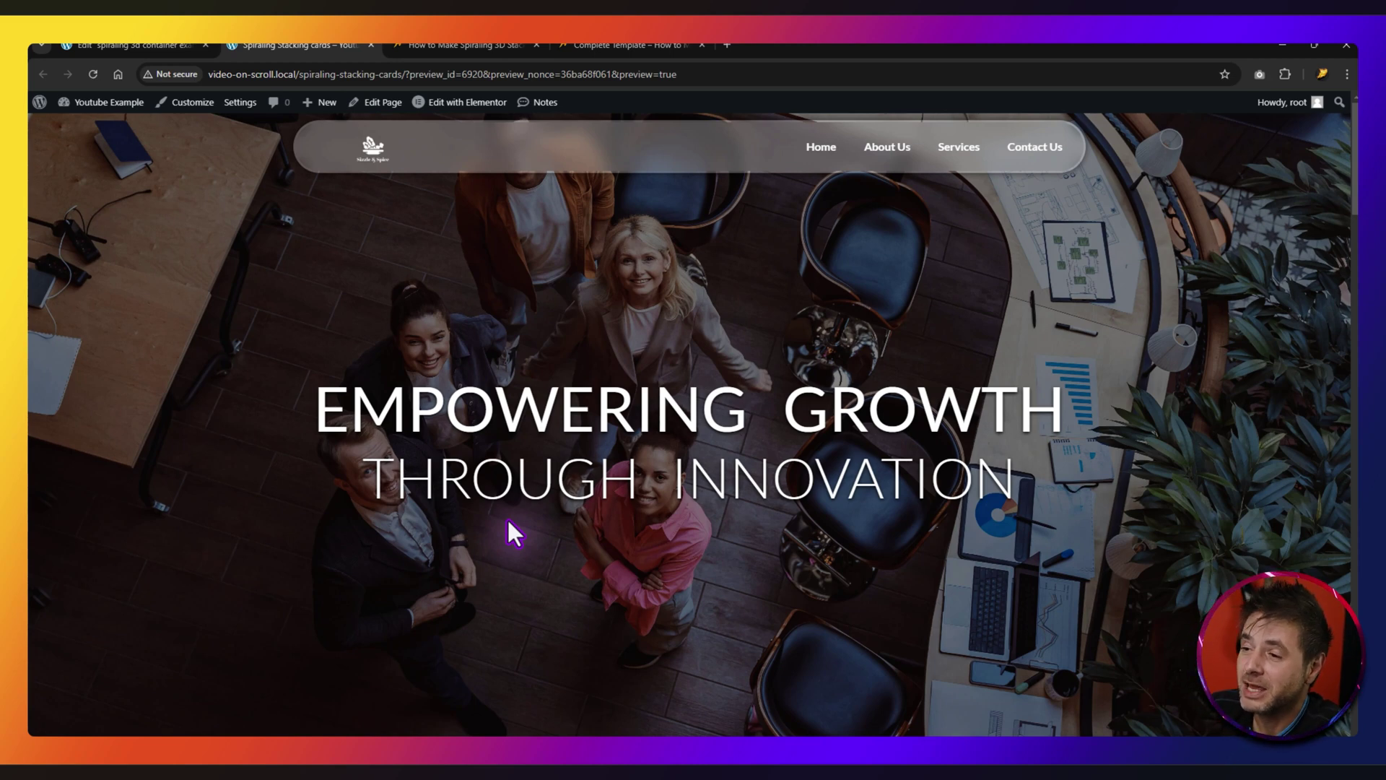
Step: Examine how the stacked cards in the Our Features section spiral away along the finished preview page
scroll(508, 521, "down", 8)
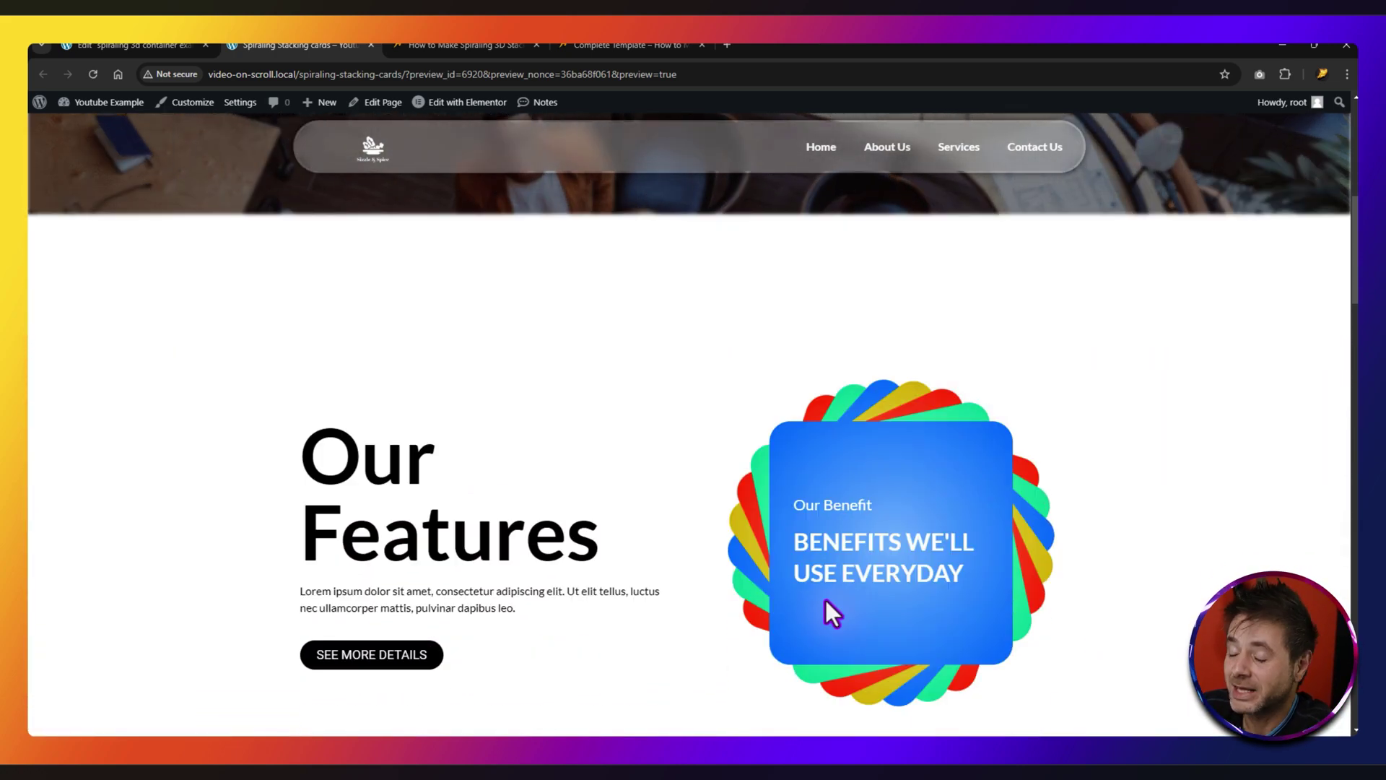
scroll(633, 432, "down", 5)
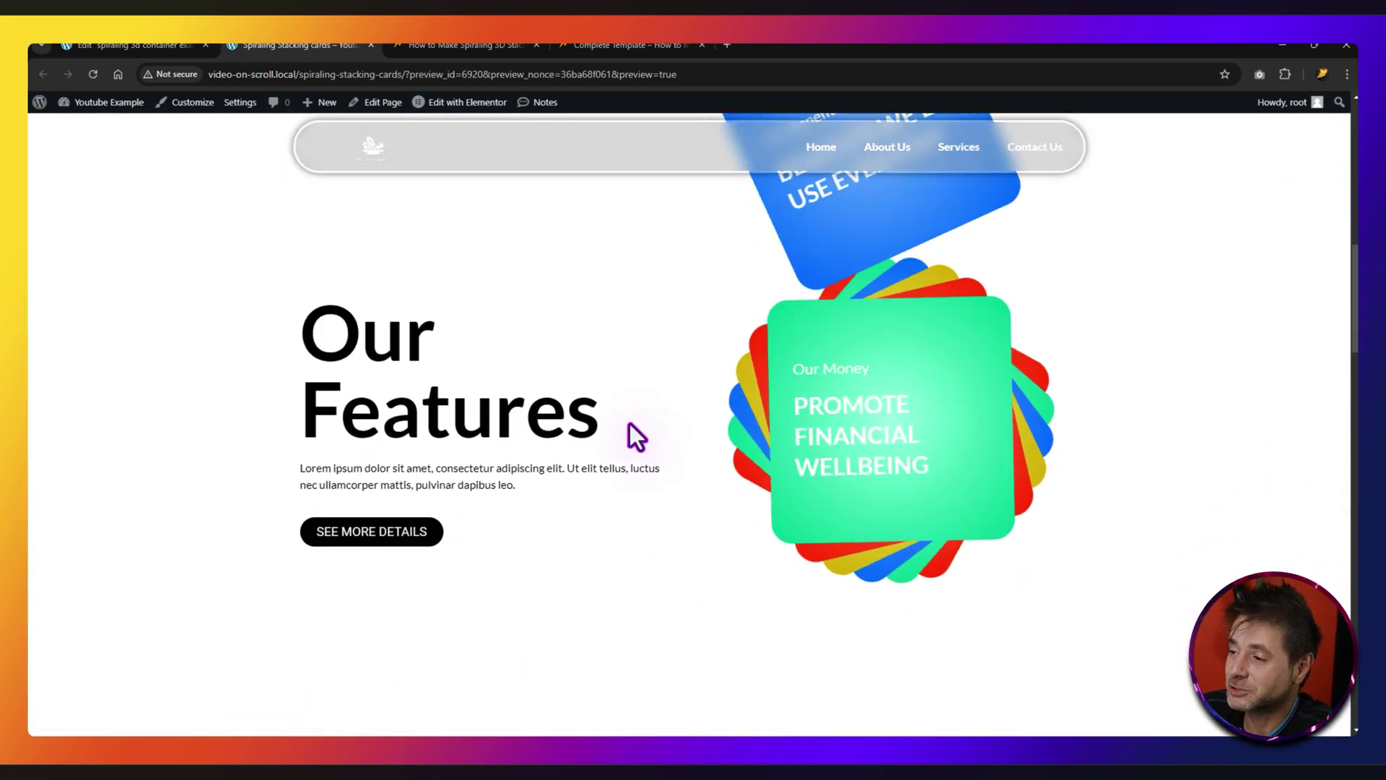
scroll(634, 422, "down", 5)
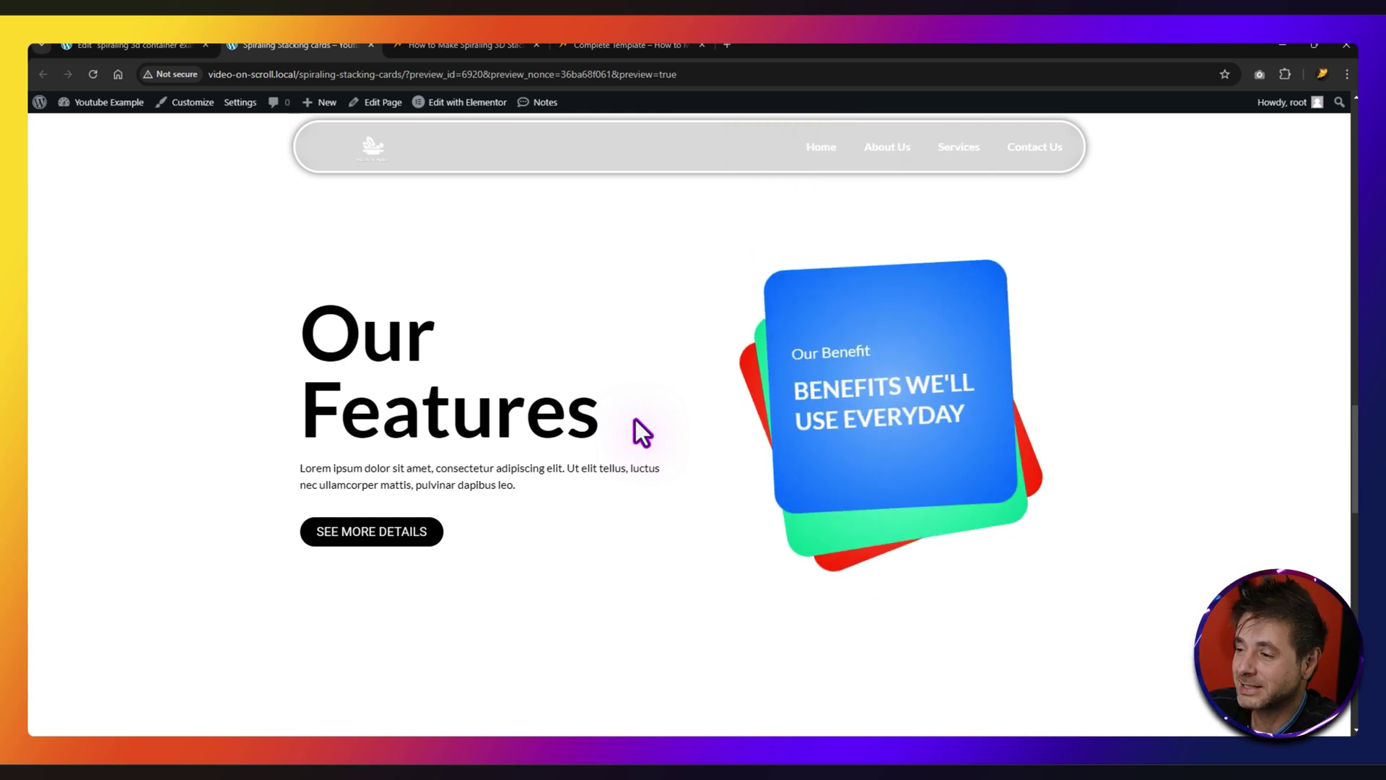
scroll(635, 421, "down", 8)
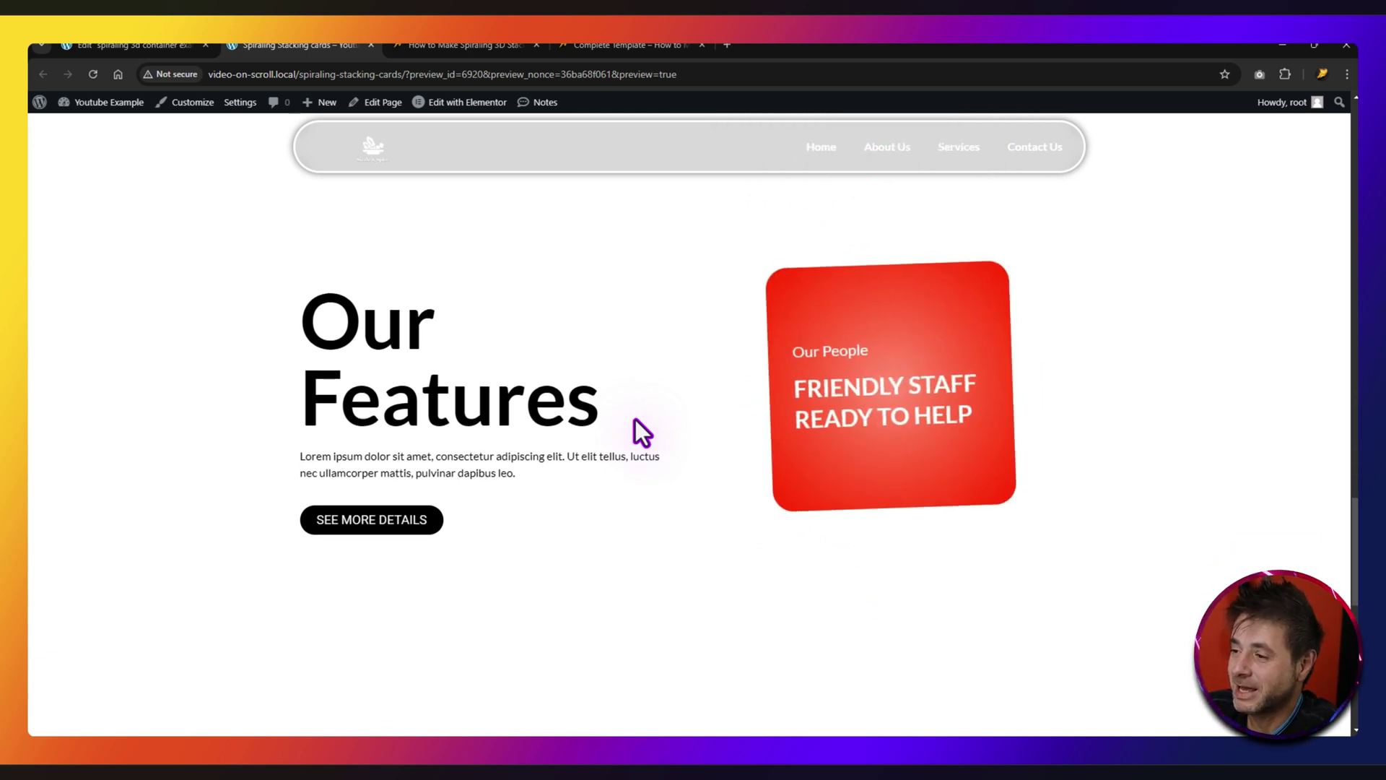
scroll(636, 419, "down", 3)
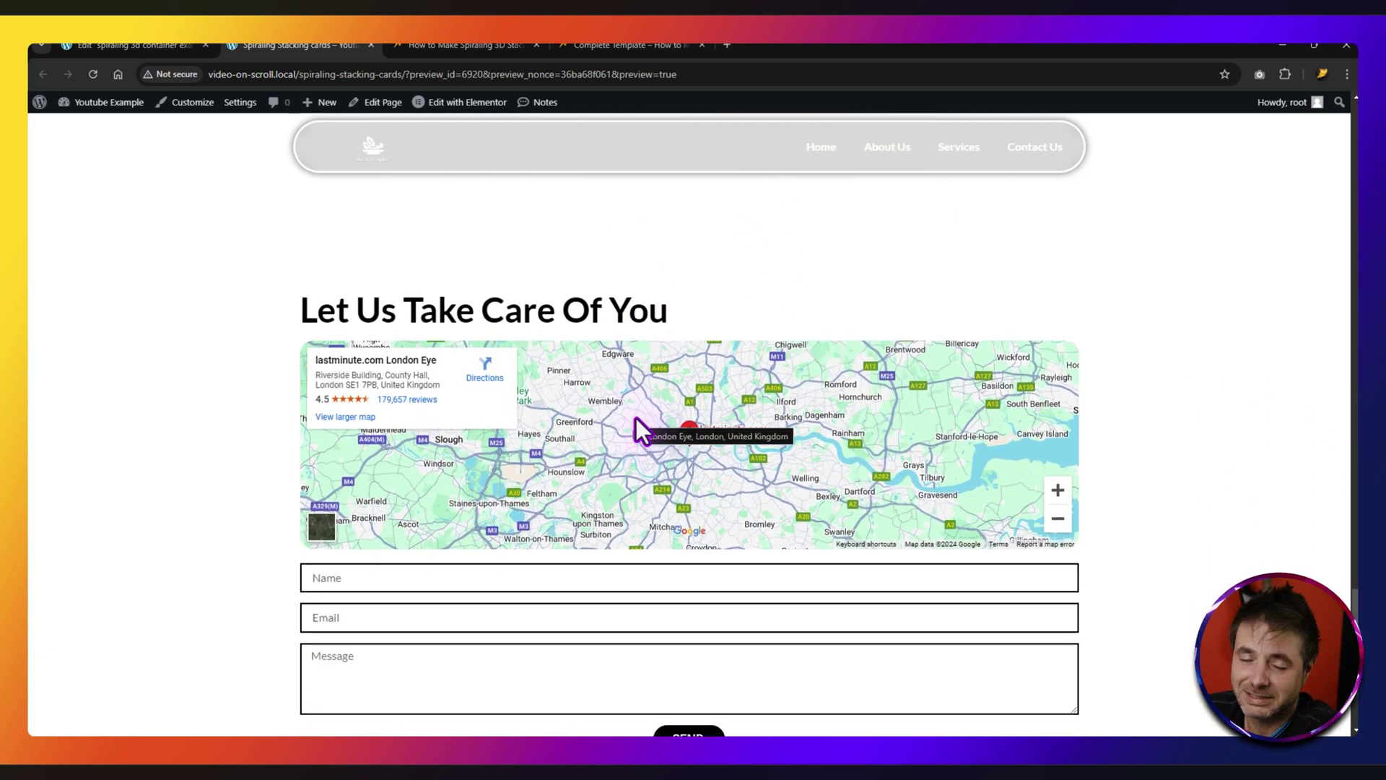
scroll(636, 418, "up", 10)
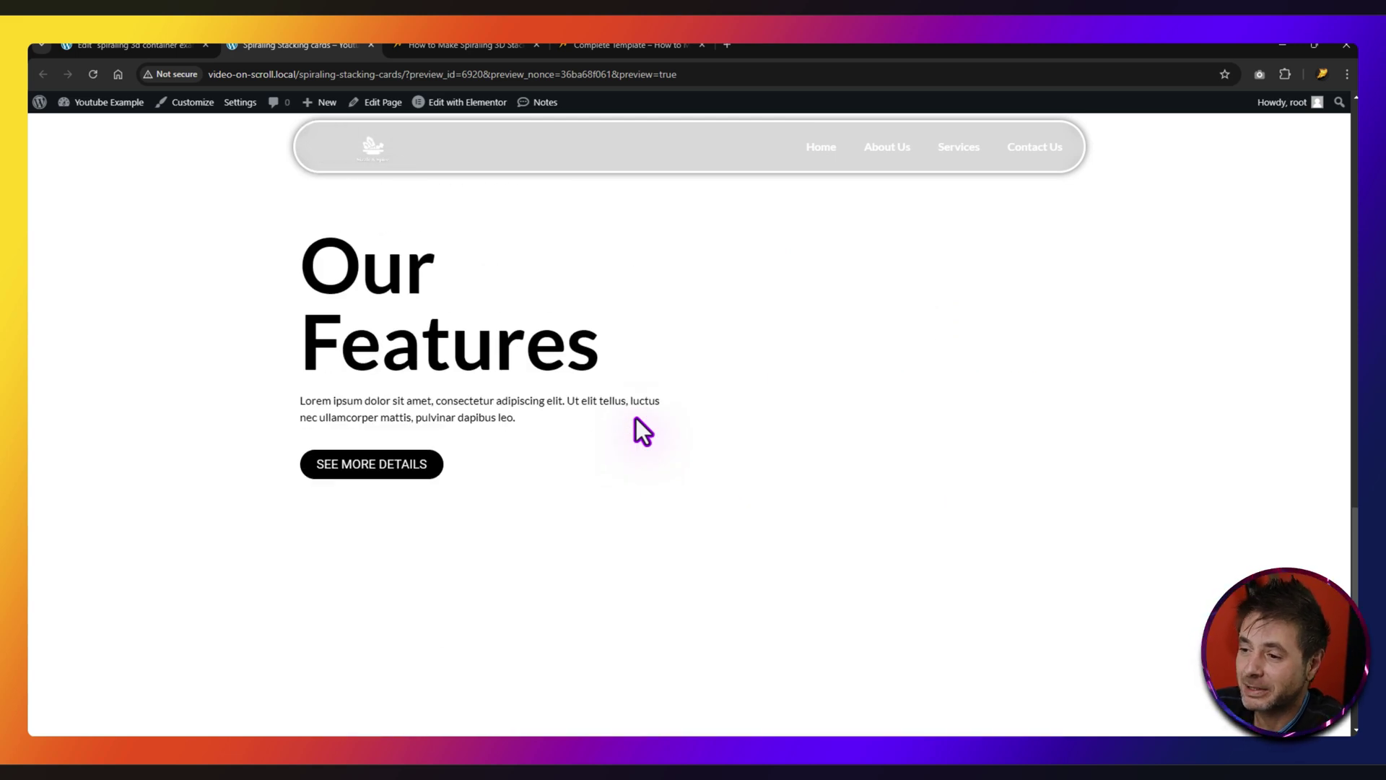
scroll(636, 419, "up", 5)
scroll(635, 418, "up", 5)
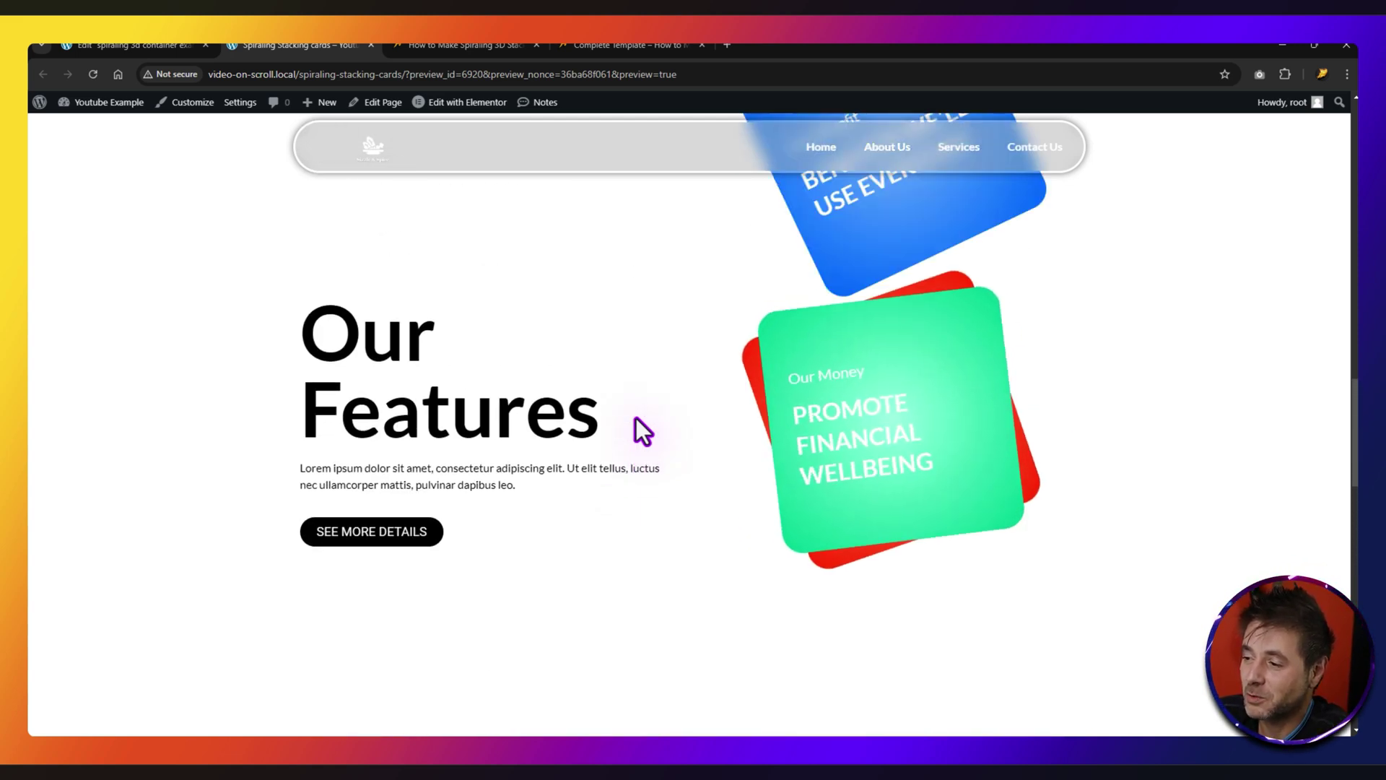
scroll(636, 418, "up", 3)
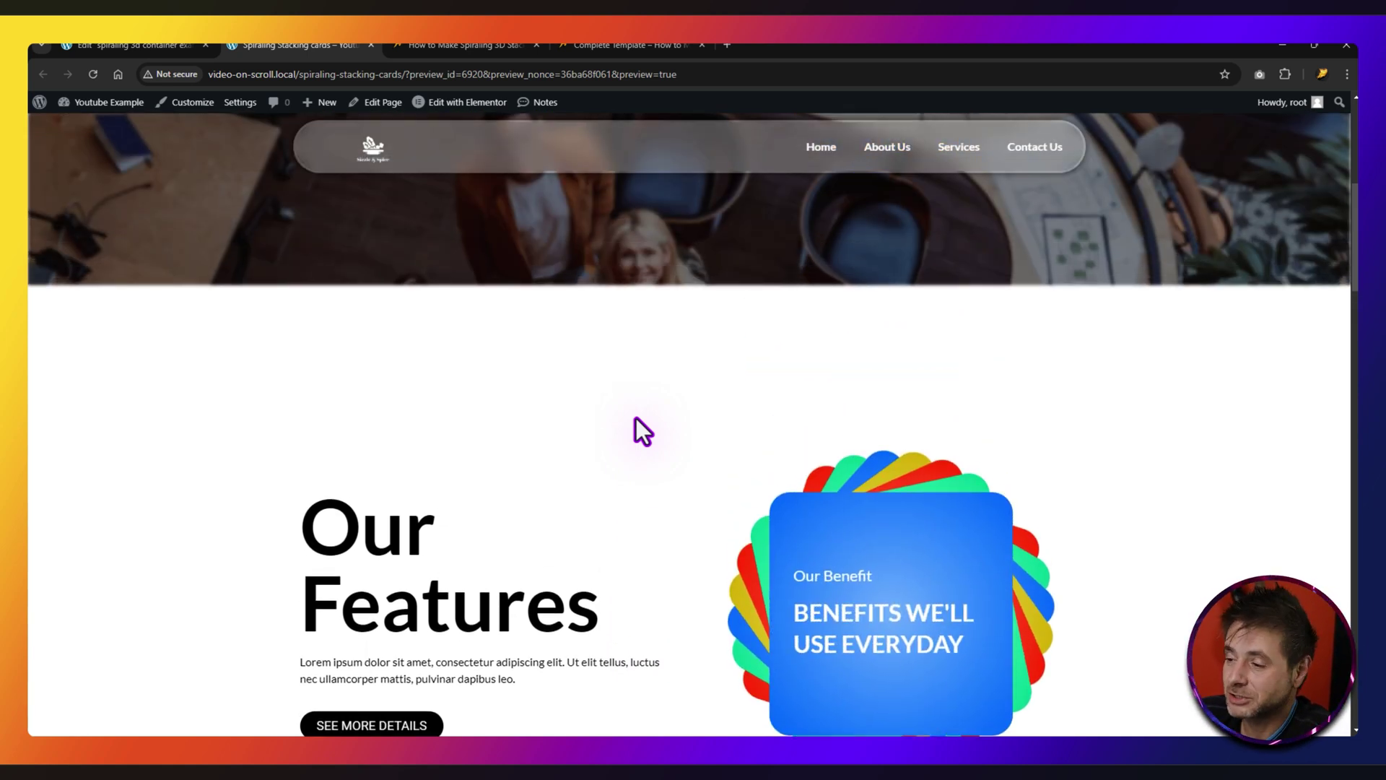
scroll(686, 471, "down", 2)
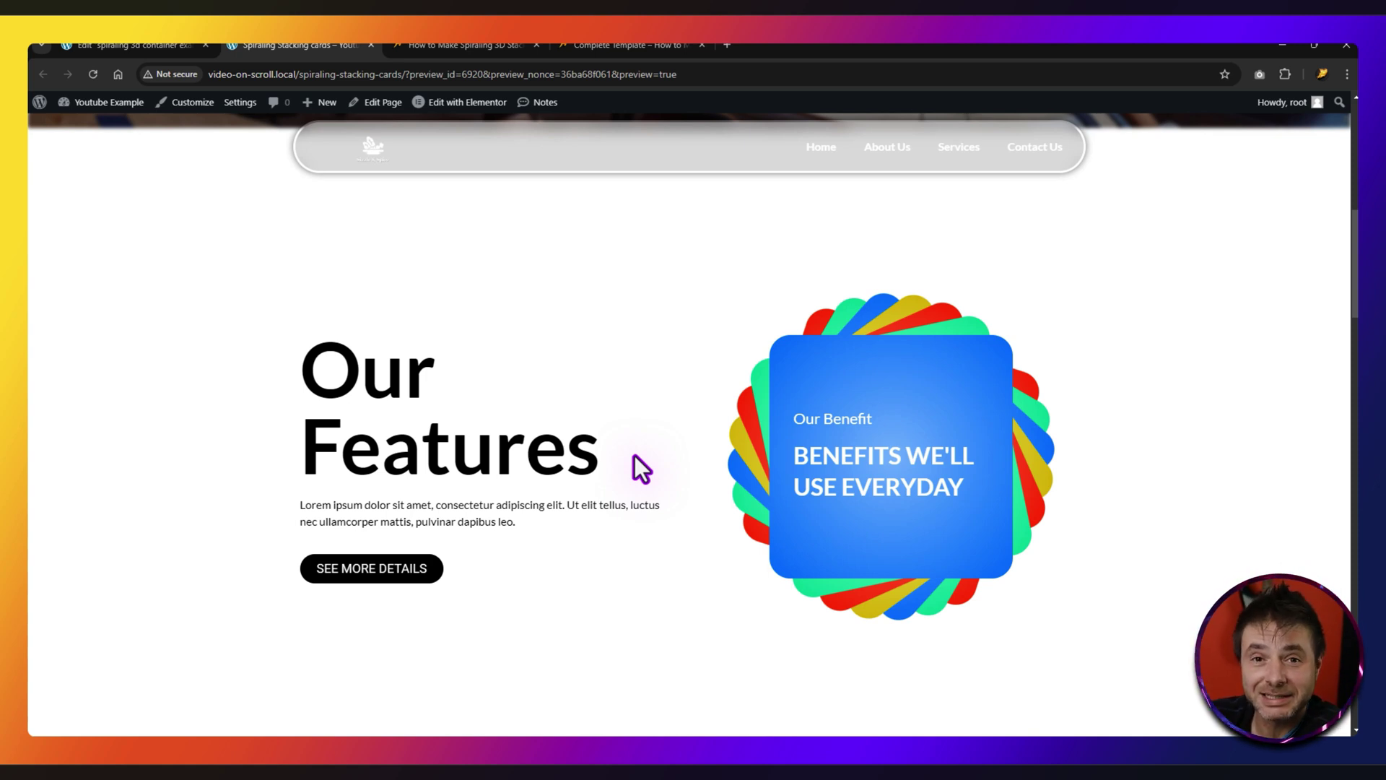
Step: Import the downloaded "How to Make Spiraling 3D Stacking Cards in Elementor" template into the template library, accepting the JSON file warning
left_click(603, 44)
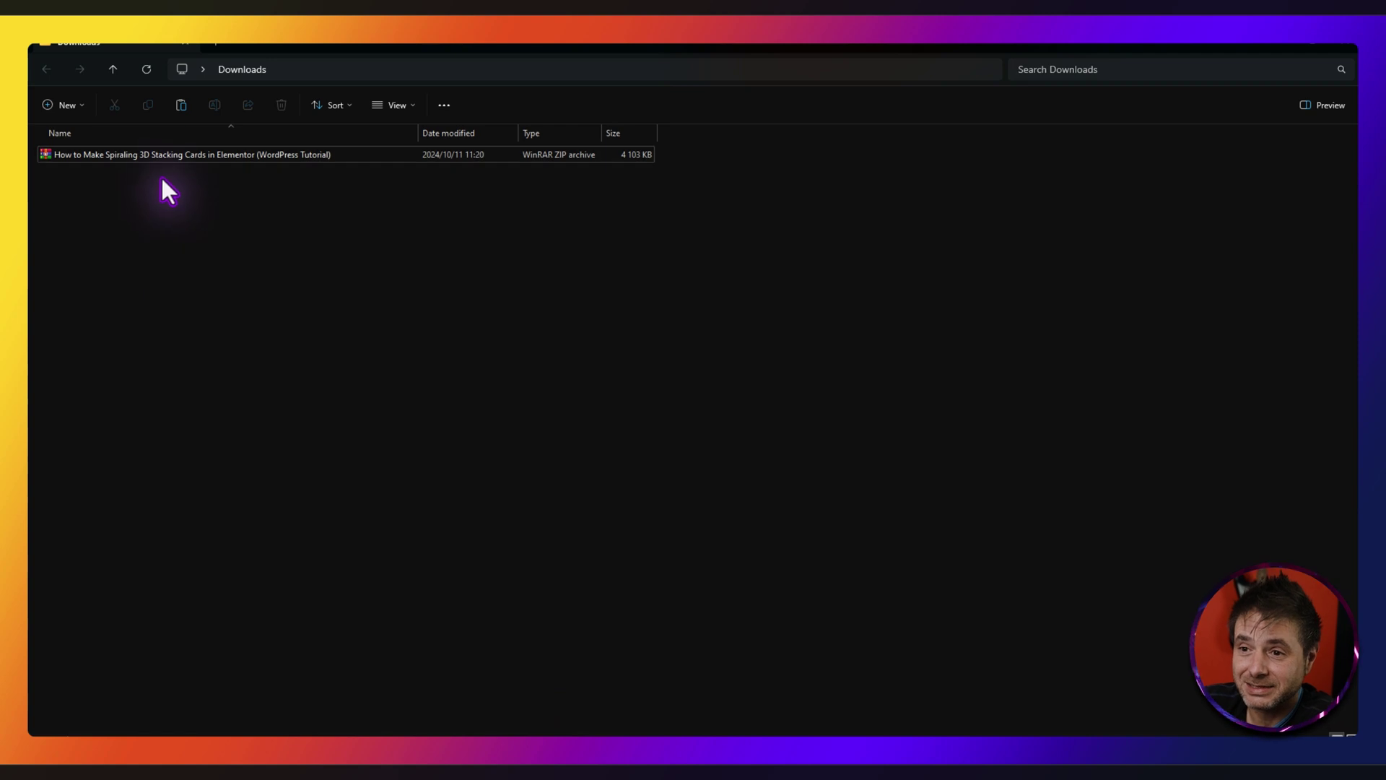
left_click(164, 150)
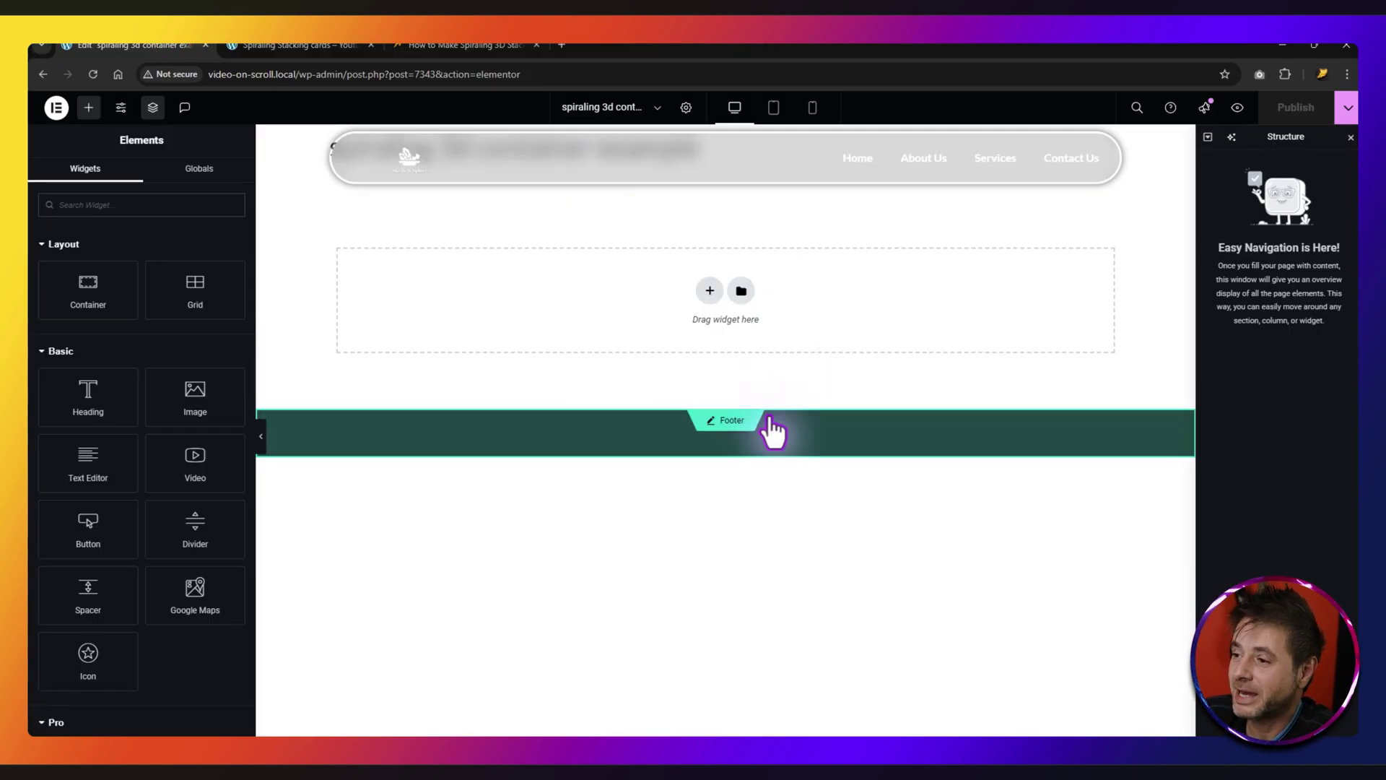
left_click(741, 292)
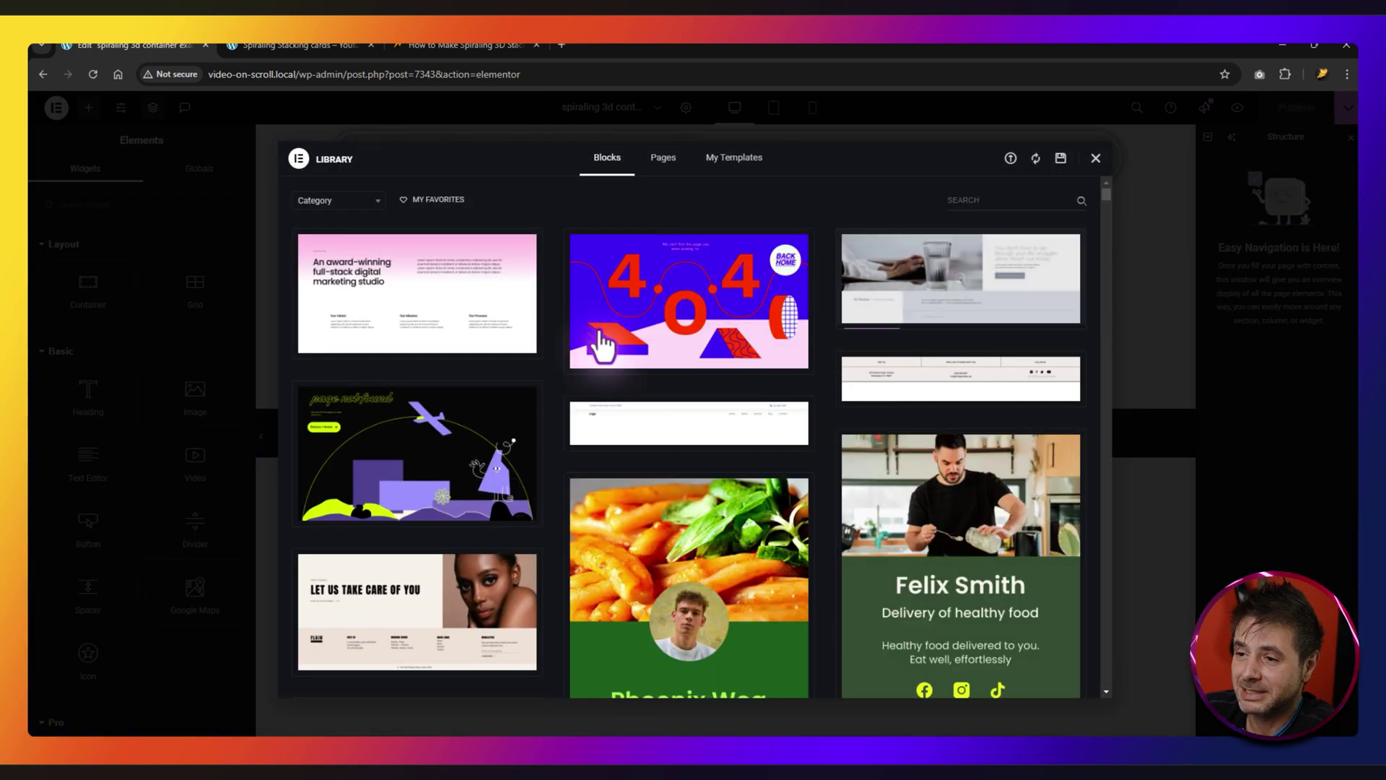
left_click(1011, 157)
left_click(676, 437)
left_click_drag(755, 455, 530, 336)
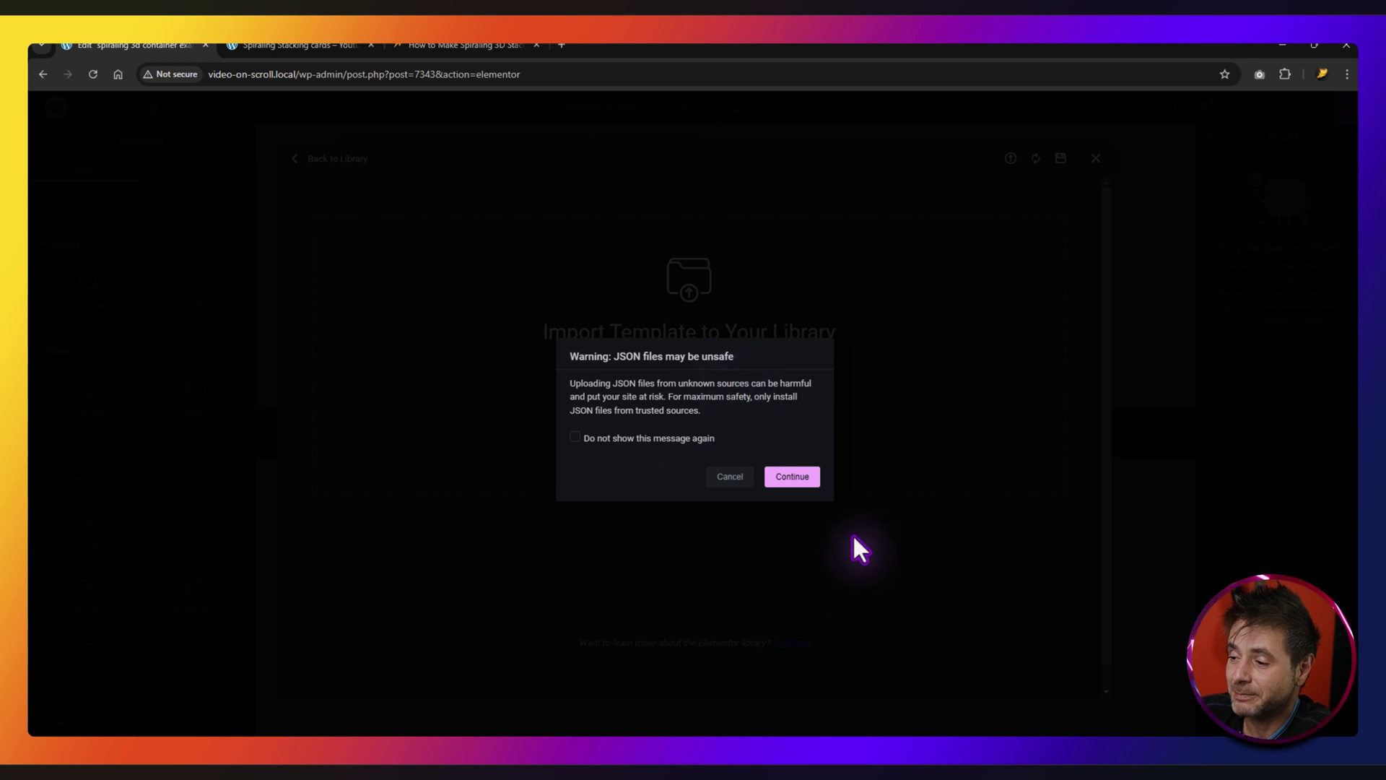
left_click(794, 478)
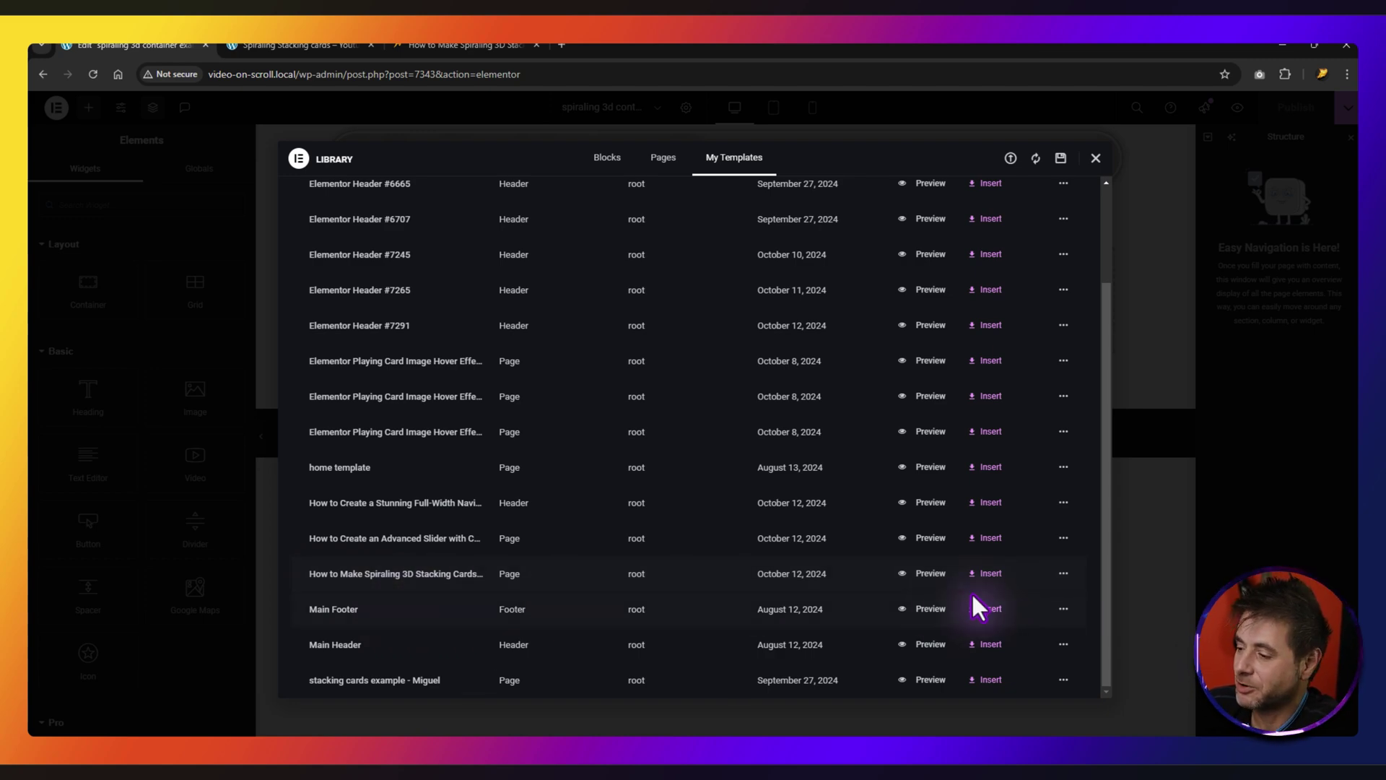
Step: Insert the imported Spiraling 3D Stacking Cards template with its page settings applied and preview the page
left_click(984, 573)
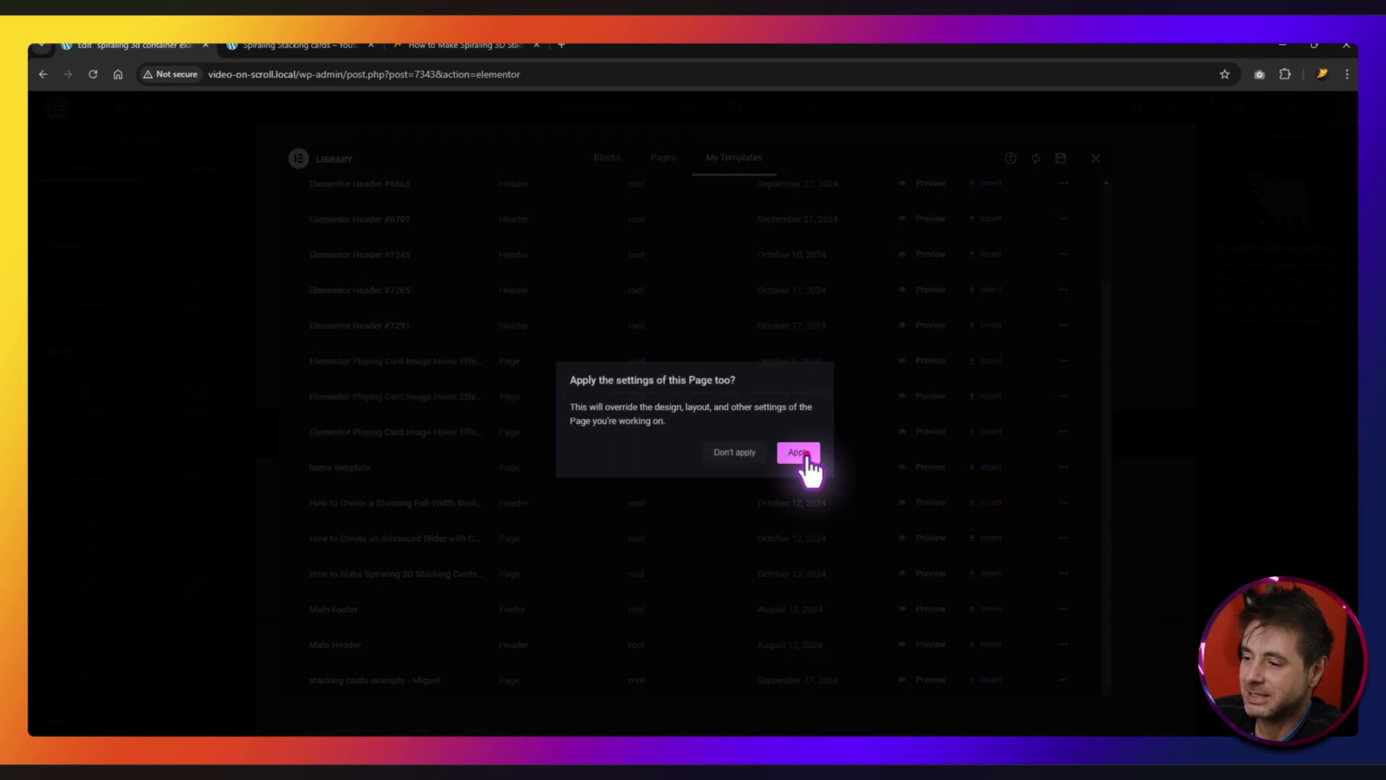
left_click(800, 454)
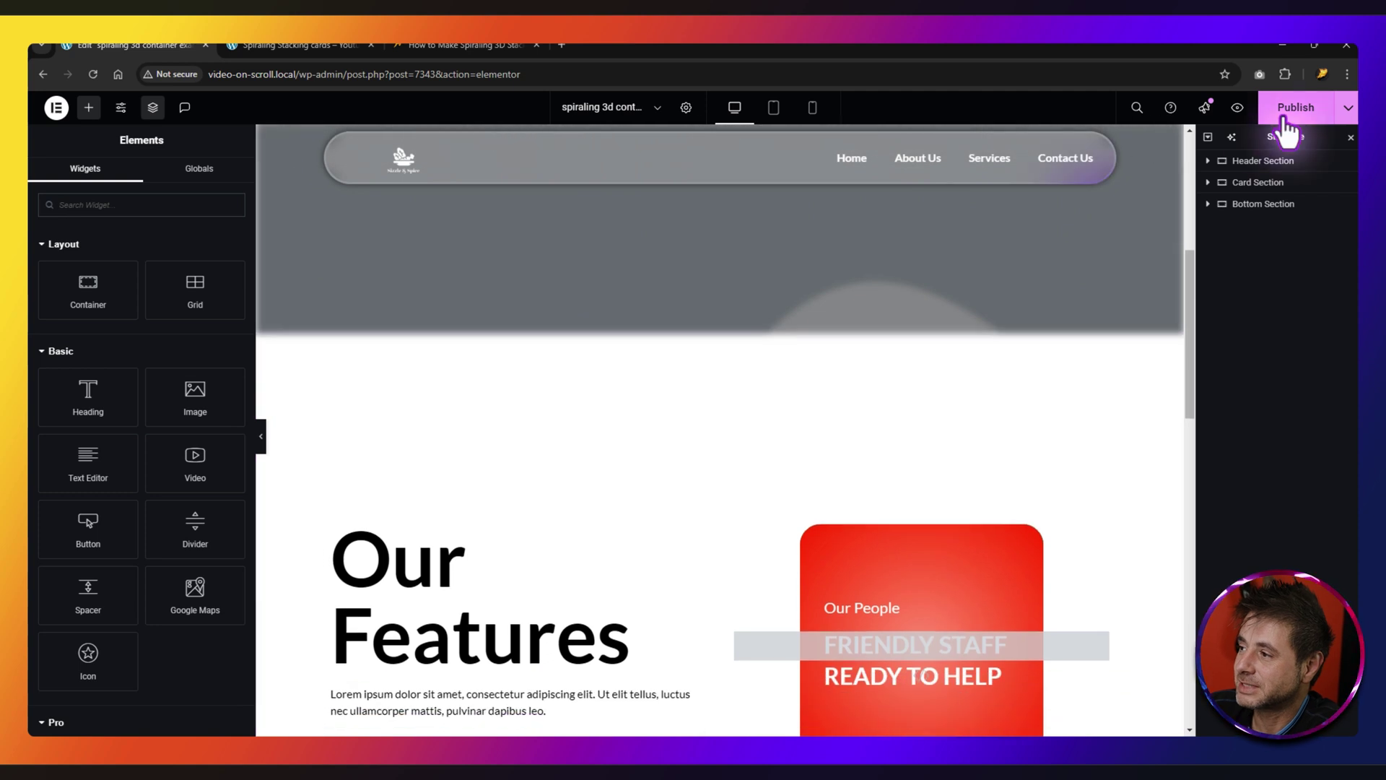
left_click(1238, 108)
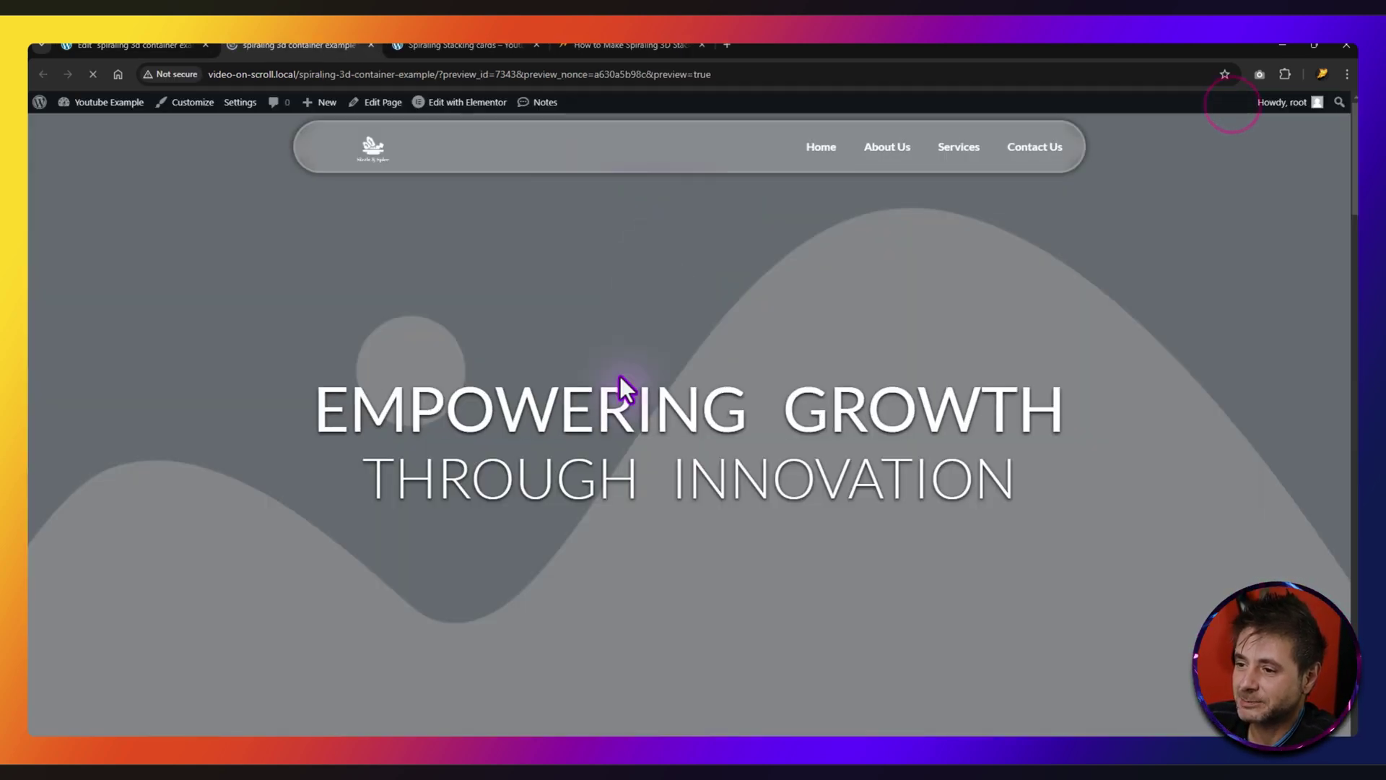
scroll(623, 363, "down", 10)
scroll(659, 462, "down", 5)
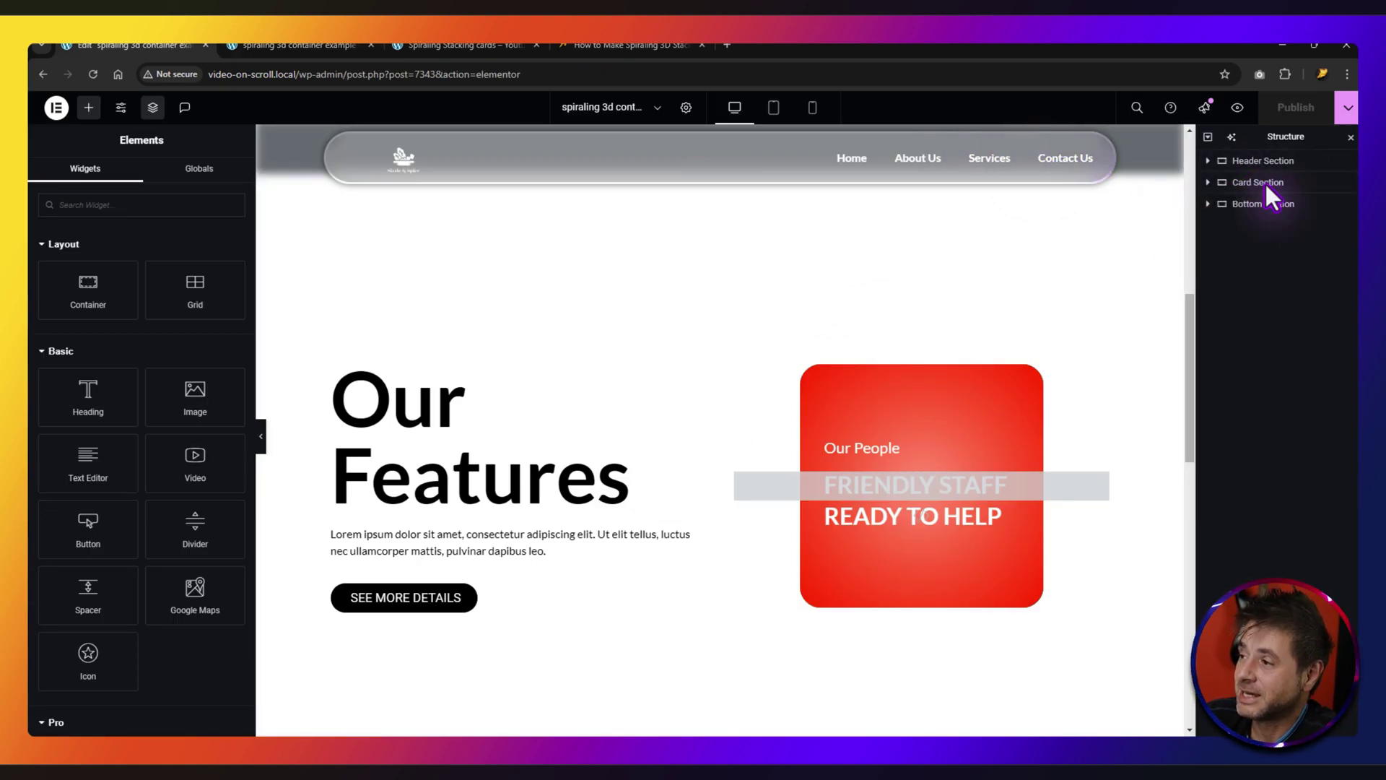
Step: Expand the Card Section down to the Cards Gallery and its first card to examine the nested structure
left_click(1213, 182)
left_click(1207, 182)
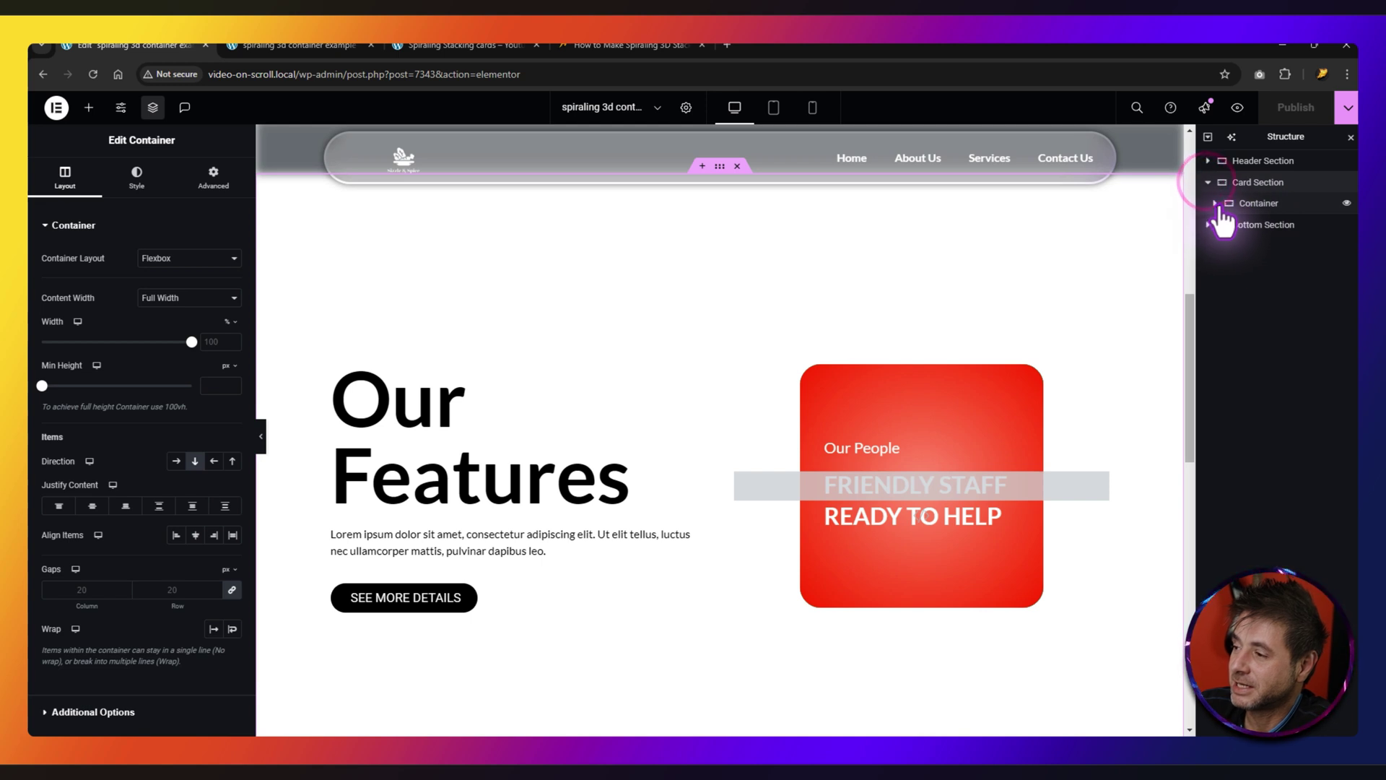
left_click(1242, 202)
left_click(1216, 203)
left_click(1222, 246)
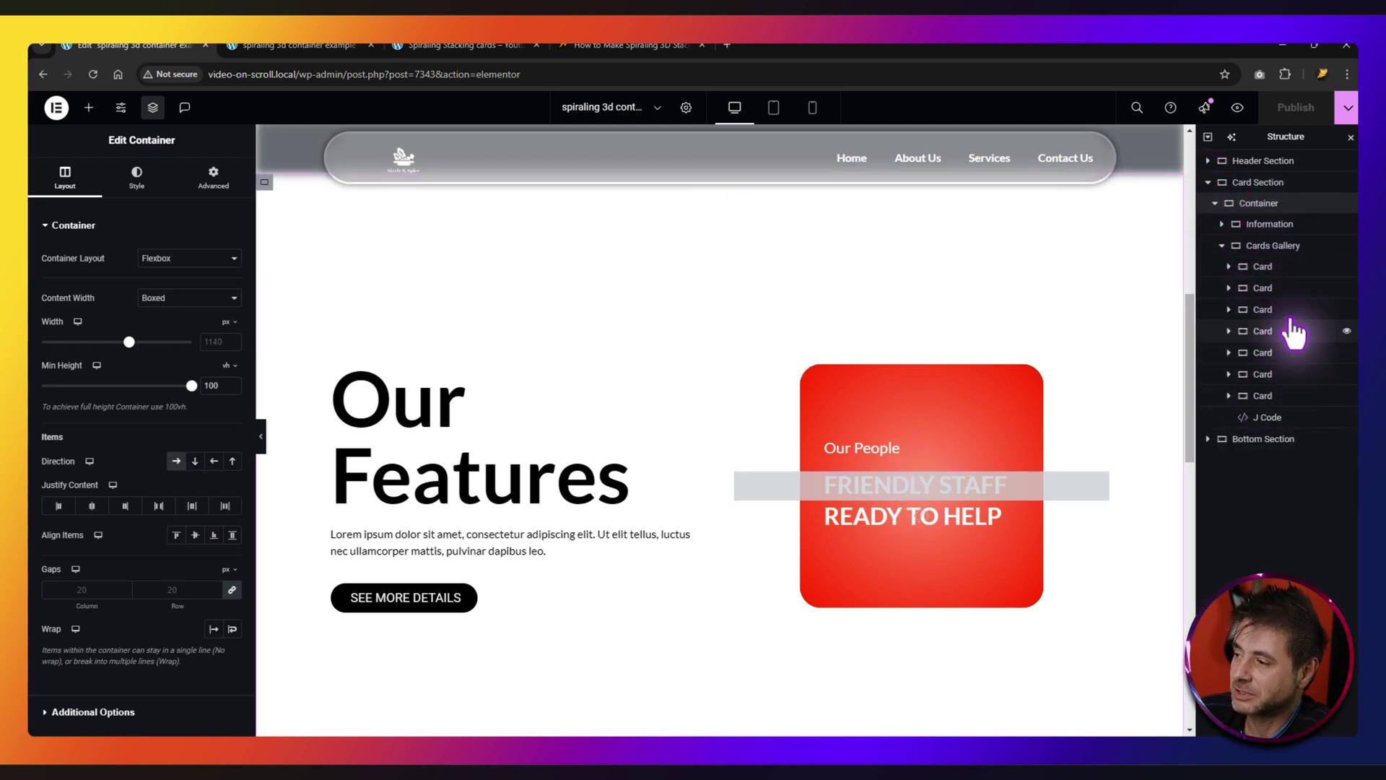
left_click(1260, 266)
left_click(1228, 266)
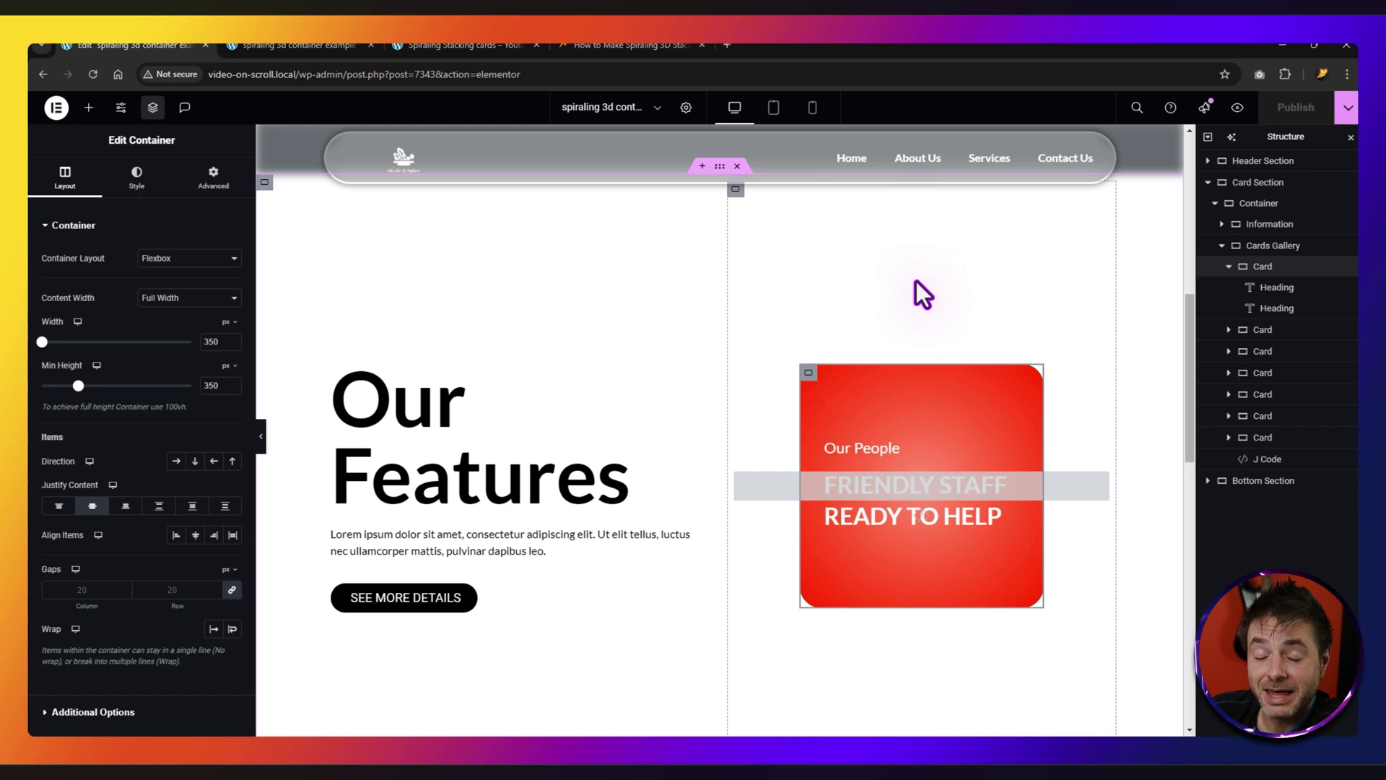
Step: Delete the inserted template sections from the page, beginning with the Header Section
right_click(1232, 161)
left_click(1227, 498)
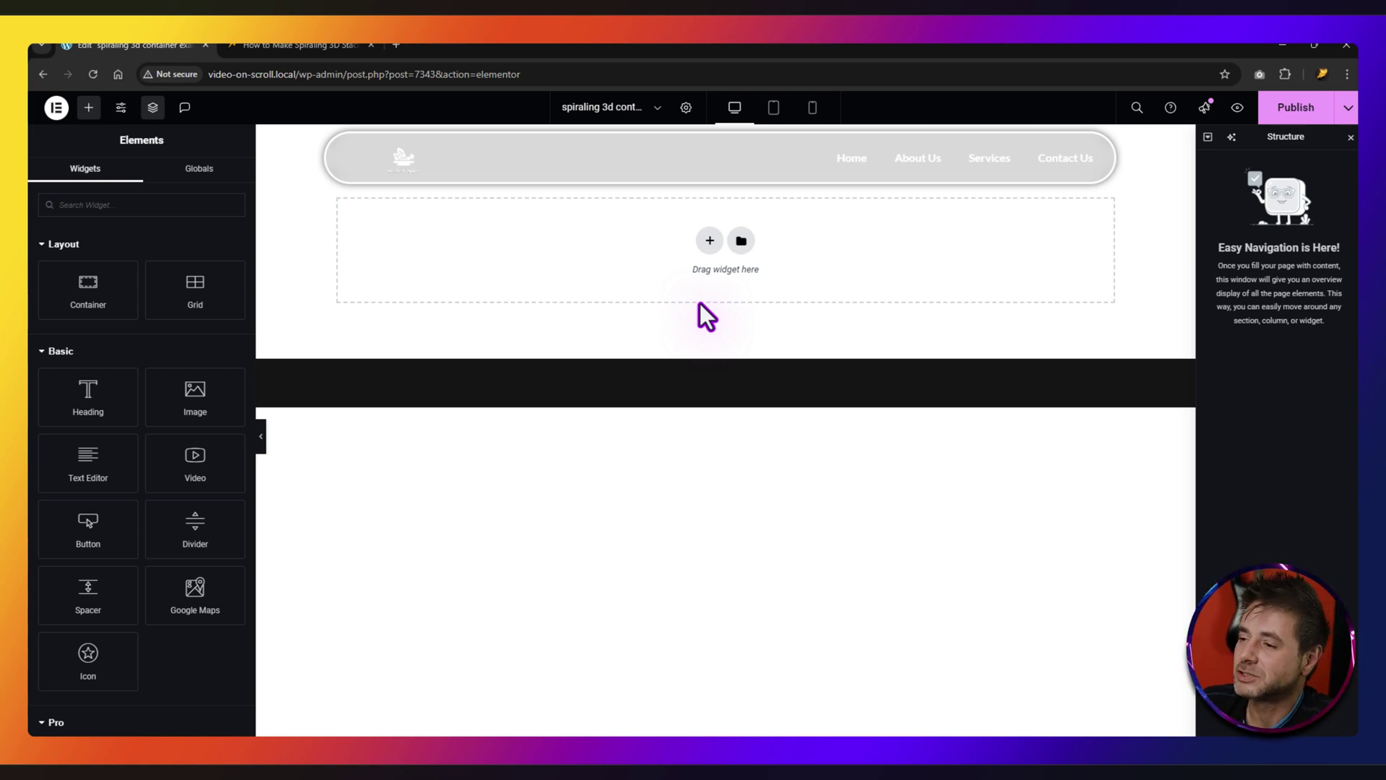
Step: Add a single-column Flexbox container to the empty page and set its minimum height to 100 vh
left_click(708, 242)
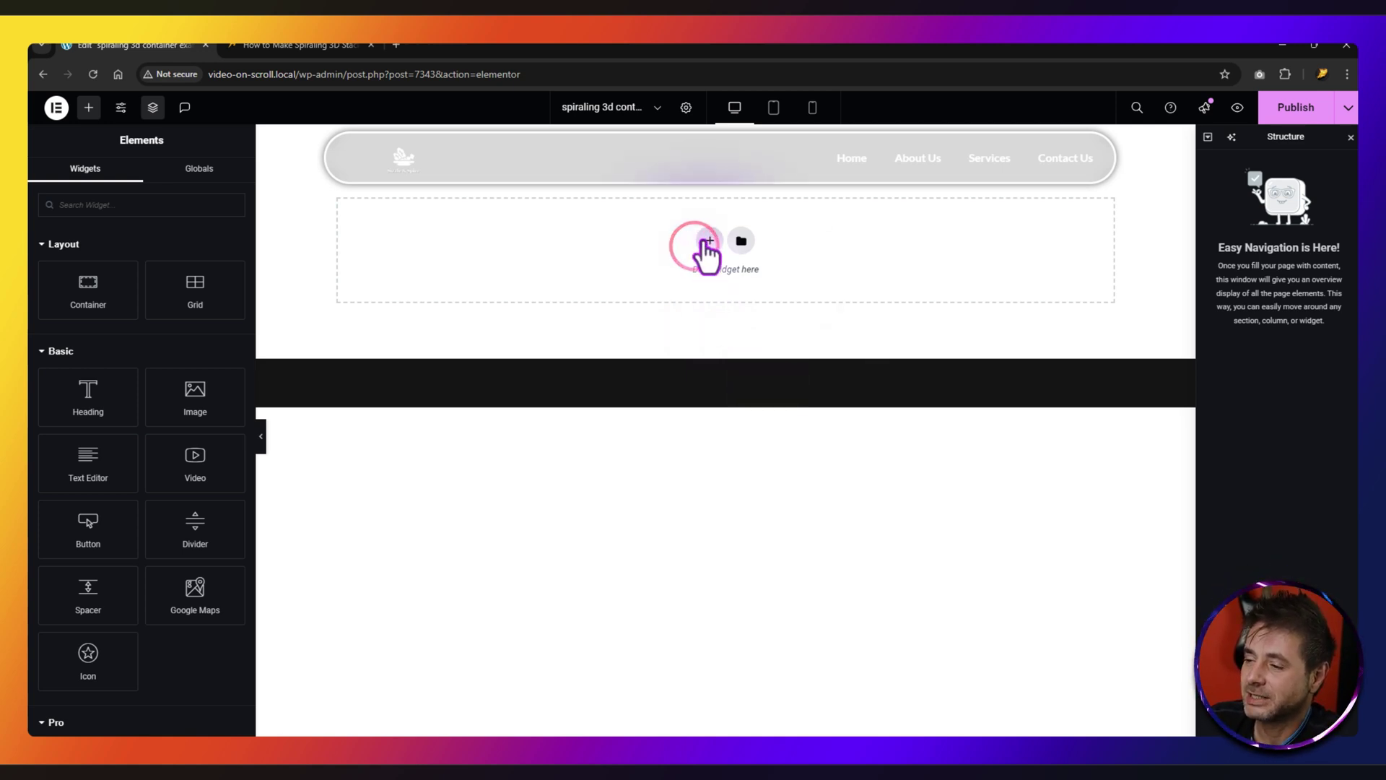
left_click(681, 288)
left_click(544, 279)
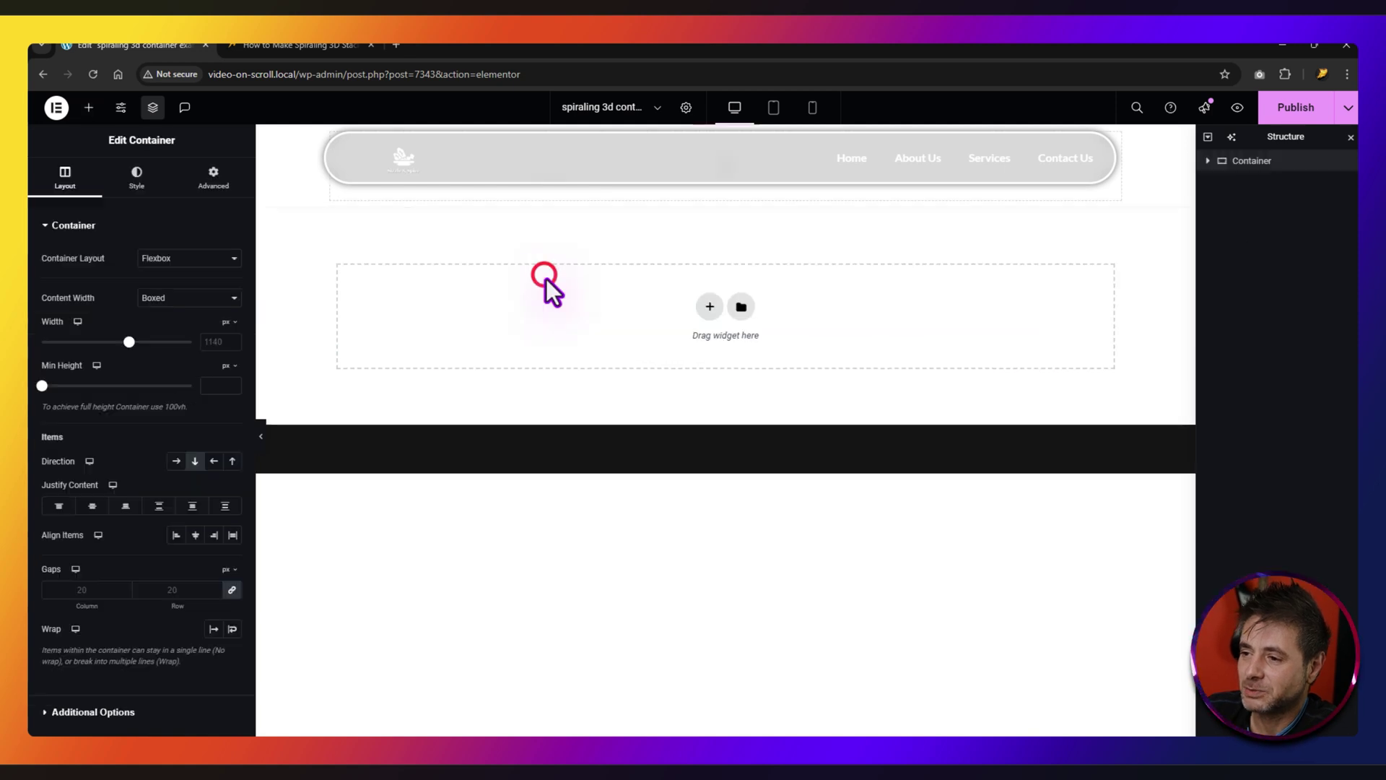
left_click(226, 365)
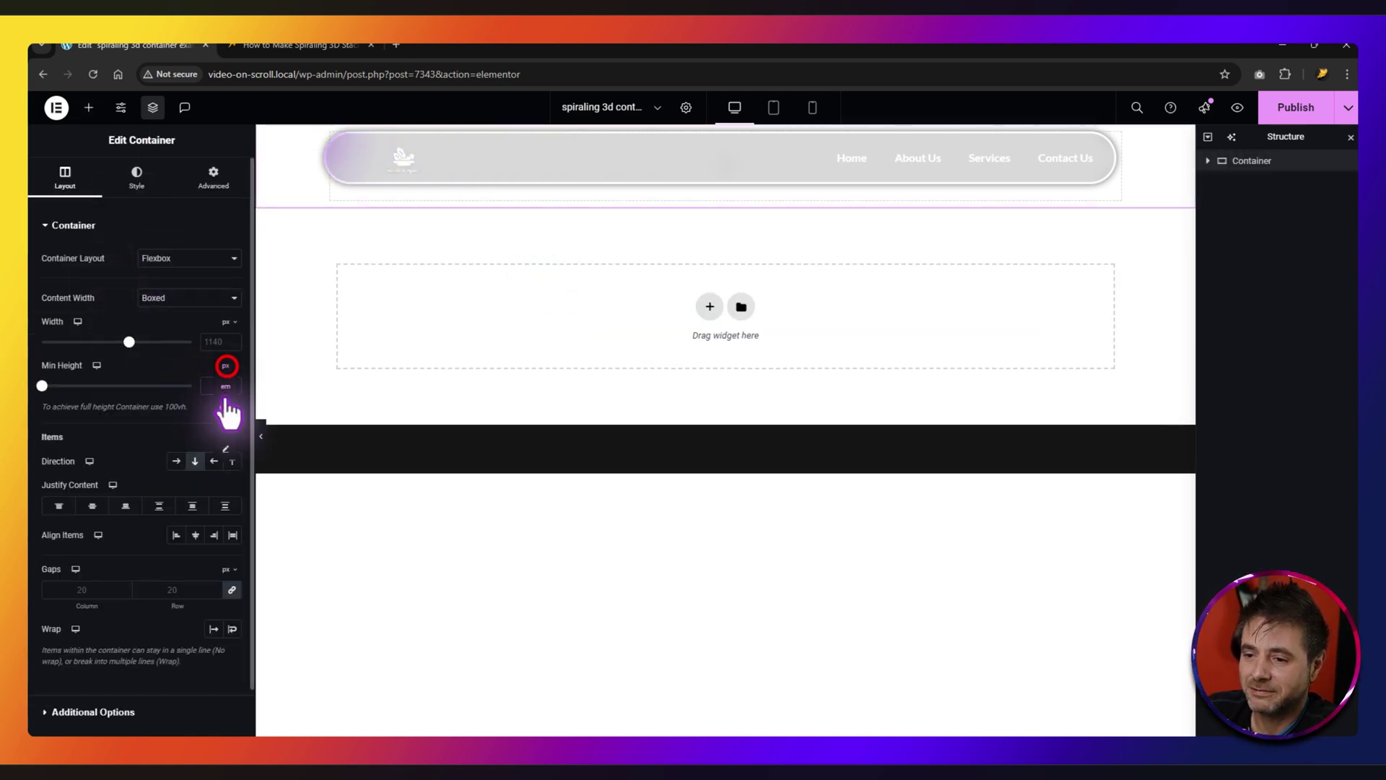
left_click(225, 427)
left_click(213, 385)
type("100")
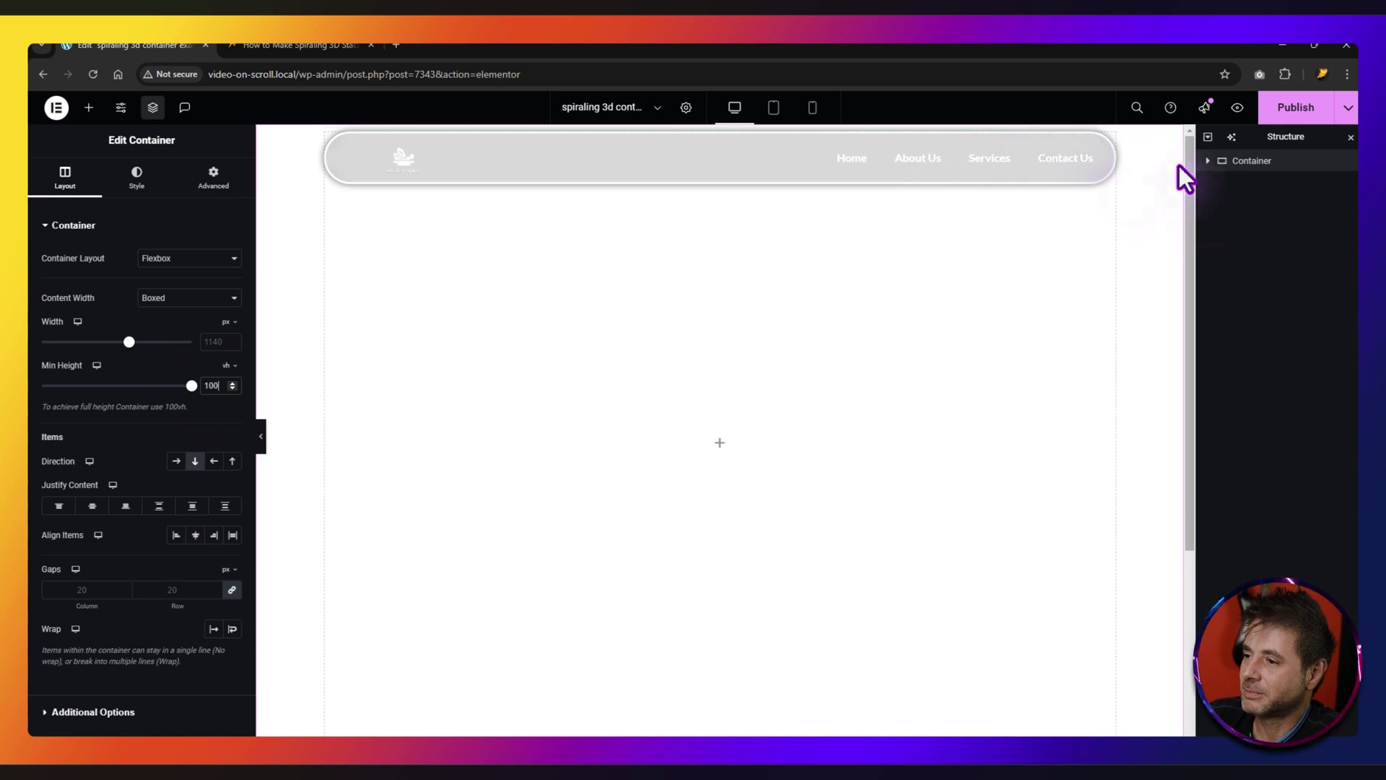
Step: Duplicate the full-height container to create a second one below it
right_click(1247, 166)
left_click(1237, 206)
left_click(1251, 163)
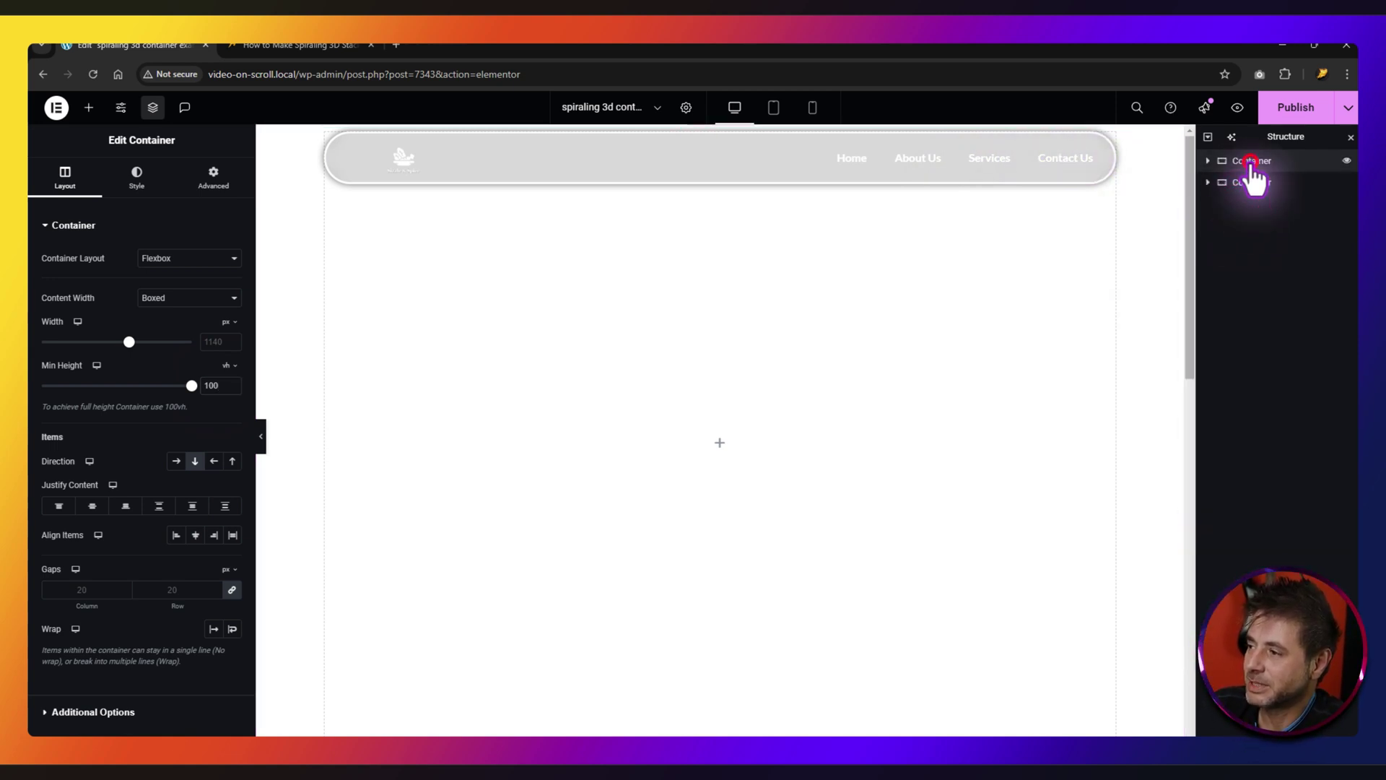
Step: Add a single-column Flexbox container between the two full-height containers
left_click(1253, 182)
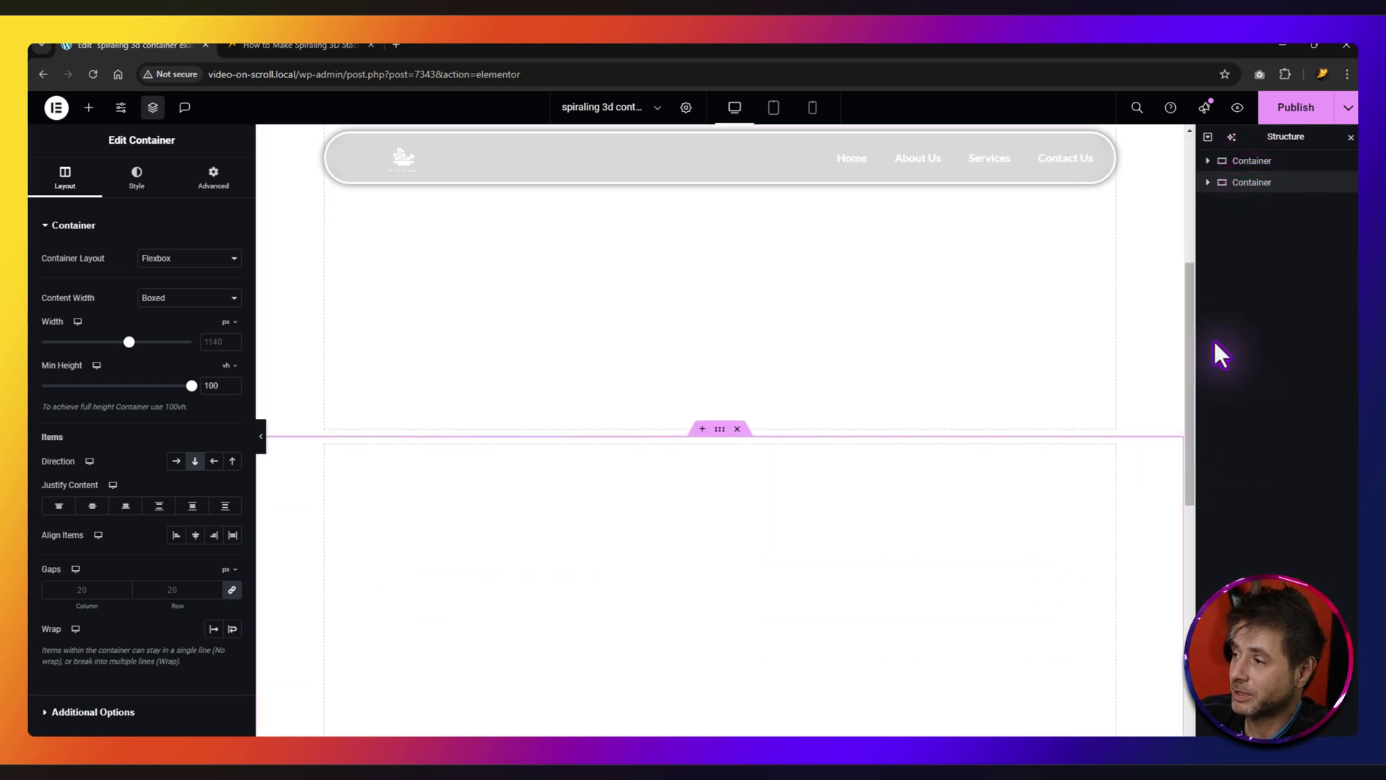
left_click(703, 429)
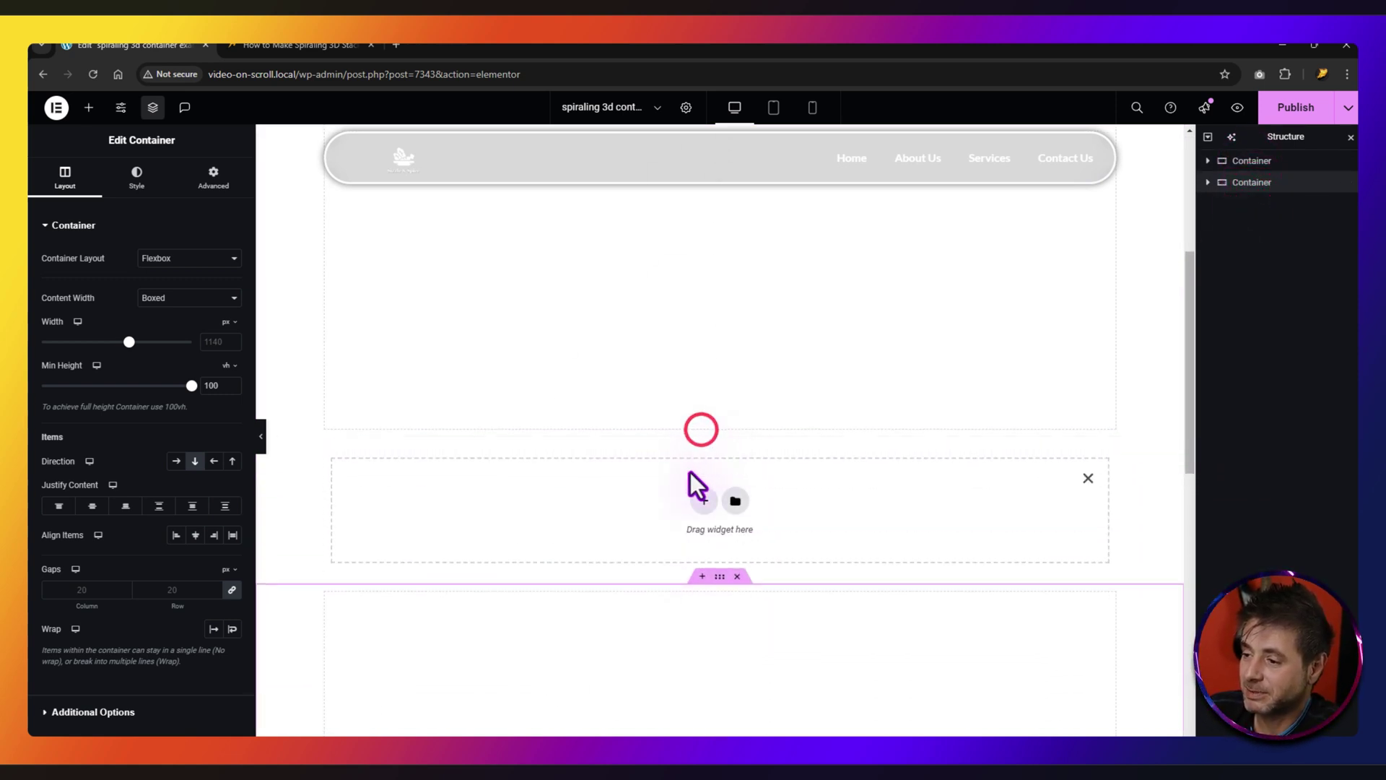
left_click(704, 499)
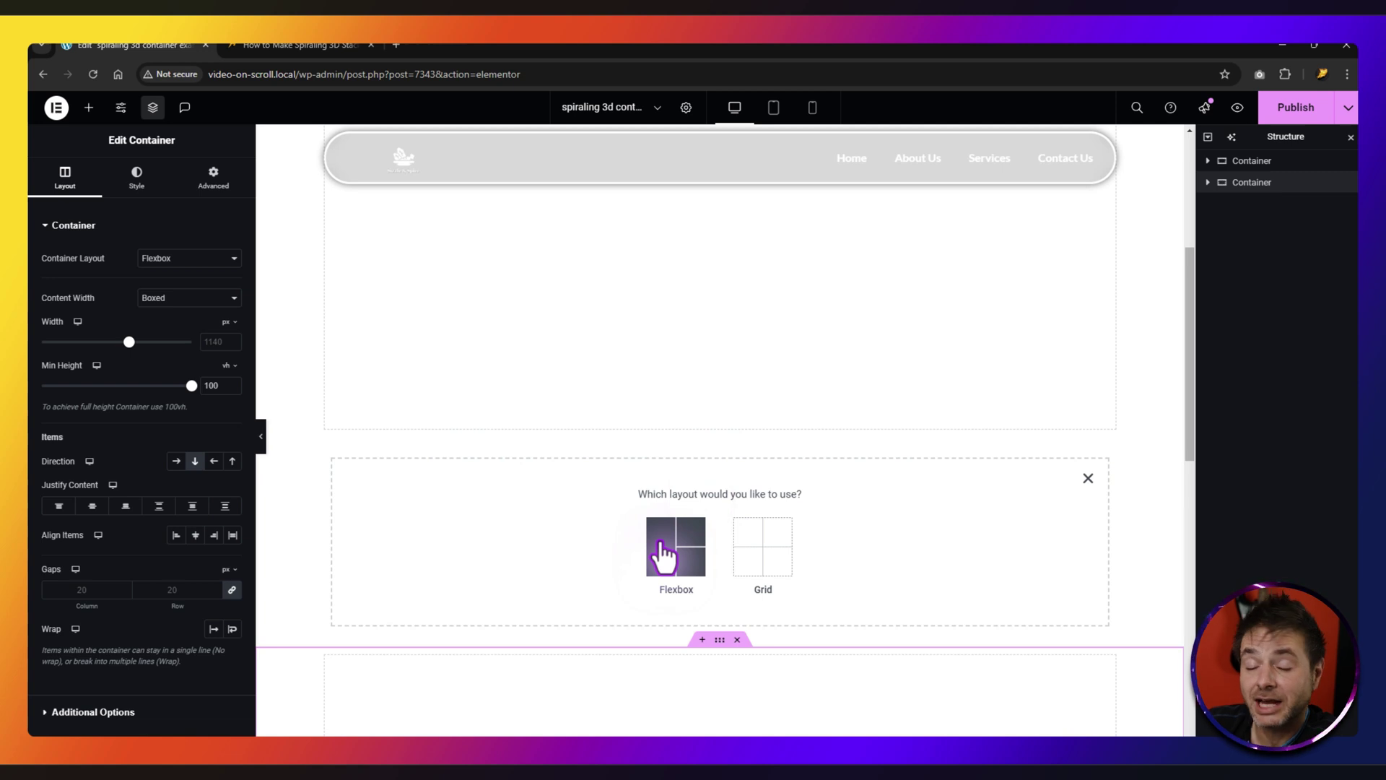
left_click(662, 554)
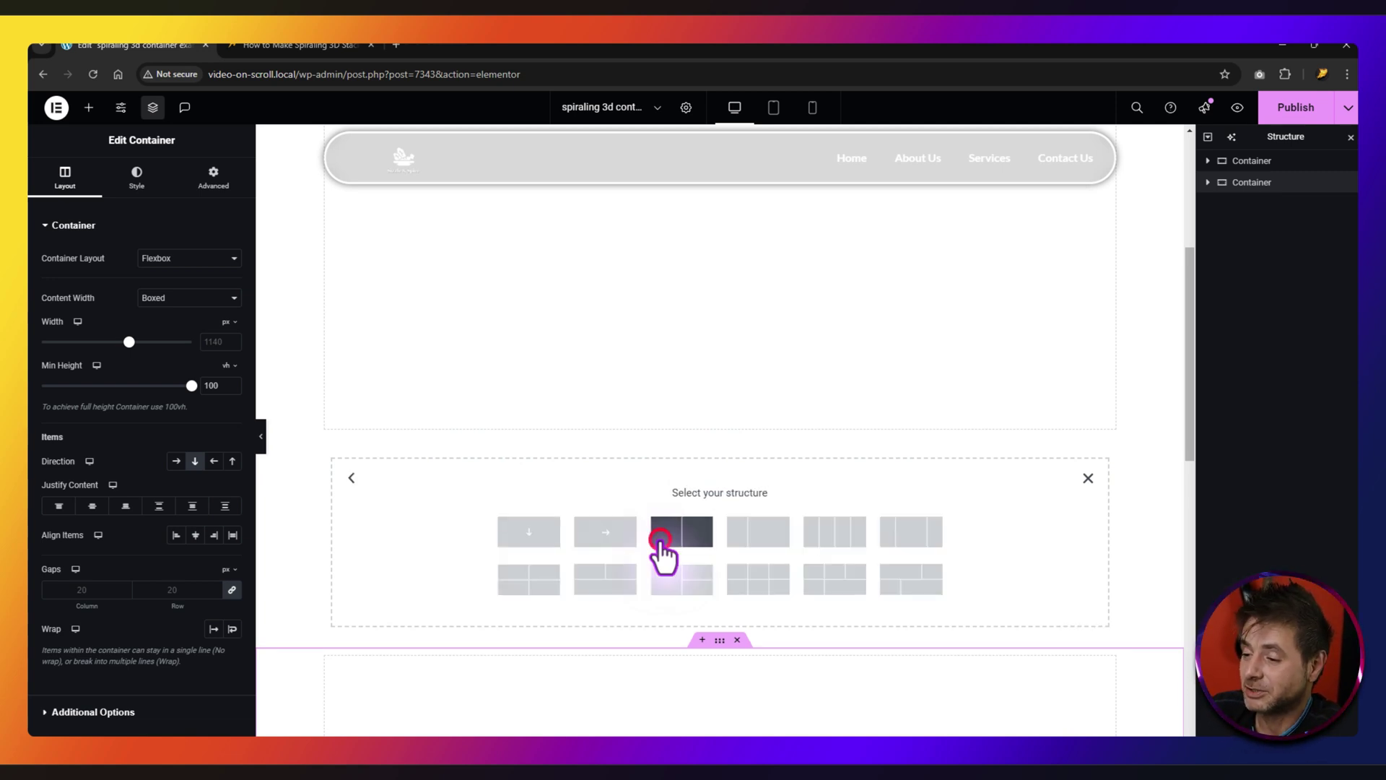
left_click(507, 533)
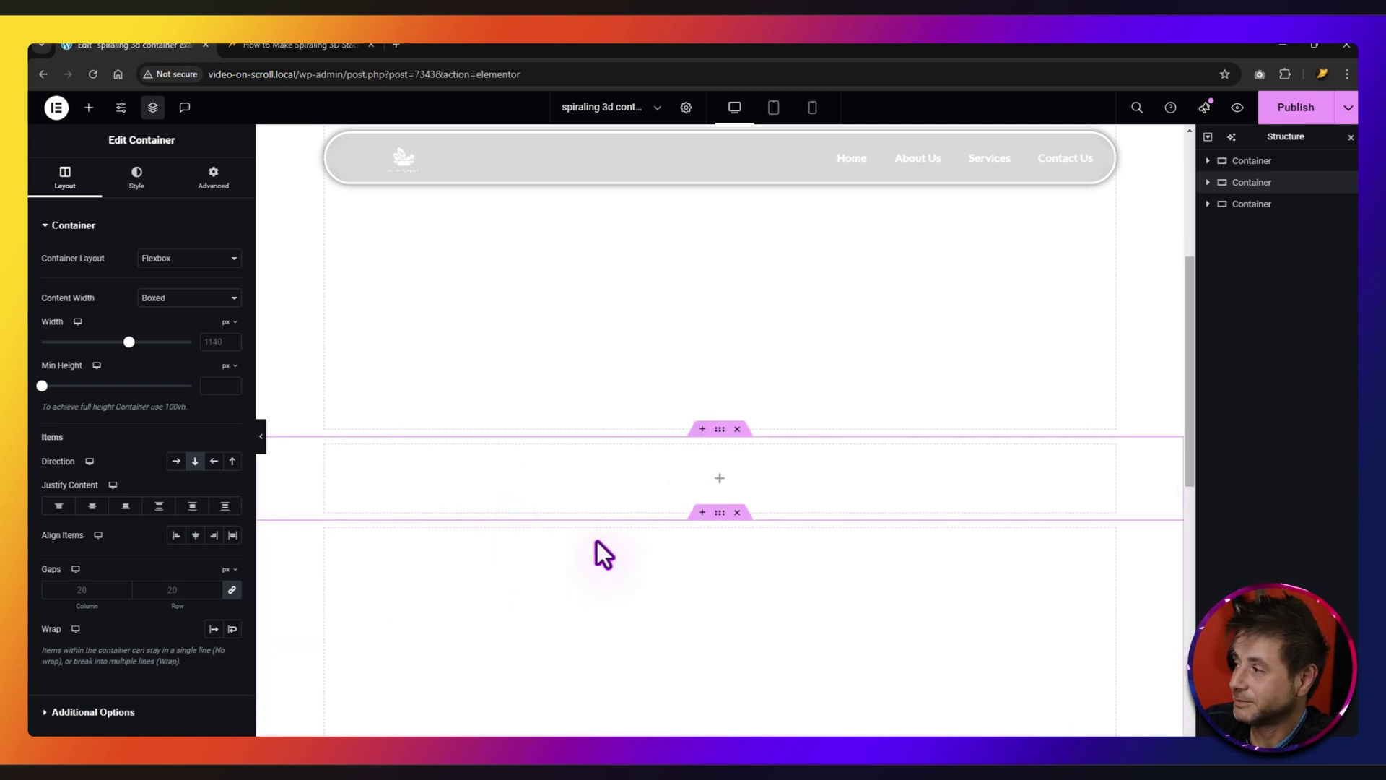
Step: Rename the middle container as Card Section in the page structure
double_click(1252, 182)
type("Card Section")
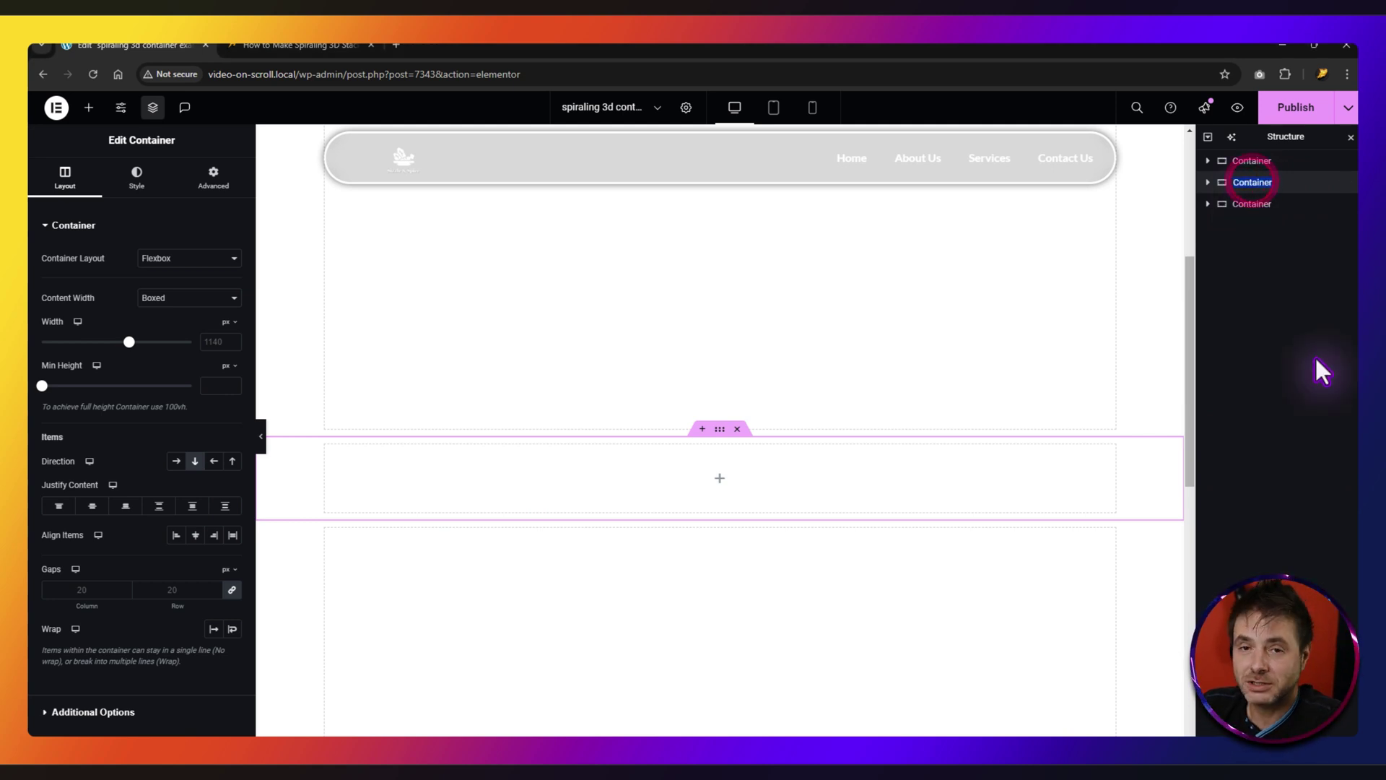
key("Return")
Step: Set the Card Section's content width to Full Width and its padding to 0 px on all sides
left_click(174, 298)
left_click(162, 327)
left_click(217, 179)
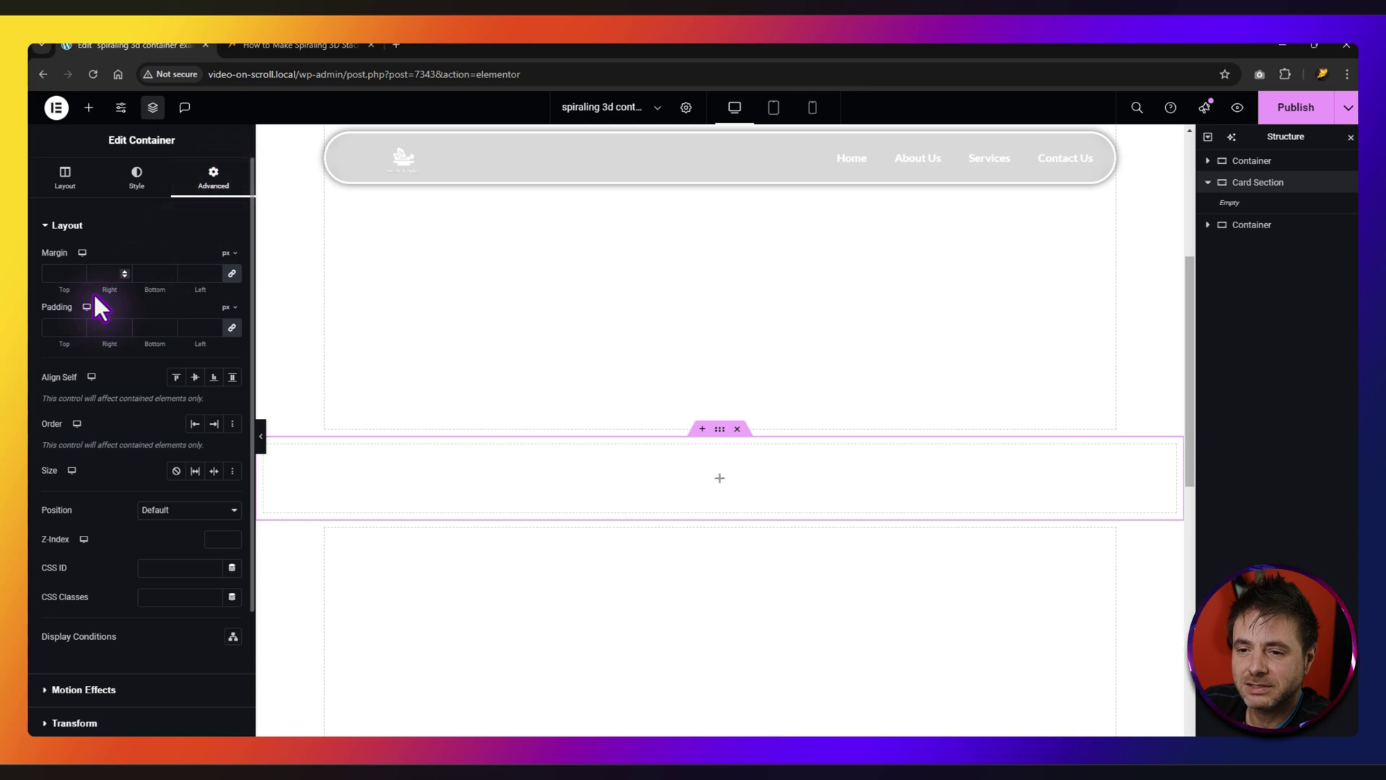
left_click(62, 327)
type("0")
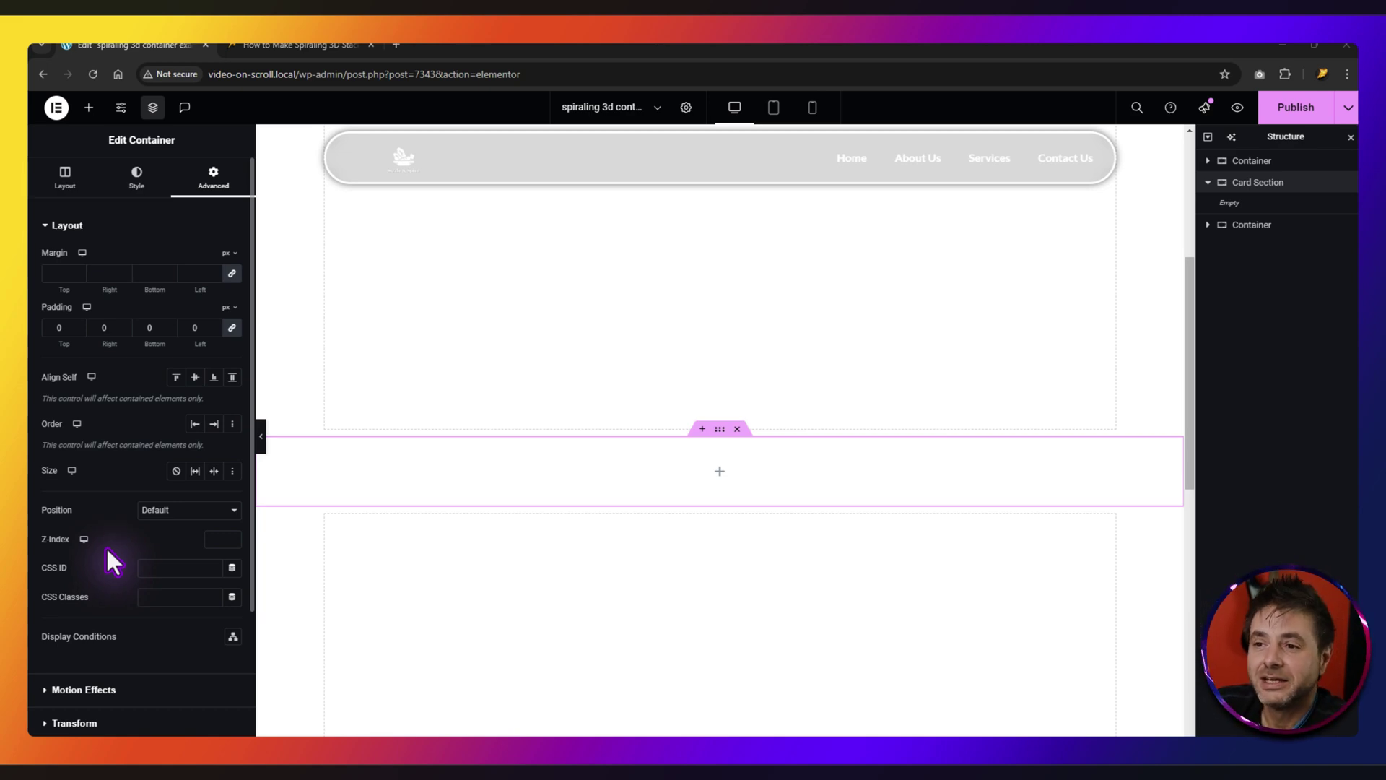
Step: Copy the class name reboot-stacking-card-area from the tutorial's blog post
left_click(294, 46)
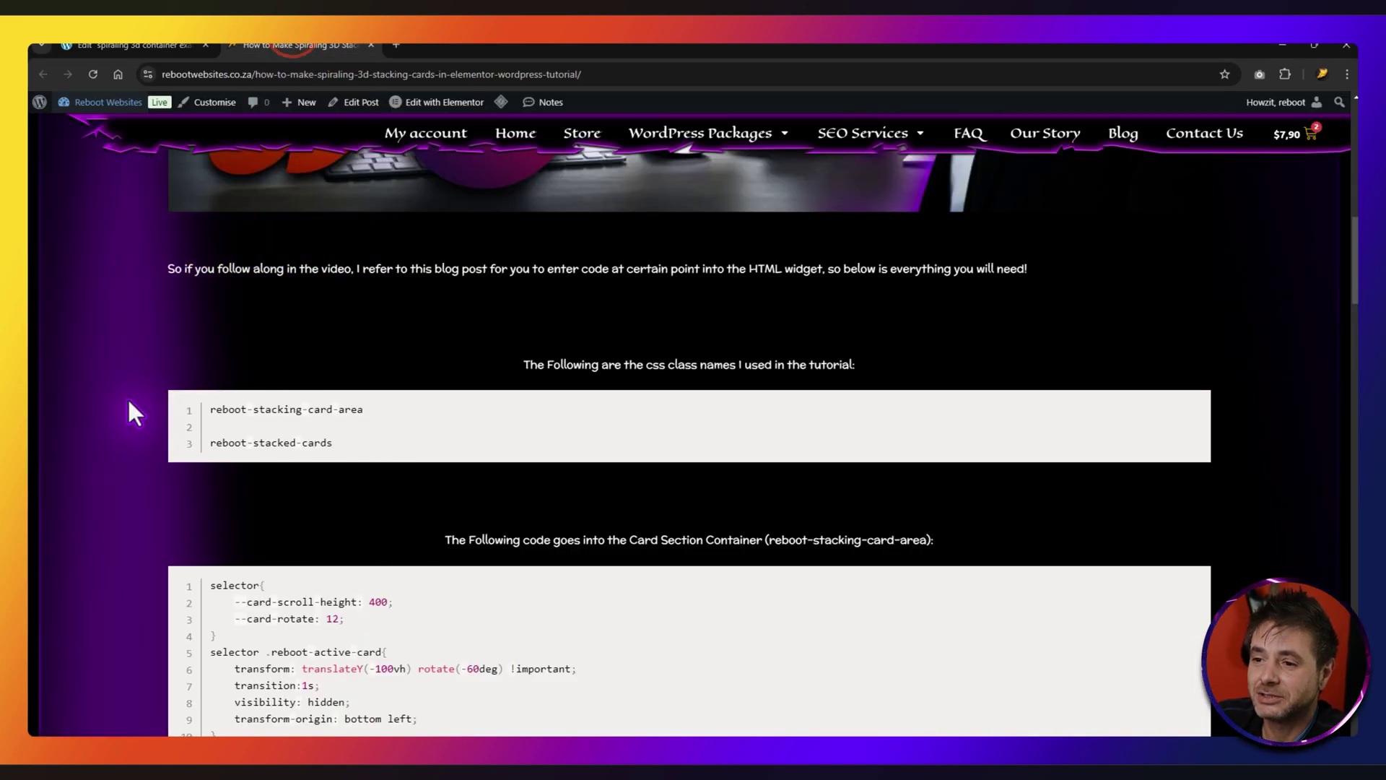
scroll(136, 448, "up", 10)
scroll(123, 412, "down", 4)
scroll(445, 211, "down", 1)
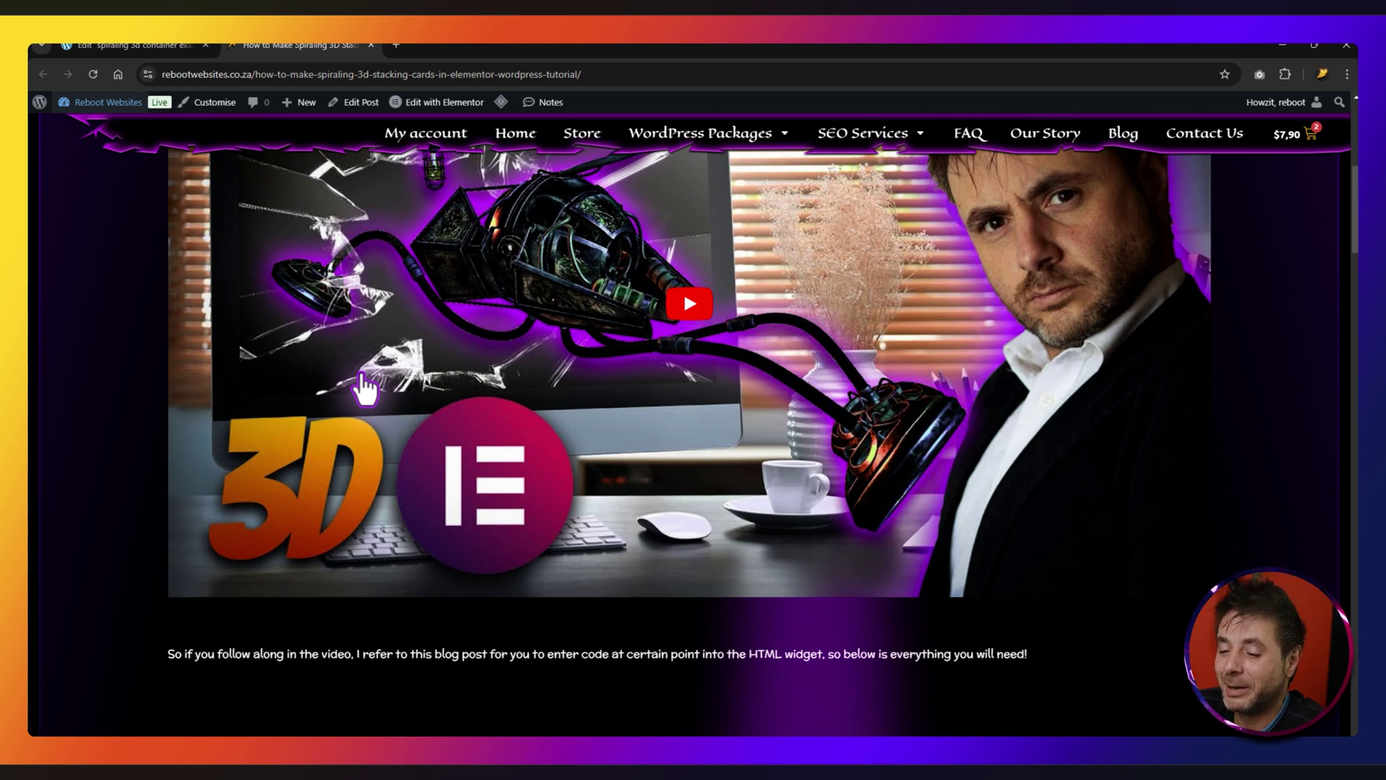
scroll(364, 390, "down", 4)
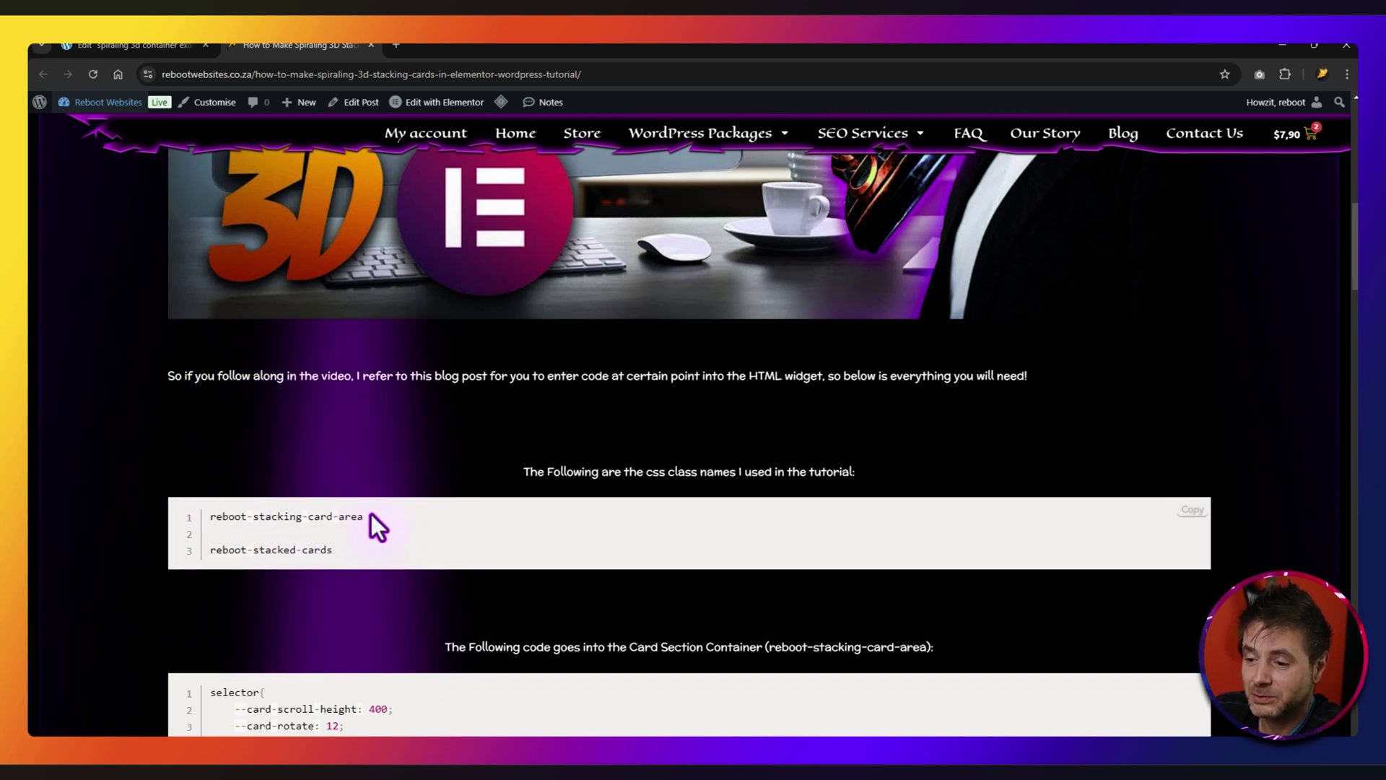
left_click_drag(371, 515, 205, 513)
key("ctrl+c")
Step: Assign reboot-stacking-card-area as the Card Section container's CSS class in the Elementor editor
left_click(144, 45)
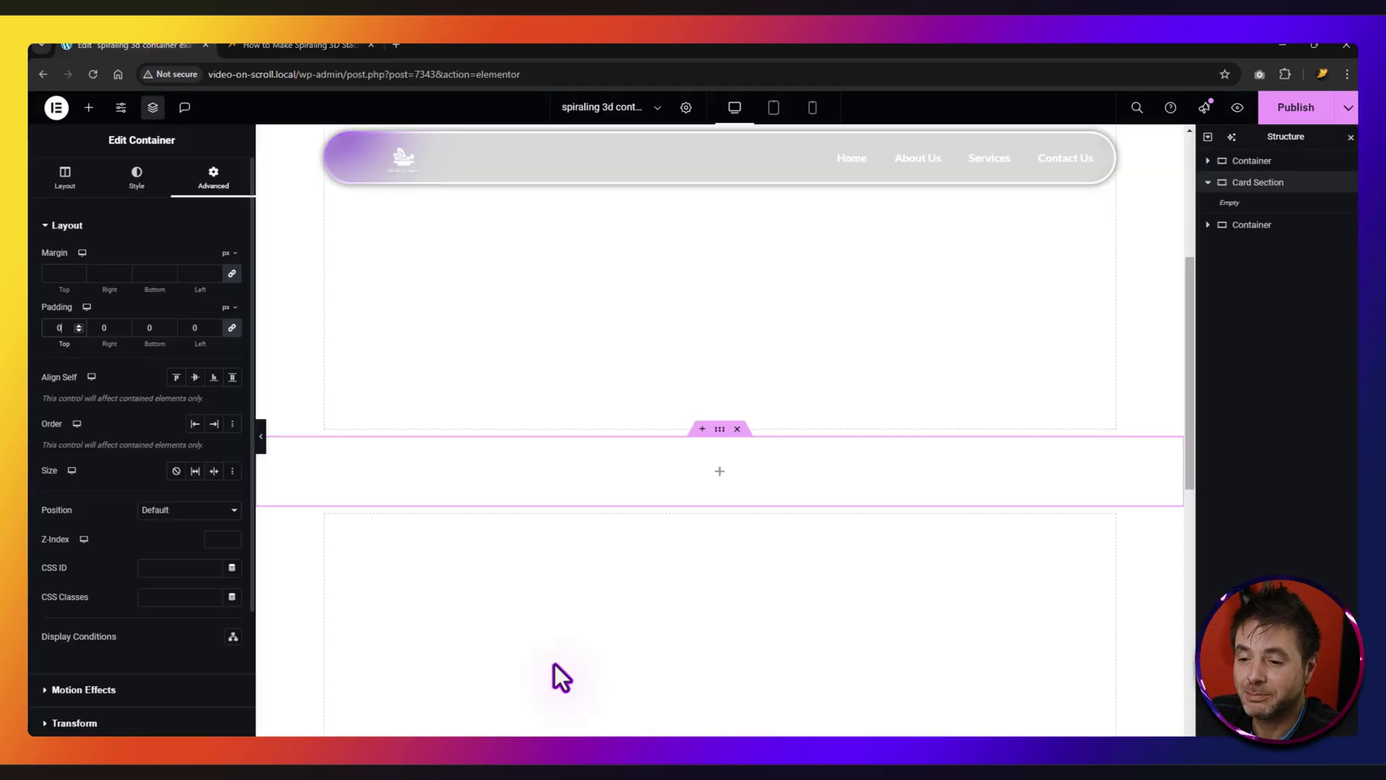
left_click(164, 596)
key("ctrl+v")
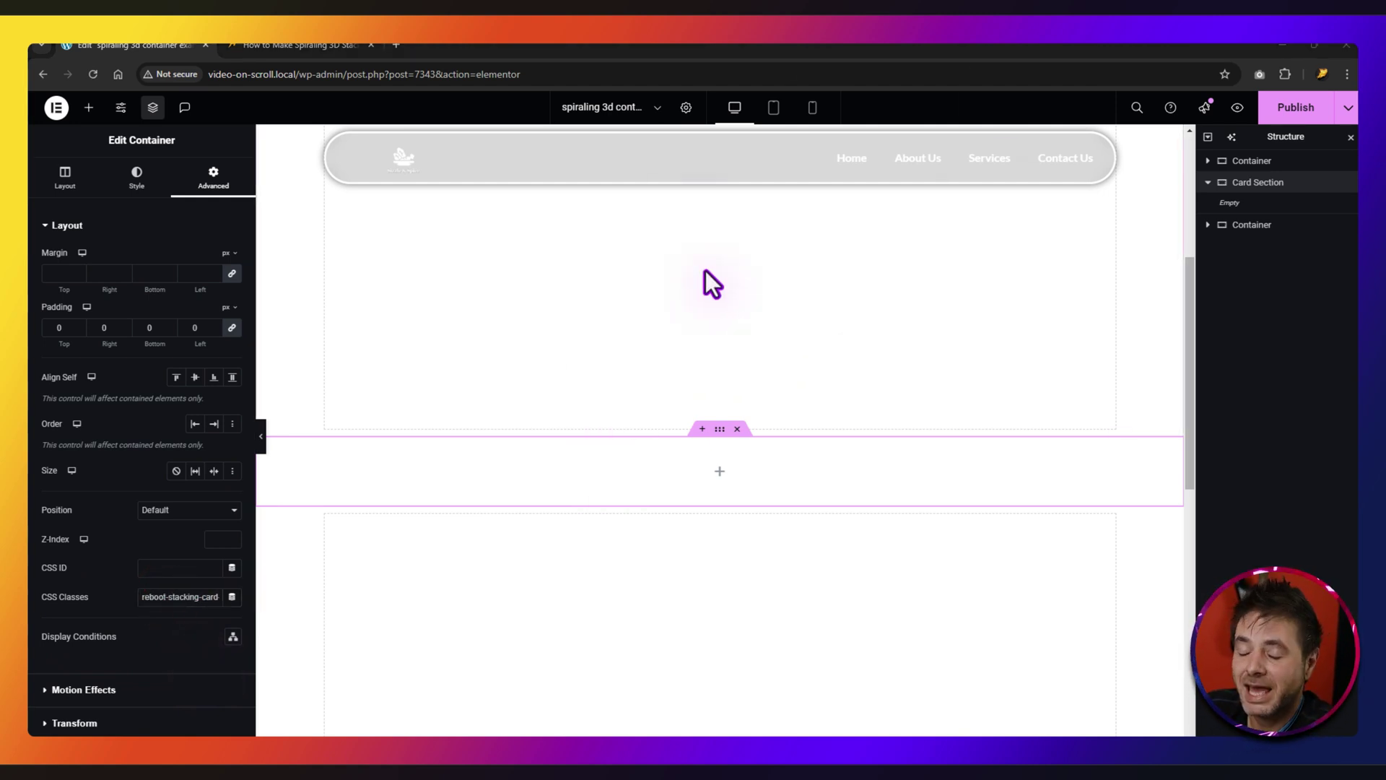
Step: Add a container inside Card Section with a minimum height of 100 vh and horizontal row direction
left_click(90, 107)
left_click_drag(87, 285, 646, 481)
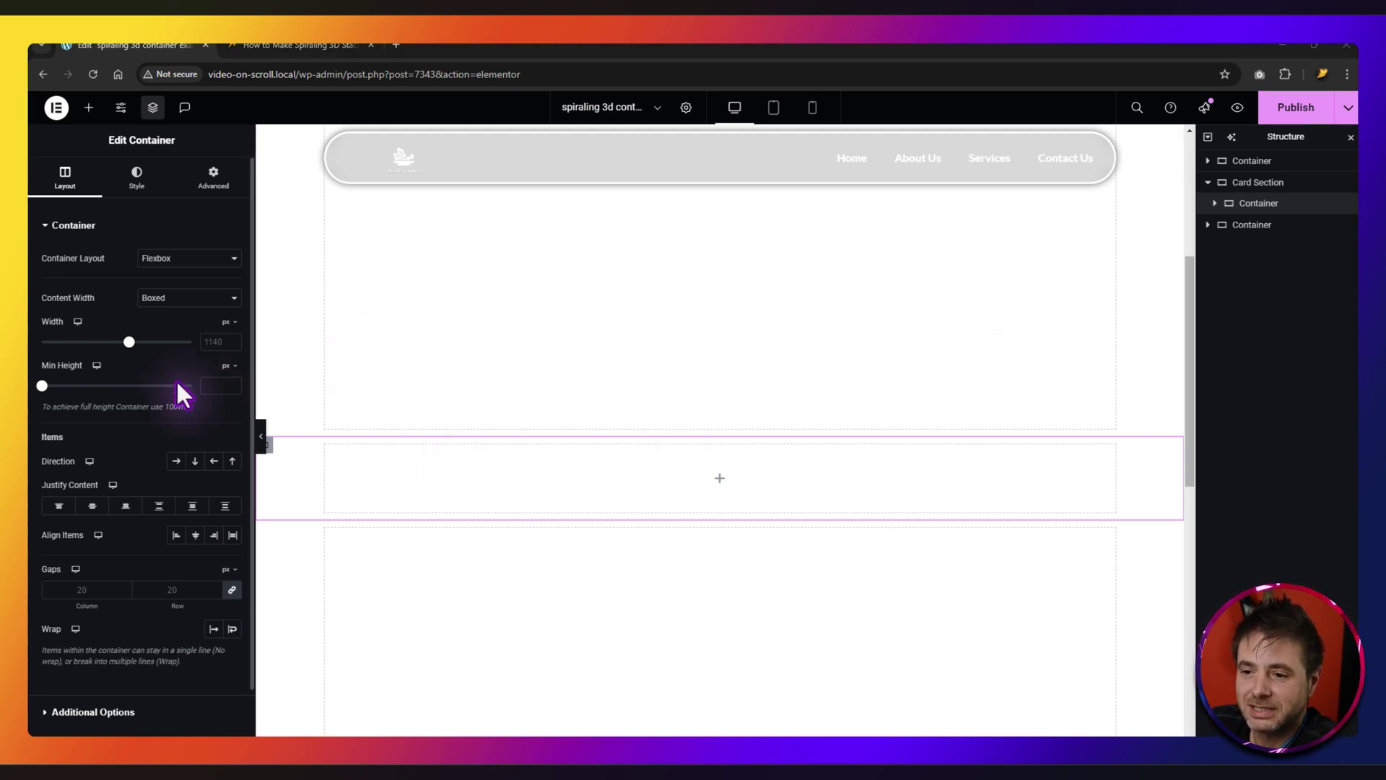
left_click(228, 366)
left_click(222, 426)
left_click(211, 393)
type("100")
left_click(176, 462)
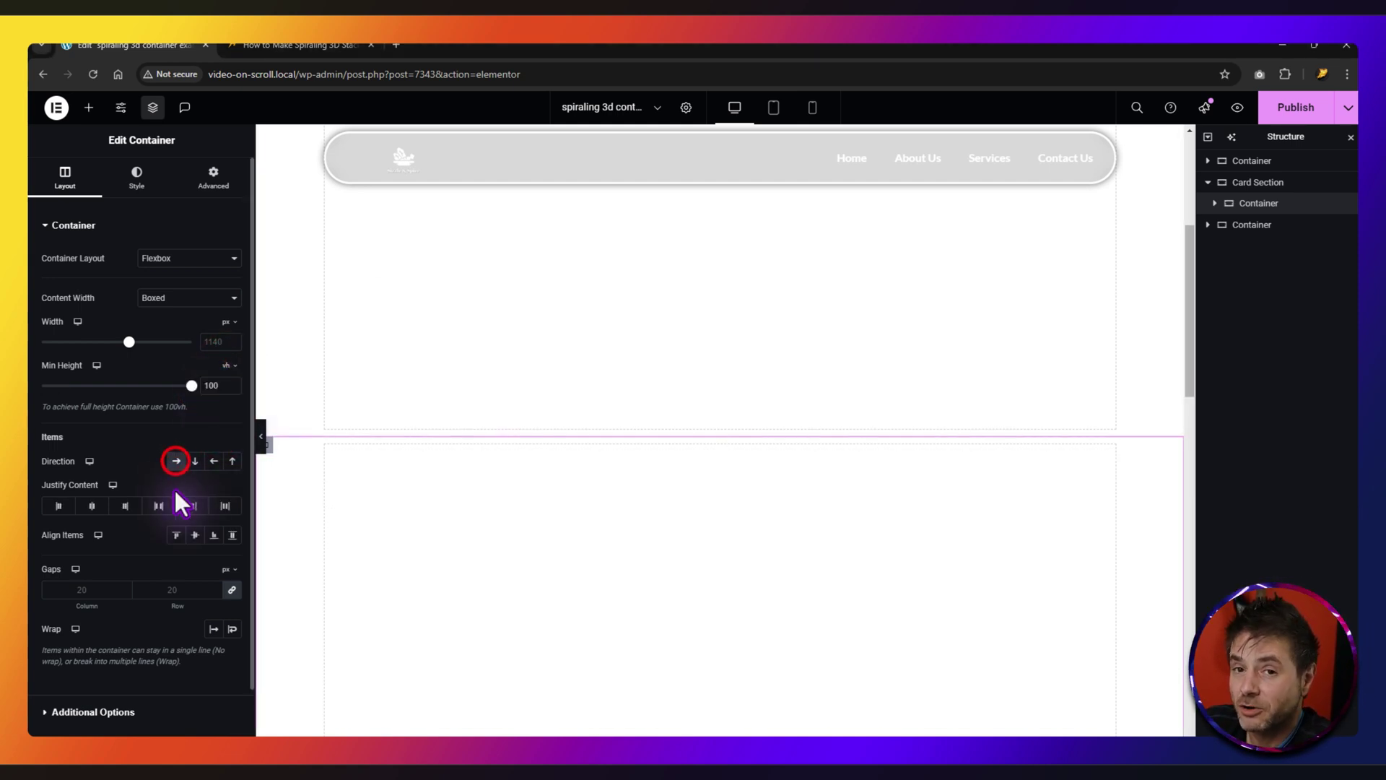
Step: Set the inner container's mobile gaps to 0 px column and 40 px row, and return to the desktop view
left_click(77, 567)
left_click(80, 614)
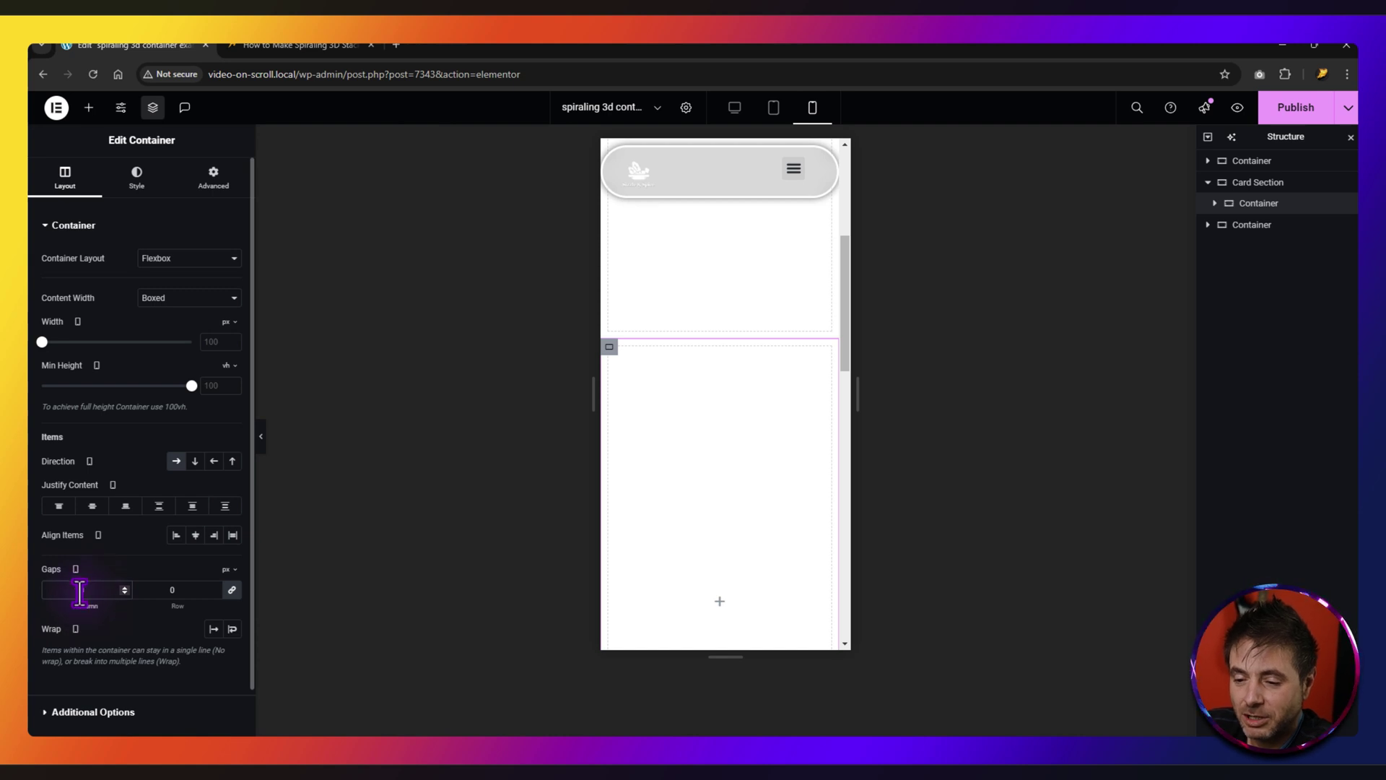
left_click(231, 589)
left_click(167, 587)
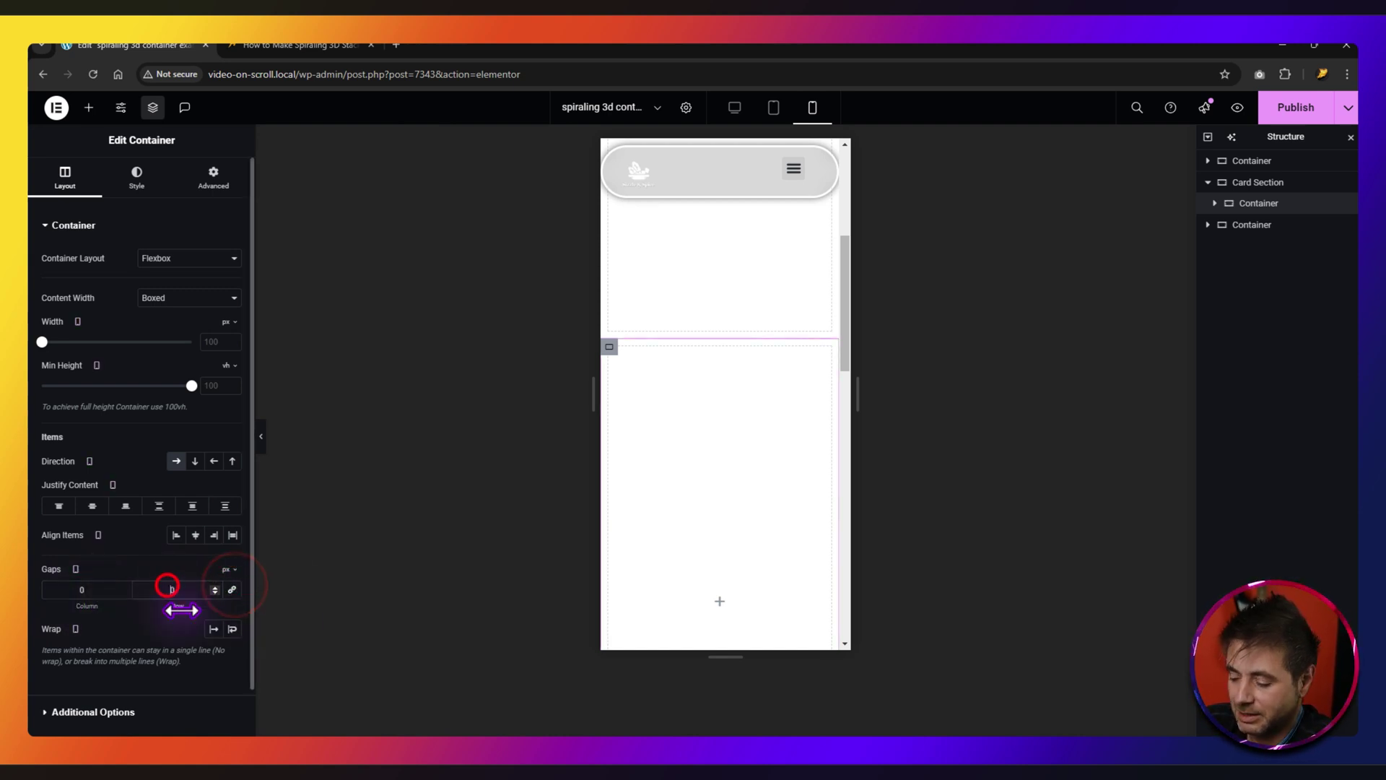
type("40")
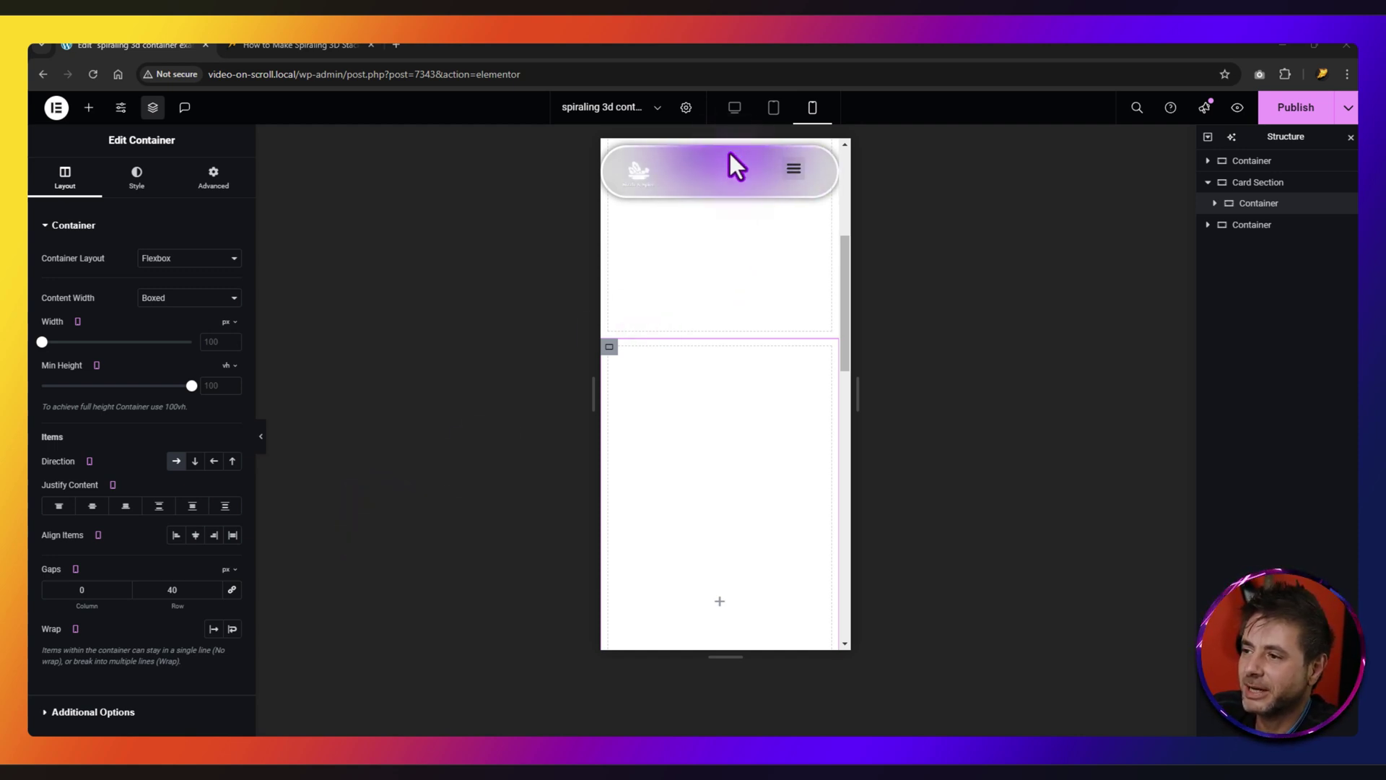
left_click(734, 107)
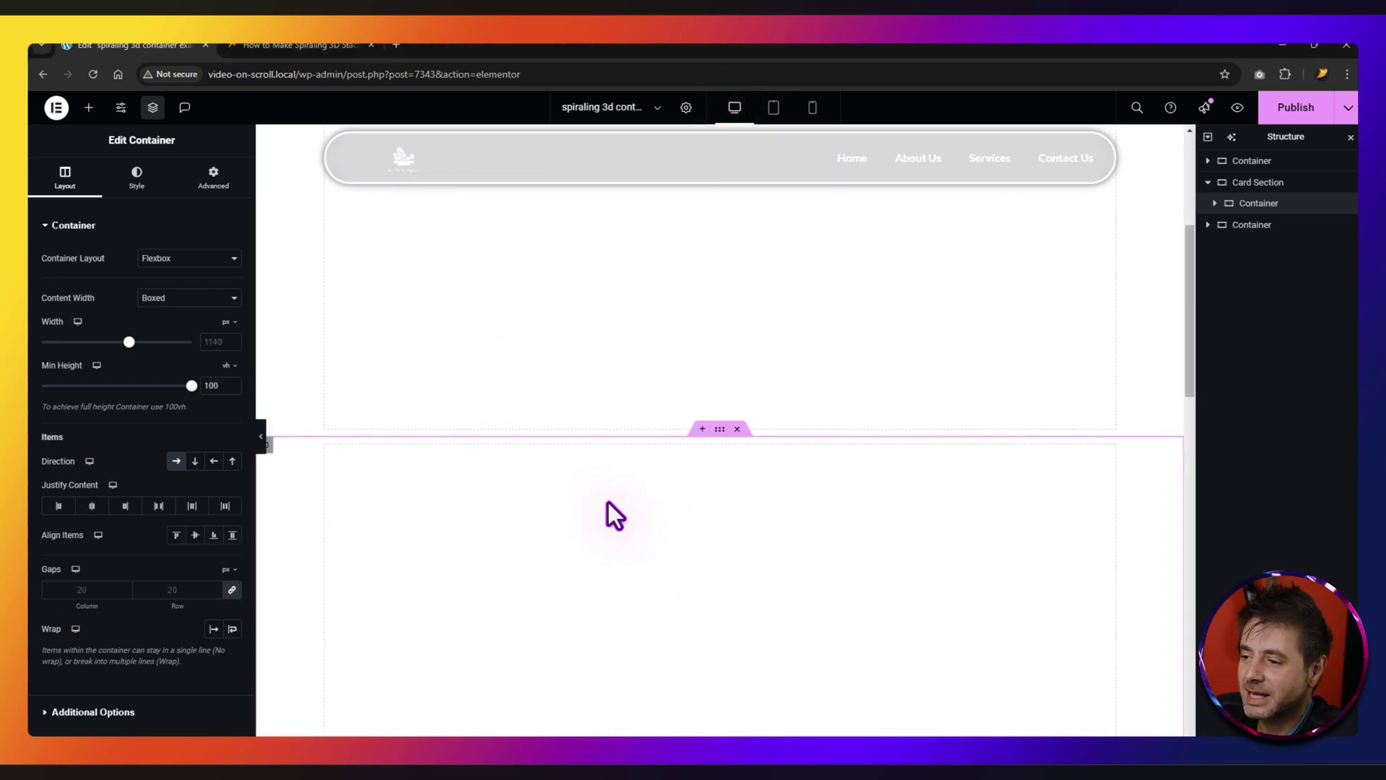
Step: Add a container inside the 100 vh container and duplicate it to form two side-by-side columns
scroll(720, 486, "down", 2)
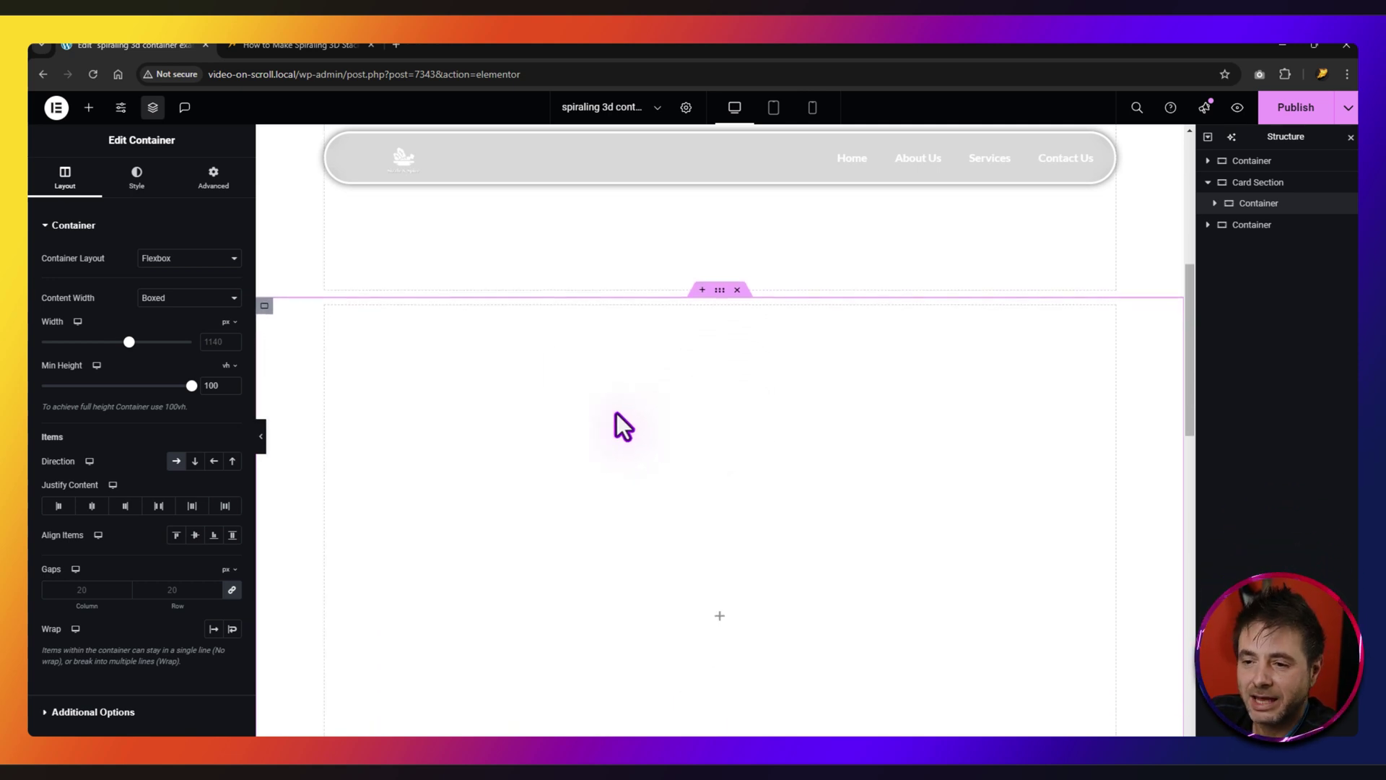
left_click(89, 106)
left_click_drag(73, 291, 581, 560)
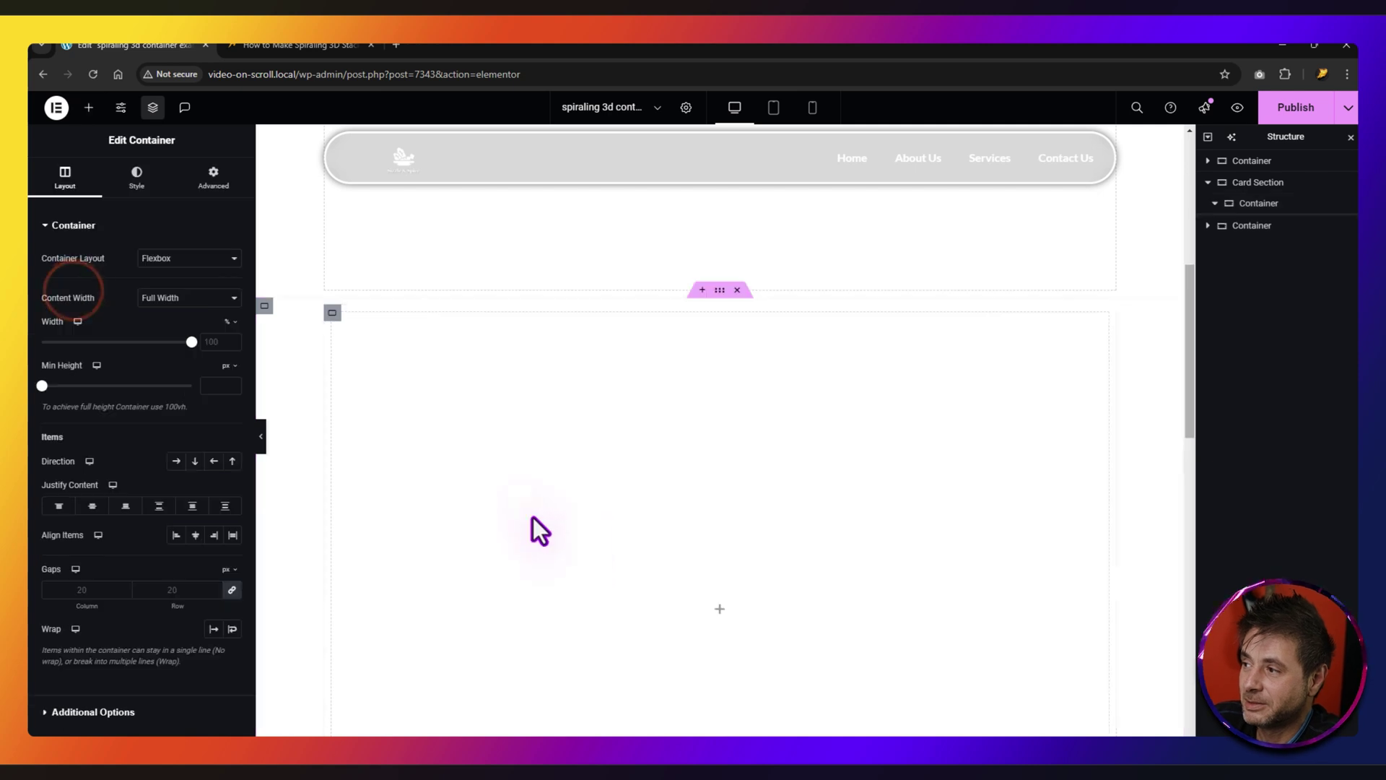
right_click(1257, 238)
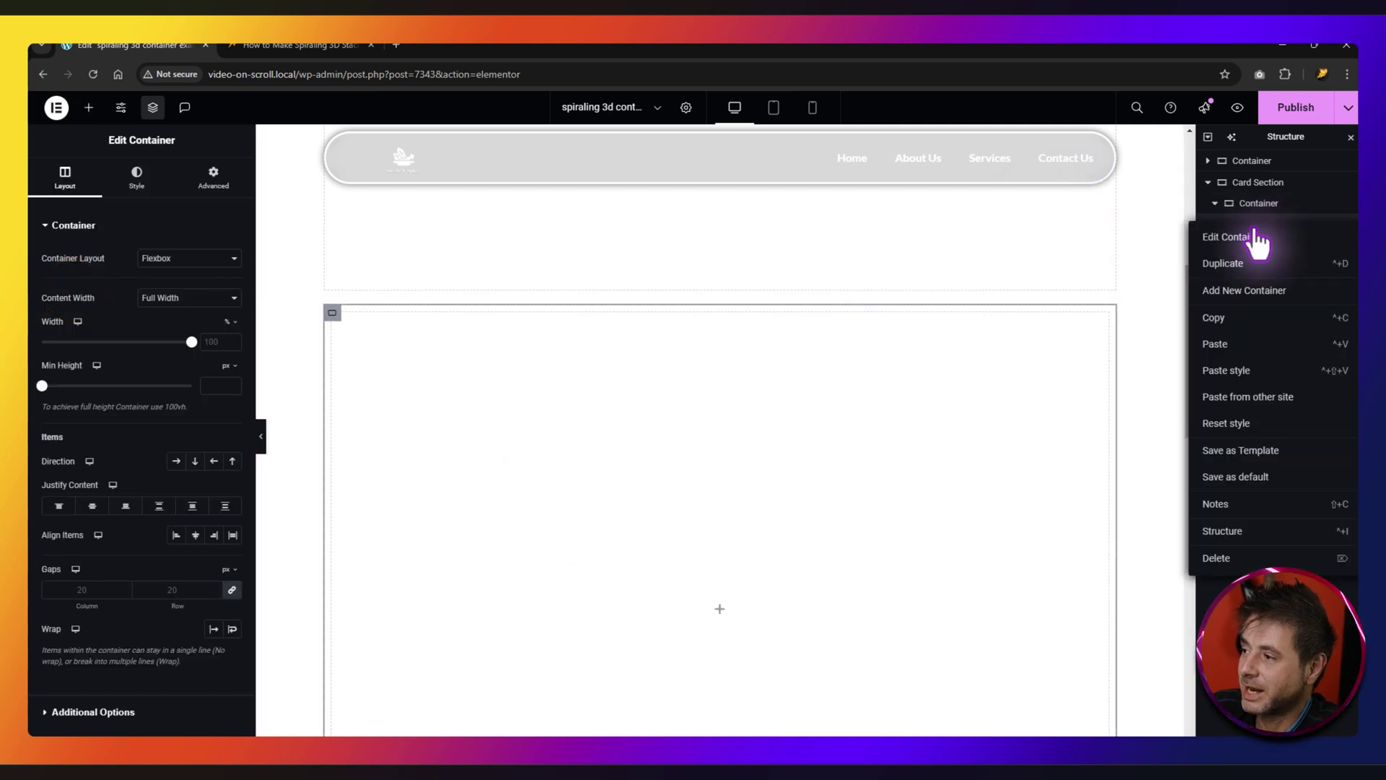
left_click(1223, 272)
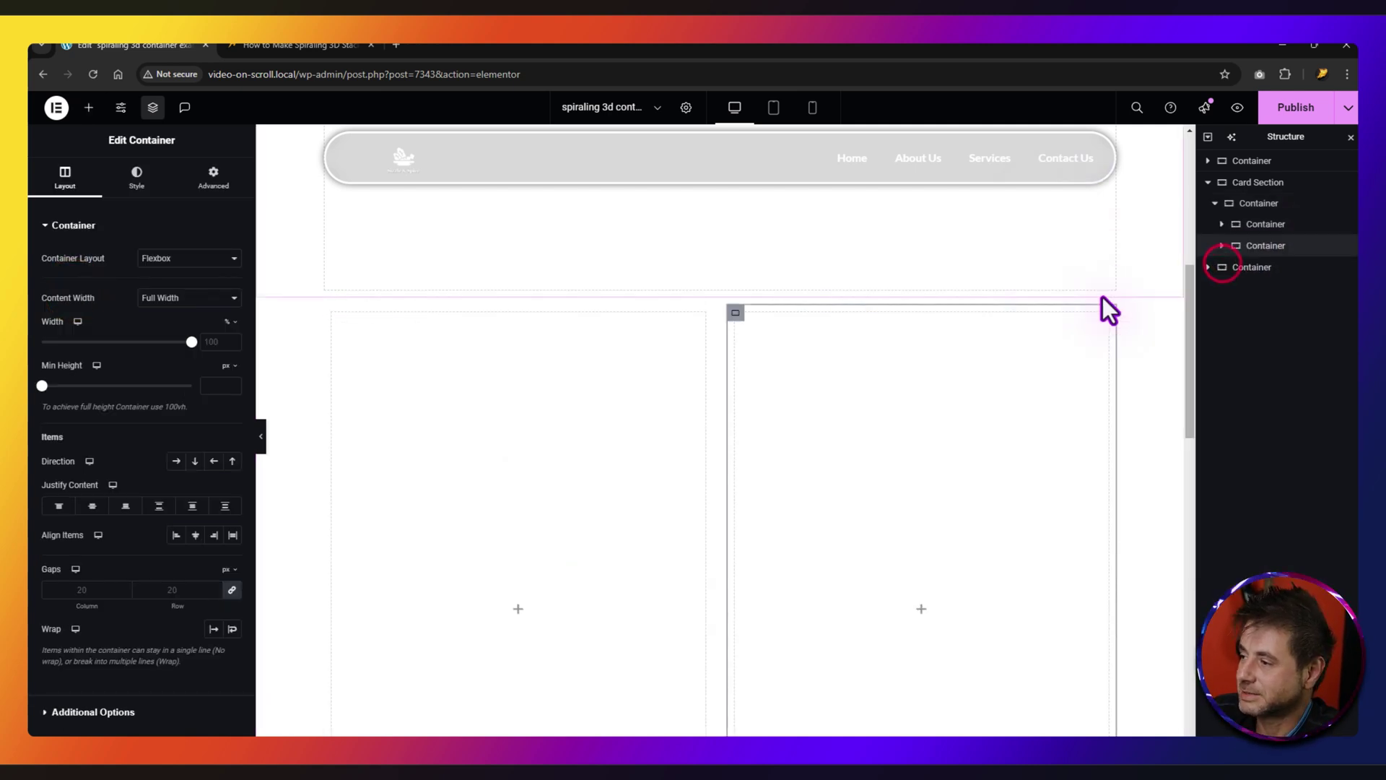
Step: Rename the first column container as Information and the second as Card Gallery
left_click(1265, 229)
type("Information")
left_click(1258, 247)
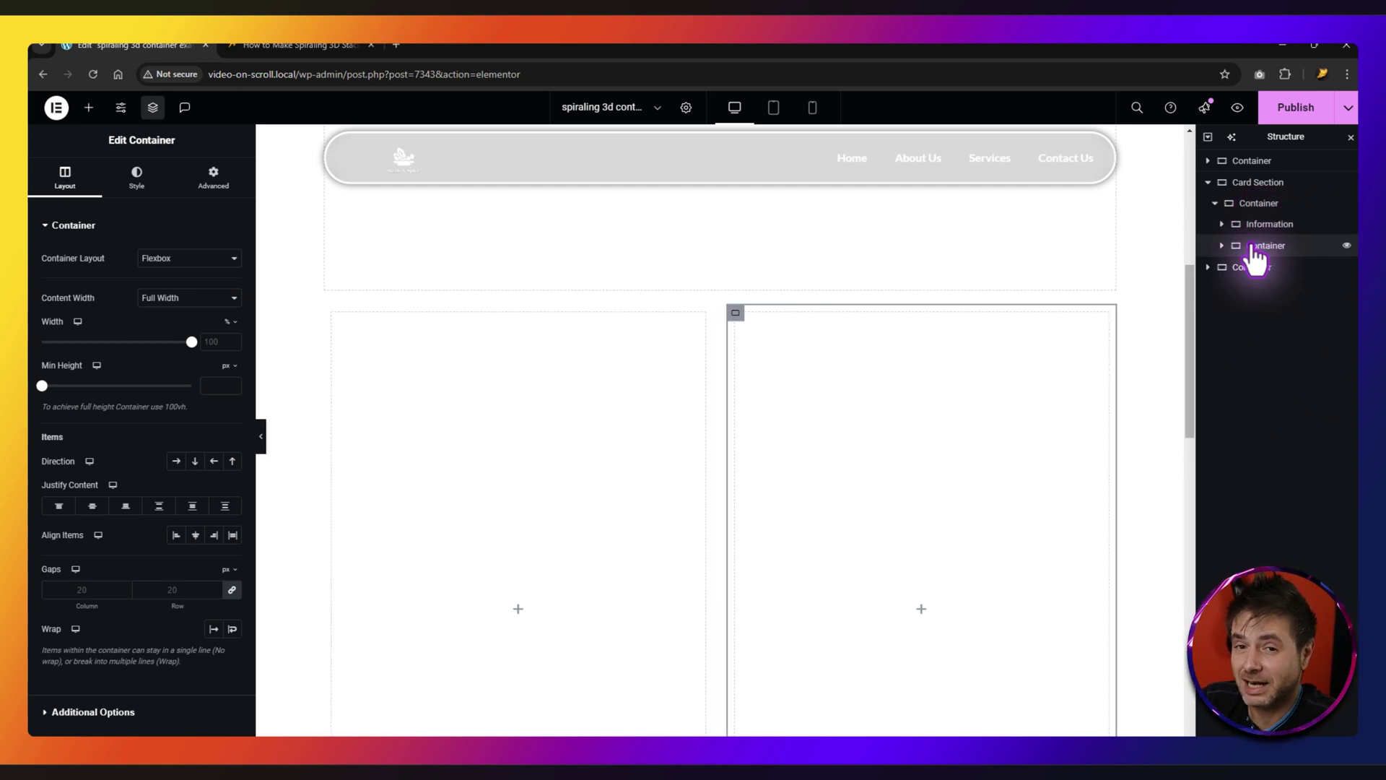
type("Card Gallery")
left_click(1248, 364)
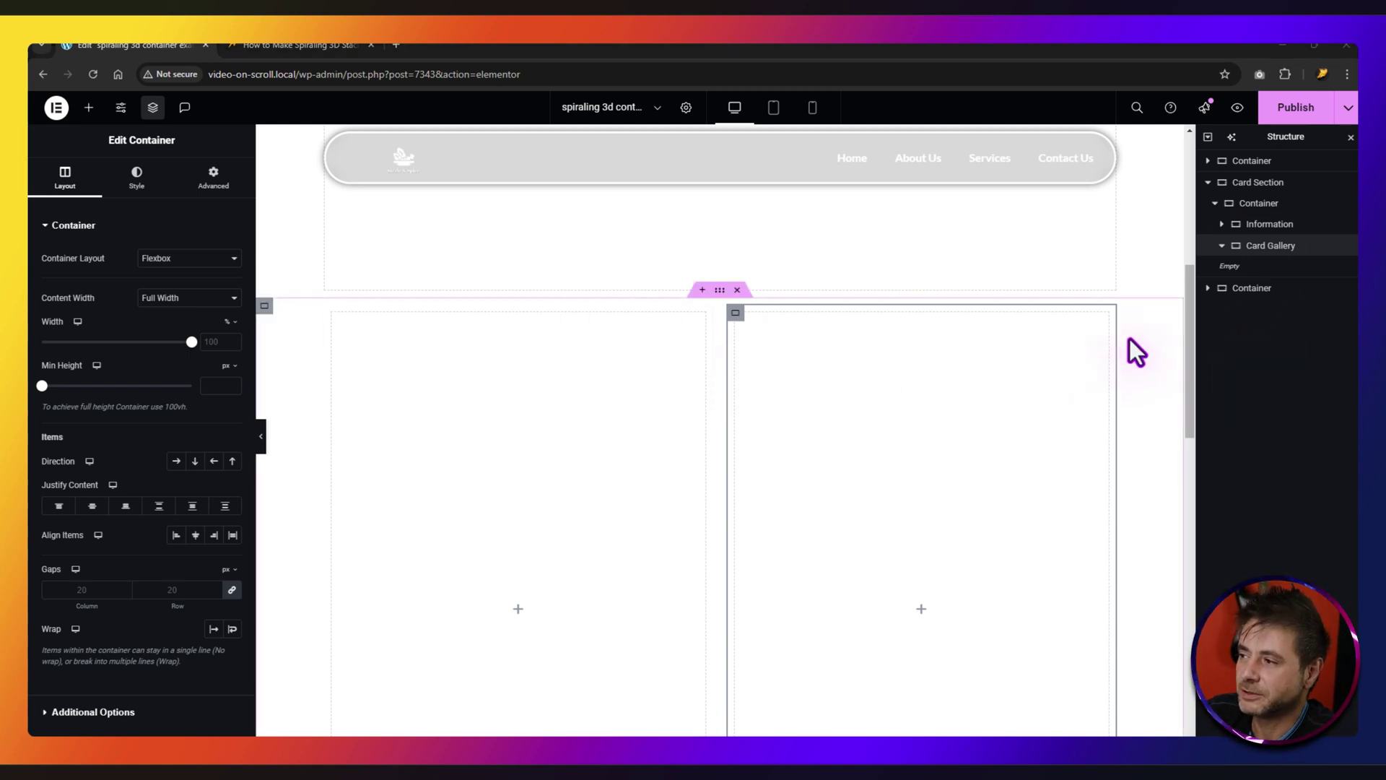
Step: Set the Information container's width to 50% and justify its content to the center
left_click(1269, 225)
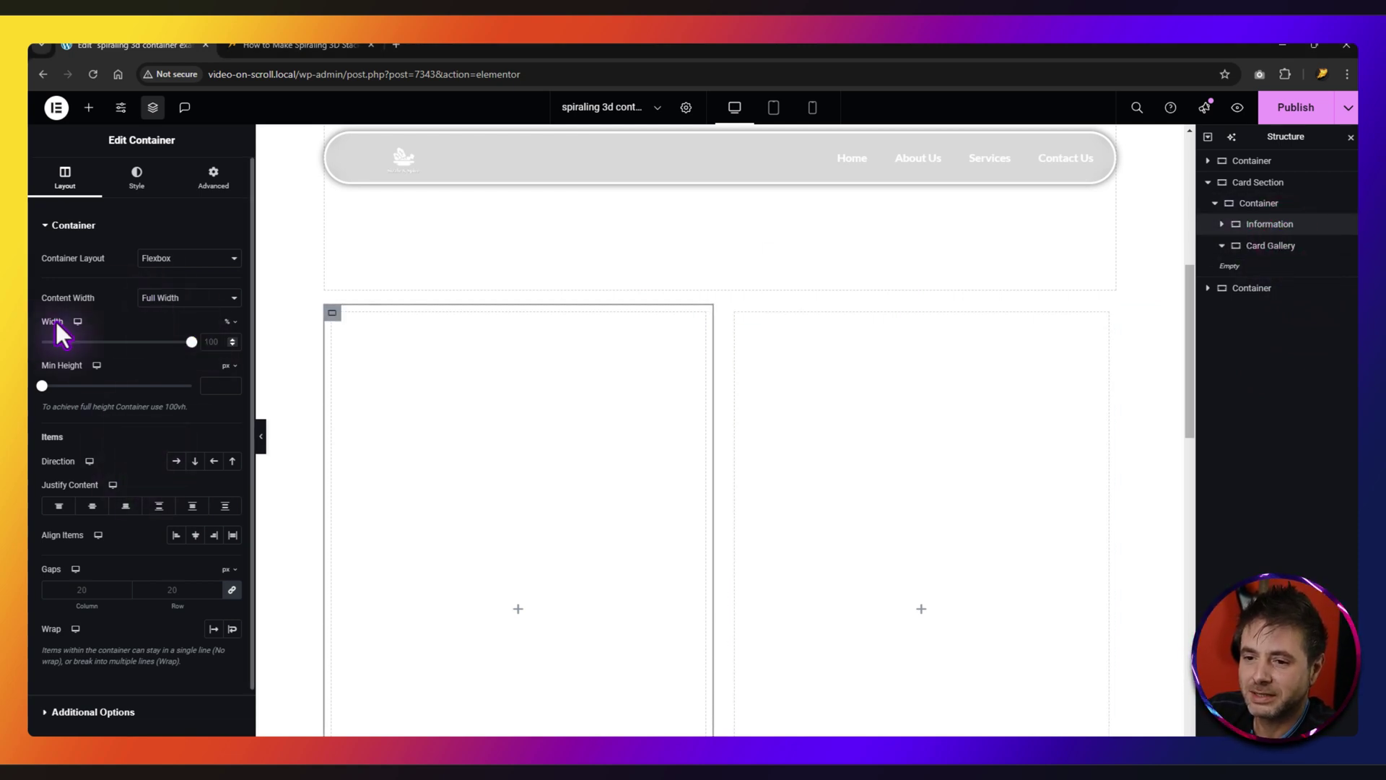
left_click(209, 342)
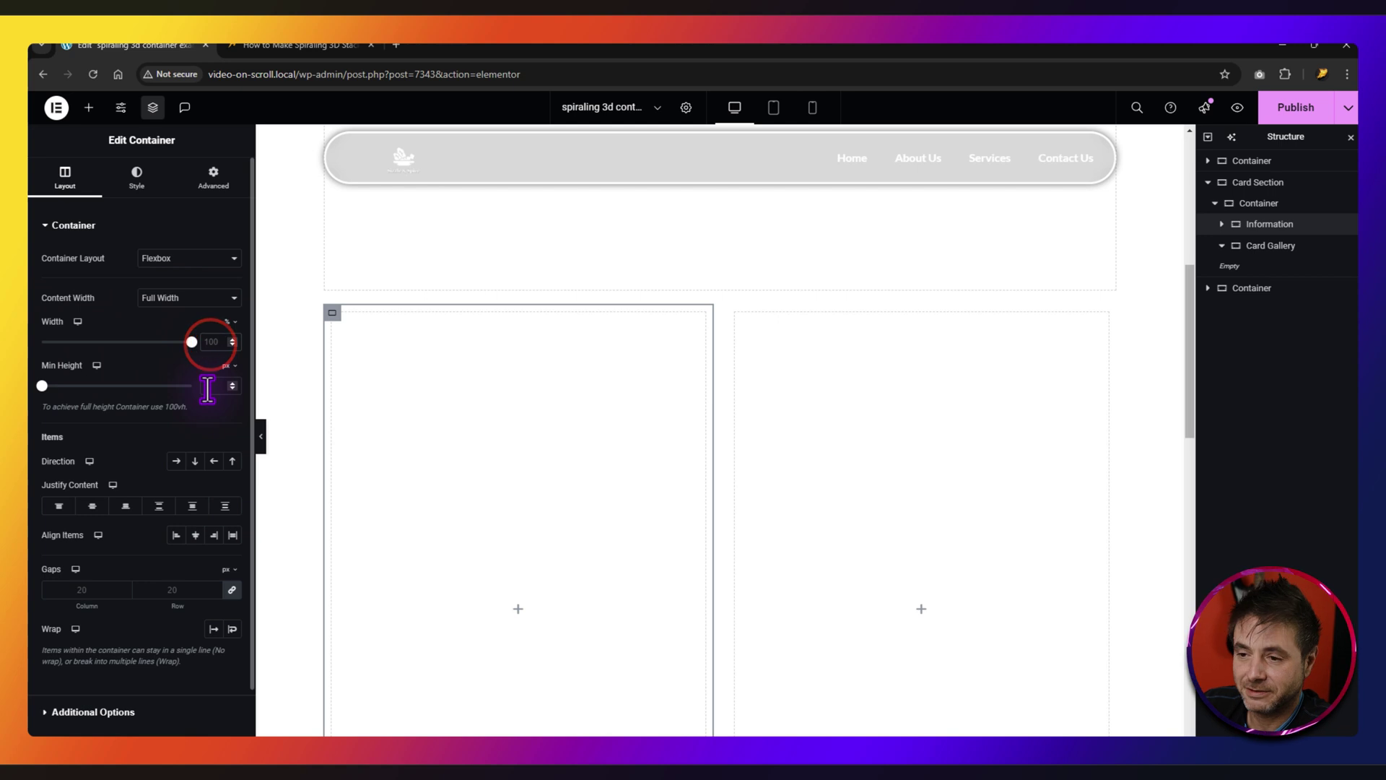
type("50")
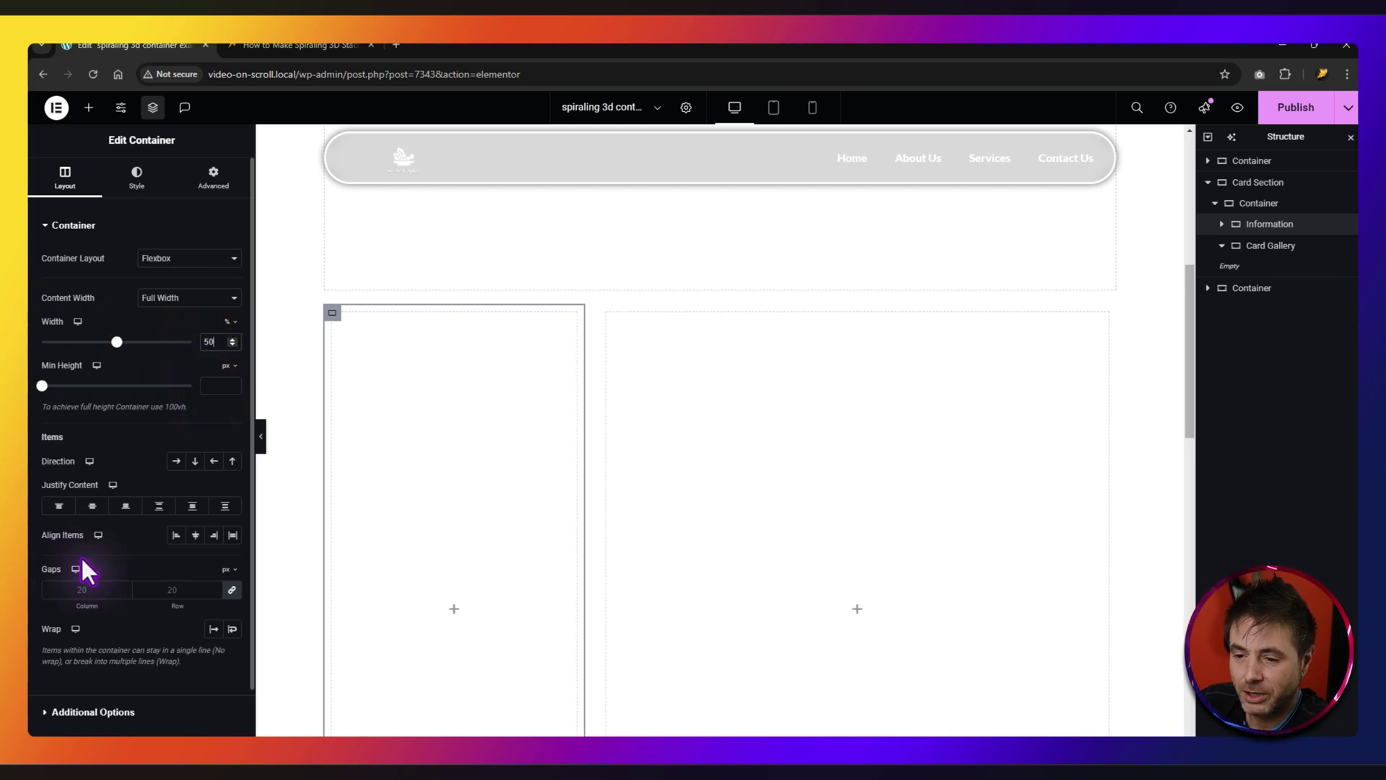
left_click(90, 505)
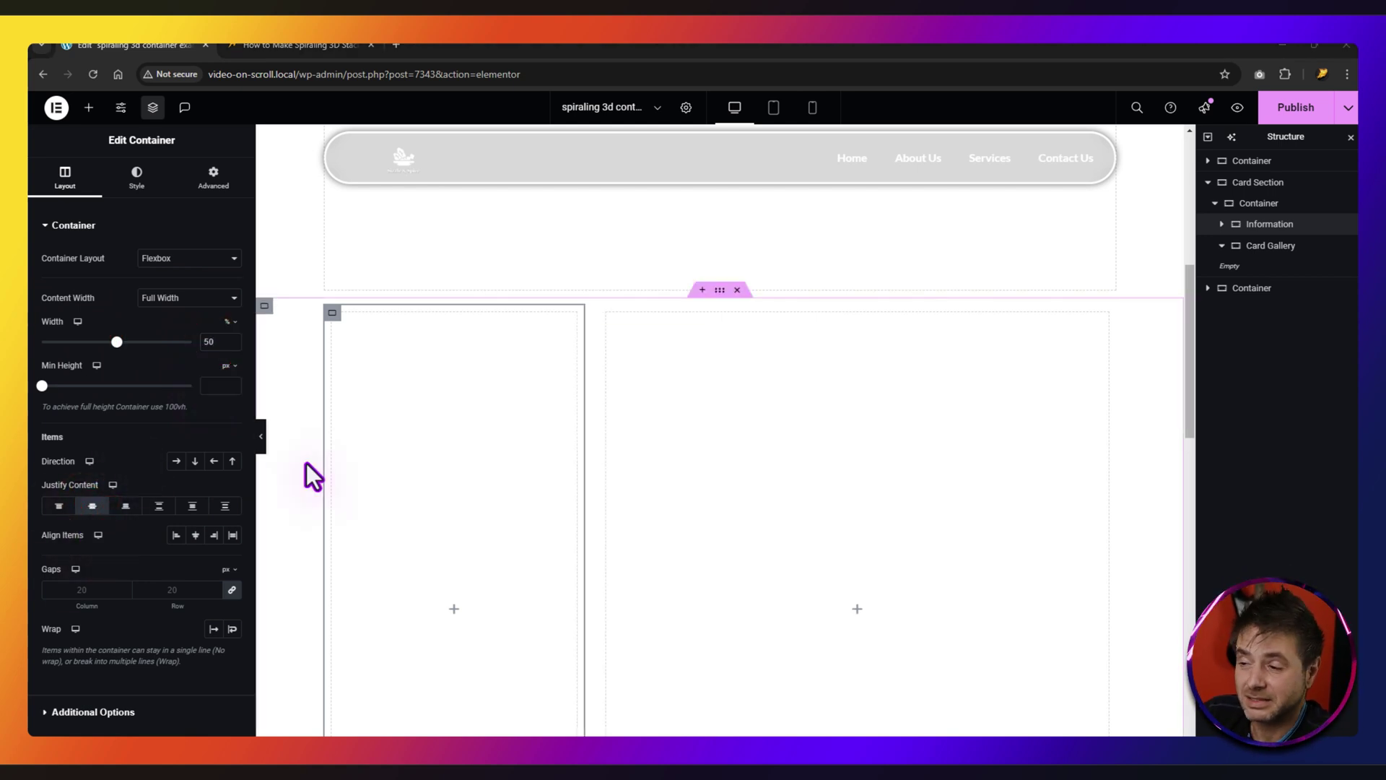
Step: Set the Card Gallery container's width to 50%, with content justified and items aligned to the center
left_click(1276, 247)
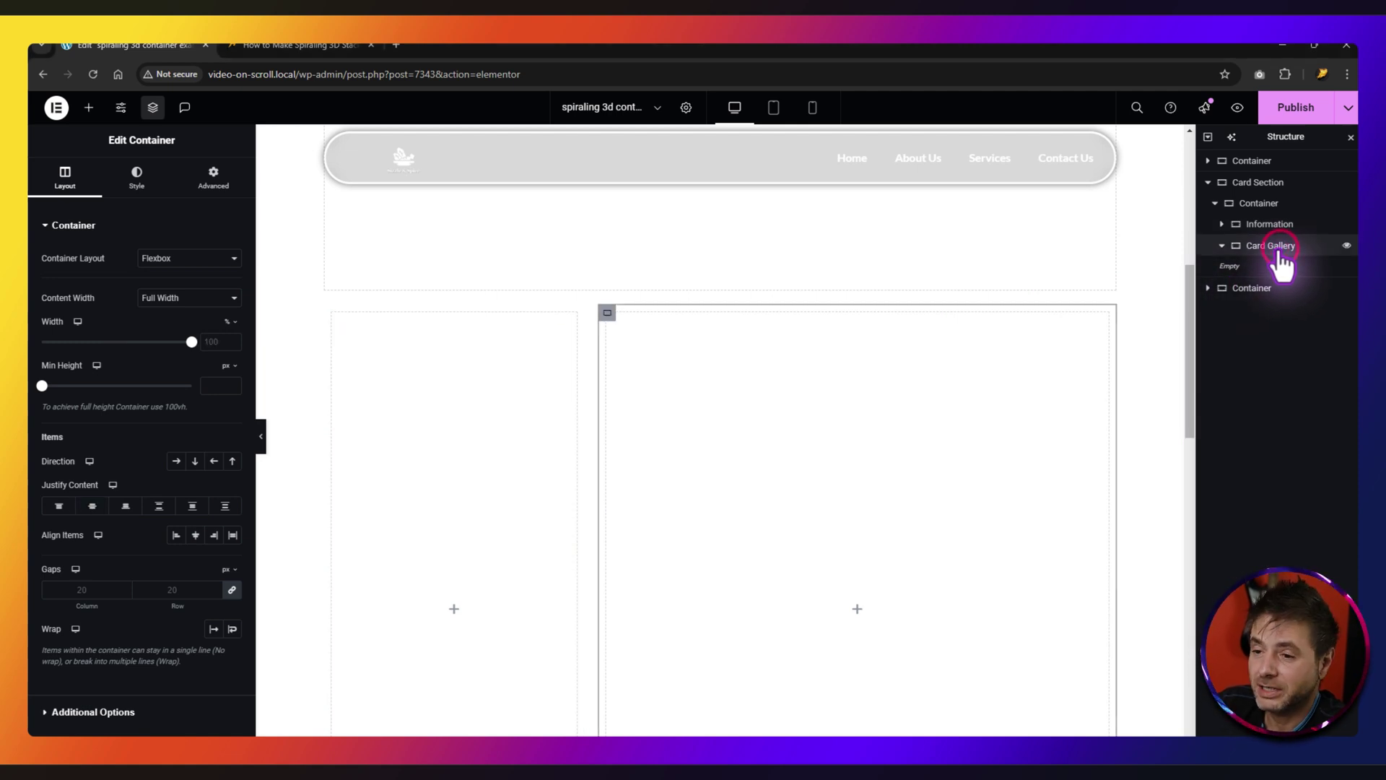
double_click(221, 343)
type("50")
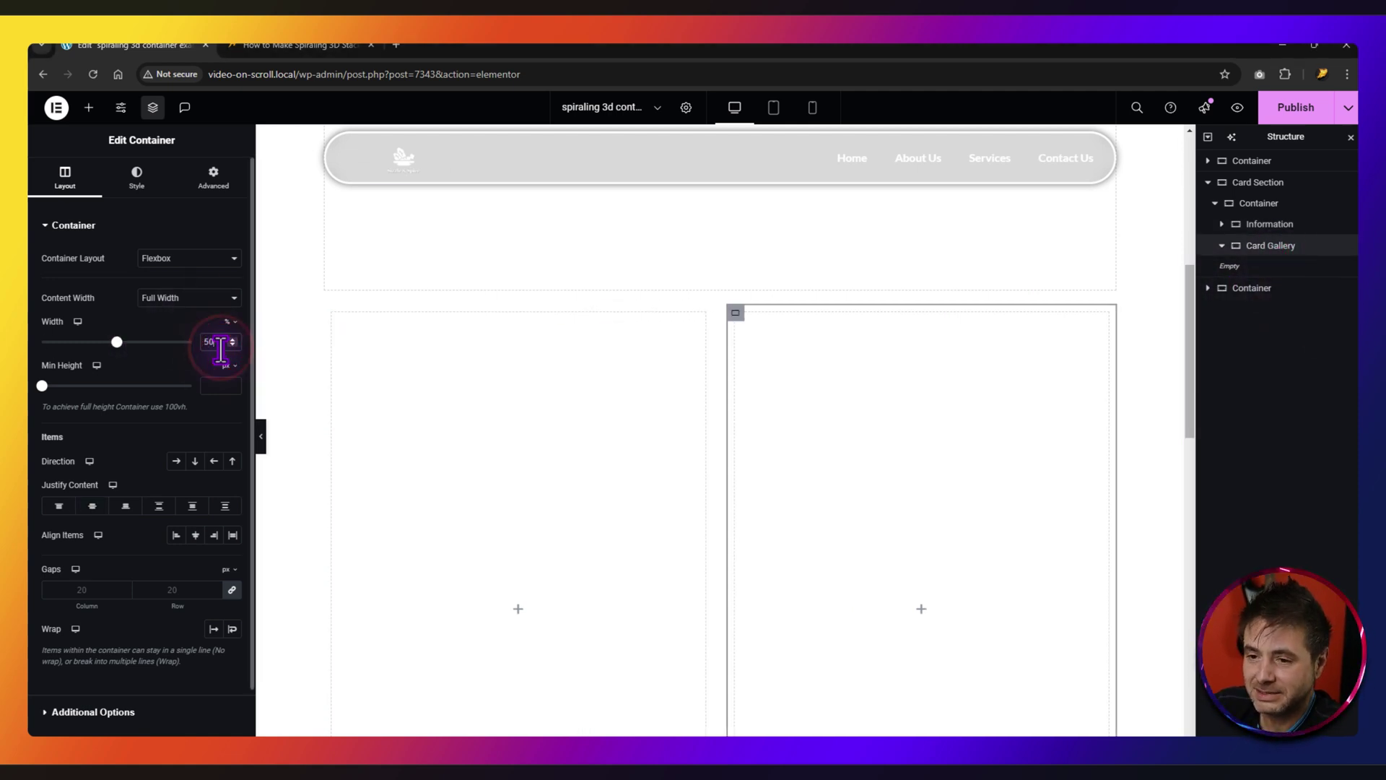
left_click(93, 506)
left_click(195, 535)
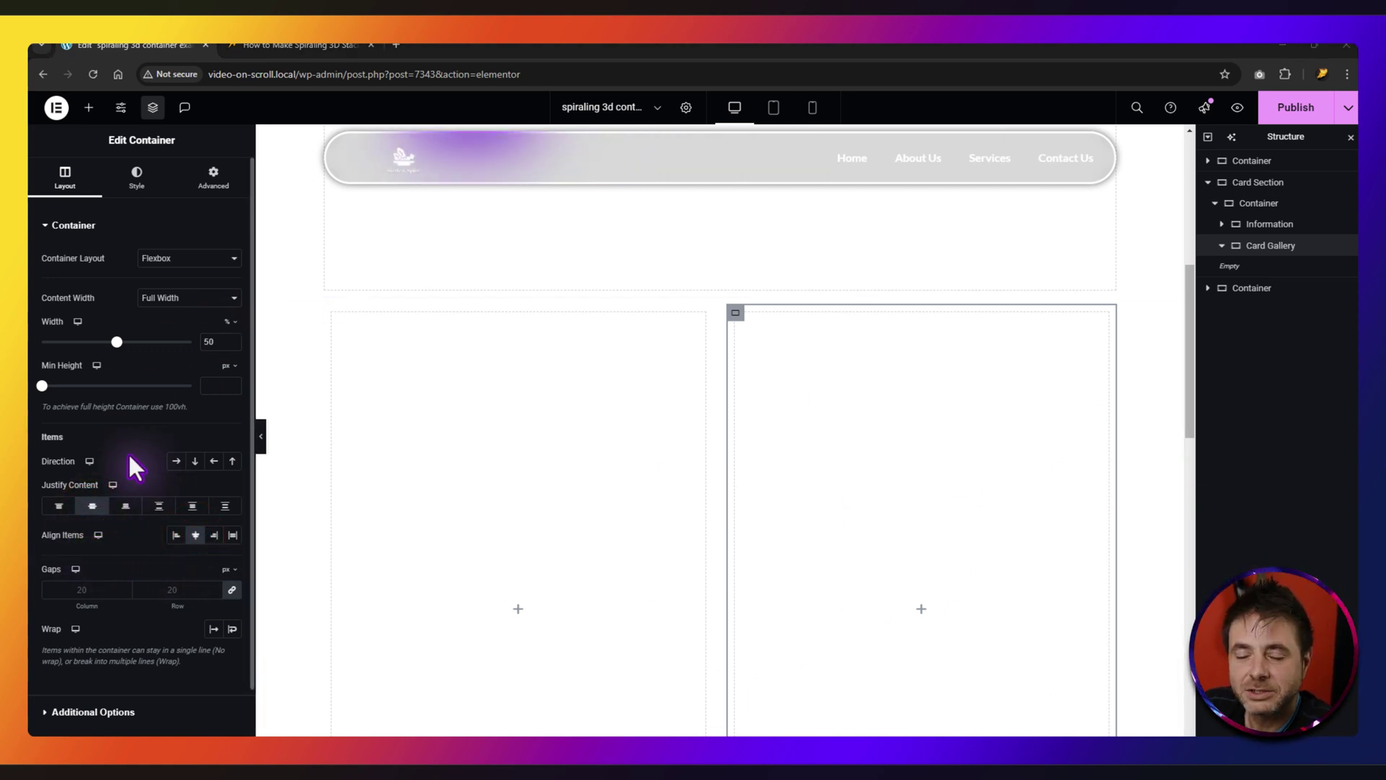
Step: Copy the class name reboot-stacked-cards from the blog post and assign it as Card Gallery's CSS class
left_click(206, 181)
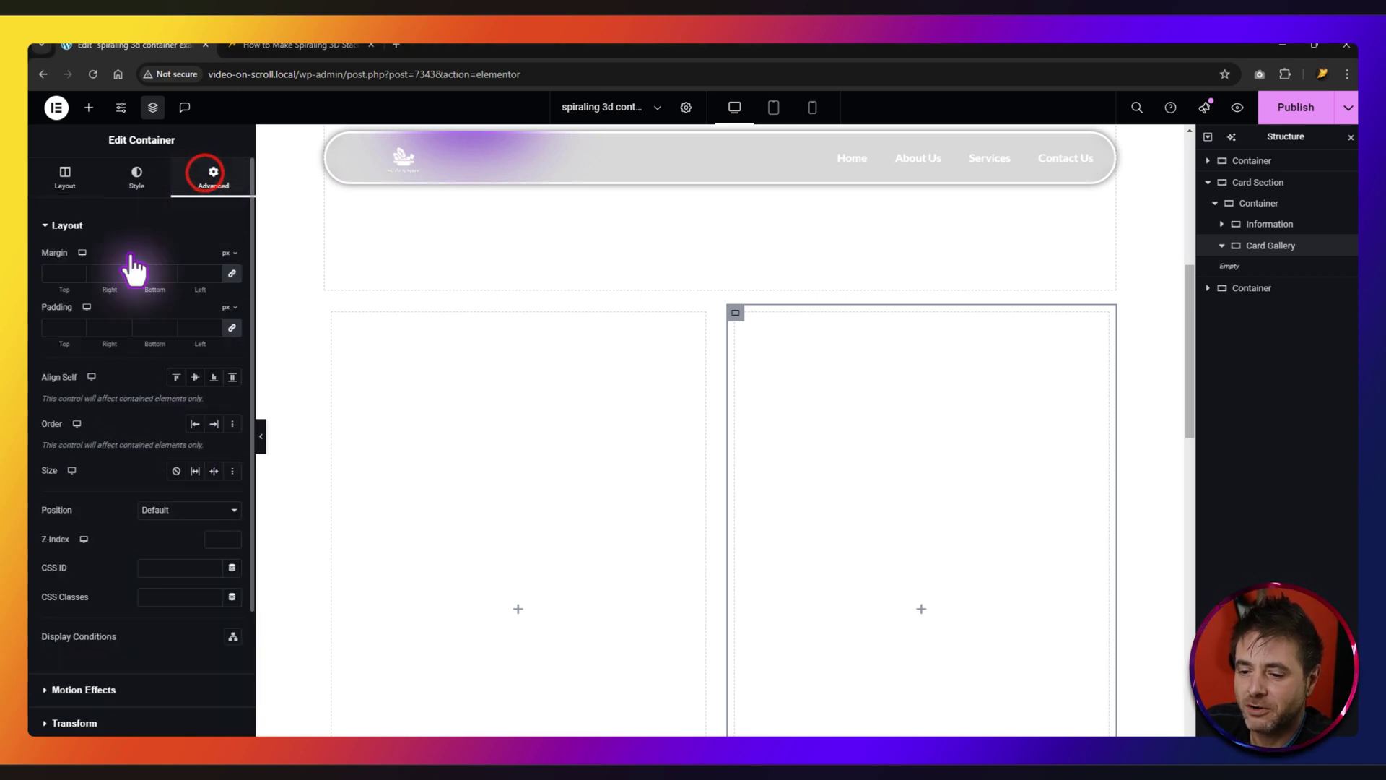
left_click(324, 45)
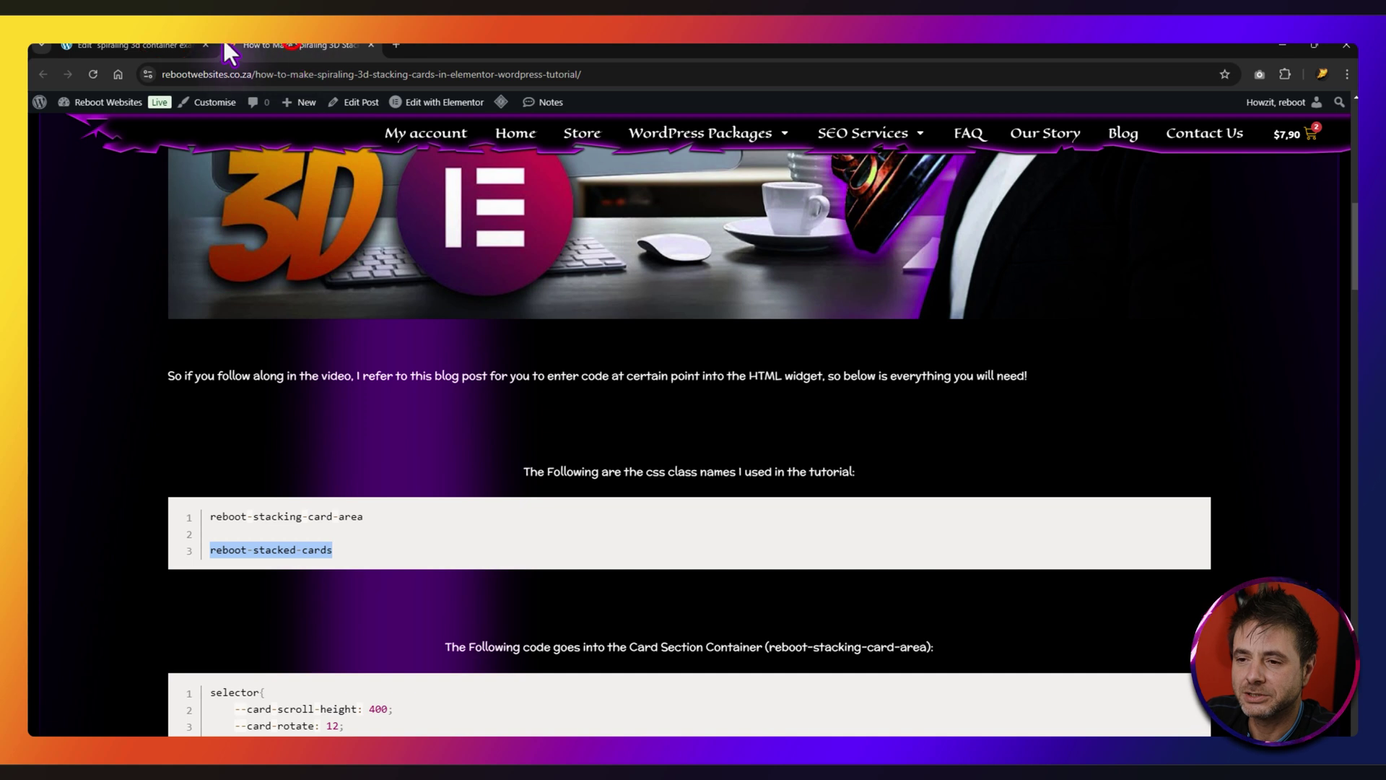
left_click(138, 46)
left_click(205, 598)
type("reboot-stacked-cards")
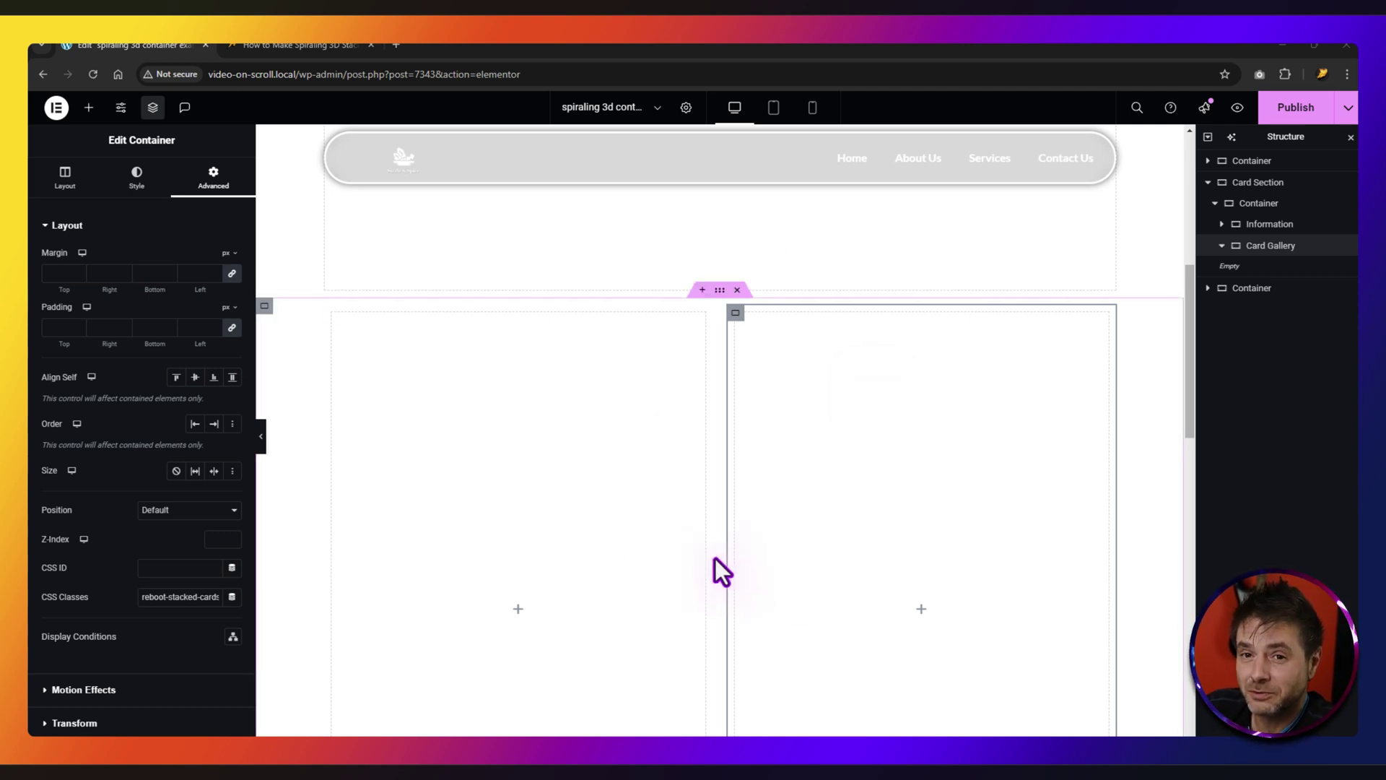
Step: Add a container inside Card Gallery and place an HTML widget in it
left_click(89, 107)
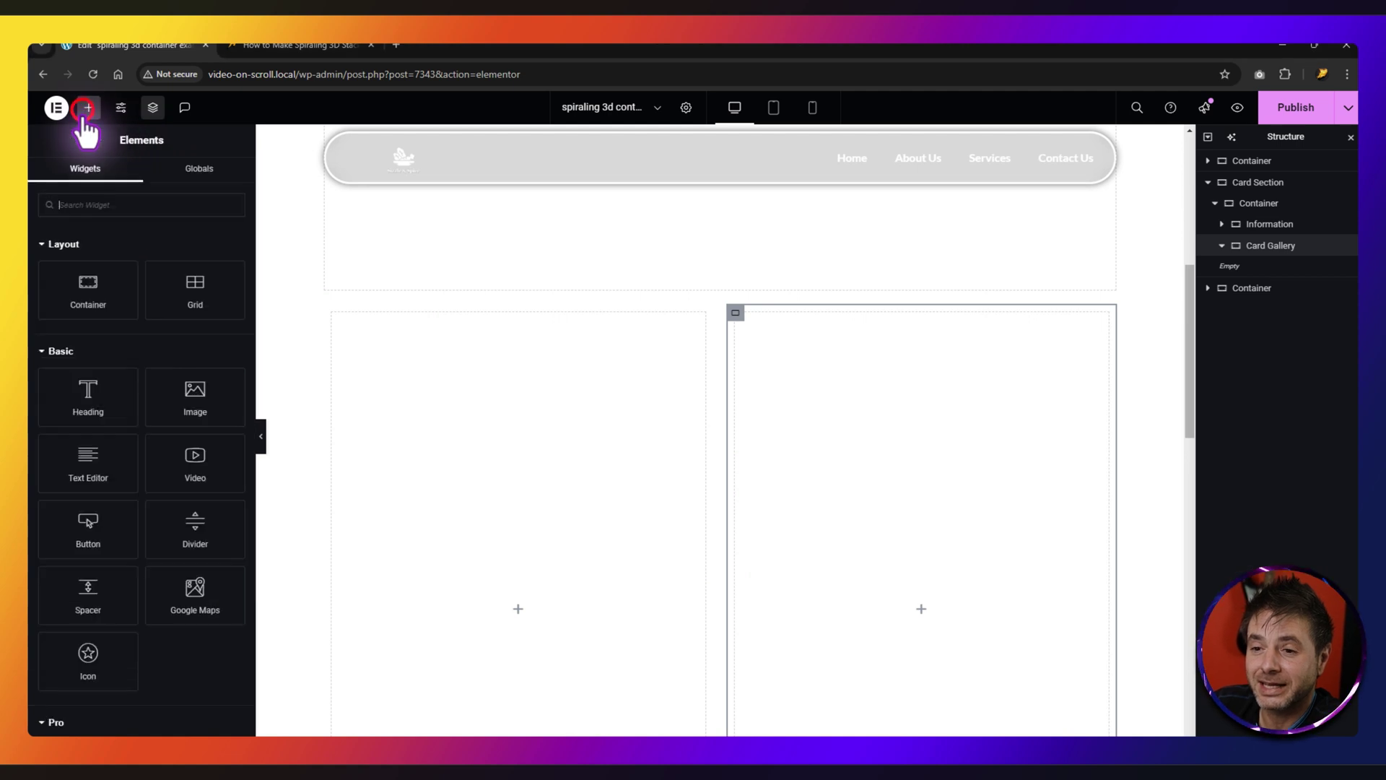
left_click(81, 278)
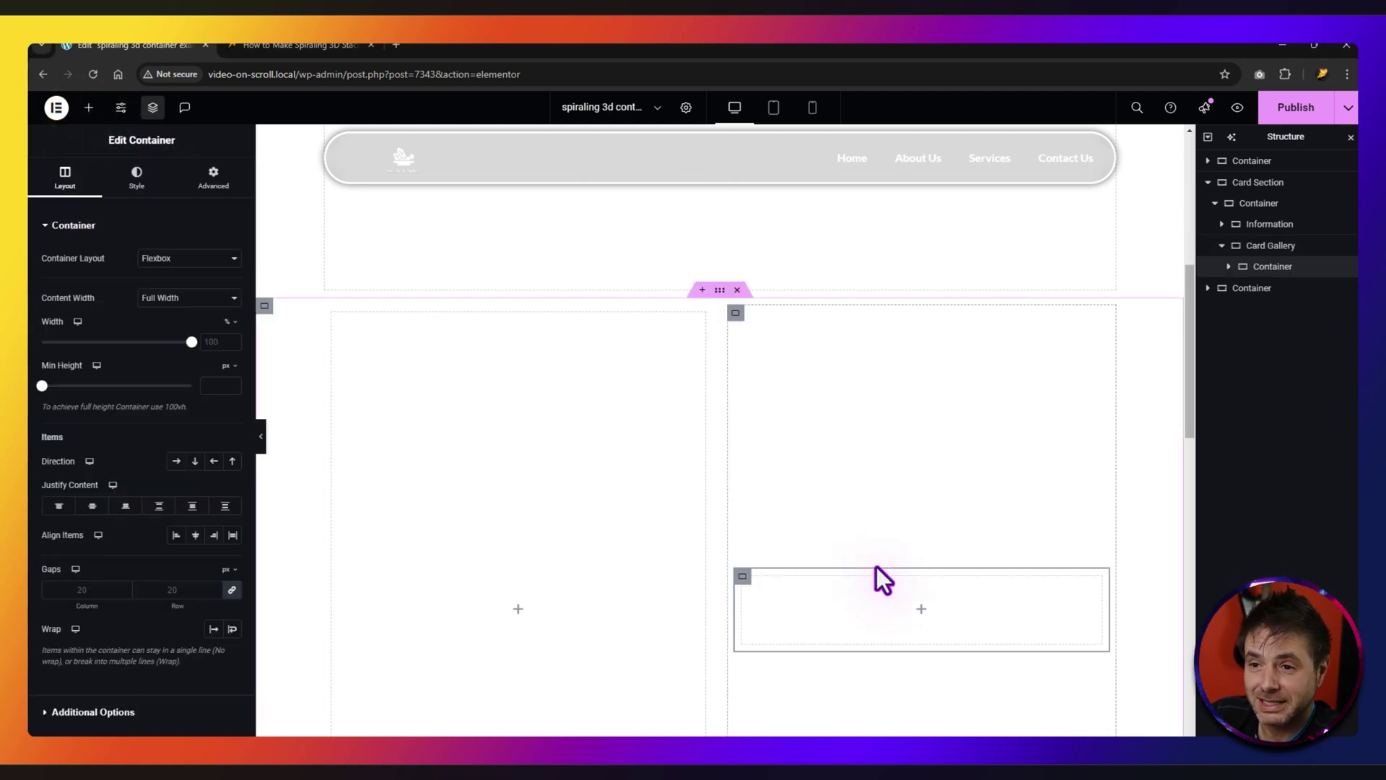
left_click(92, 108)
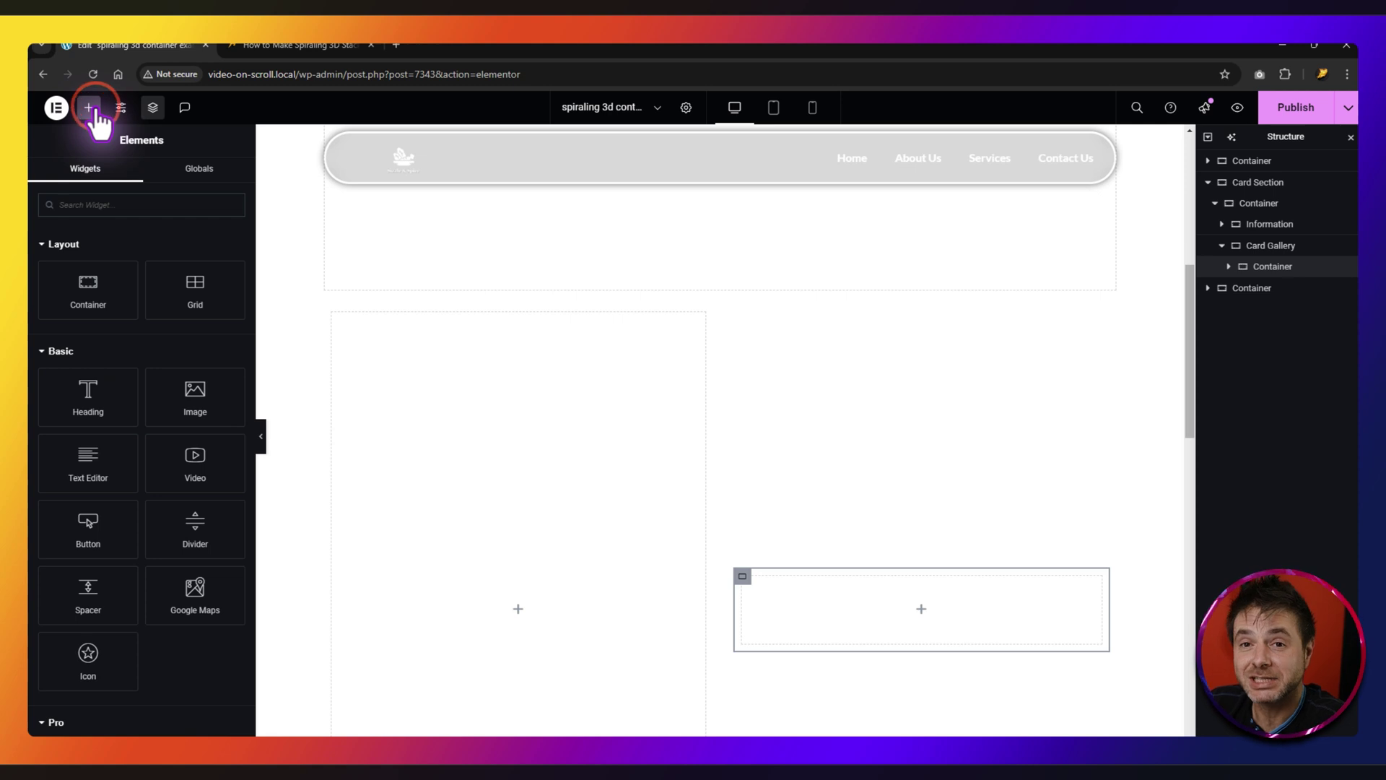
left_click(141, 205)
type("html")
left_click_drag(87, 256, 953, 623)
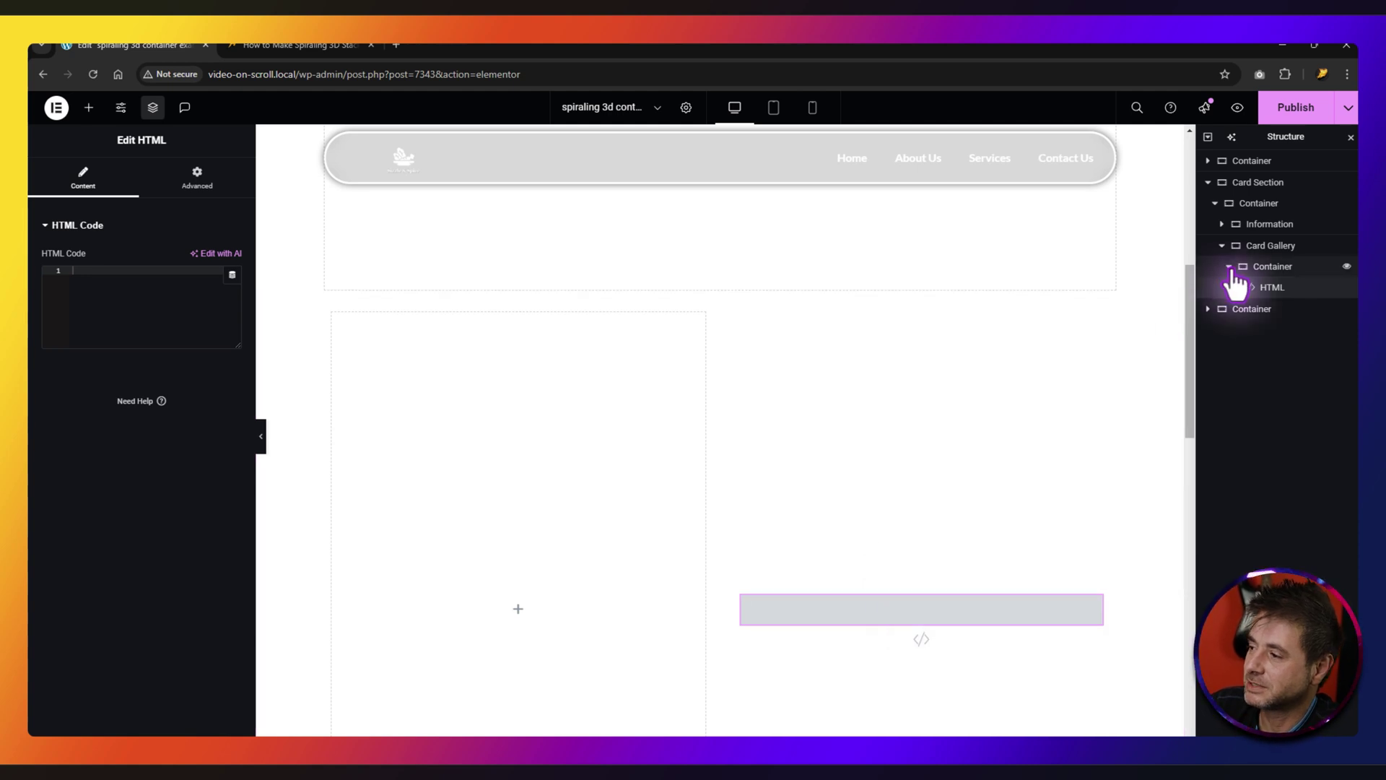
Step: Move the HTML widget directly into Card Gallery below the nested container, and rename that container as Card
mouse_move(1257, 287)
left_mouse_down()
mouse_move(1271, 271)
mouse_move(1260, 260)
left_mouse_up()
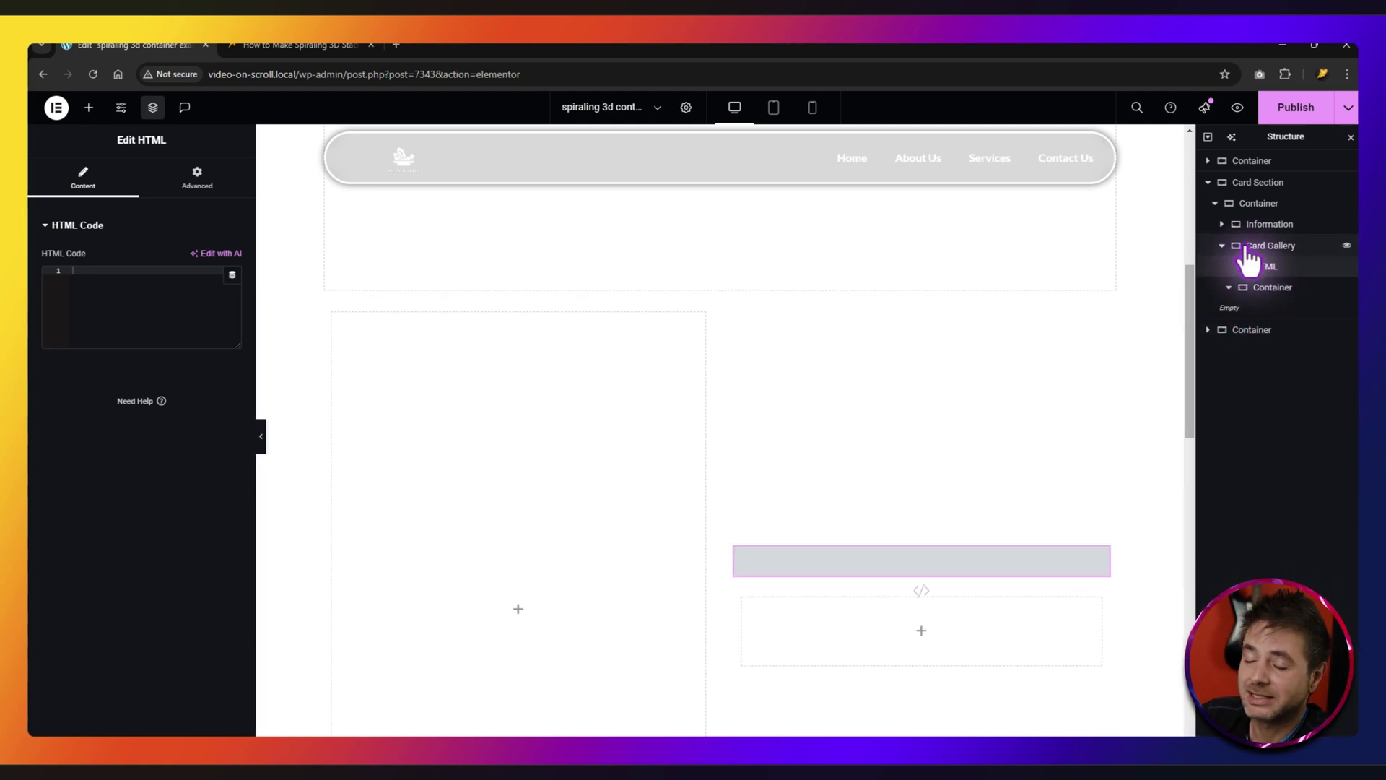
left_click(1273, 292)
mouse_move(1276, 281)
left_mouse_down()
mouse_move(1278, 262)
mouse_move(1264, 278)
left_mouse_up()
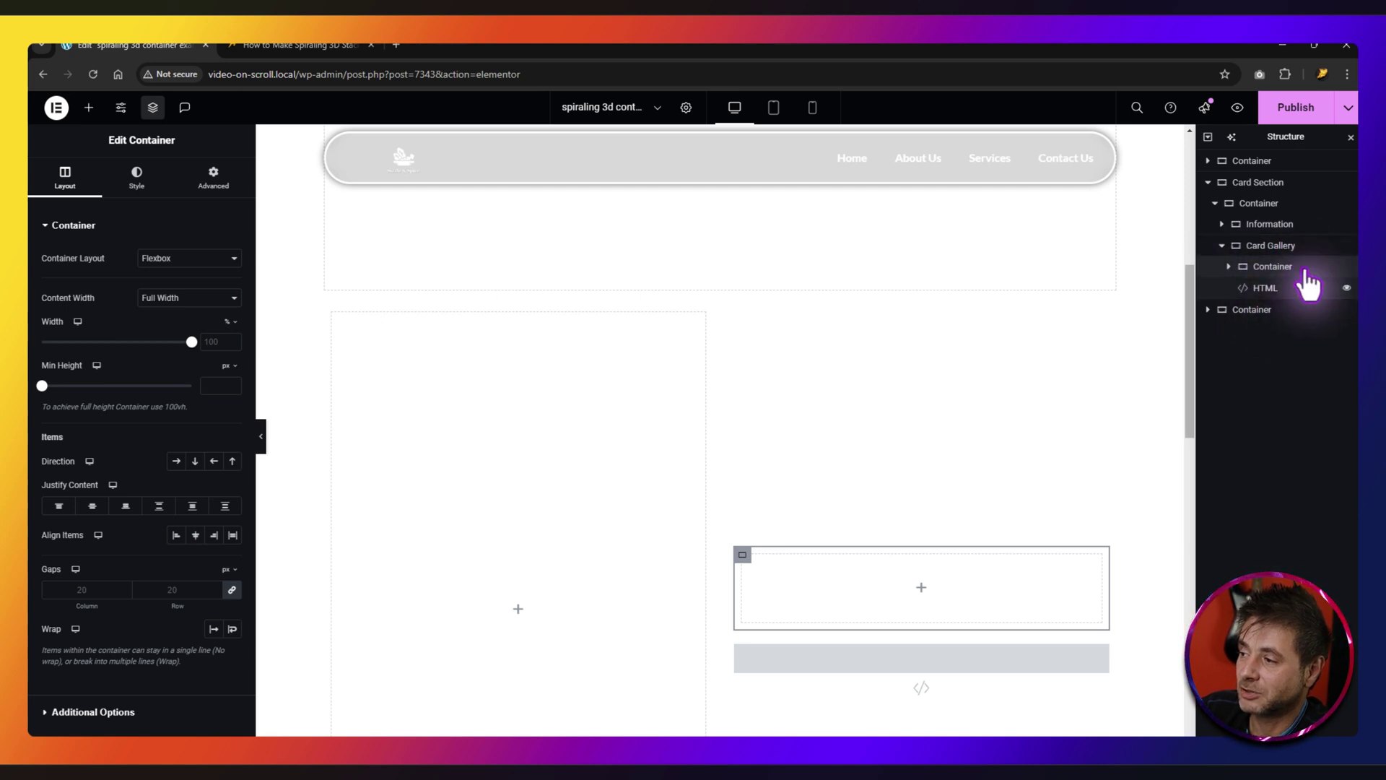
type("Card")
key("Return")
Step: Set the Card container's width to 350 px
left_click(1263, 267)
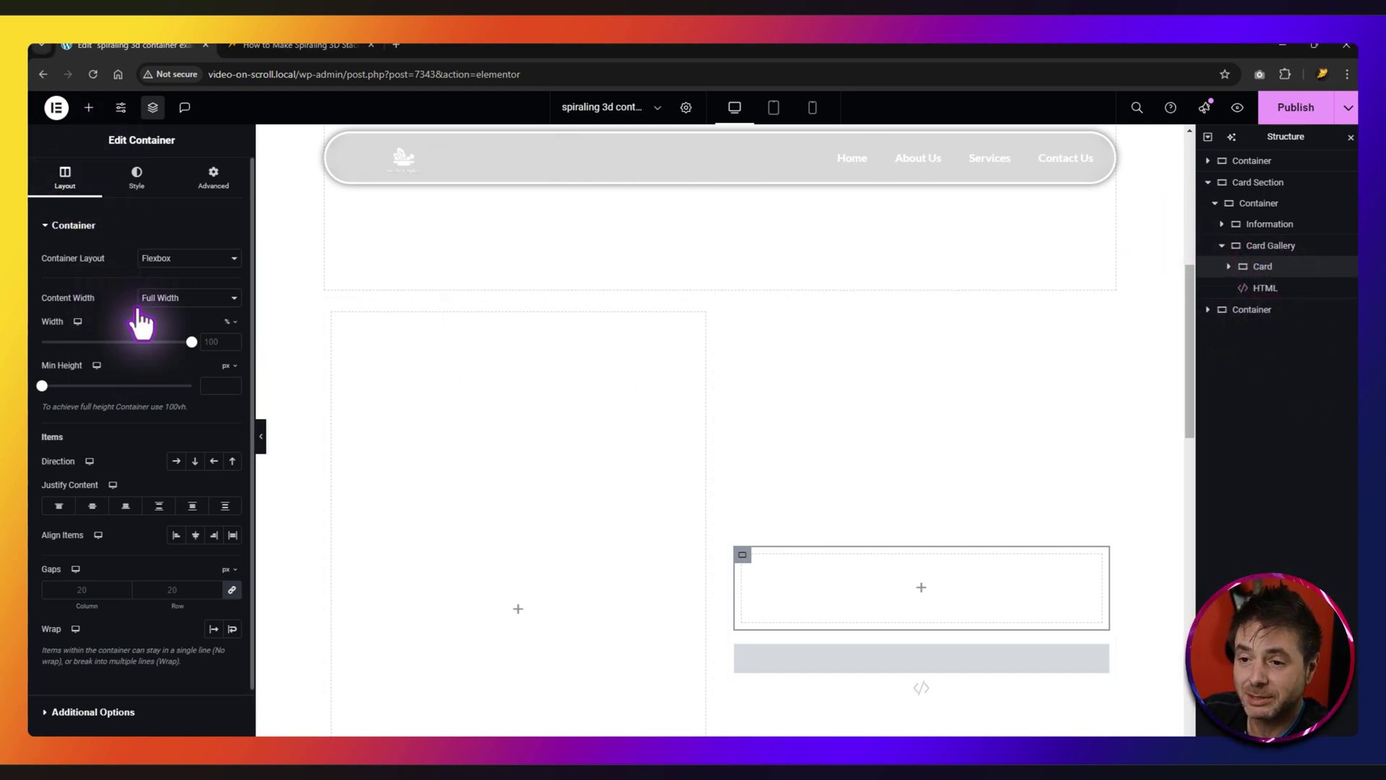
left_click(230, 323)
left_click(228, 322)
left_click(214, 342)
type("350")
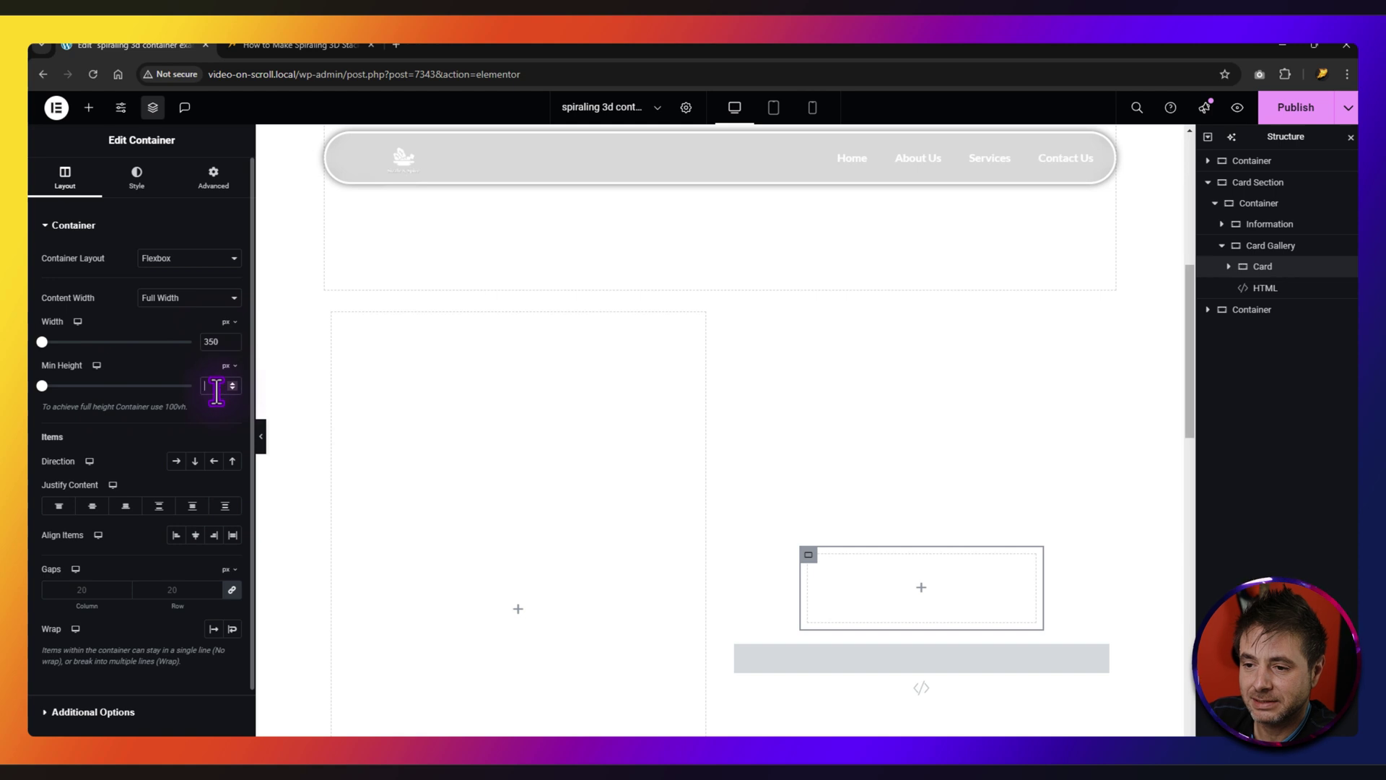
Step: Set the Card container's minimum height to 350 px and its content justification to centre
type("350")
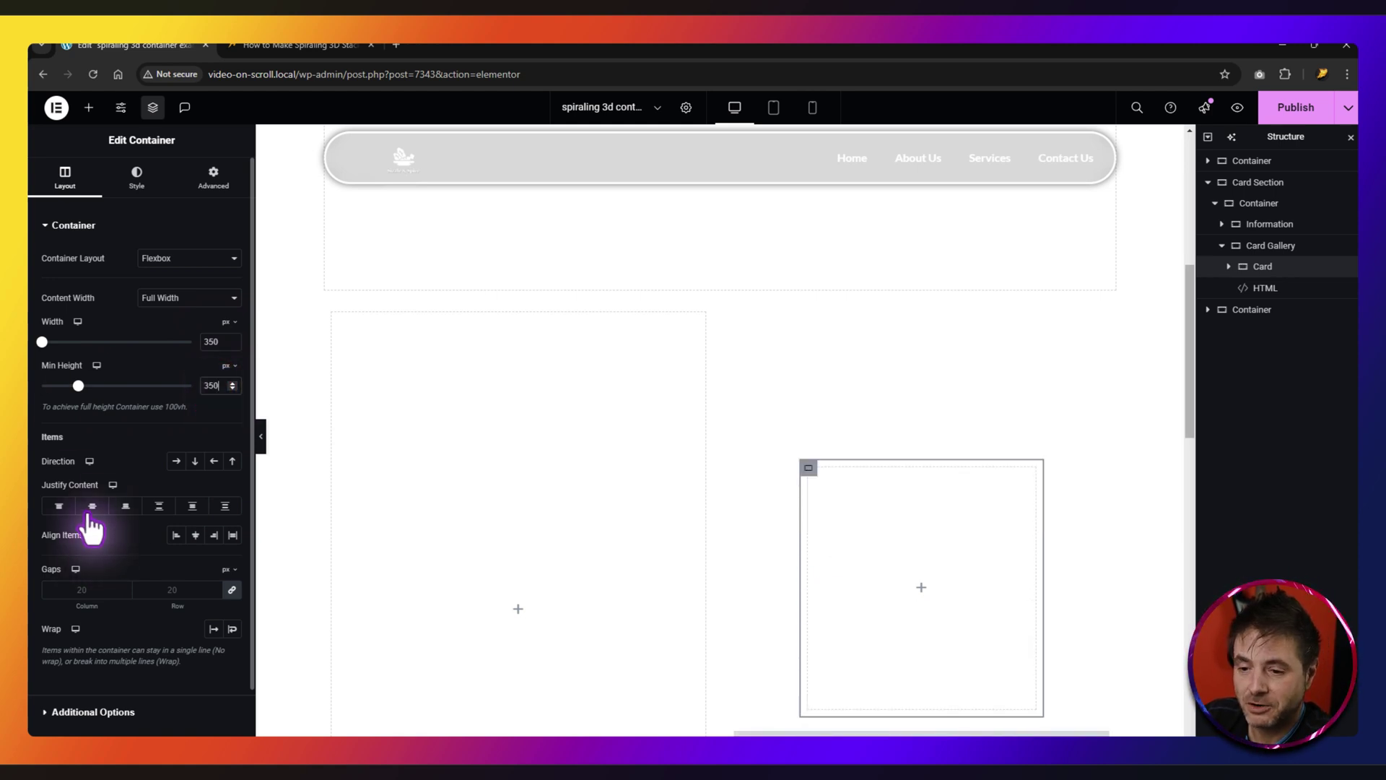
left_click(92, 506)
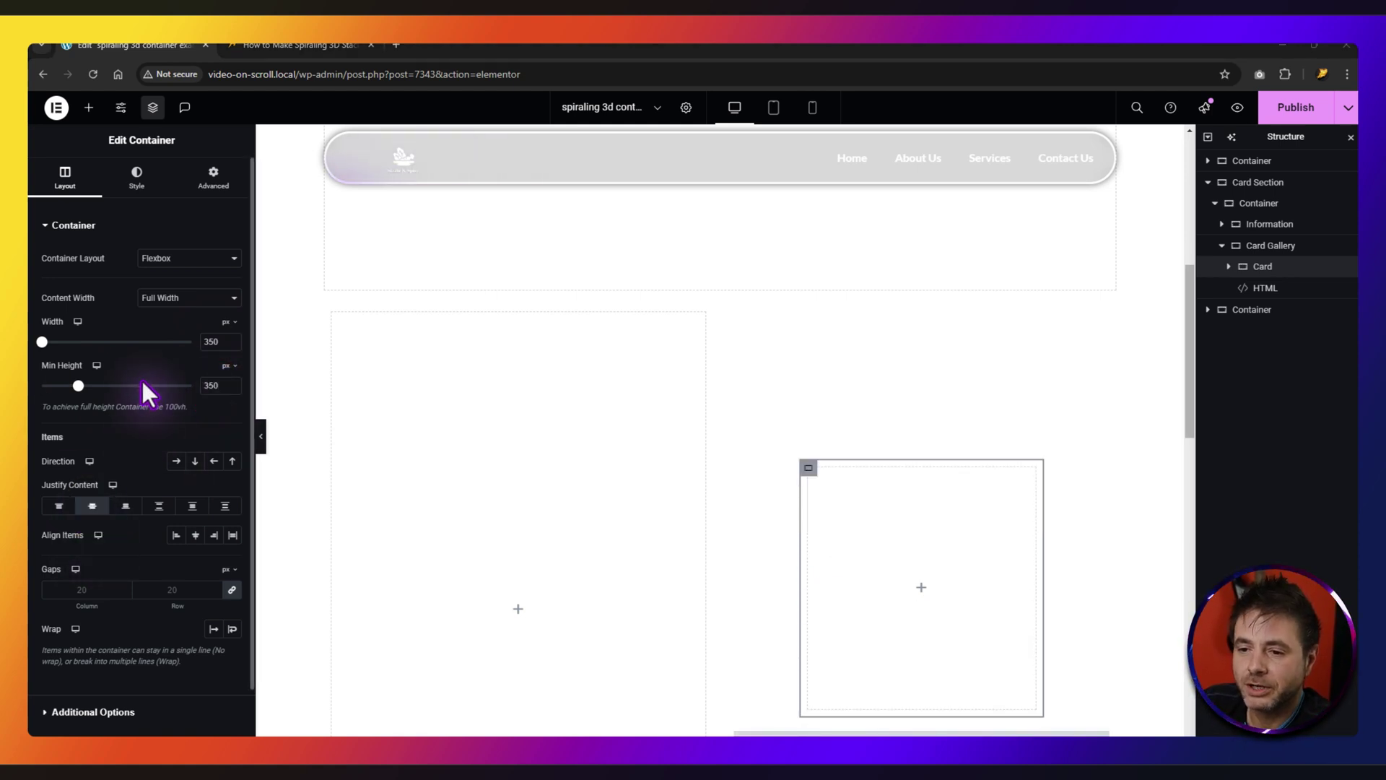
Step: Set the Card container's tablet width and minimum height to 250 px each
left_click(77, 322)
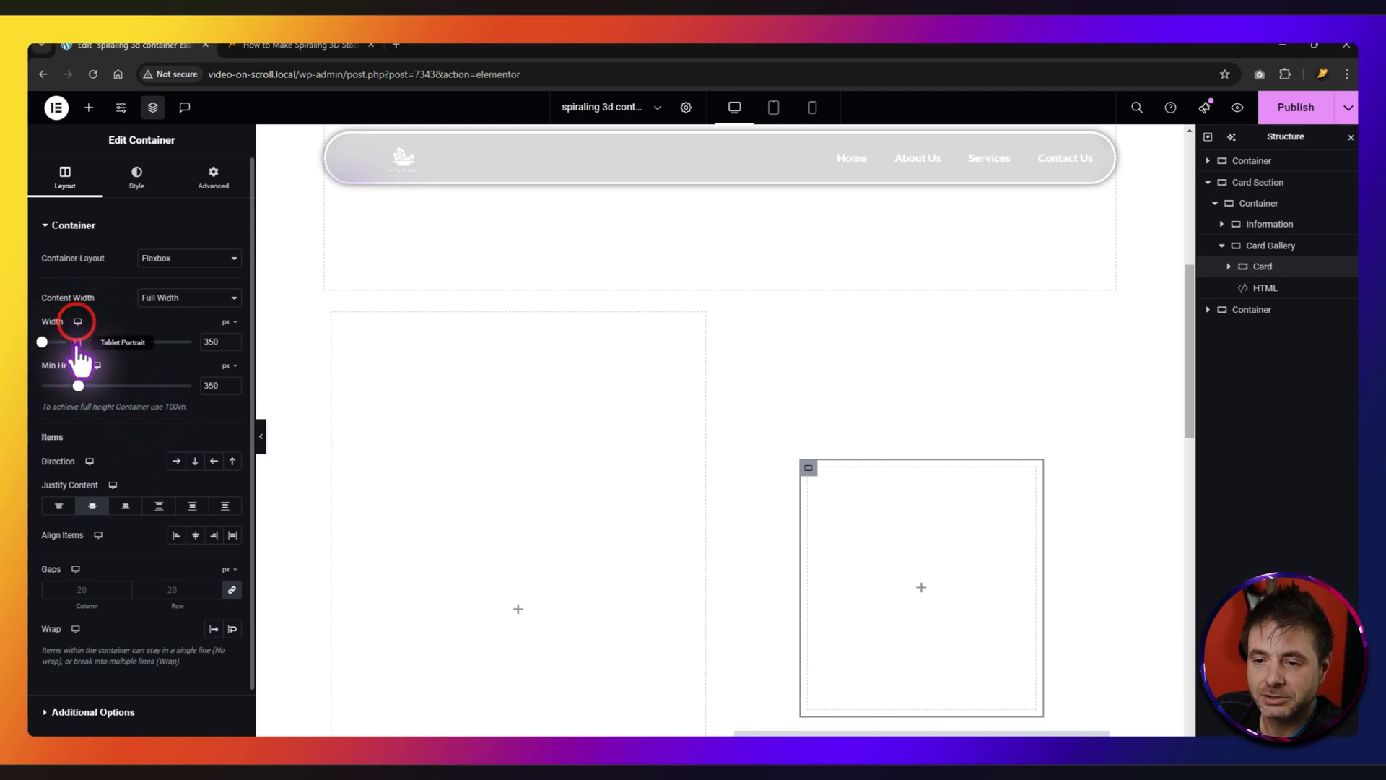
left_click(75, 343)
left_click(211, 341)
type("250")
left_click(208, 385)
type("250")
Step: Set the Card container's mobile width and minimum height to 250 px each, and return to the desktop layout
left_click(78, 322)
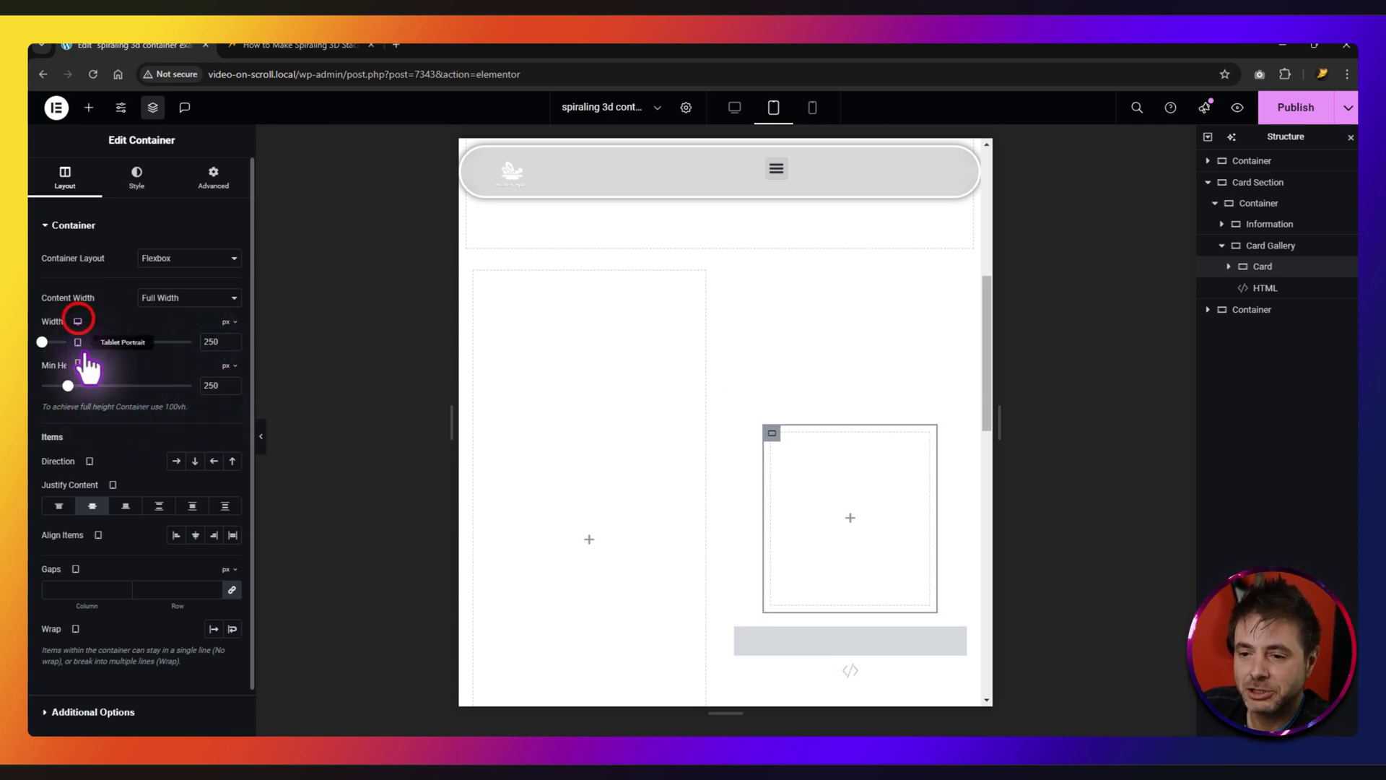
left_click(81, 360)
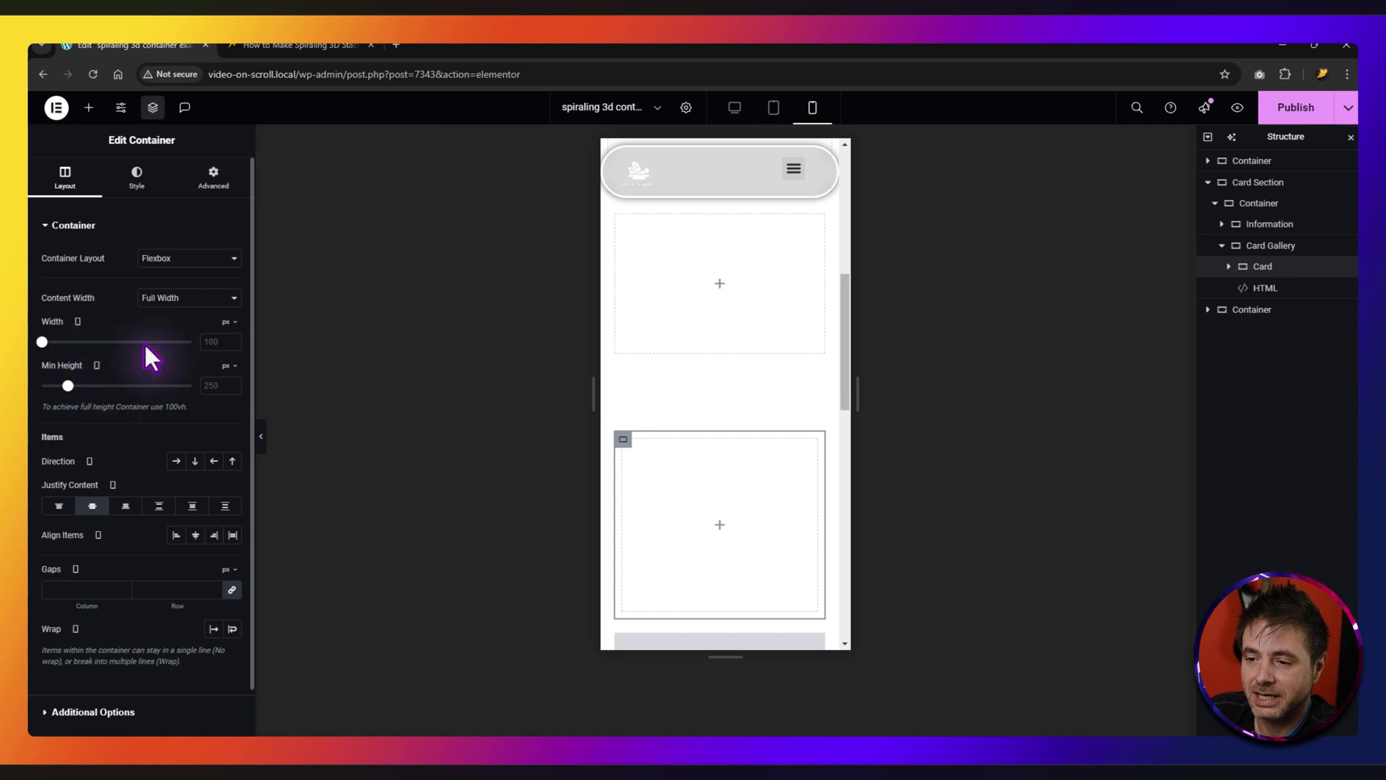
left_click(215, 343)
type("250")
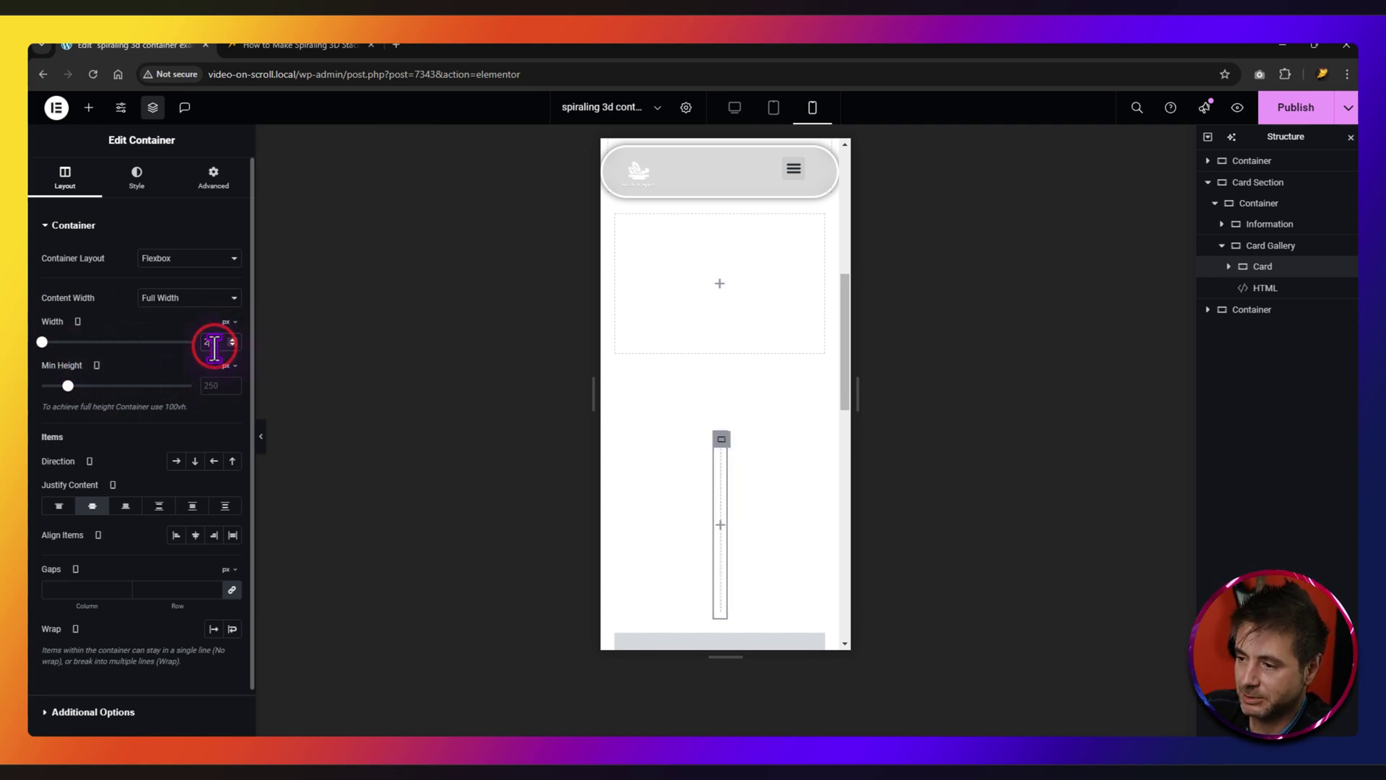
left_click(210, 387)
type("250")
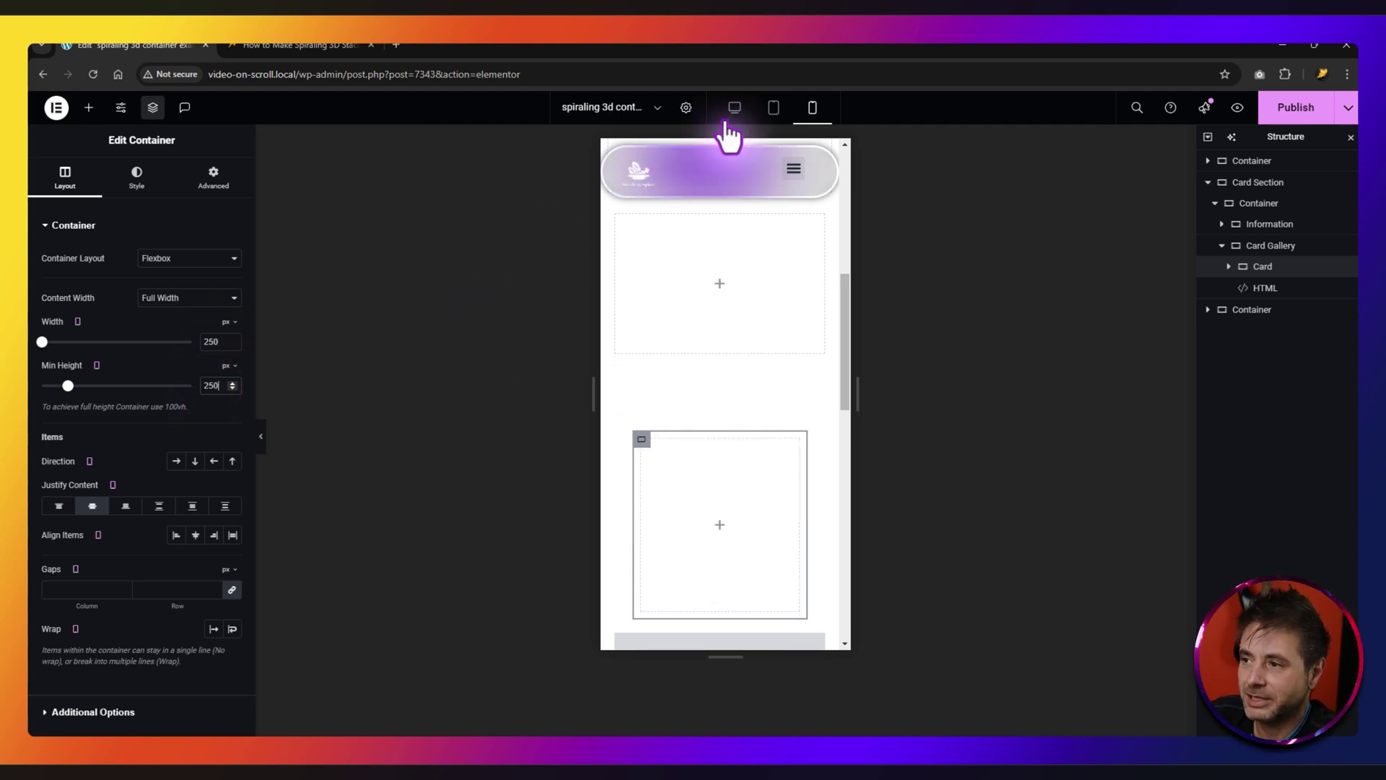
left_click(734, 108)
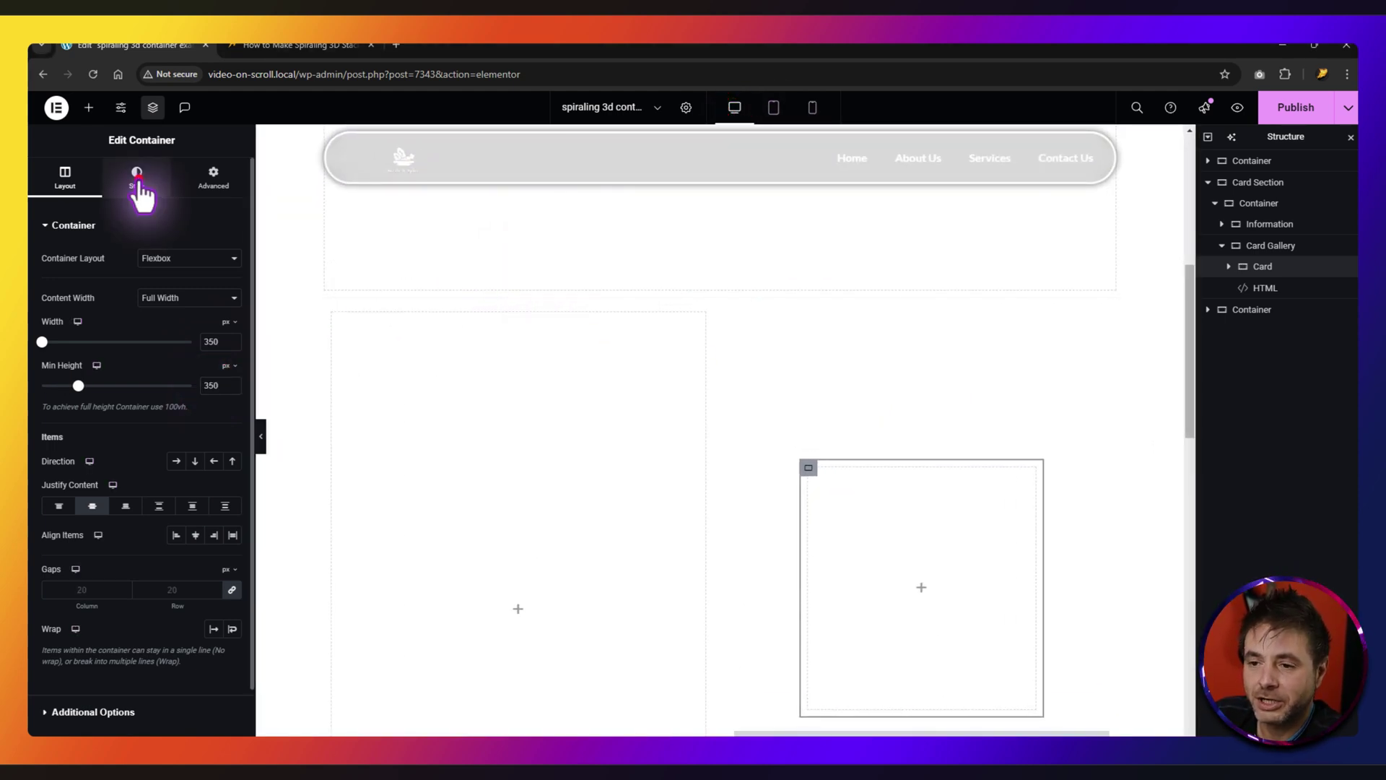
Step: Give the Card container a gradient background with light blue #7BB3F3 as the first colour
left_click(137, 178)
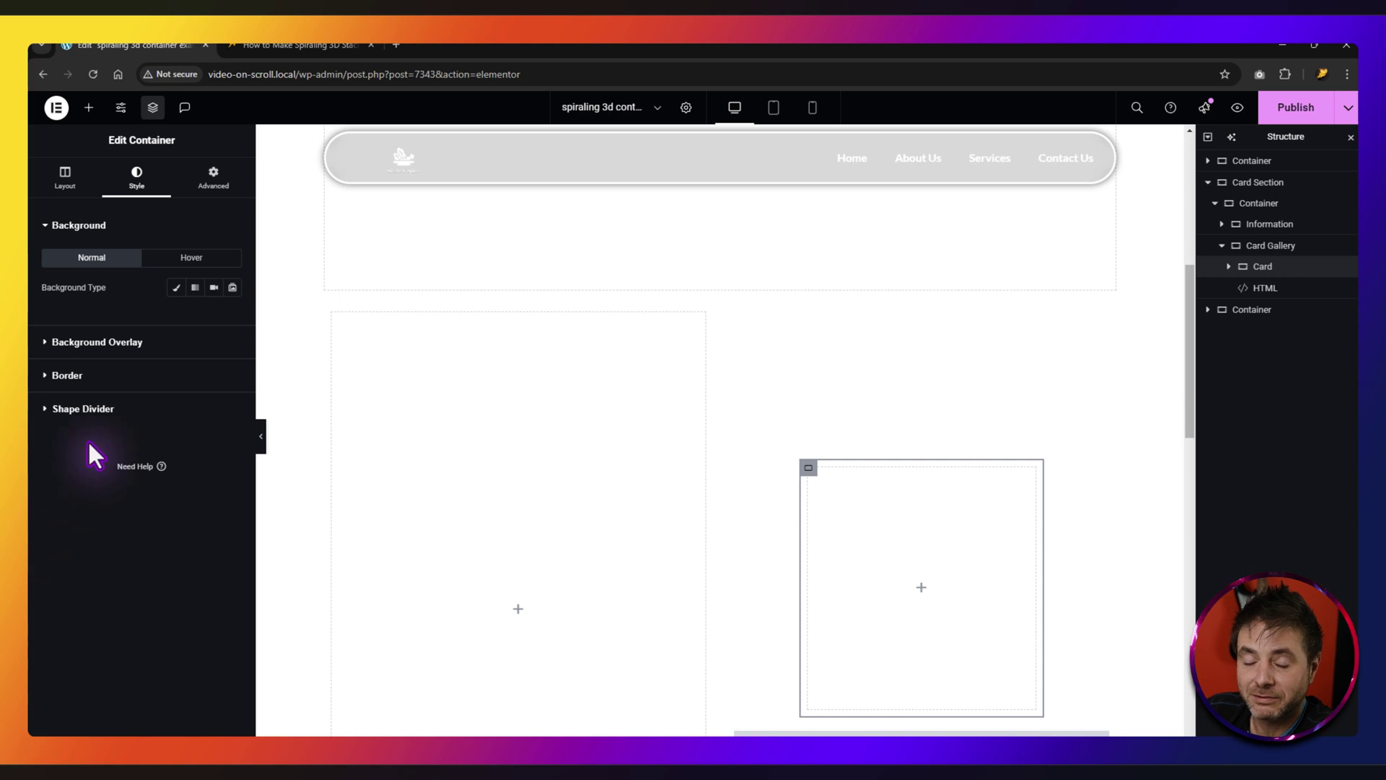
left_click(194, 288)
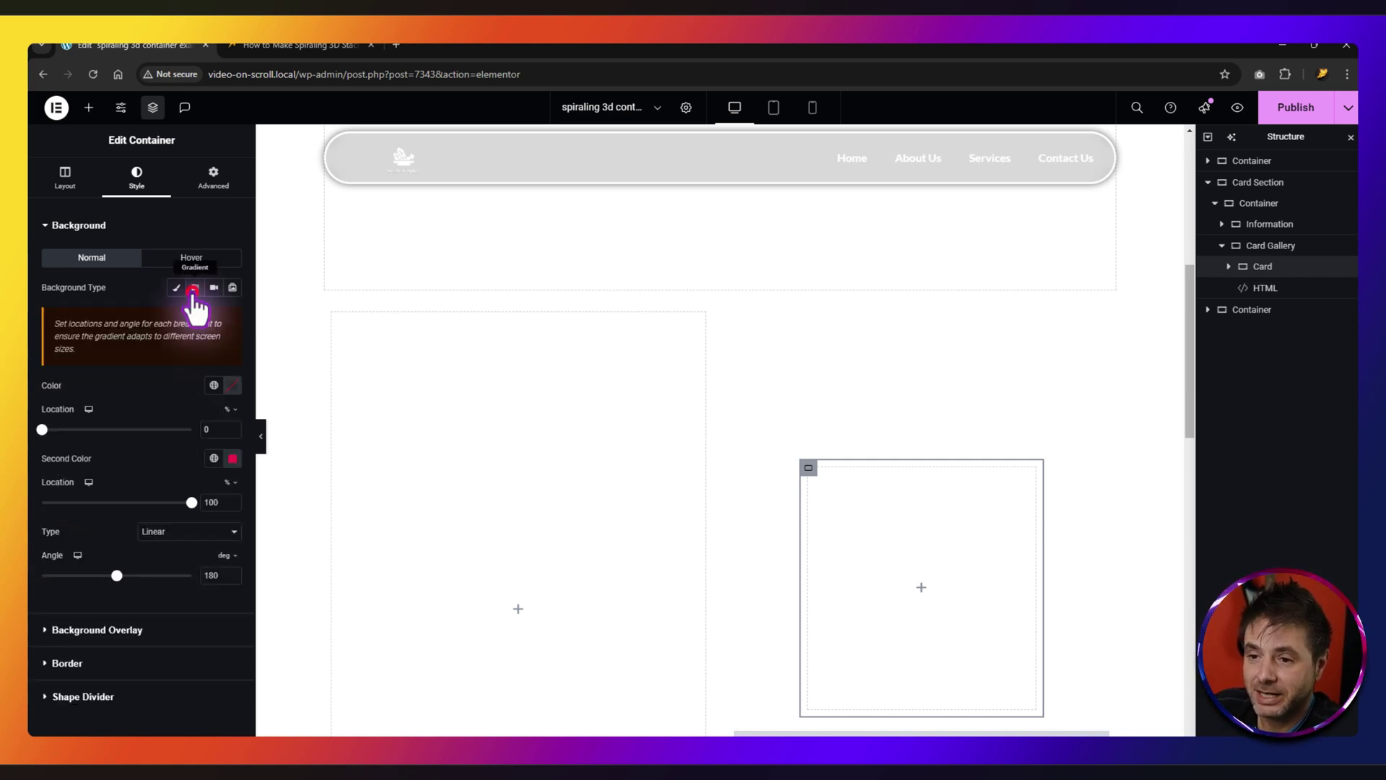
left_click(233, 384)
left_click(195, 584)
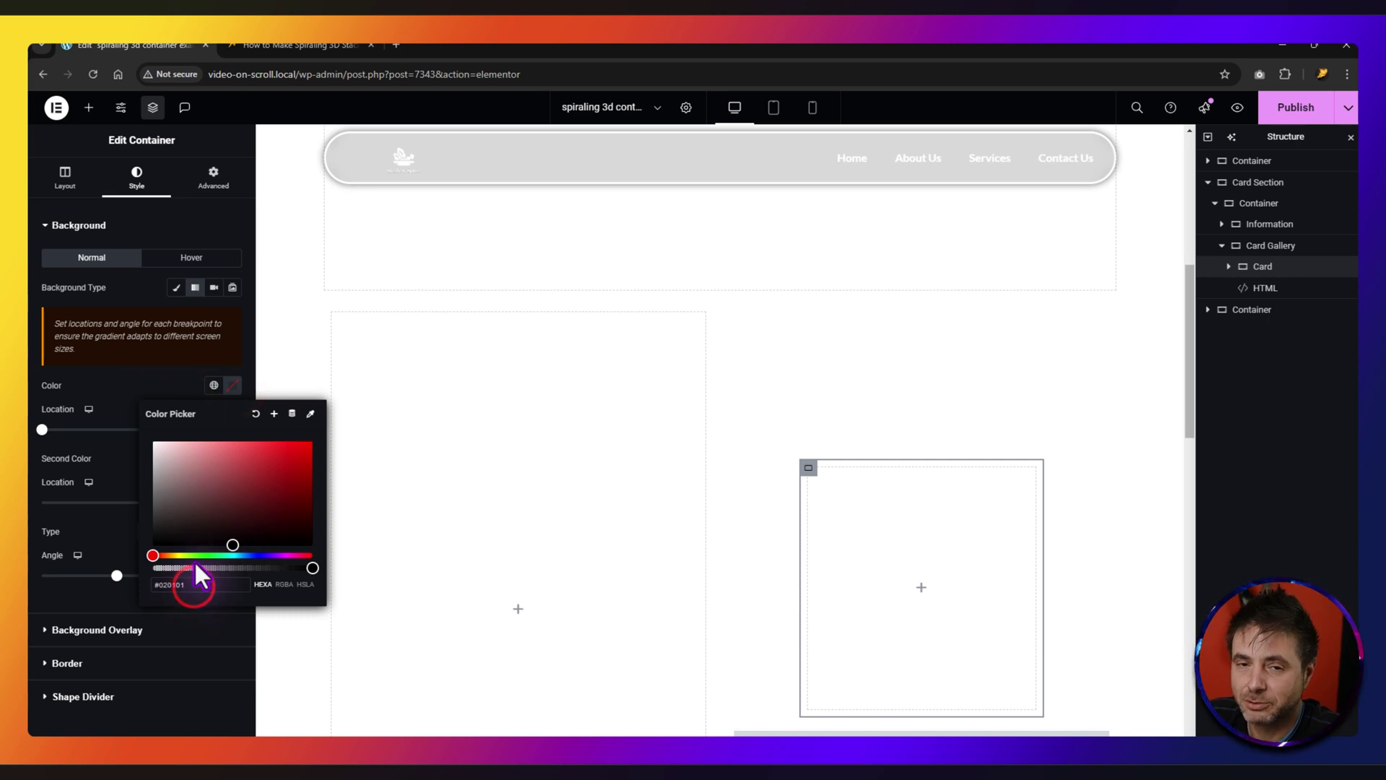
type("#80BAFD")
left_click(226, 441)
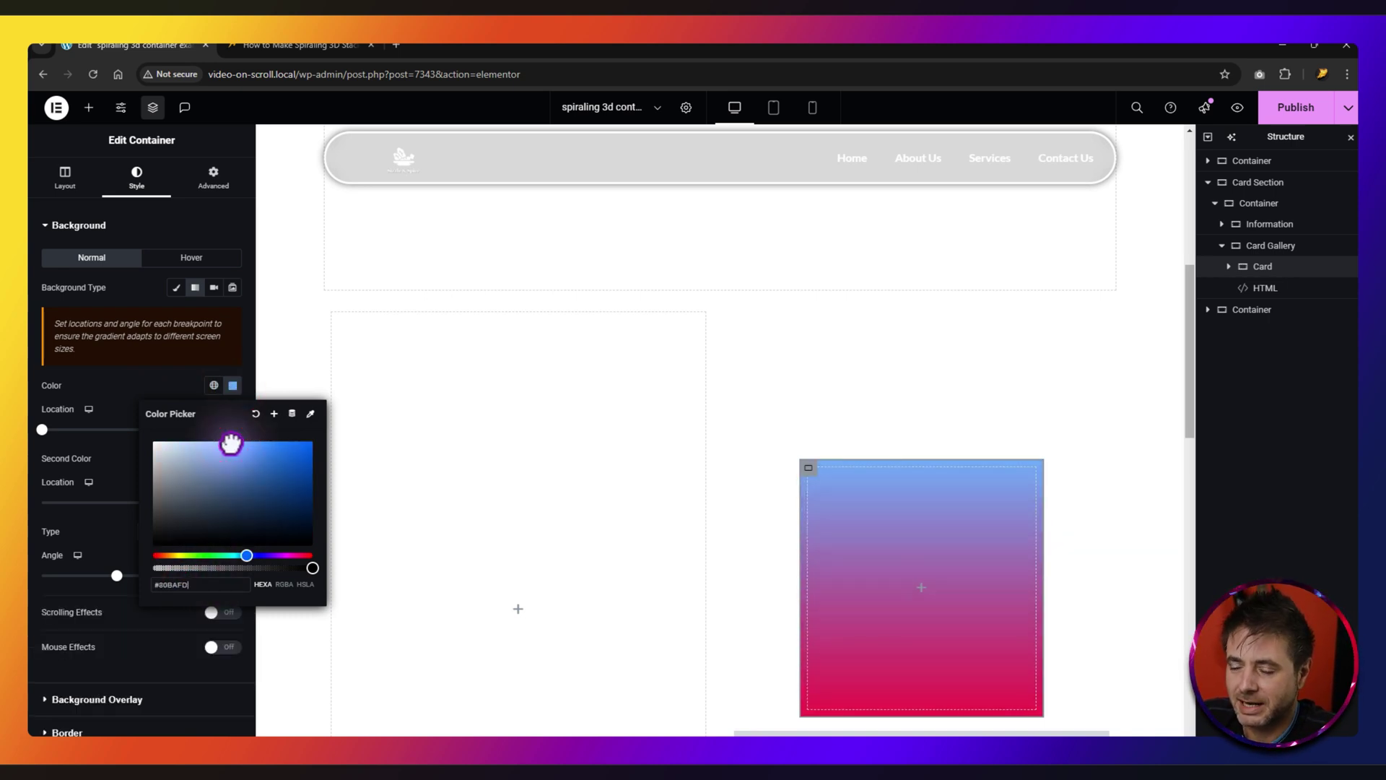
left_click(233, 385)
left_click(233, 385)
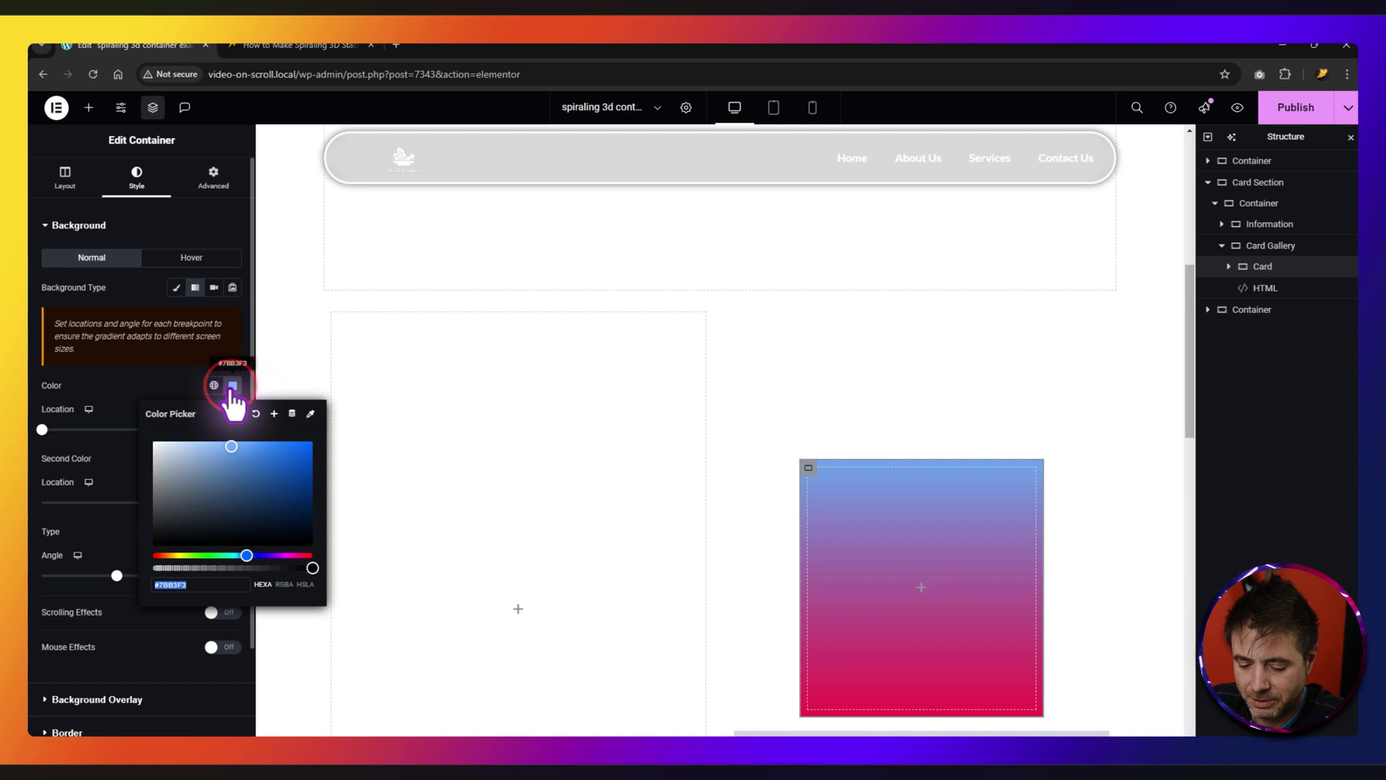
left_click(151, 367)
Step: Set the gradient's second colour to a darker shade of the copied blue and make the gradient radial
left_click(231, 460)
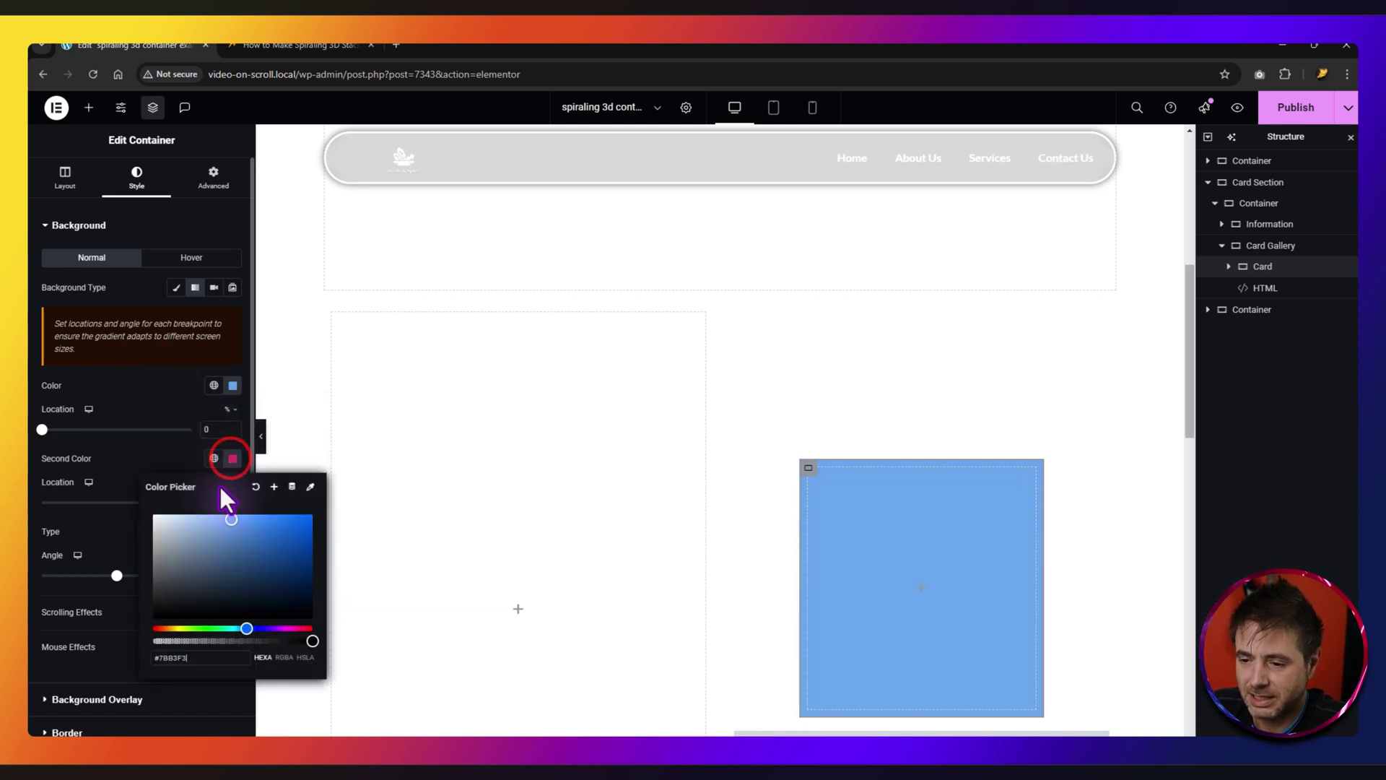
left_click_drag(229, 515, 230, 554)
left_click(152, 442)
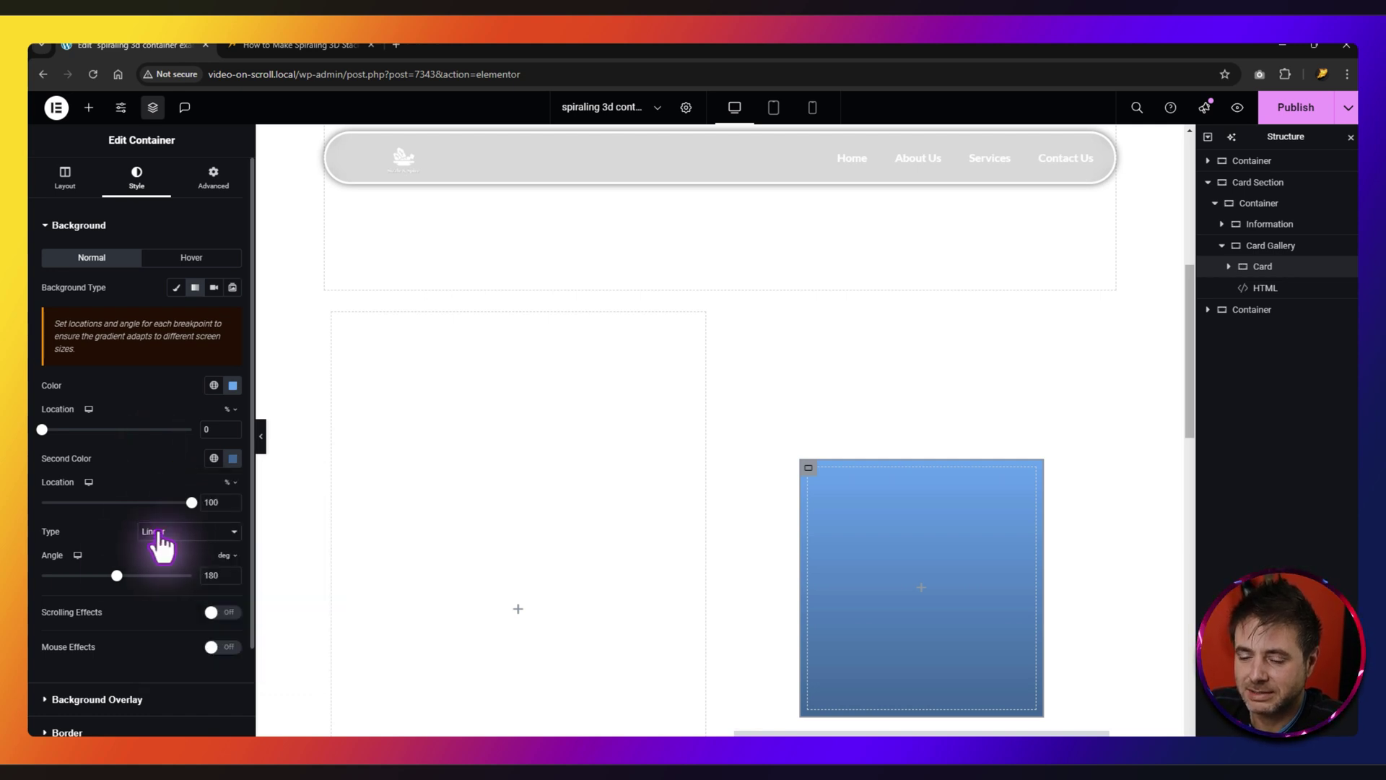
left_click(171, 531)
left_click(162, 566)
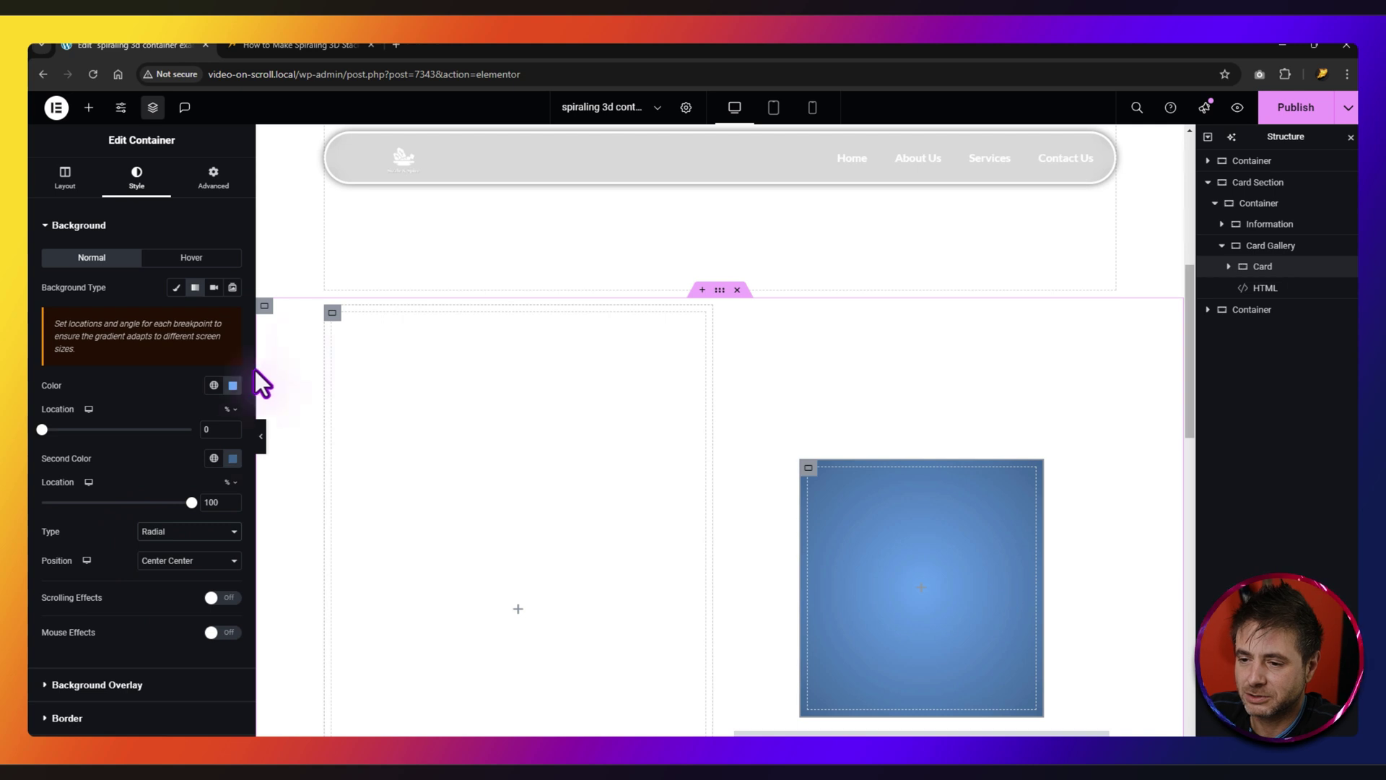
Step: Shift the gradient's second colour to the more saturated blue #3773B8
left_click(233, 459)
left_click(232, 547)
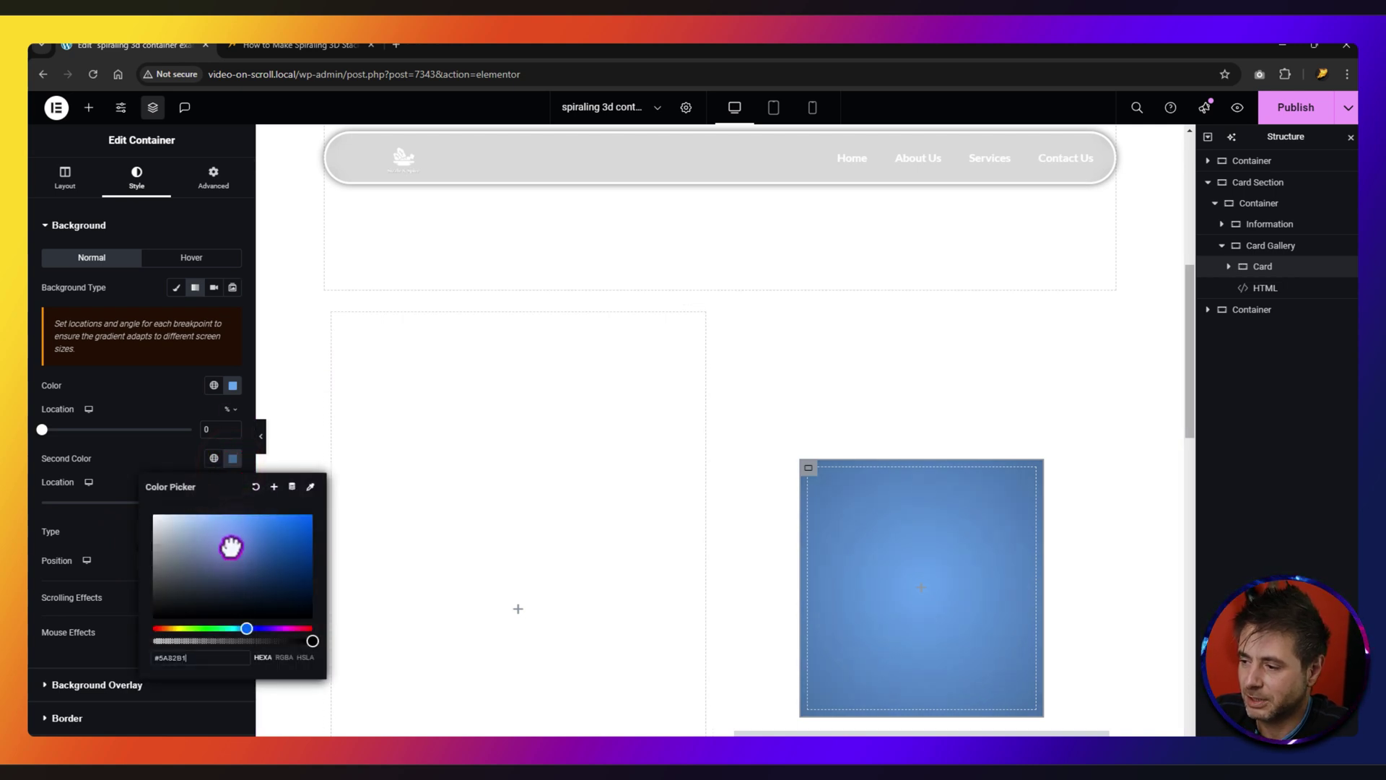
left_click_drag(232, 543, 267, 541)
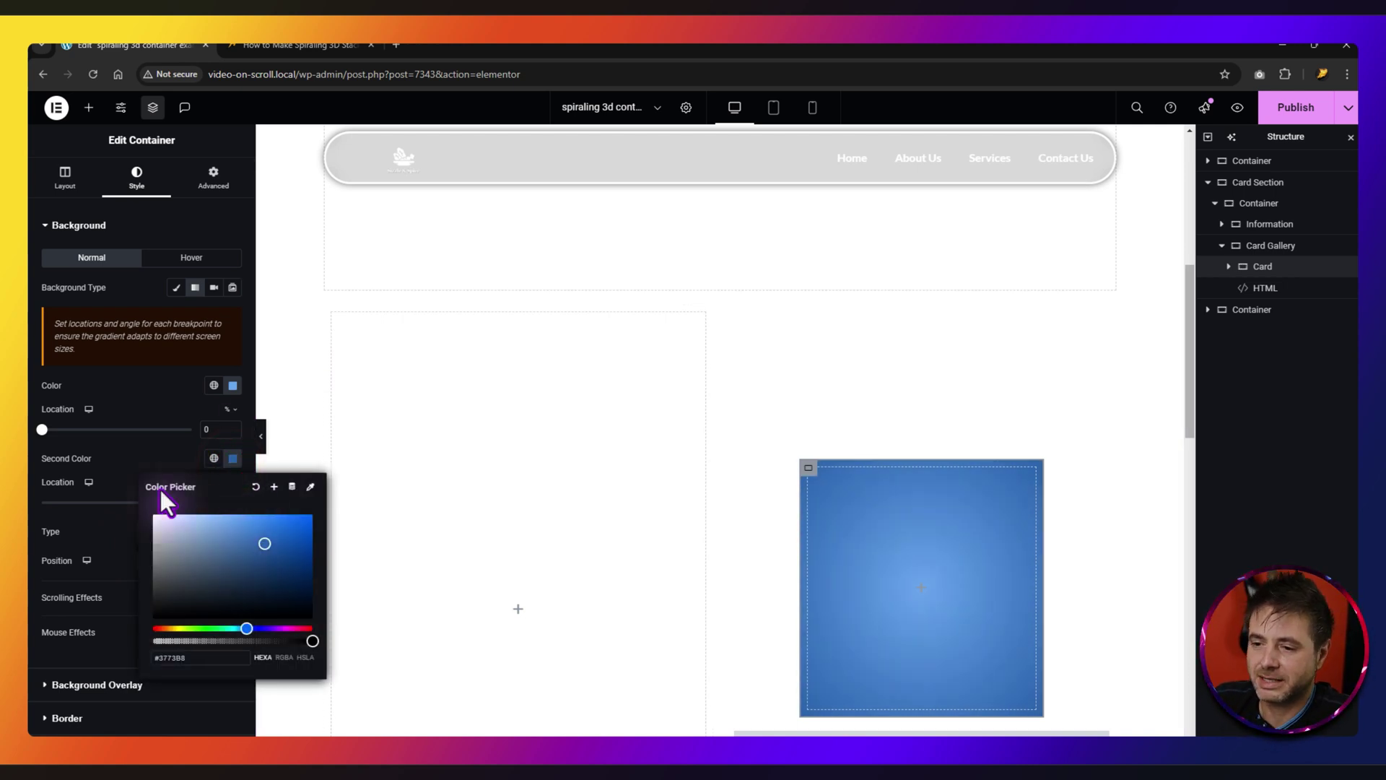
left_click(133, 496)
Step: Round all four corners of the Card container with a 30 px border radius
scroll(109, 520, "down", 2)
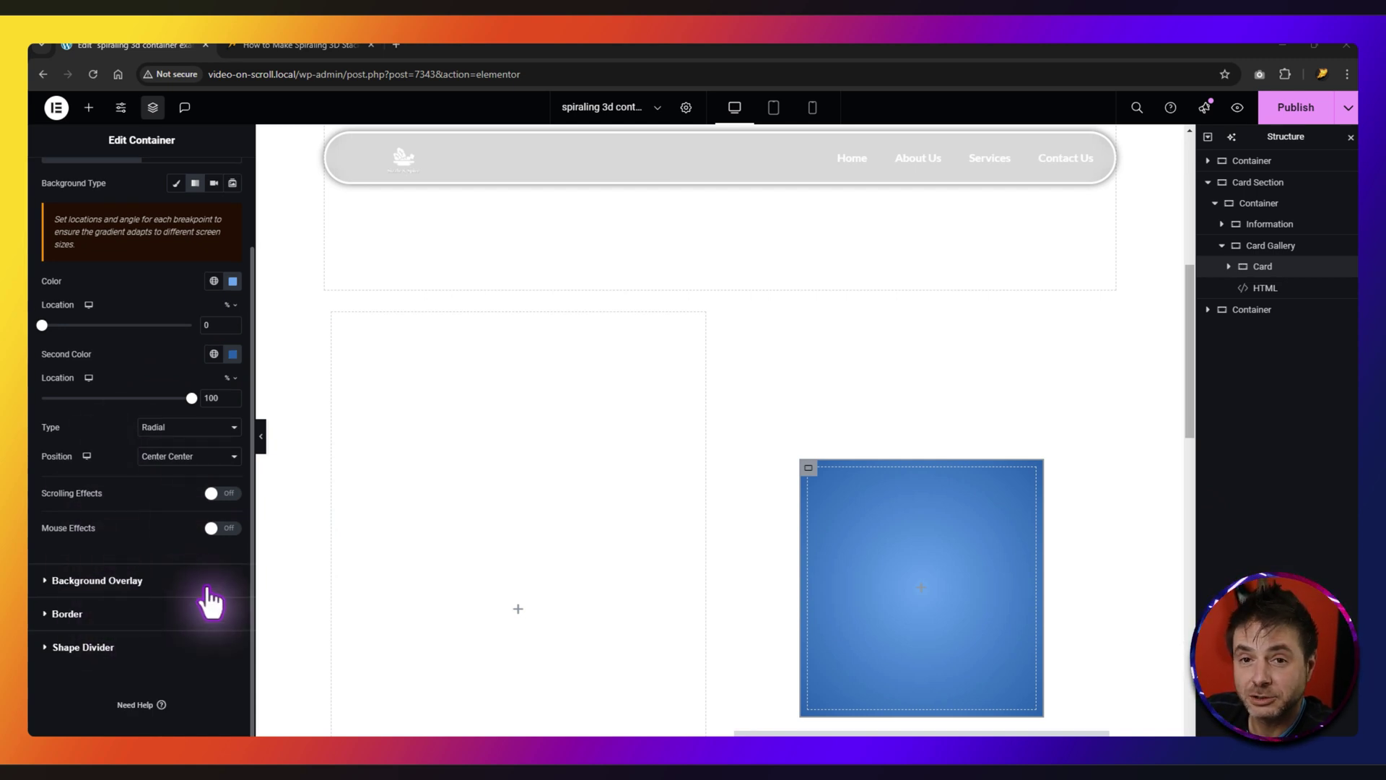
left_click(105, 612)
left_click(62, 399)
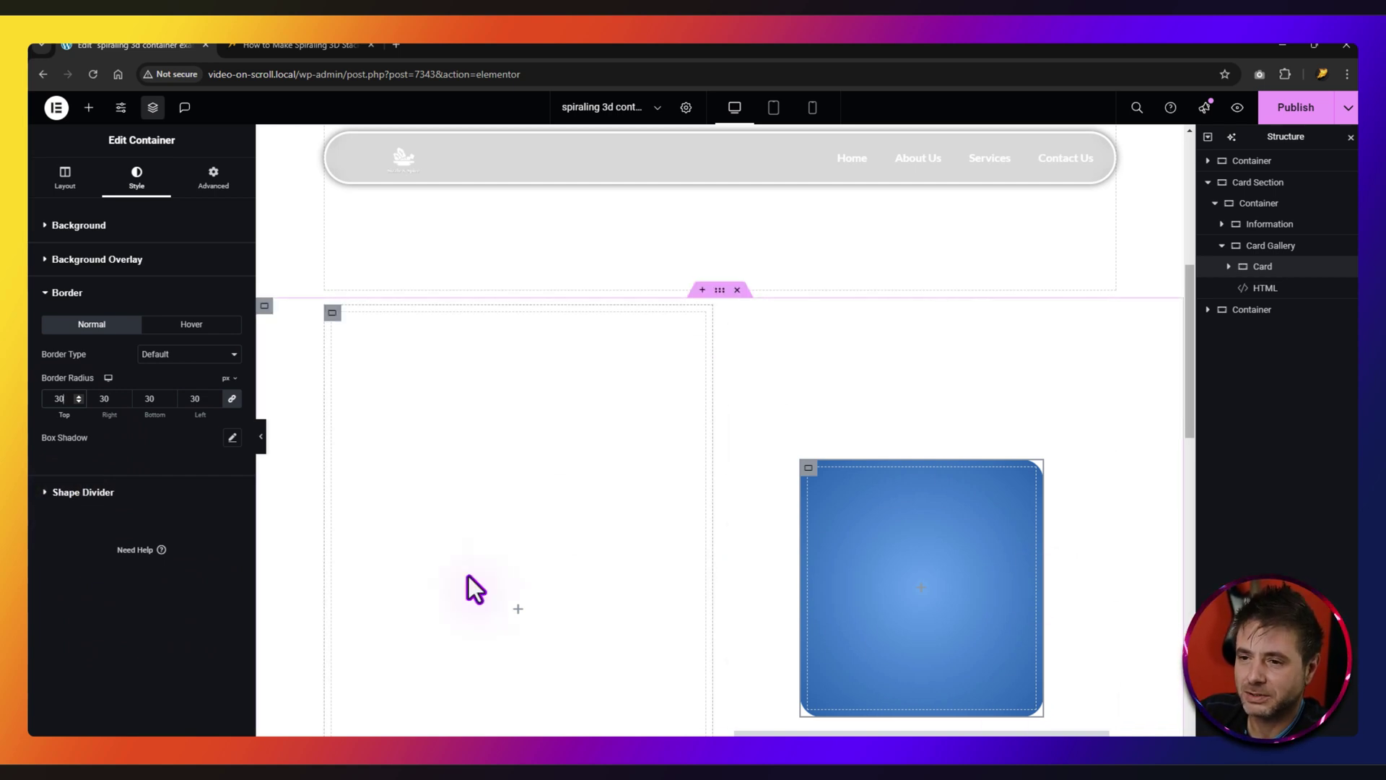
Step: Set the Card container's desktop padding to 35 px on all sides
left_click(215, 179)
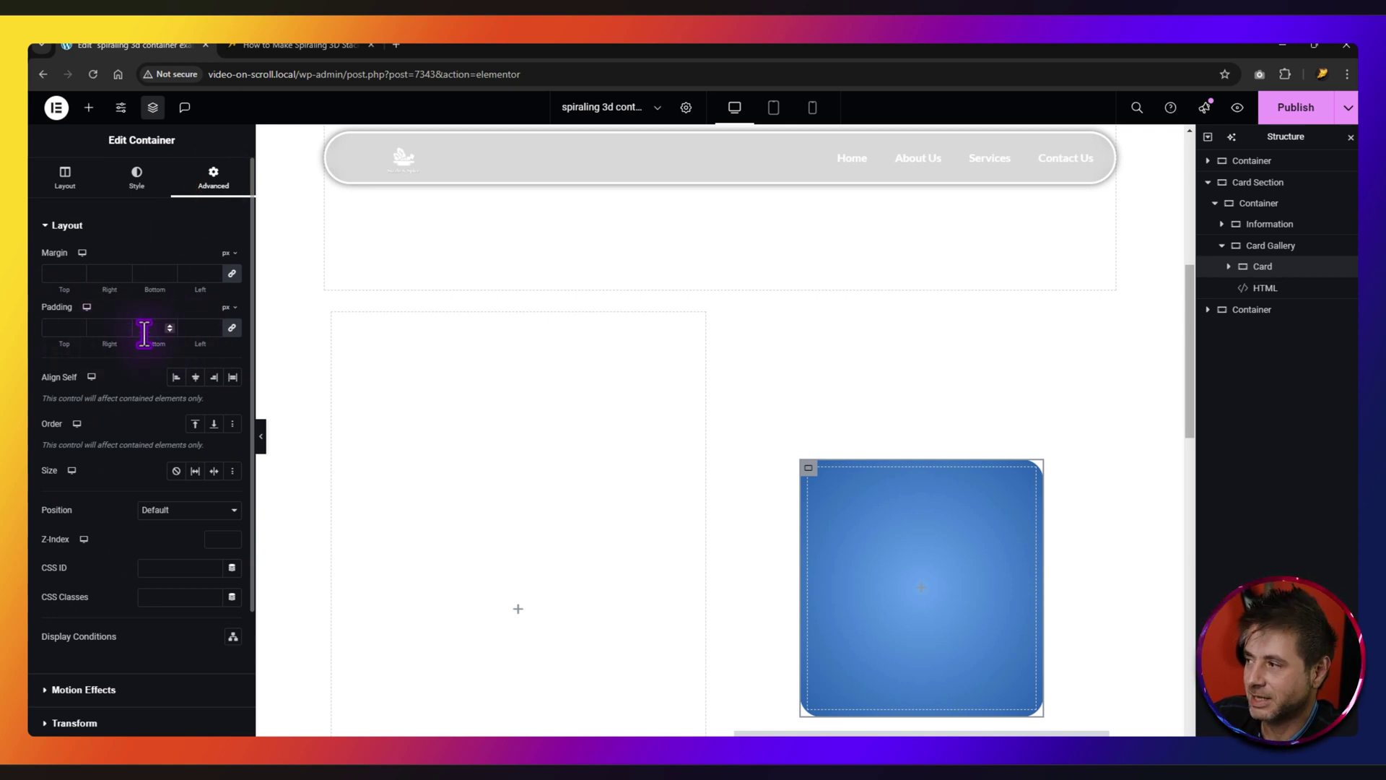
left_click(69, 326)
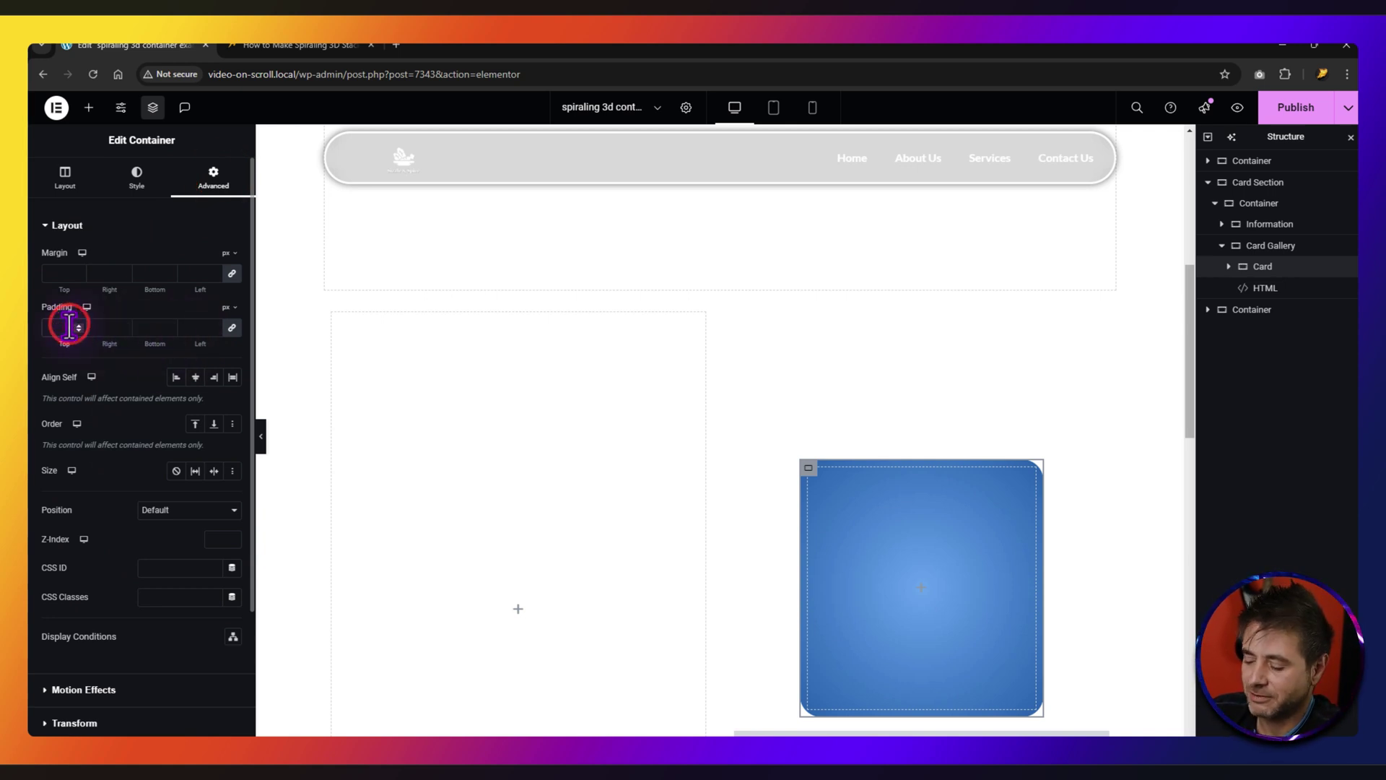
type("35")
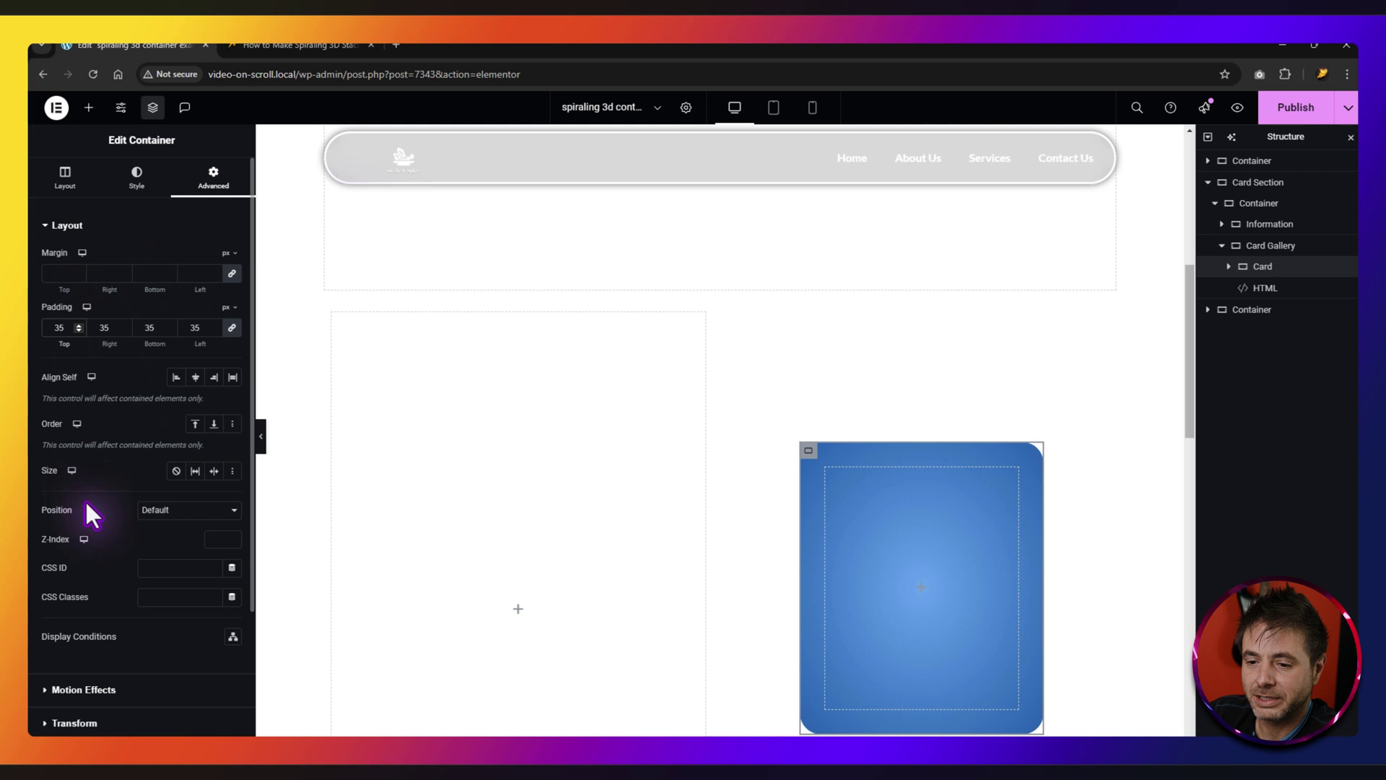
Step: Make the Card container's position Absolute and clear its horizontal and vertical offset values
left_click(171, 511)
left_click(145, 538)
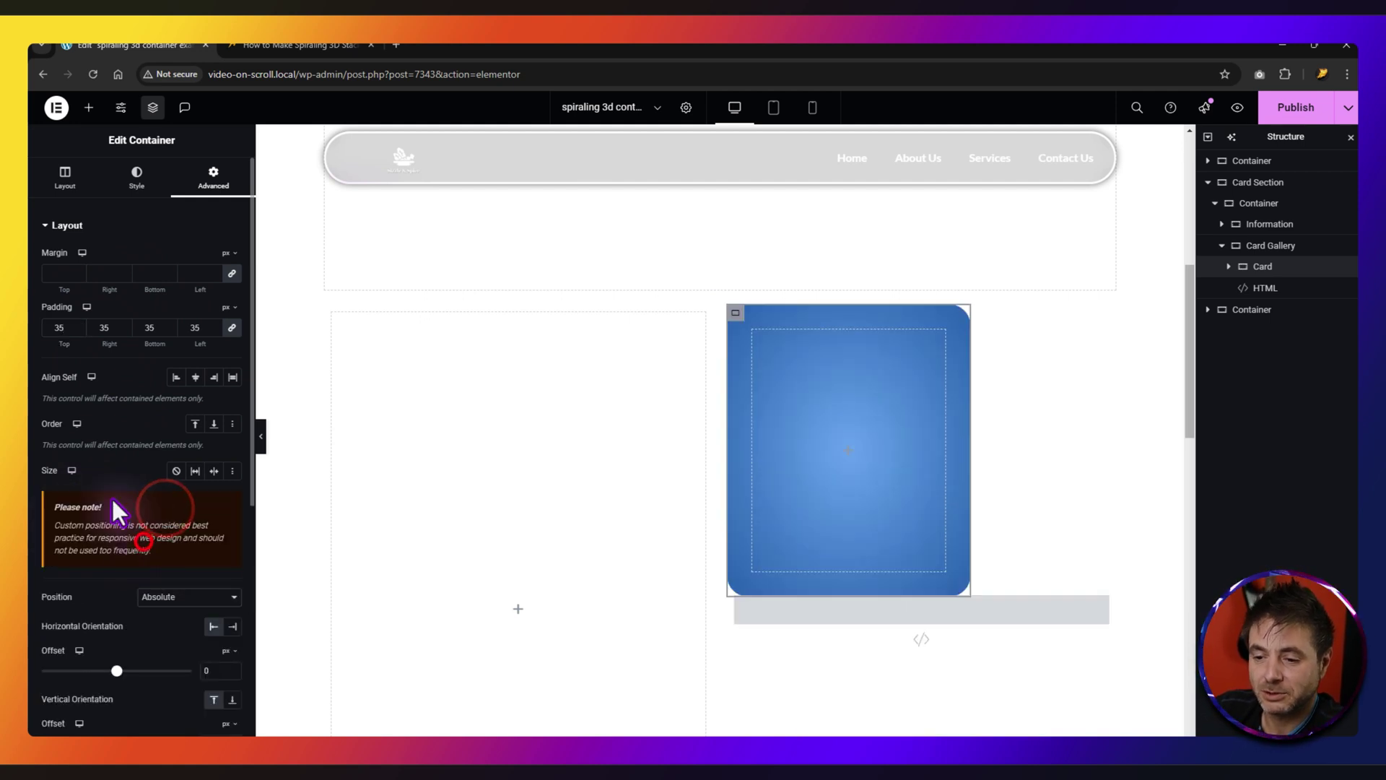
scroll(119, 511, "down", 3)
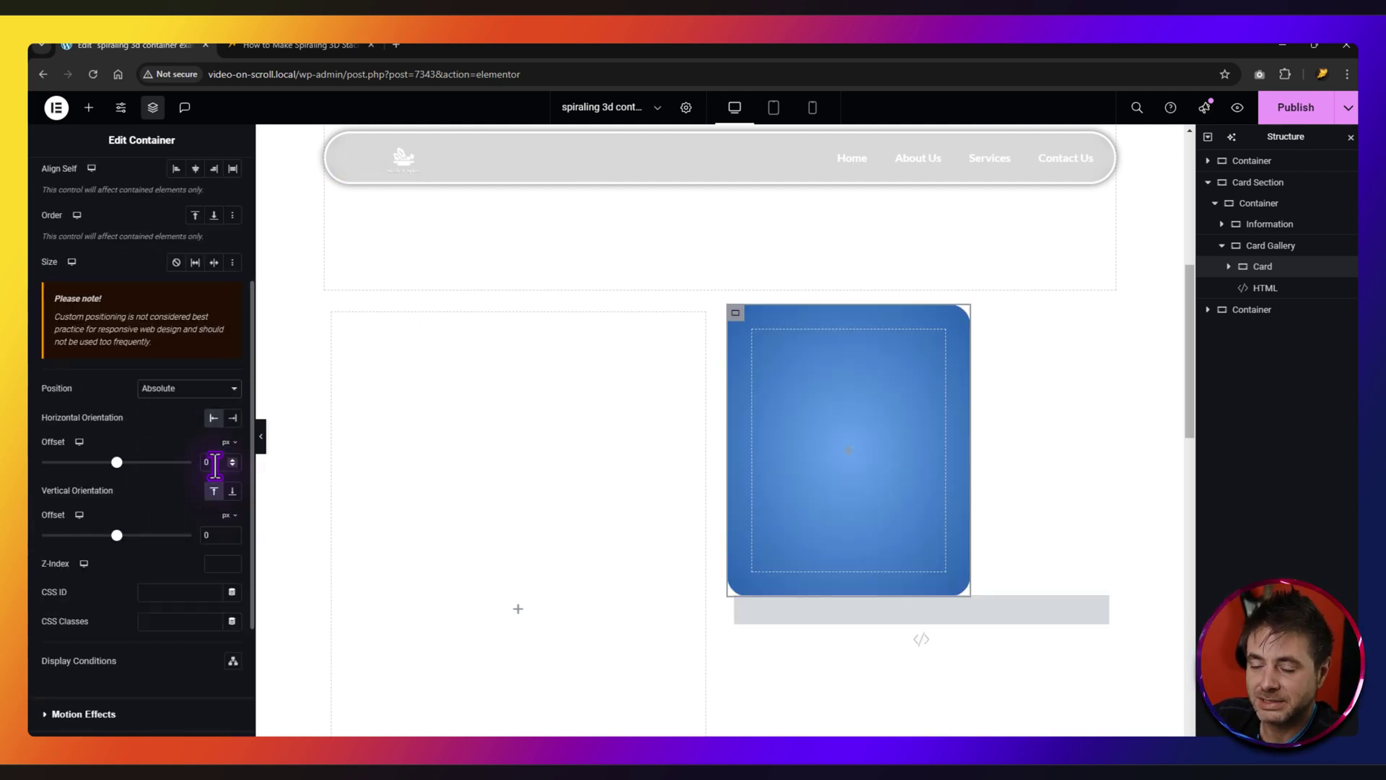
key("BackSpace")
double_click(199, 535)
key("BackSpace")
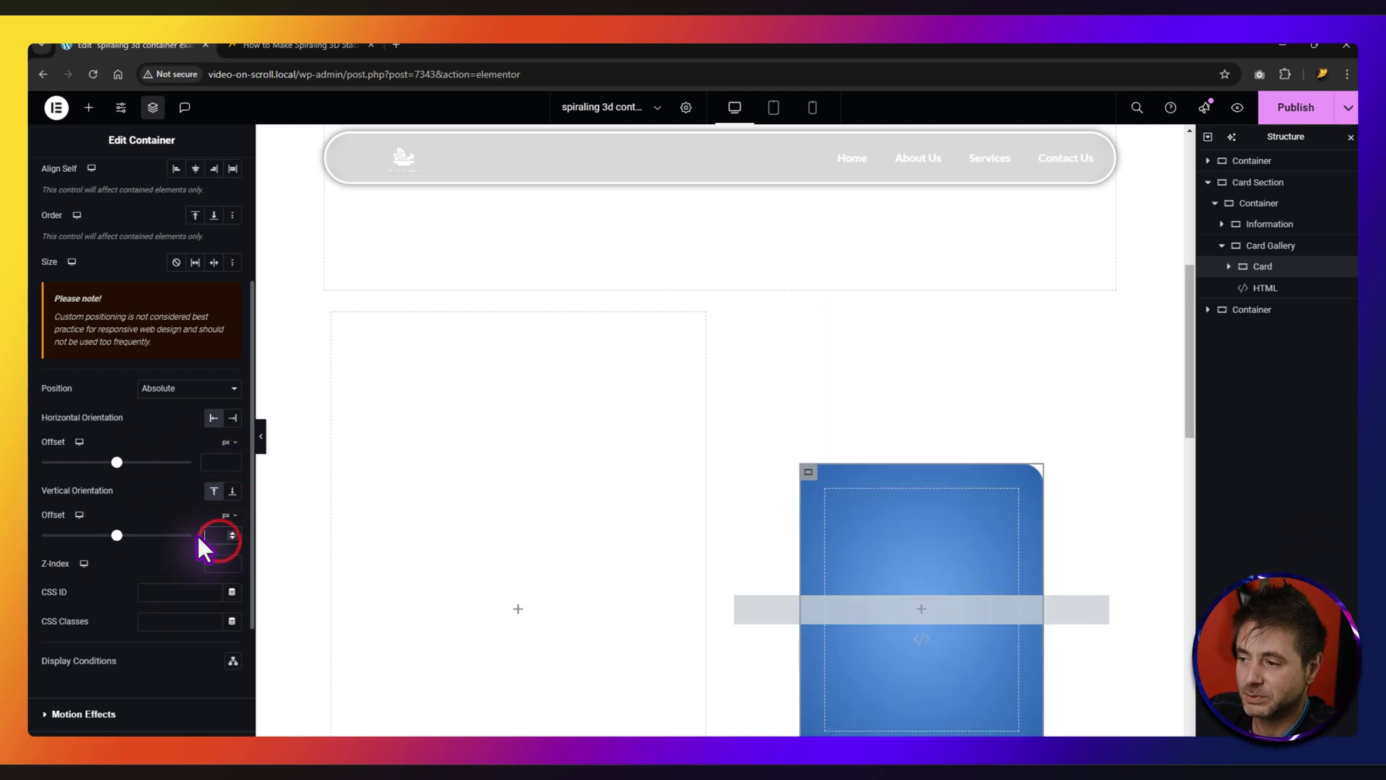
Step: Set the Card container's tablet padding to 25 px on all sides, and check the mobile layout before returning to desktop
scroll(197, 534, "up", 3)
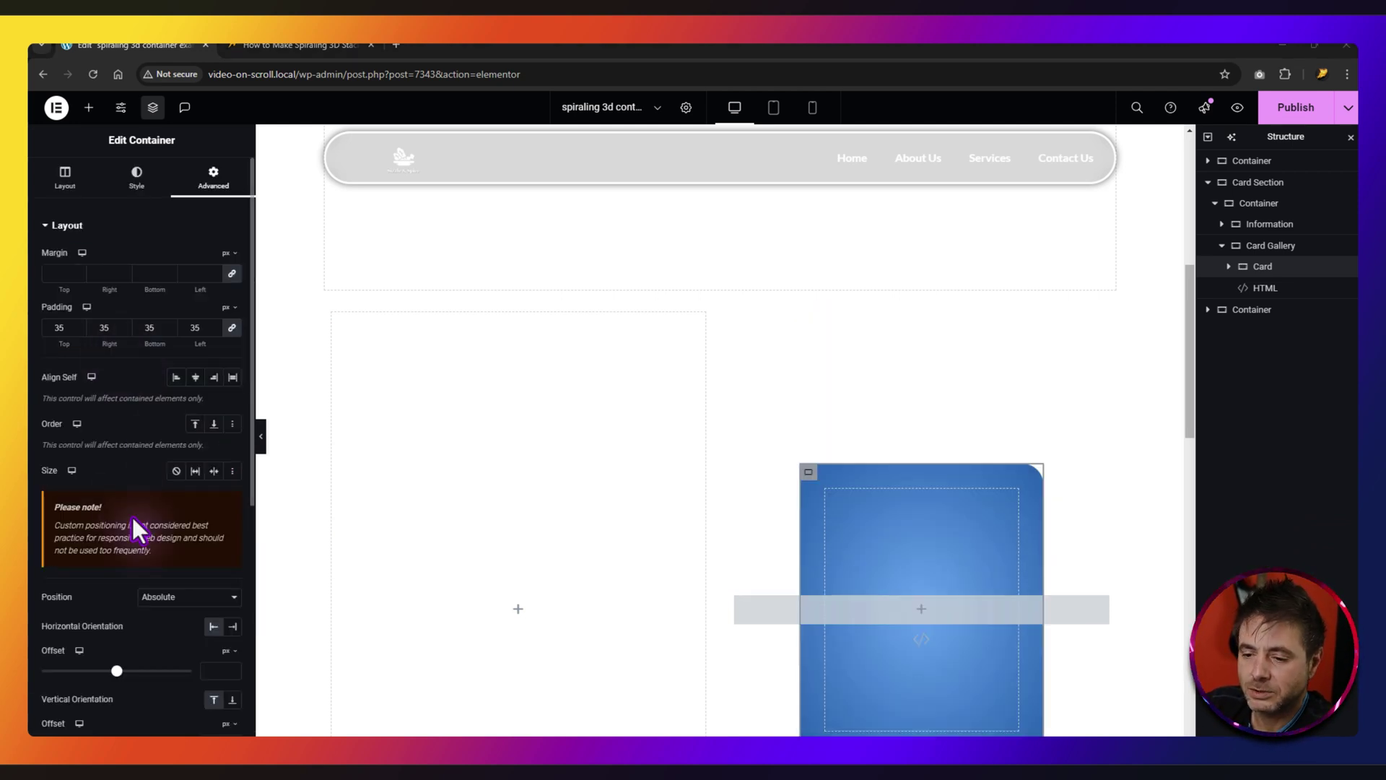
left_click(87, 307)
left_click(87, 329)
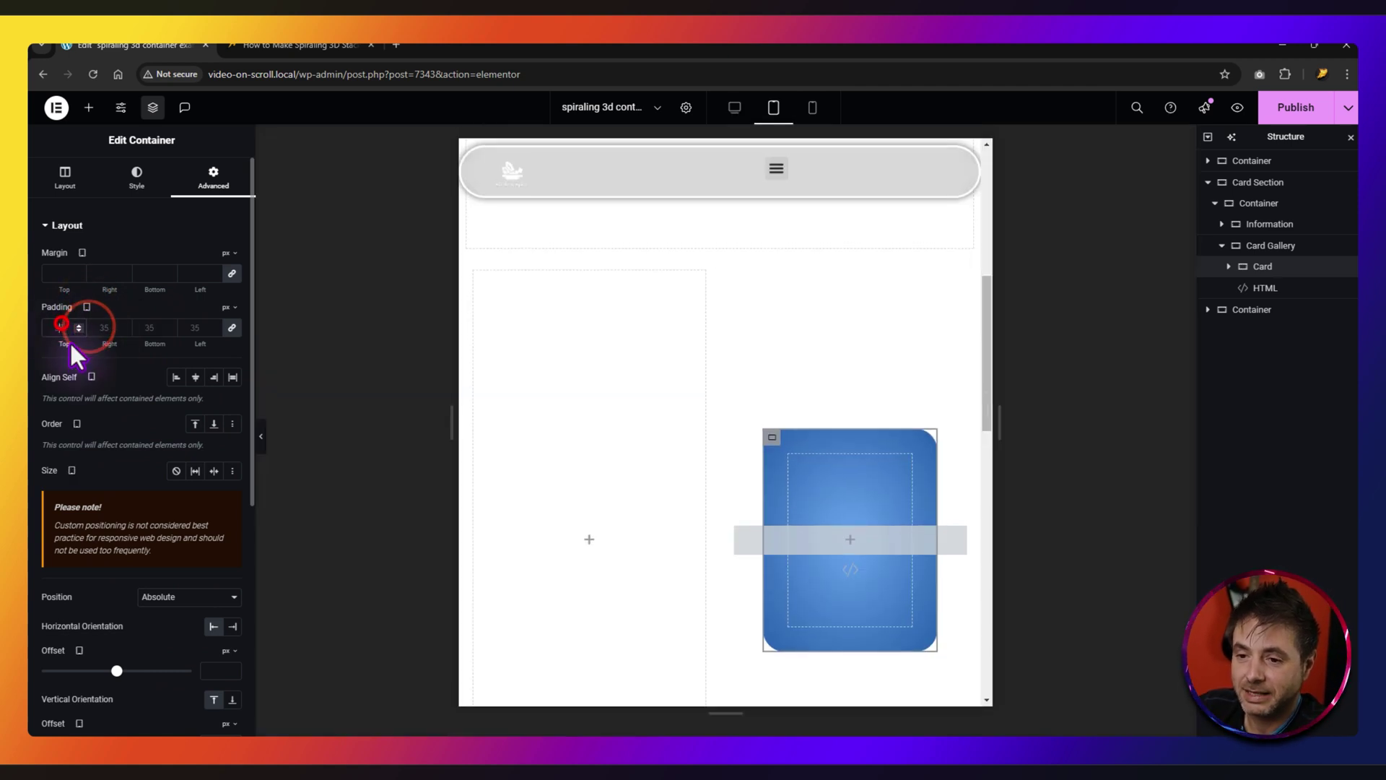
type("25")
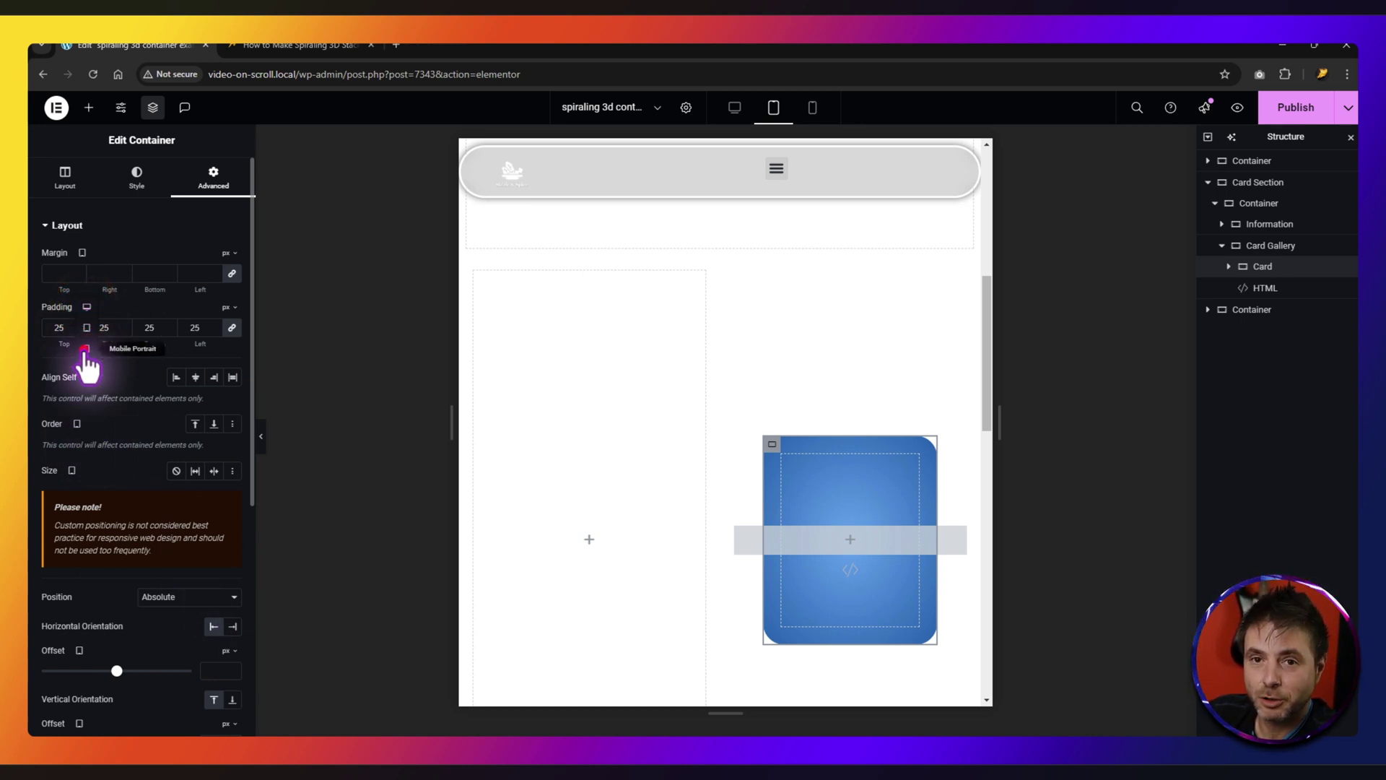
left_click(85, 349)
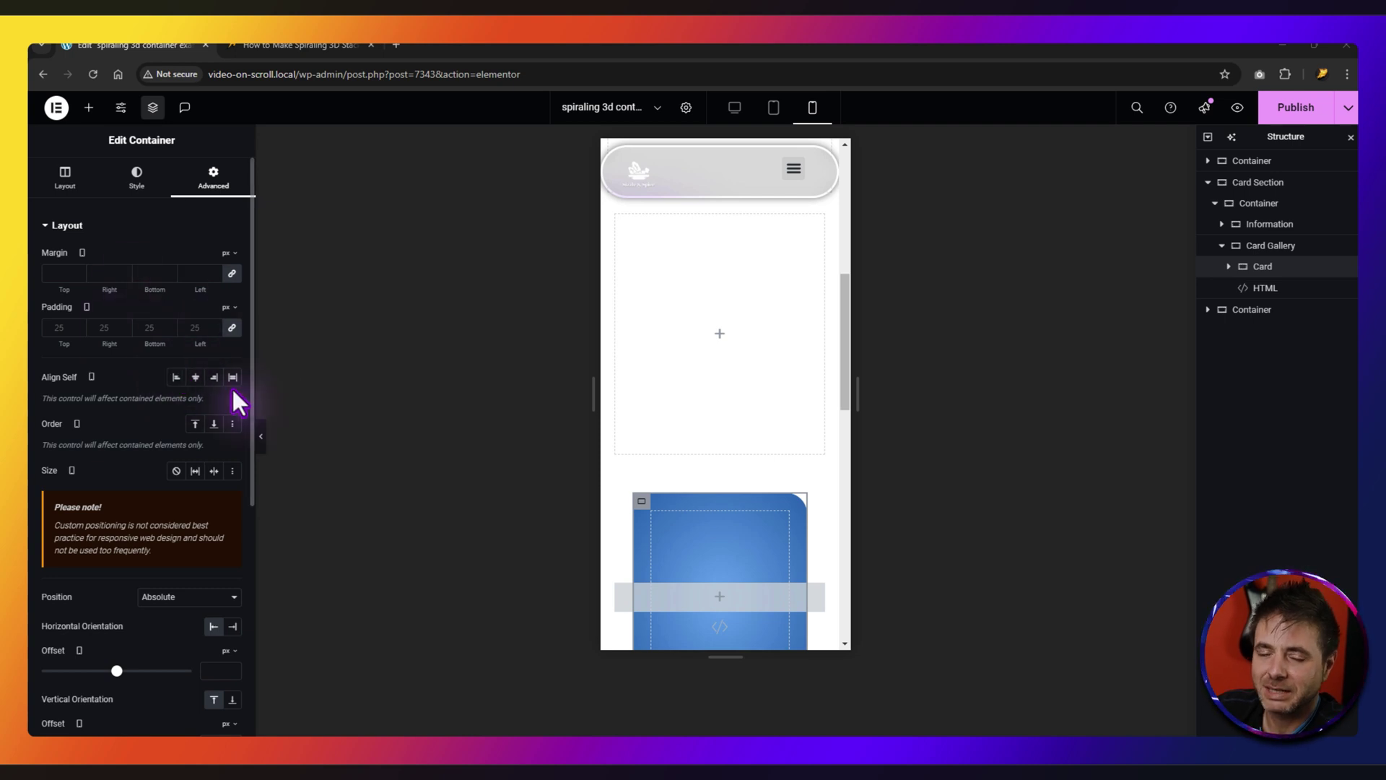
left_click(86, 306)
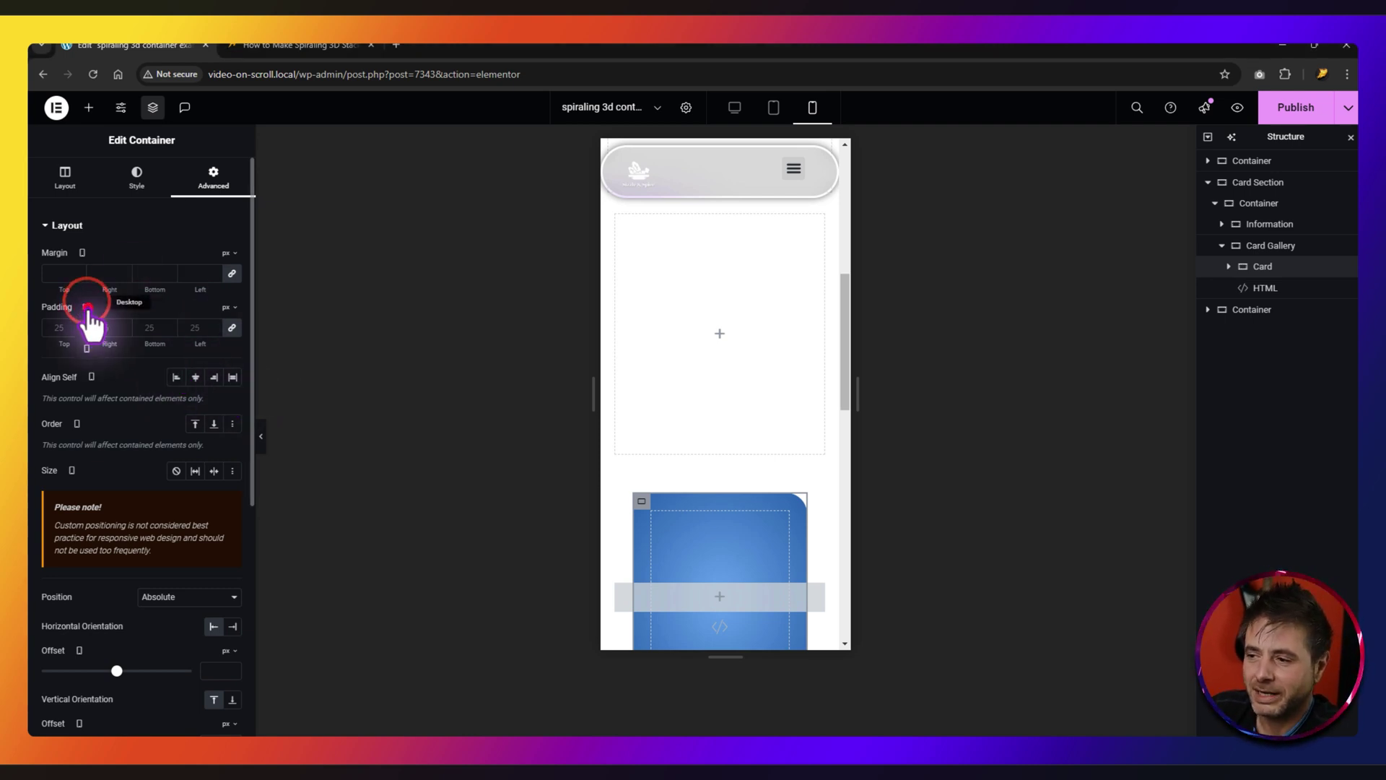
left_click(87, 307)
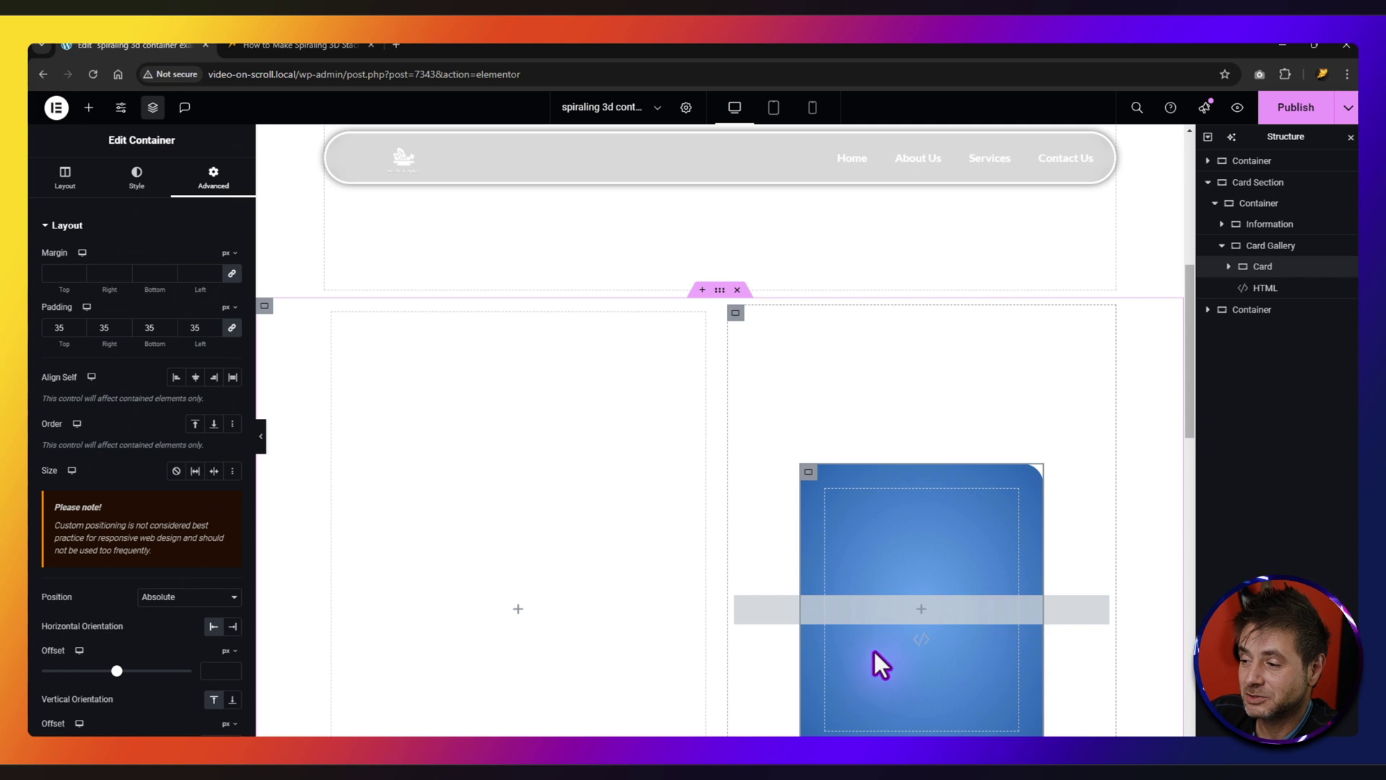
Step: Add a Heading widget inside the Card container and duplicate it
left_click(89, 108)
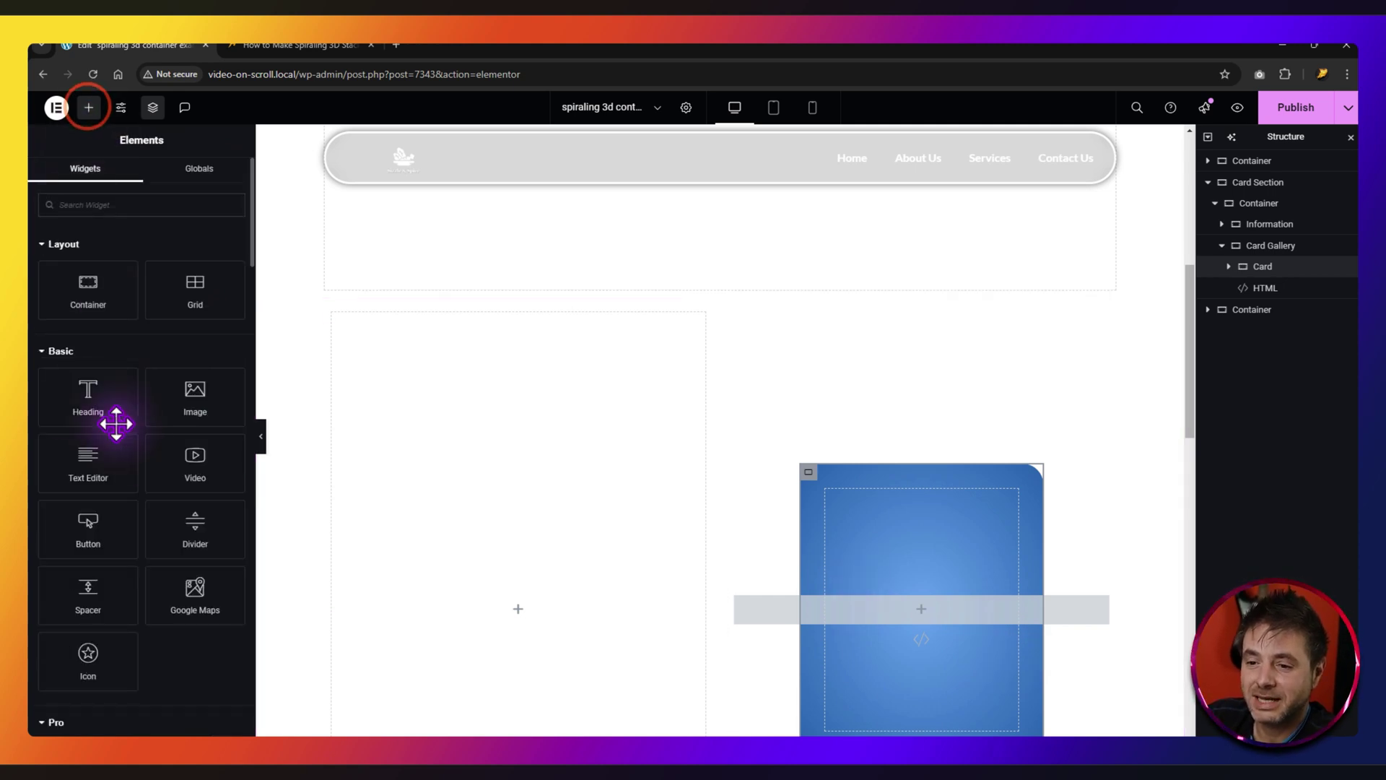
left_click_drag(118, 403, 968, 596)
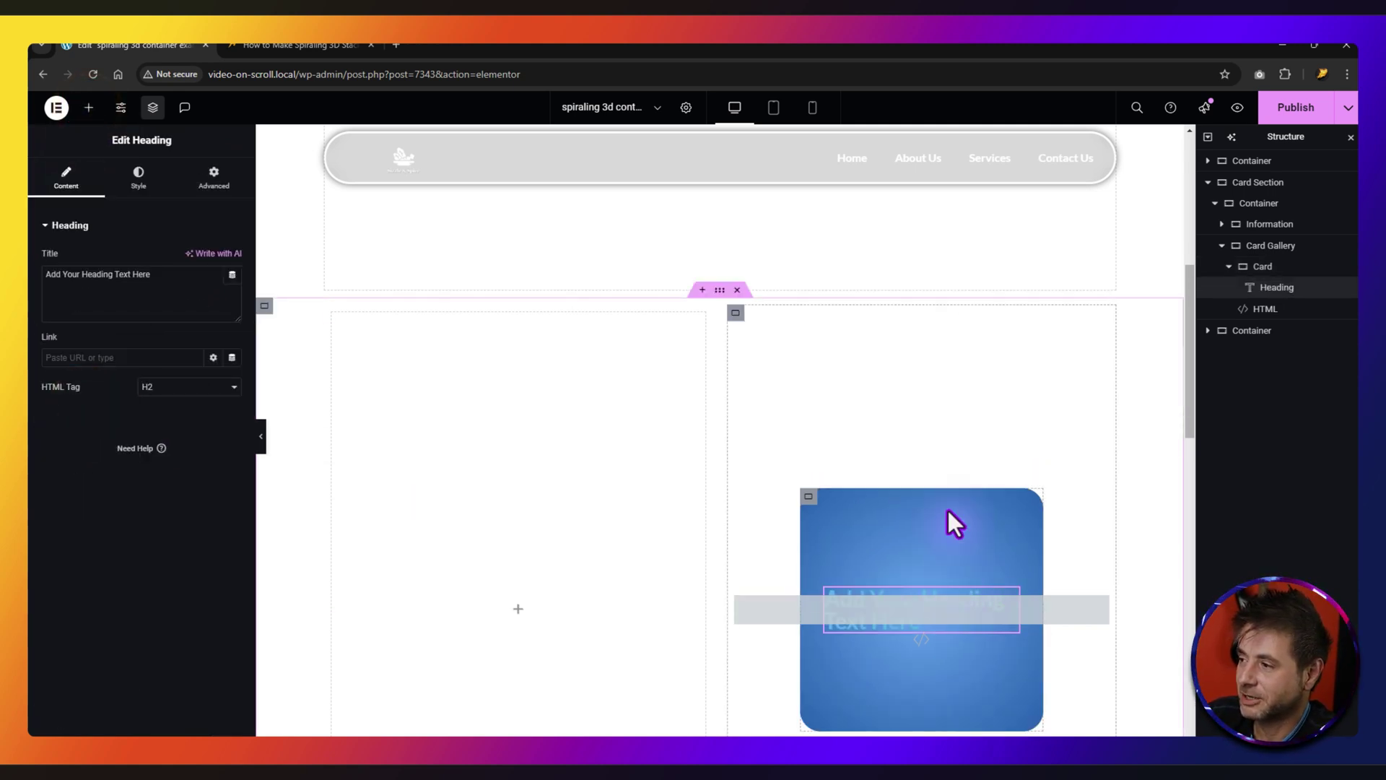
right_click(1283, 289)
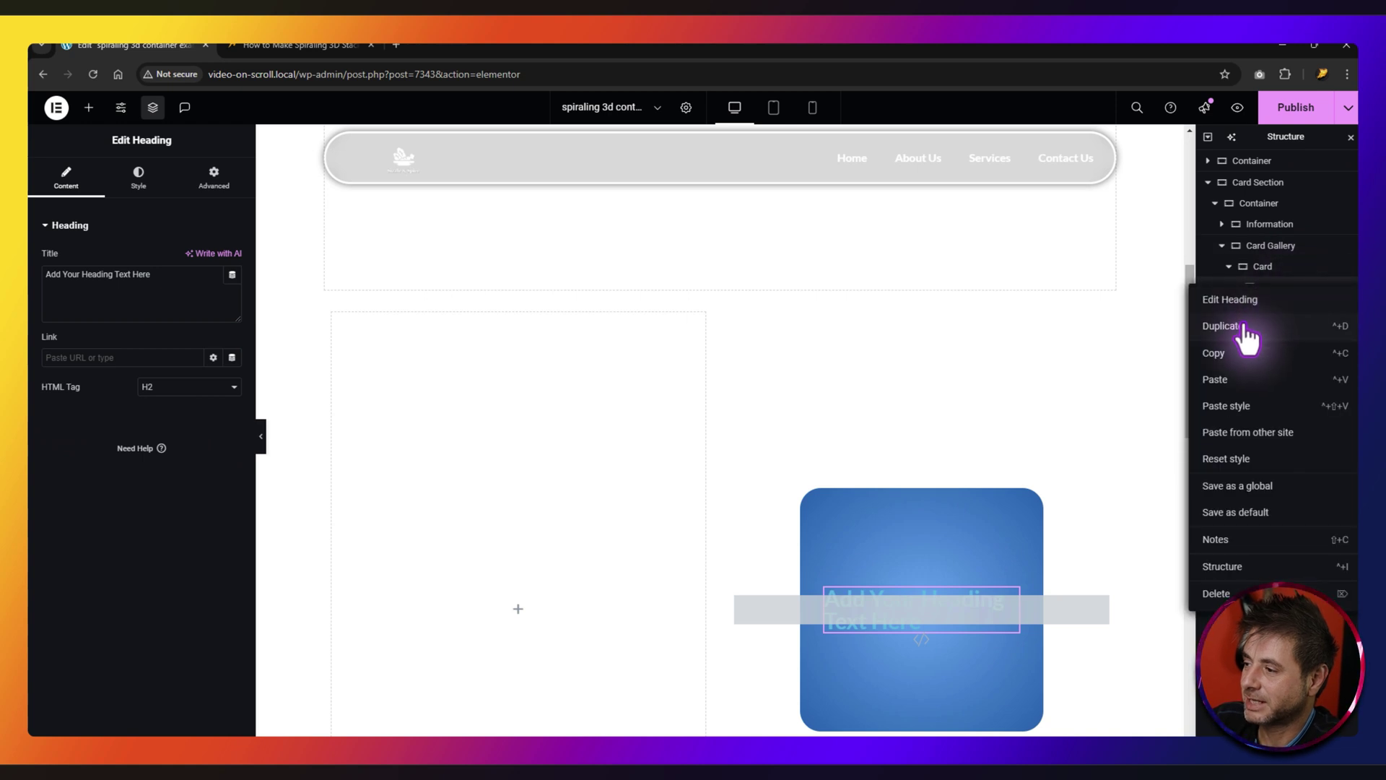
left_click(1247, 334)
Step: Change the title of the Card's first heading to "Our Benefit"
left_click(1268, 288)
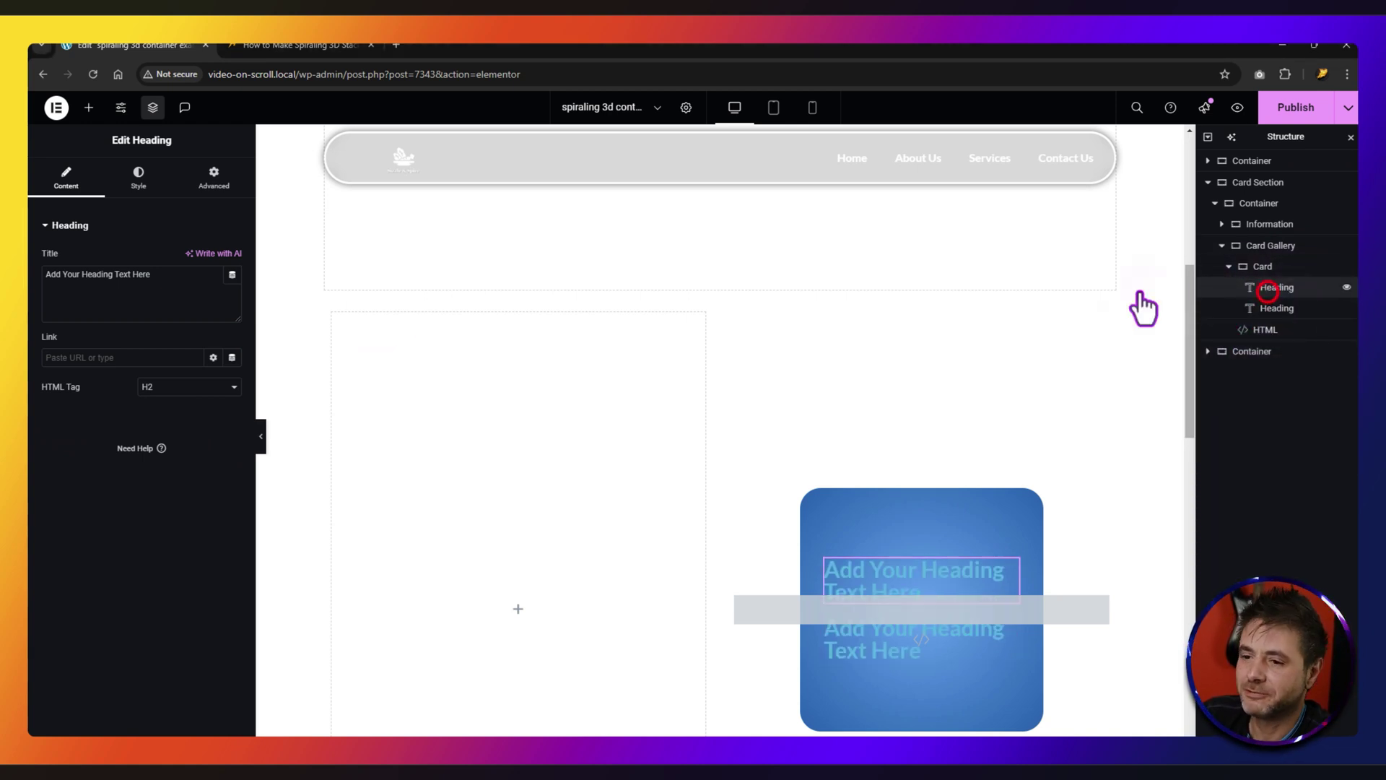
triple_click(166, 284)
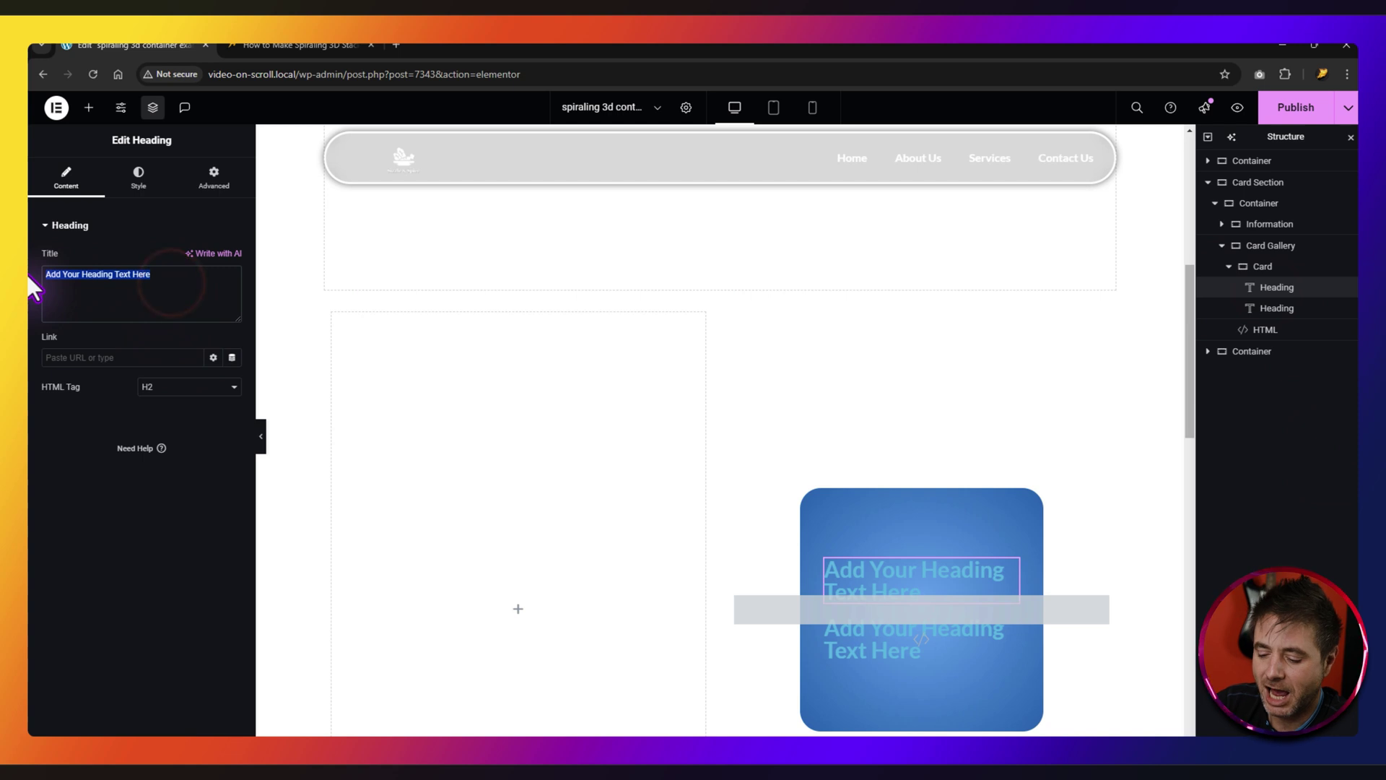
type("Our Benefit")
left_click(85, 290)
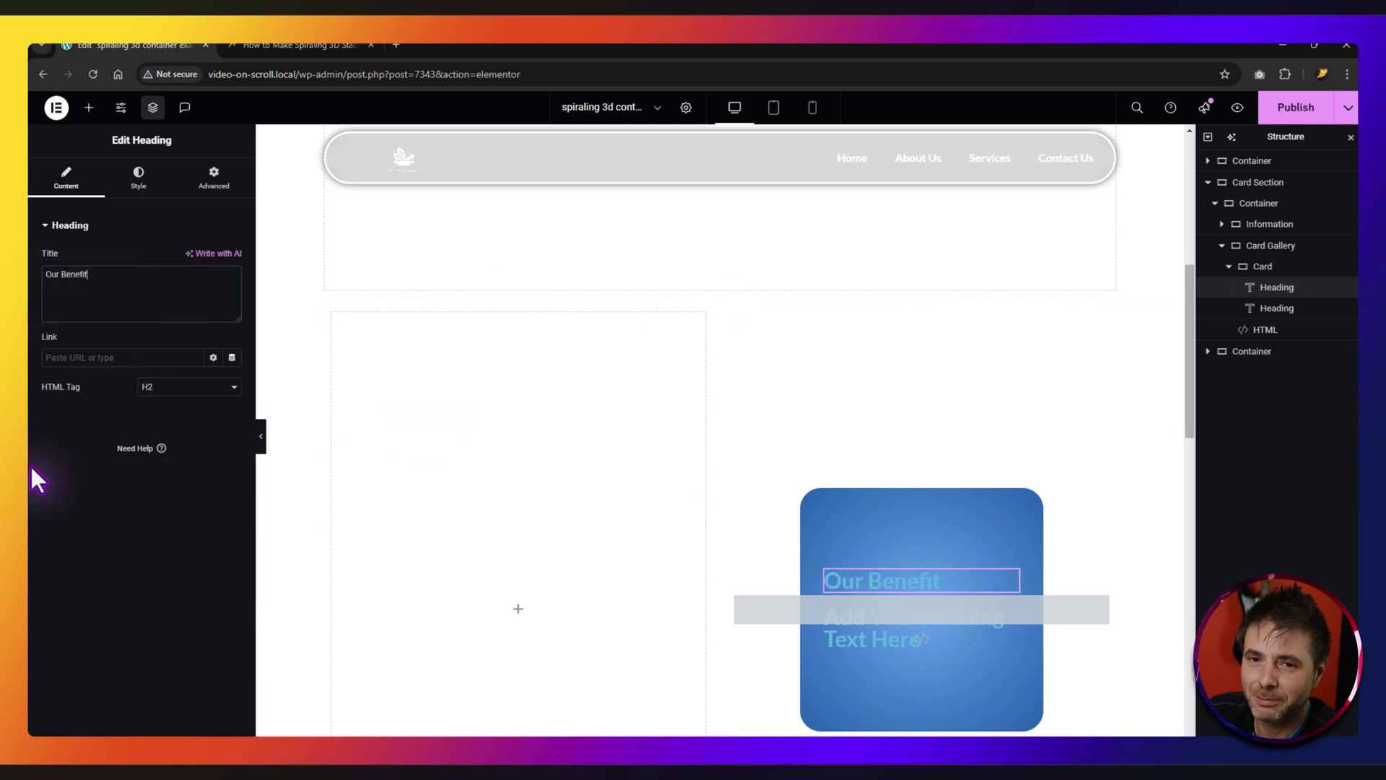
Step: Make the "Our Benefit" heading's text white and reduce its font size
left_click(138, 177)
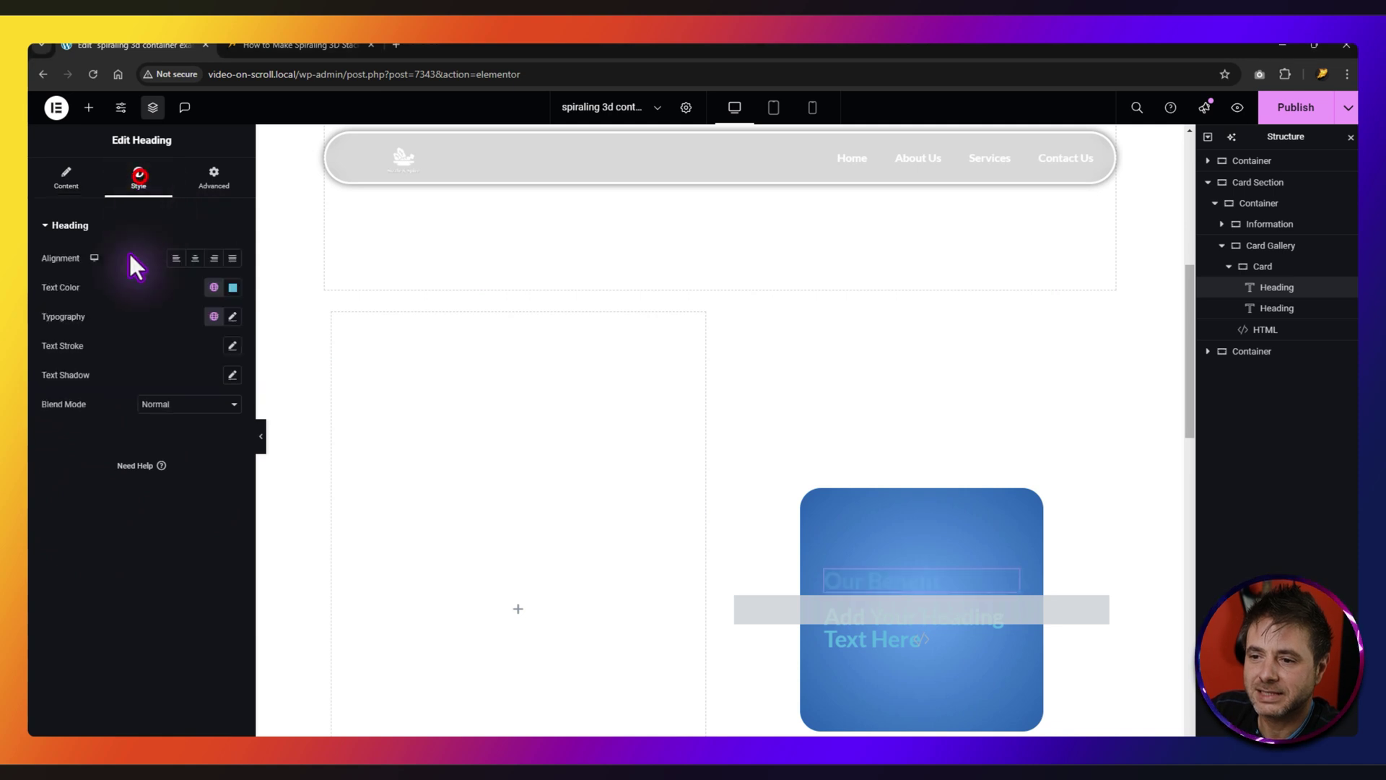
left_click(233, 287)
left_click(191, 358)
left_click(204, 325)
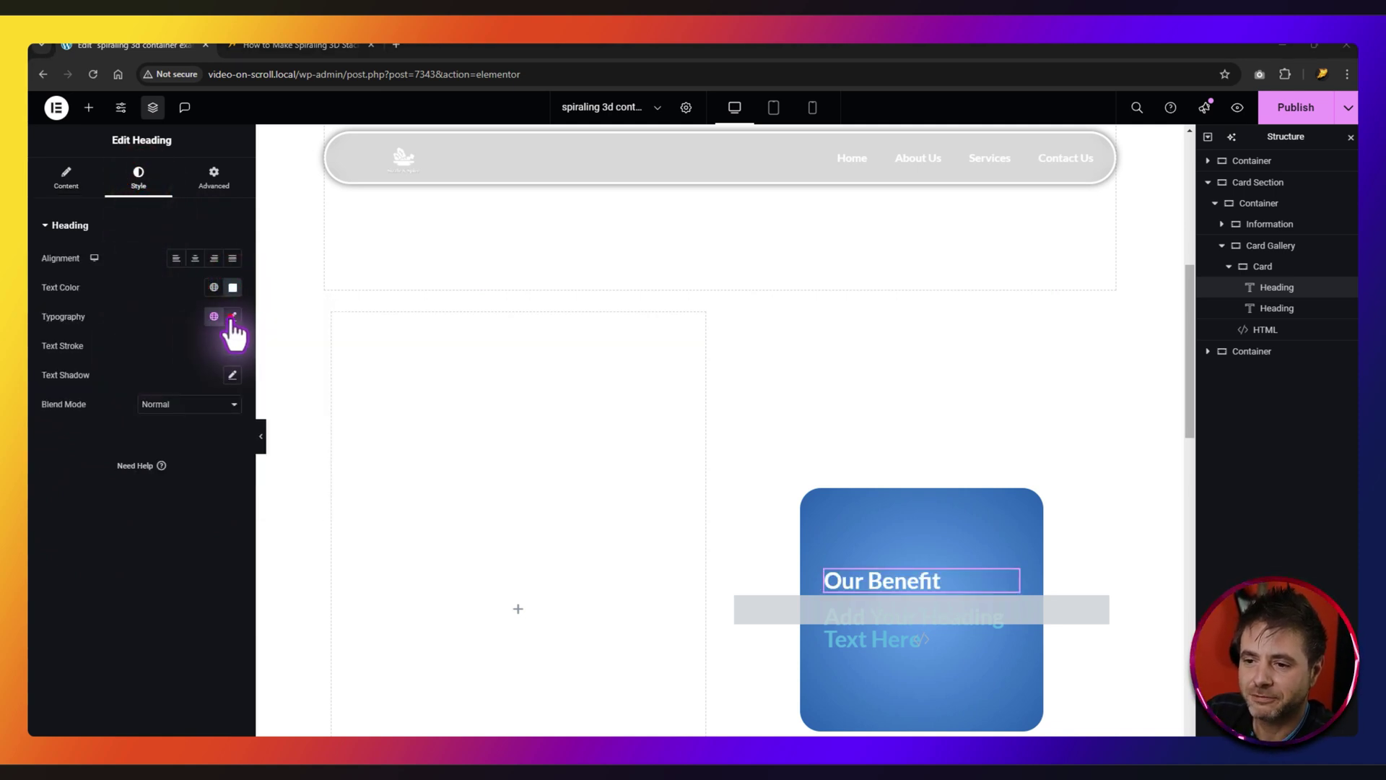
left_click(233, 317)
left_click(220, 425)
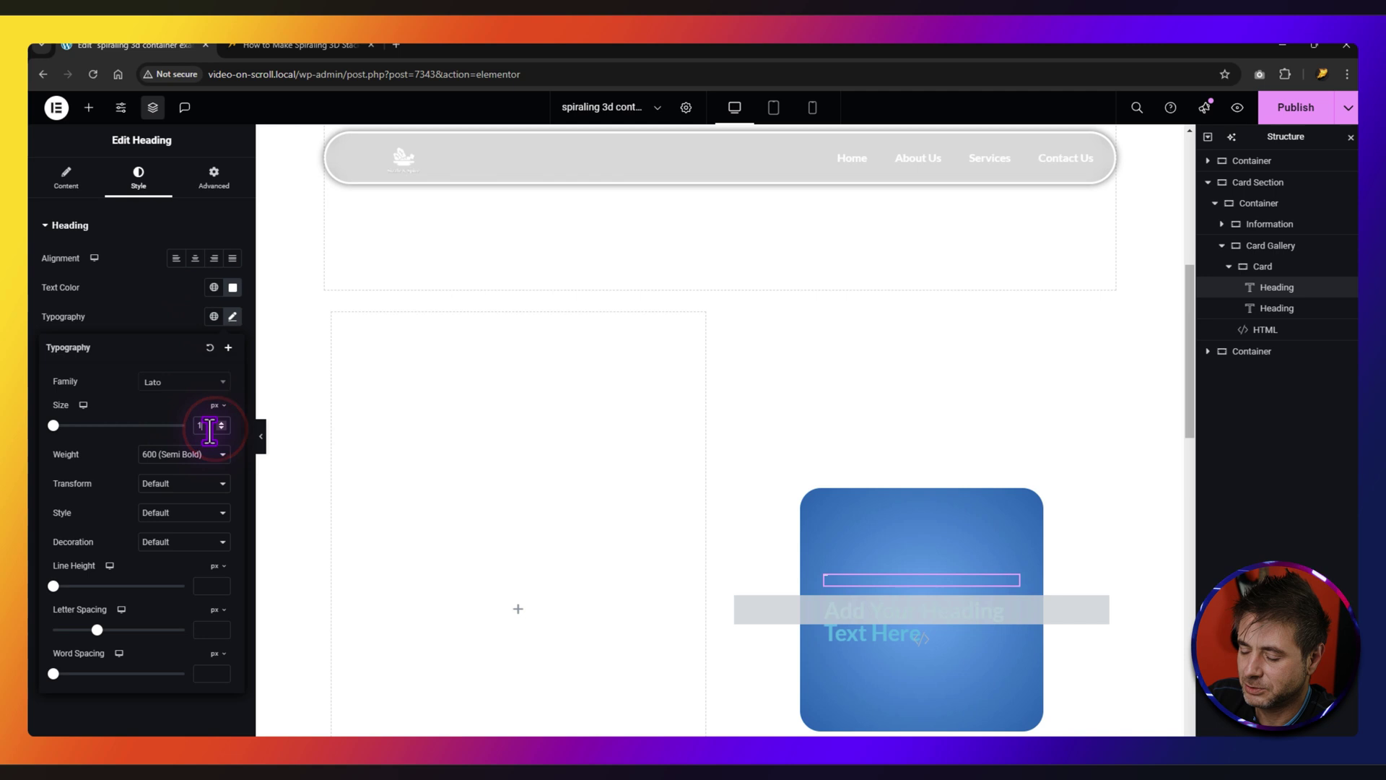
left_click(106, 316)
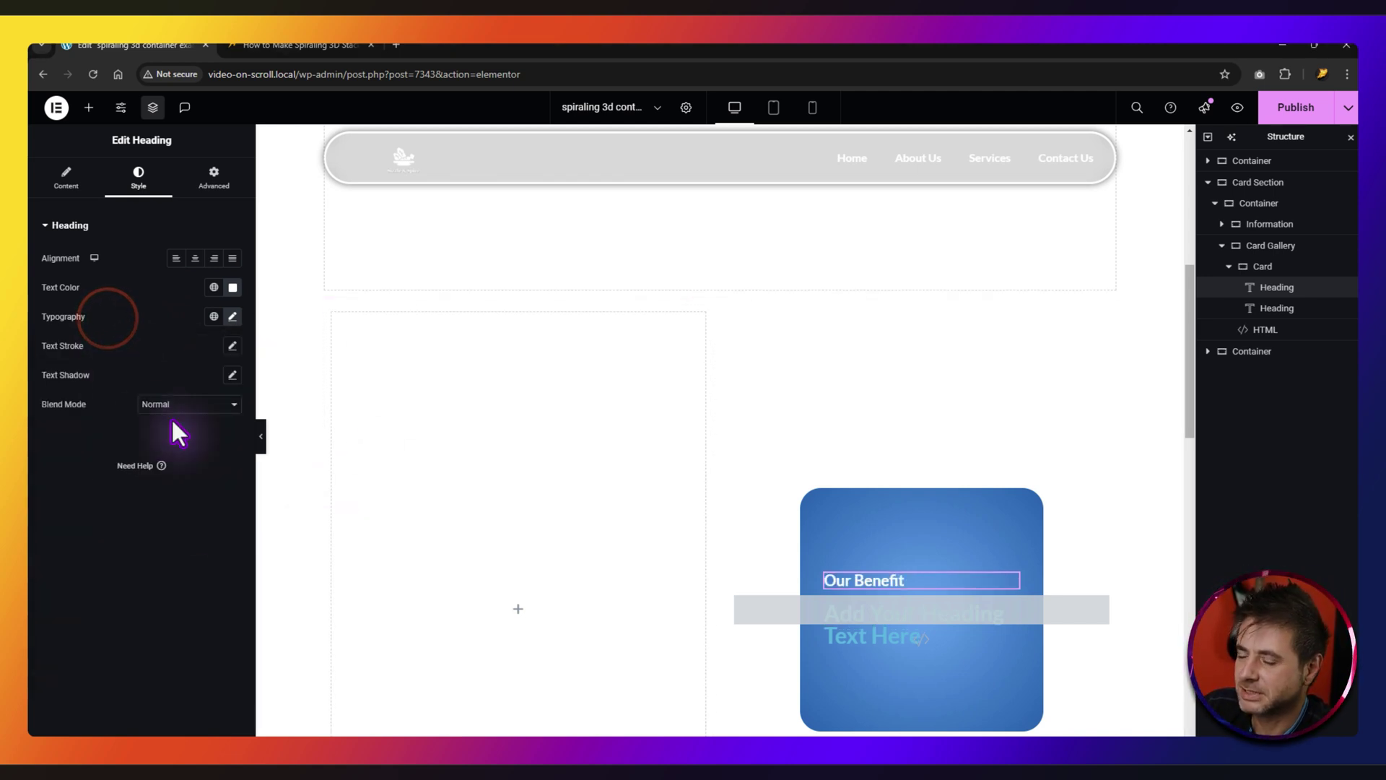
Step: Change the Card's second heading title to "Benefits We'll Use Everyday" and make its text white (#FFFFFF)
left_click(1267, 309)
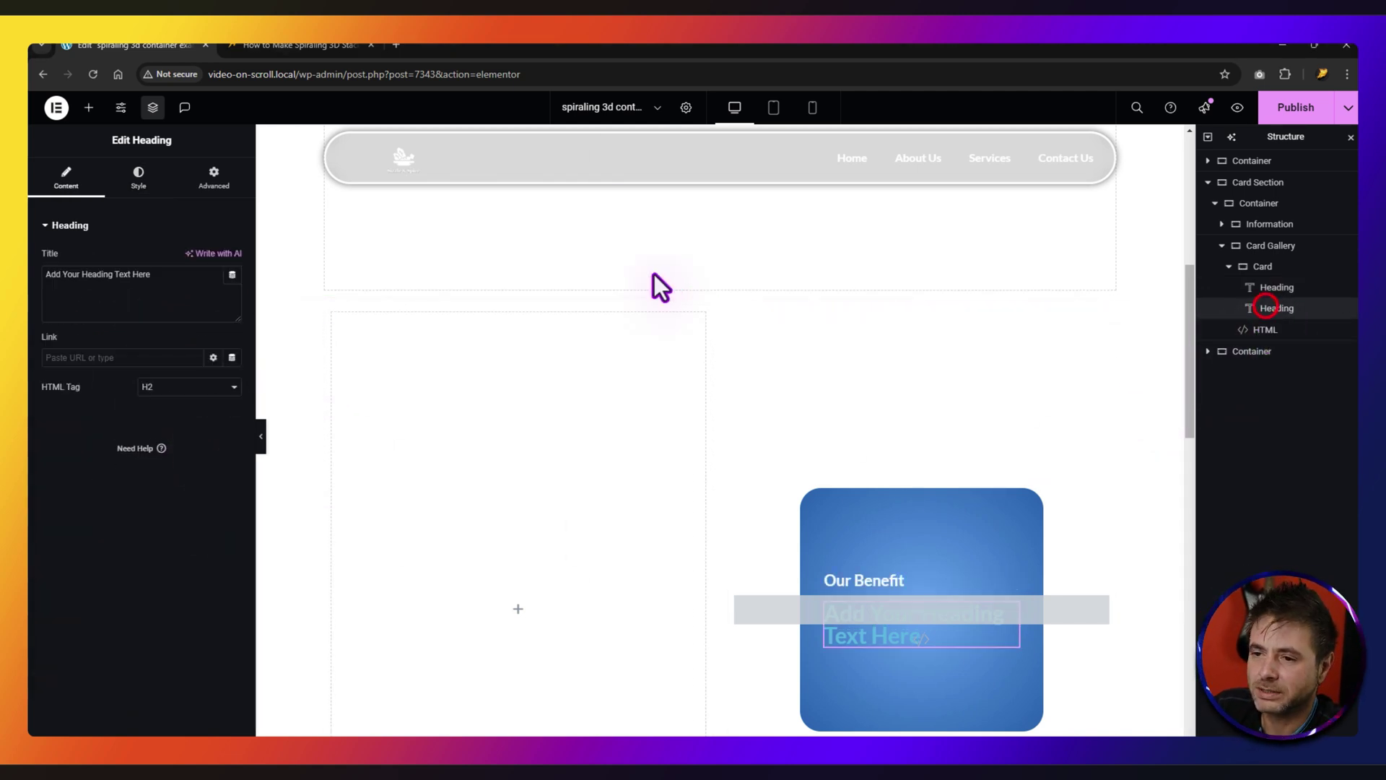
left_click(159, 272)
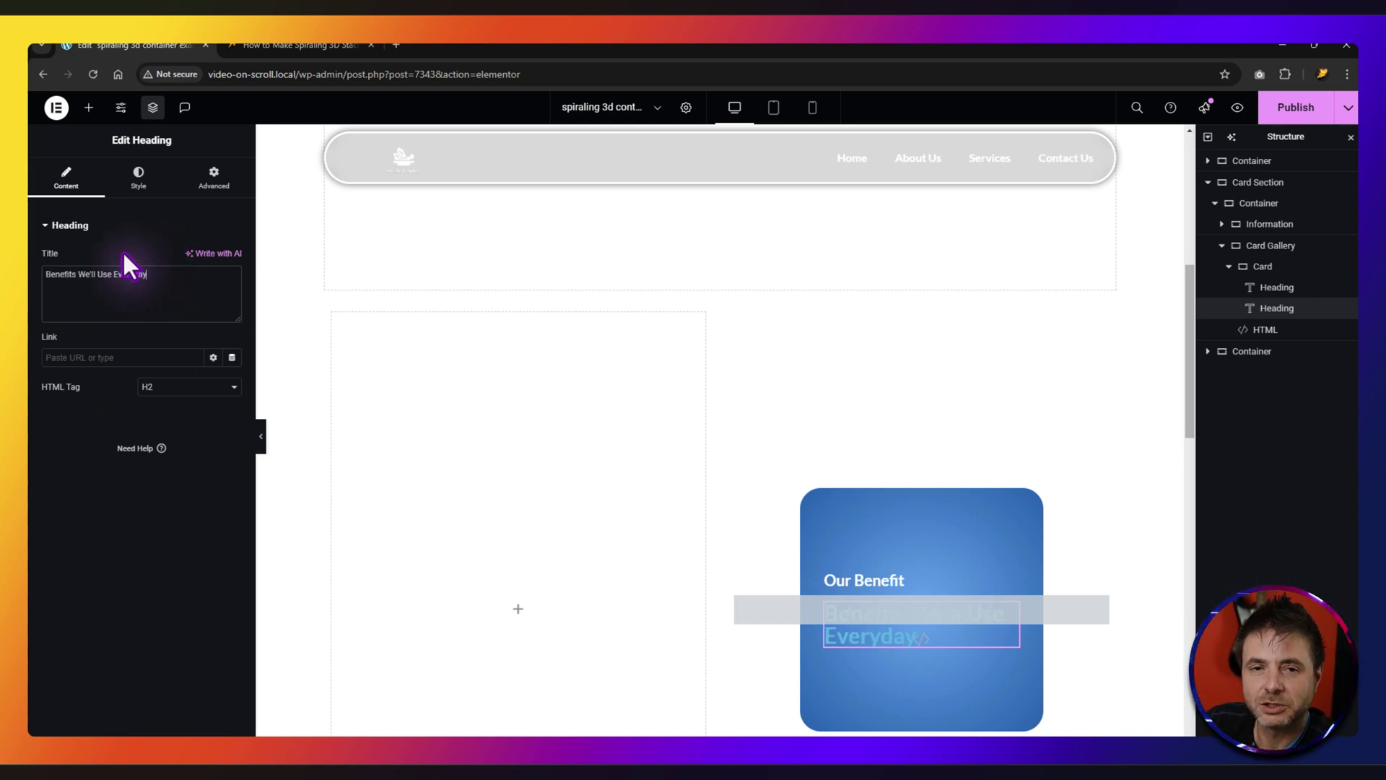
left_click(138, 175)
left_click(233, 288)
left_click(207, 365)
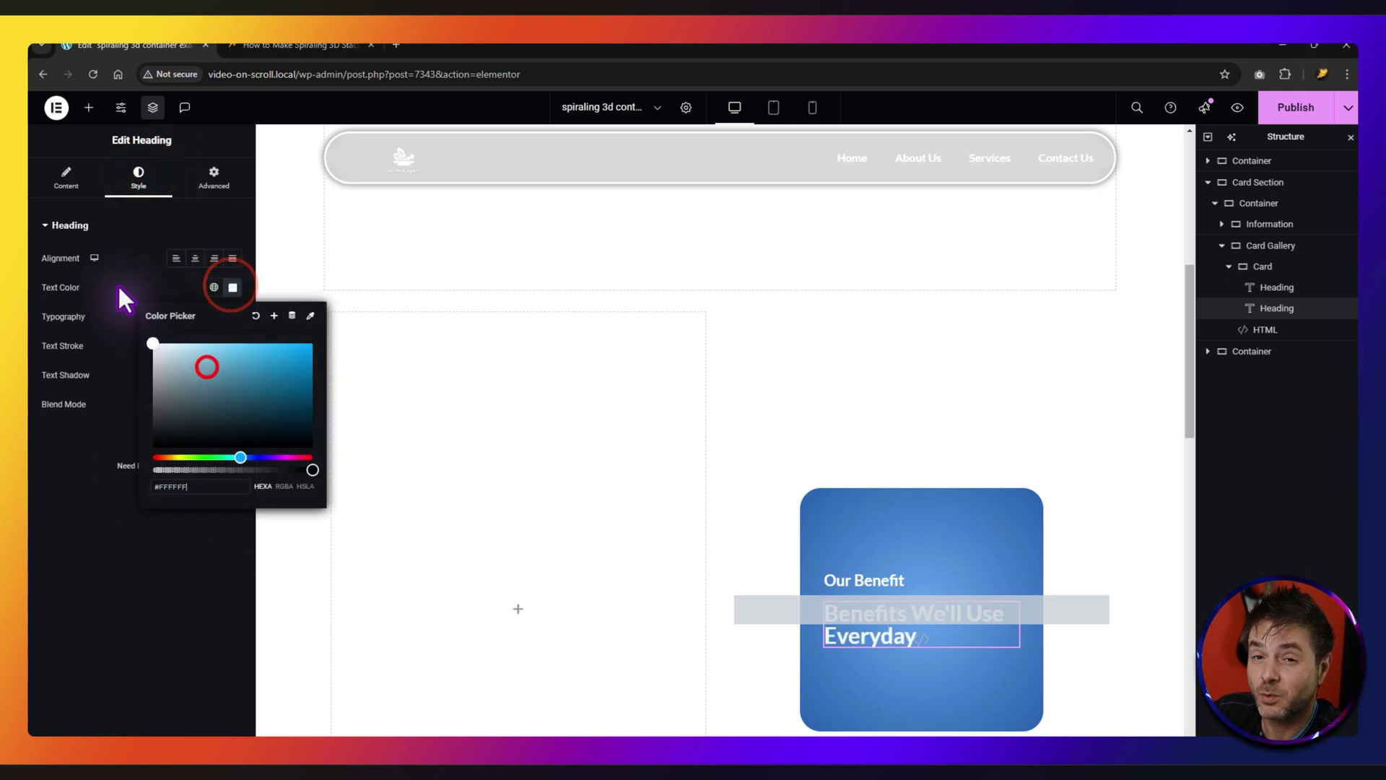
Step: Set the "Benefits We'll Use Everyday" heading's desktop font size to 34 px and its line height to 1.3 em
left_click(227, 316)
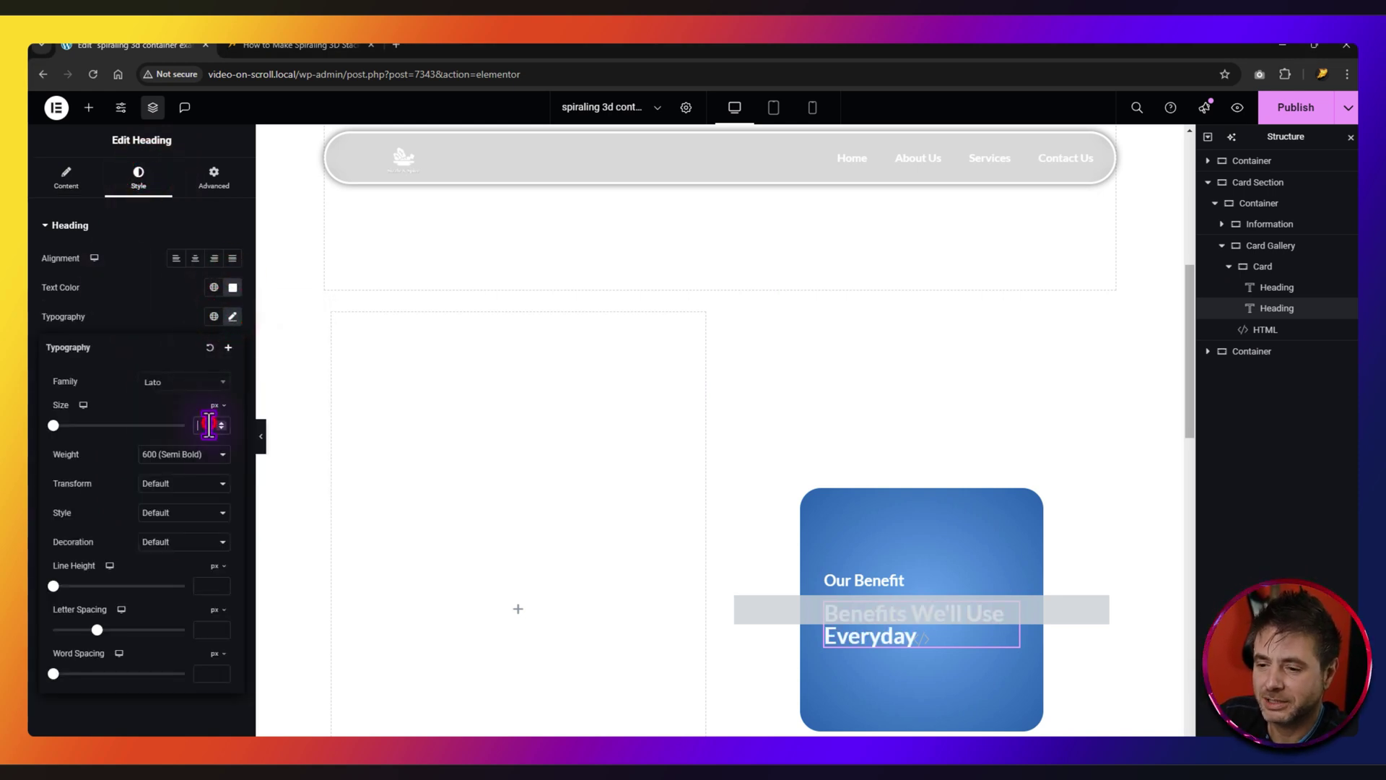
type("34")
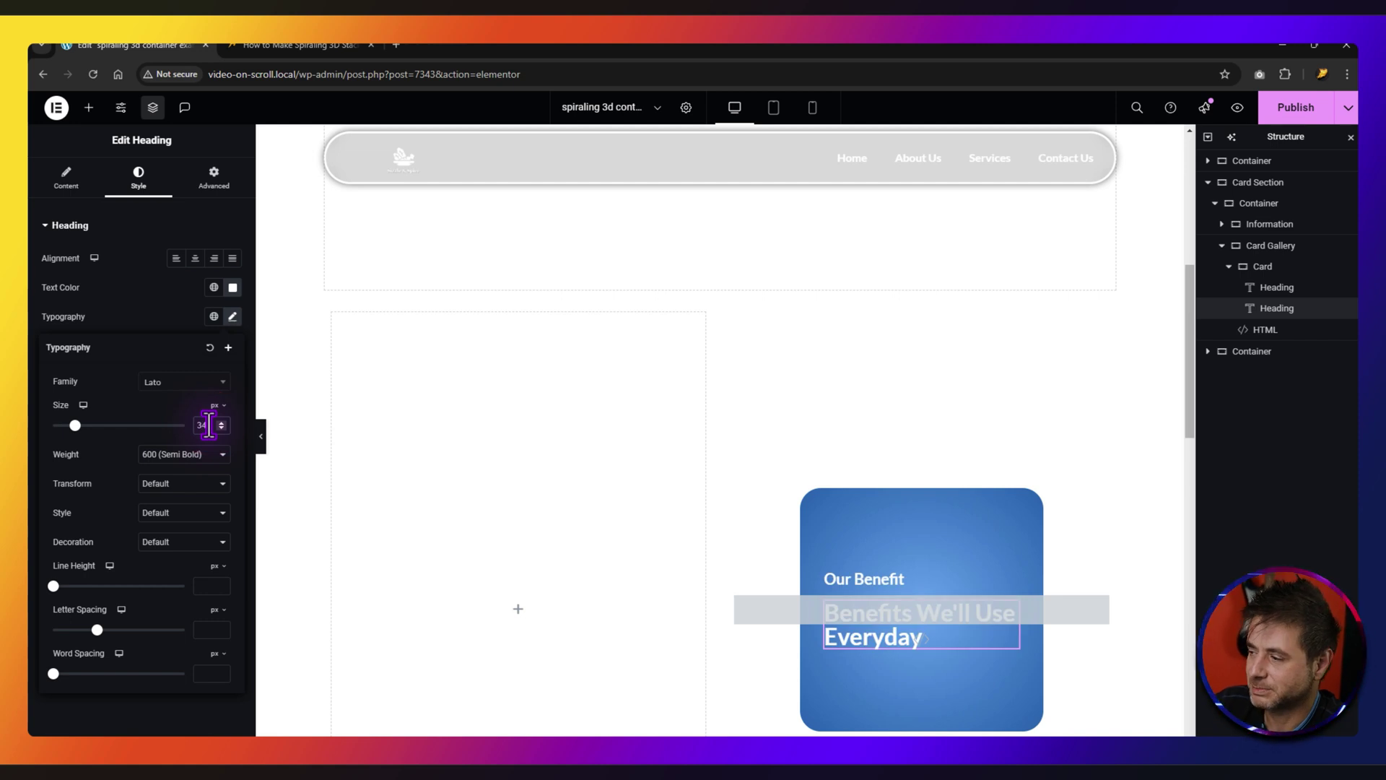
left_click(211, 585)
type("1.3")
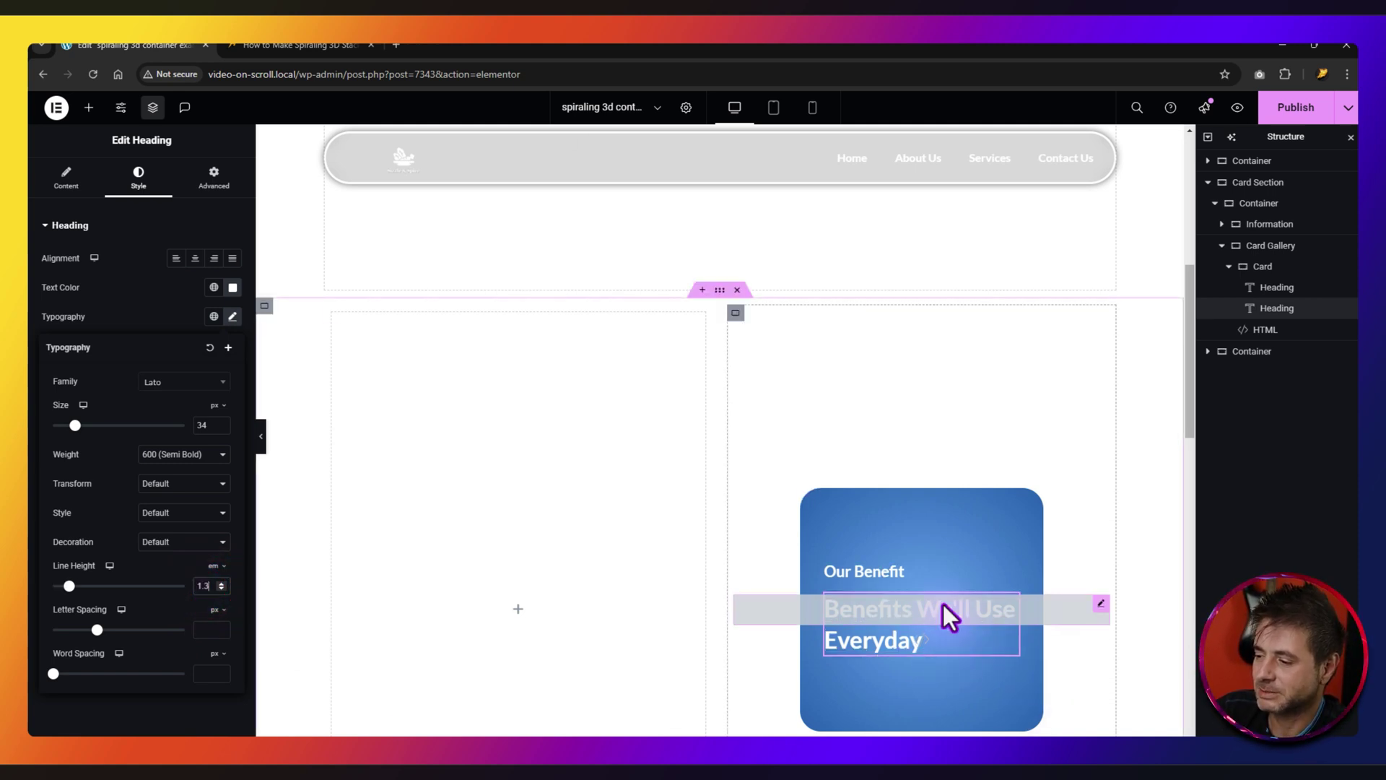
Step: Set the "Benefits We'll Use Everyday" heading's tablet font size to 25 px and return to the desktop layout
left_click(83, 406)
left_click(78, 426)
left_click(202, 426)
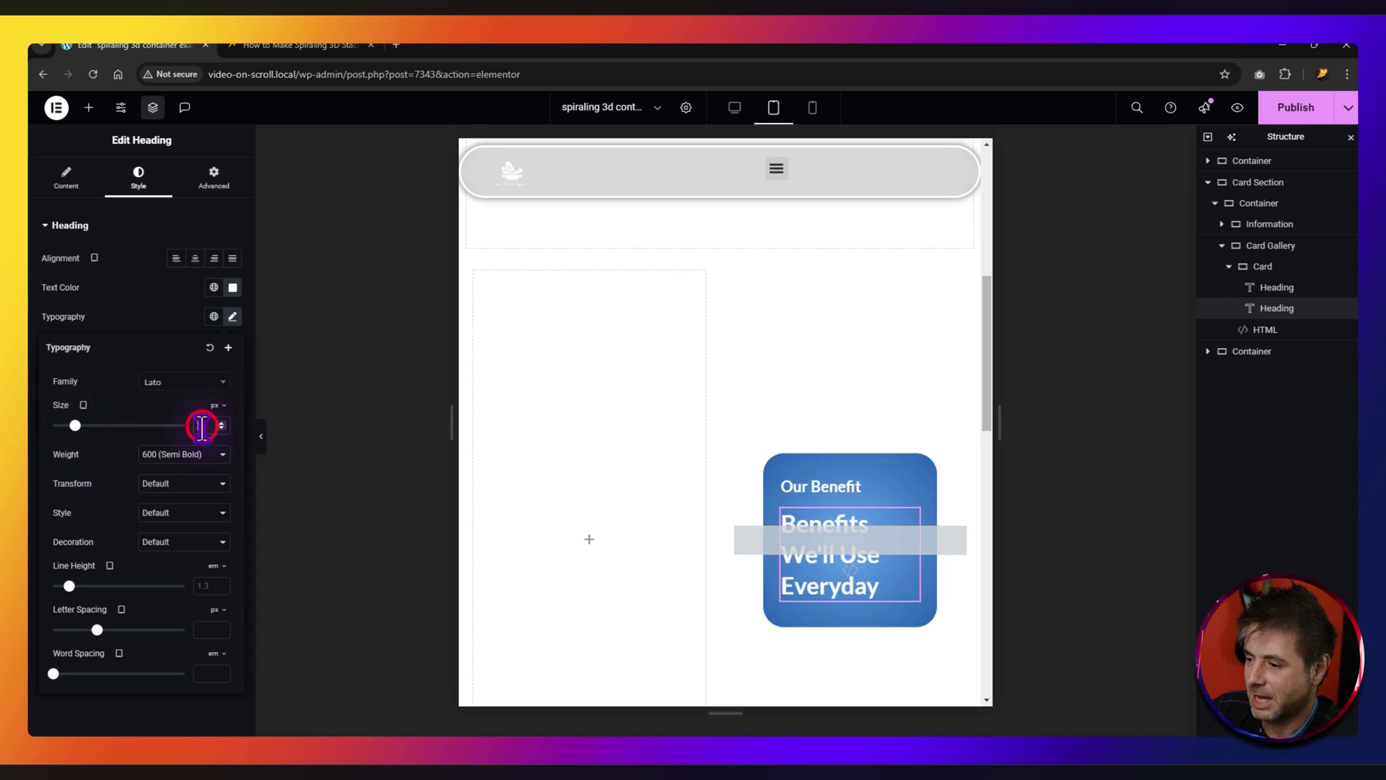
type("25")
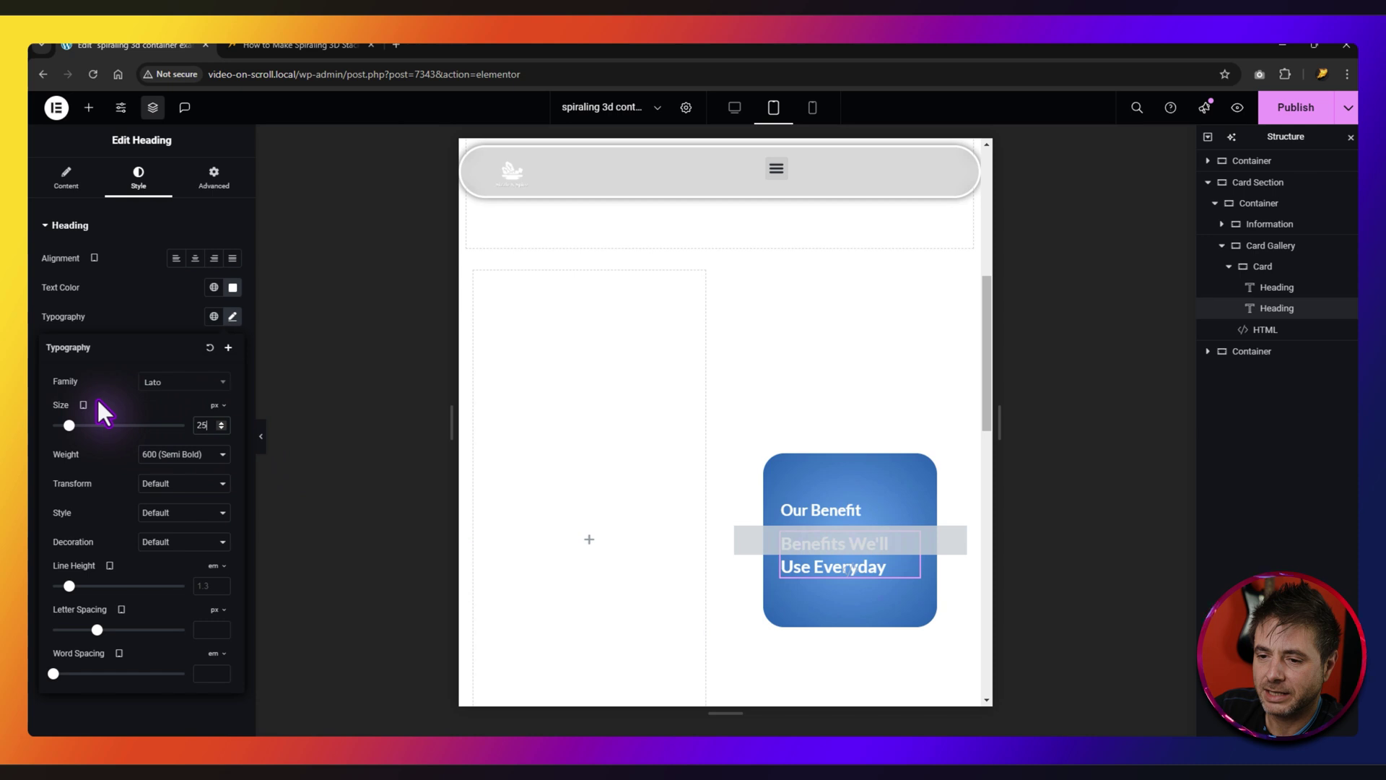
left_click(83, 447)
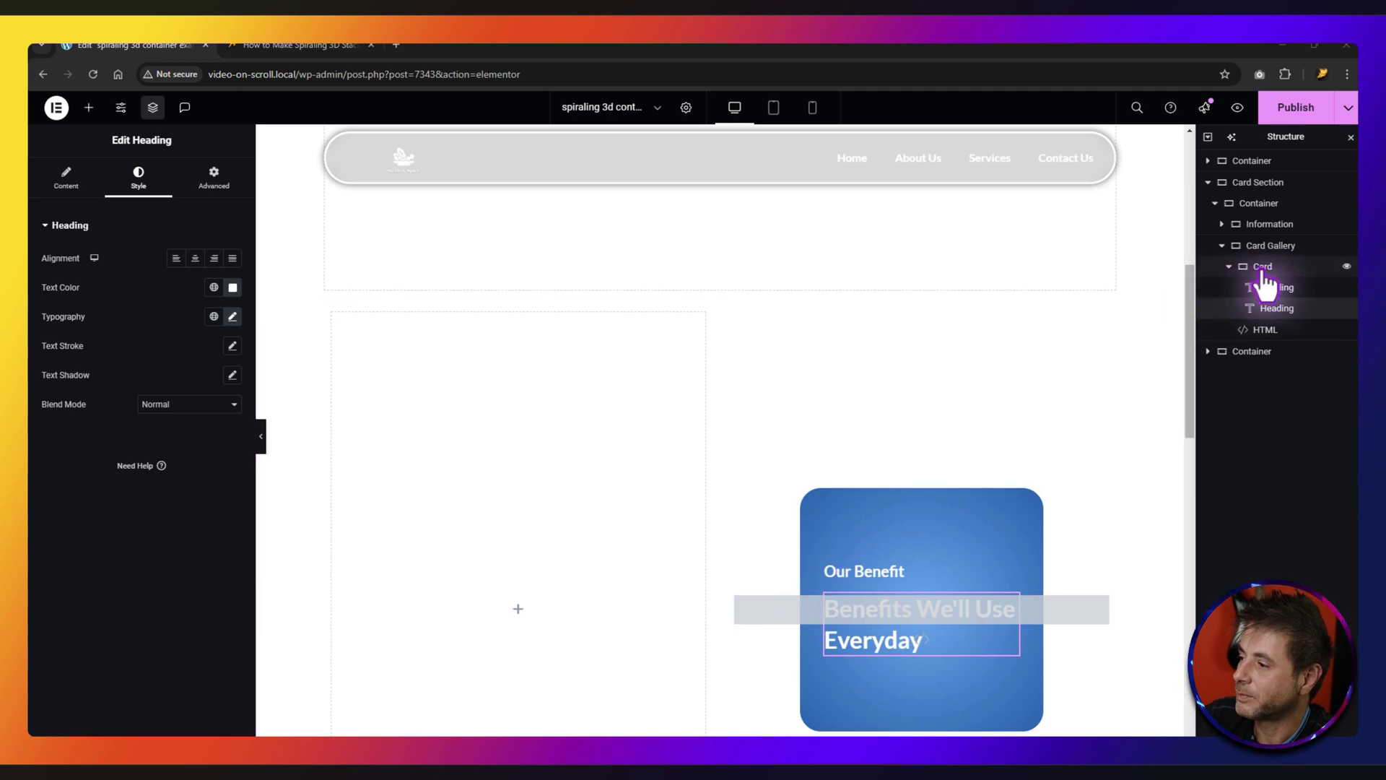
Step: Duplicate the Card container until the Card Gallery holds five cards
left_click(1231, 267)
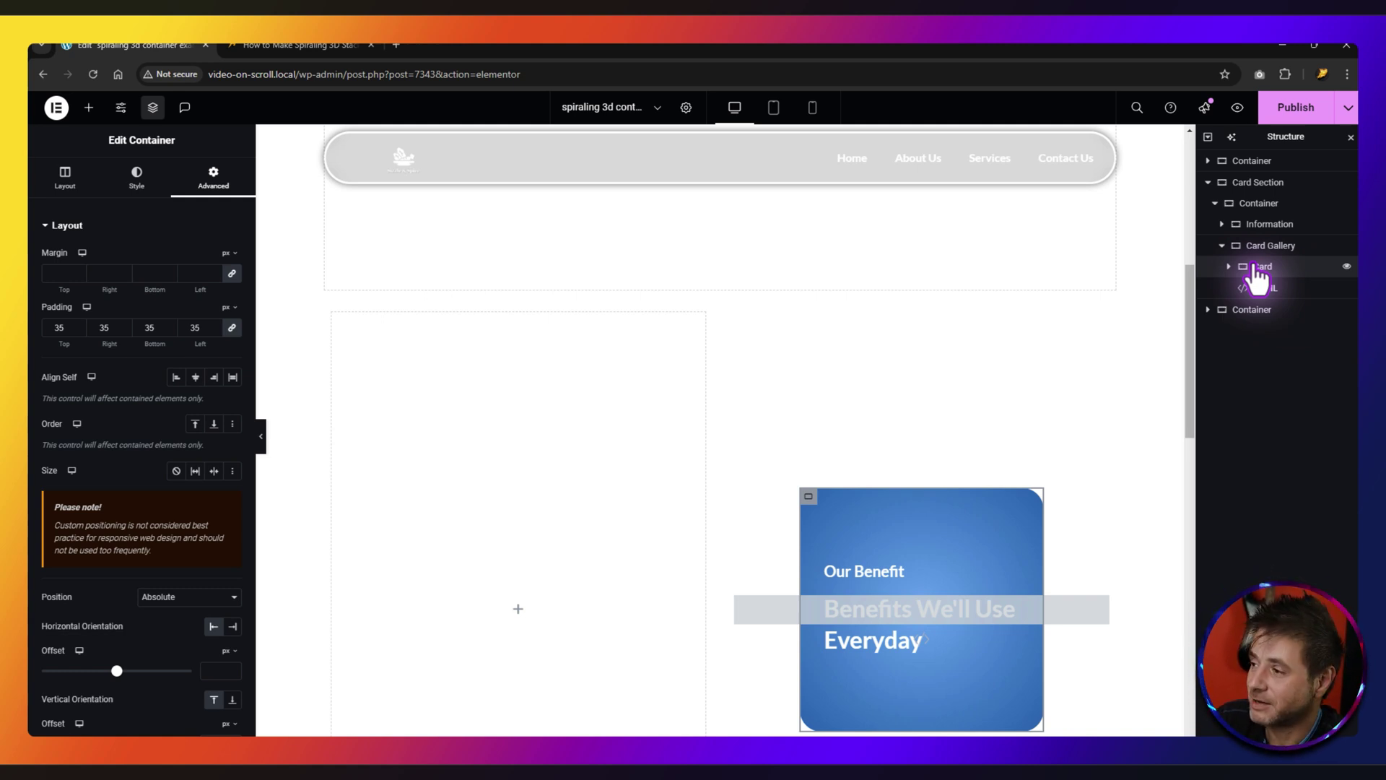
right_click(1257, 267)
left_click(1236, 302)
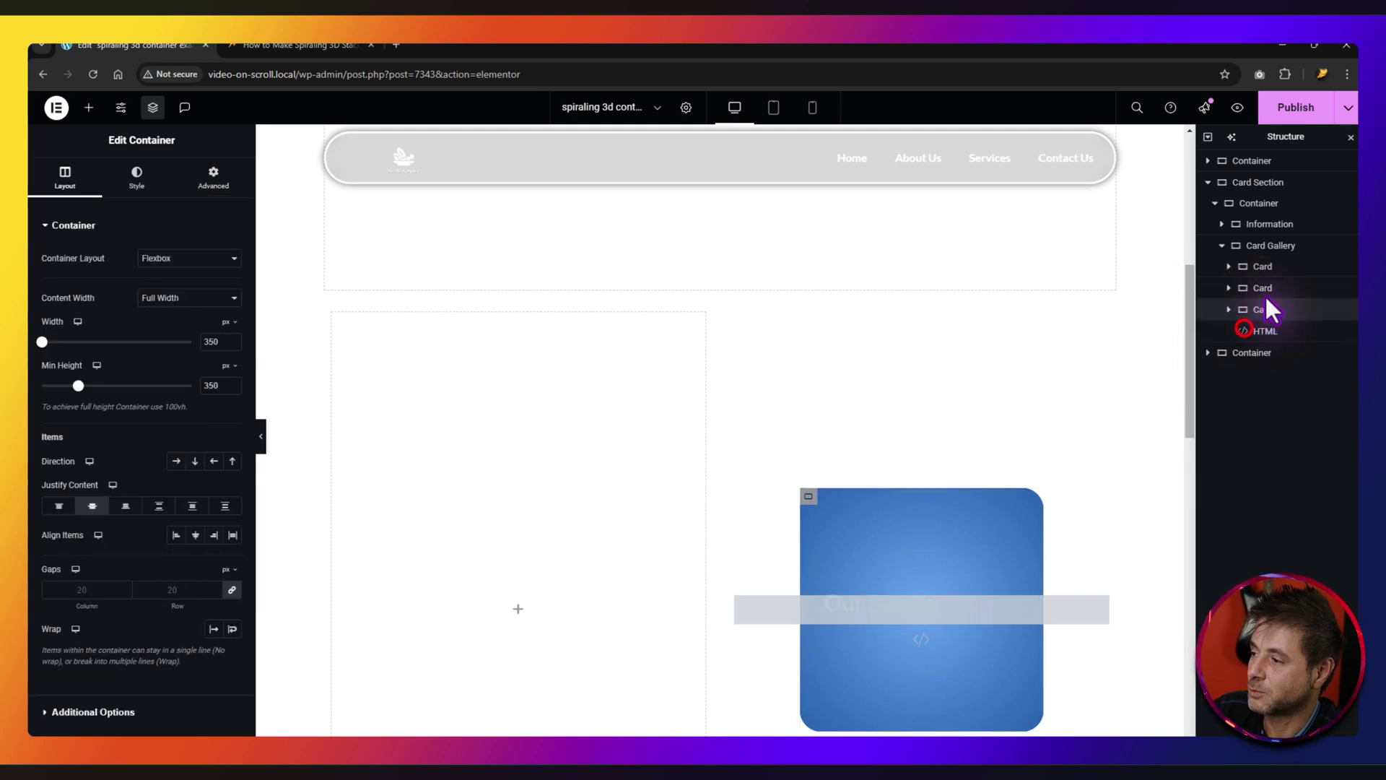
key("ctrl+d")
key("ctrl+d")
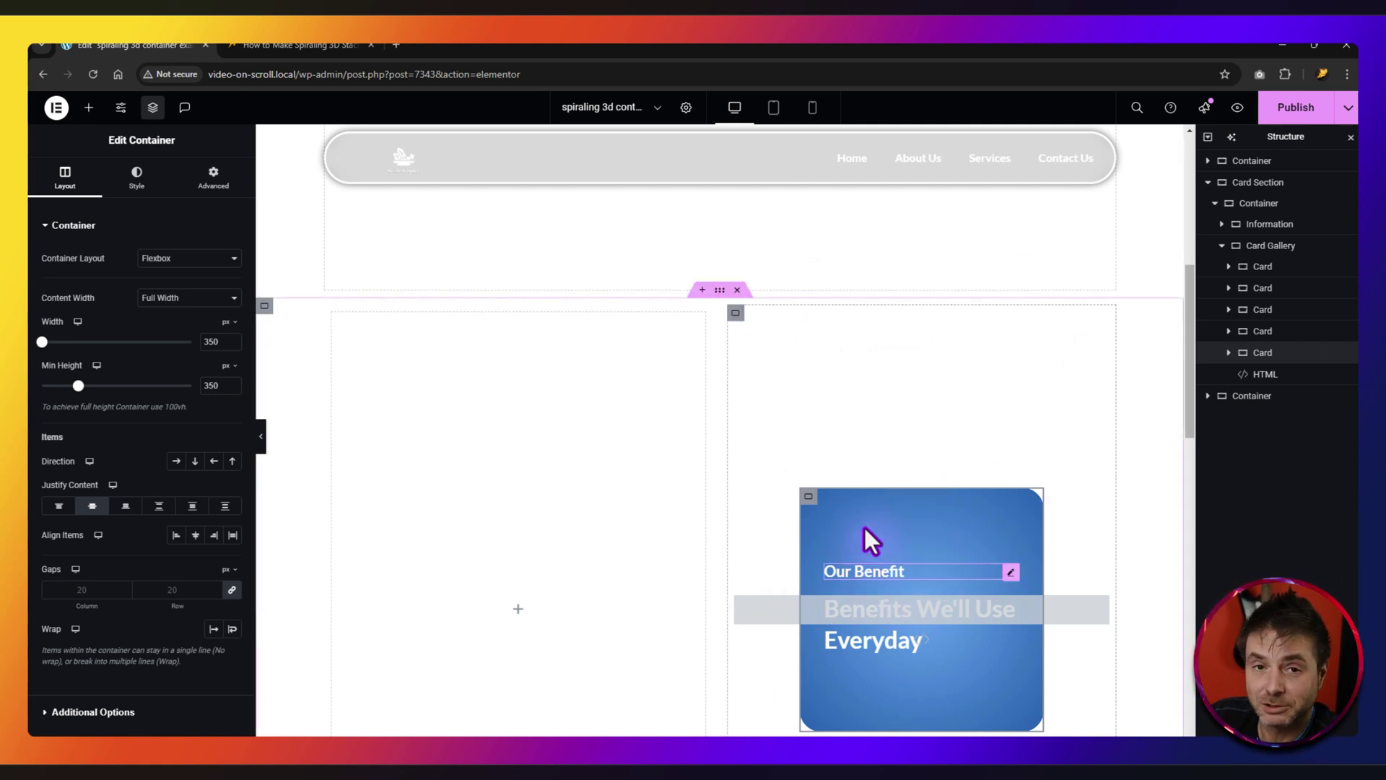
Step: Change the second Card's gradient background to #ABFFE8 for the first color and #1ABB8F for the second color
left_click(1257, 286)
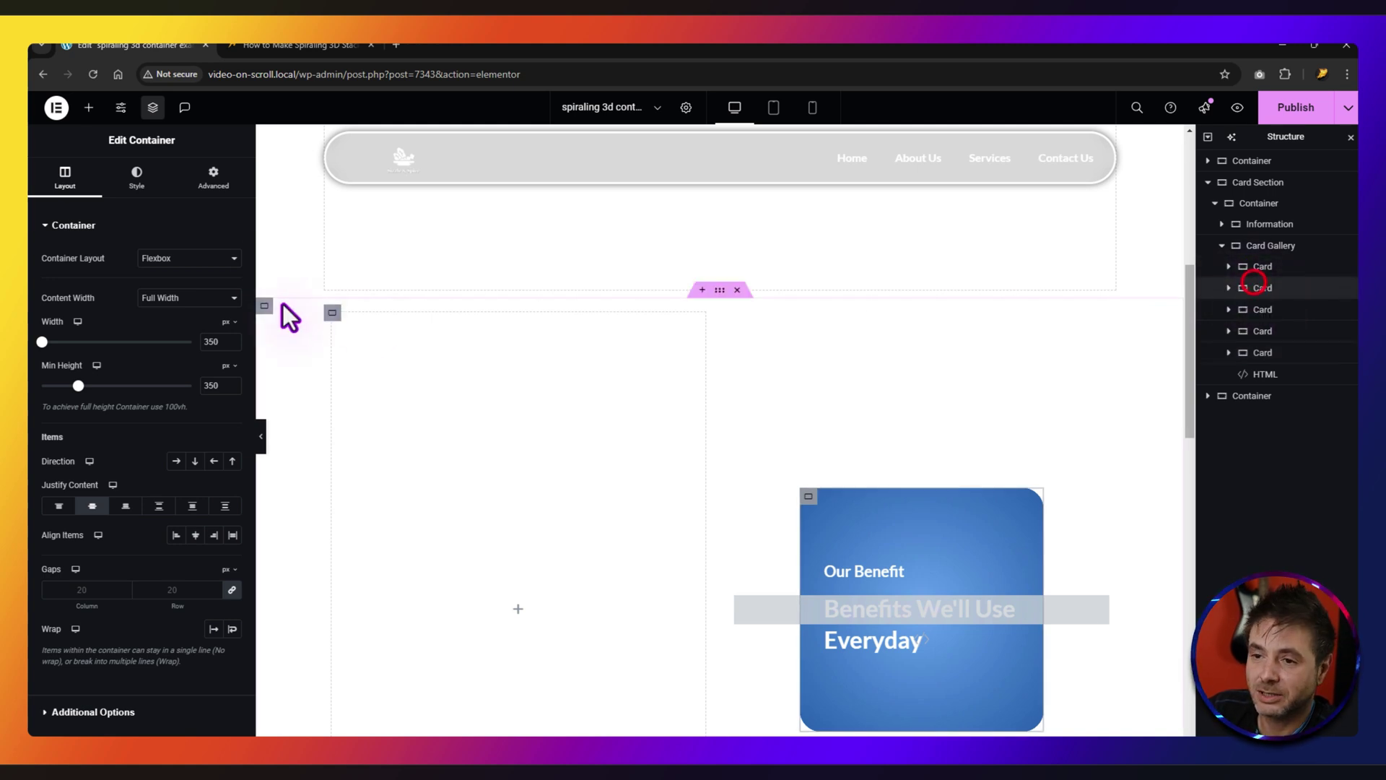
left_click(134, 177)
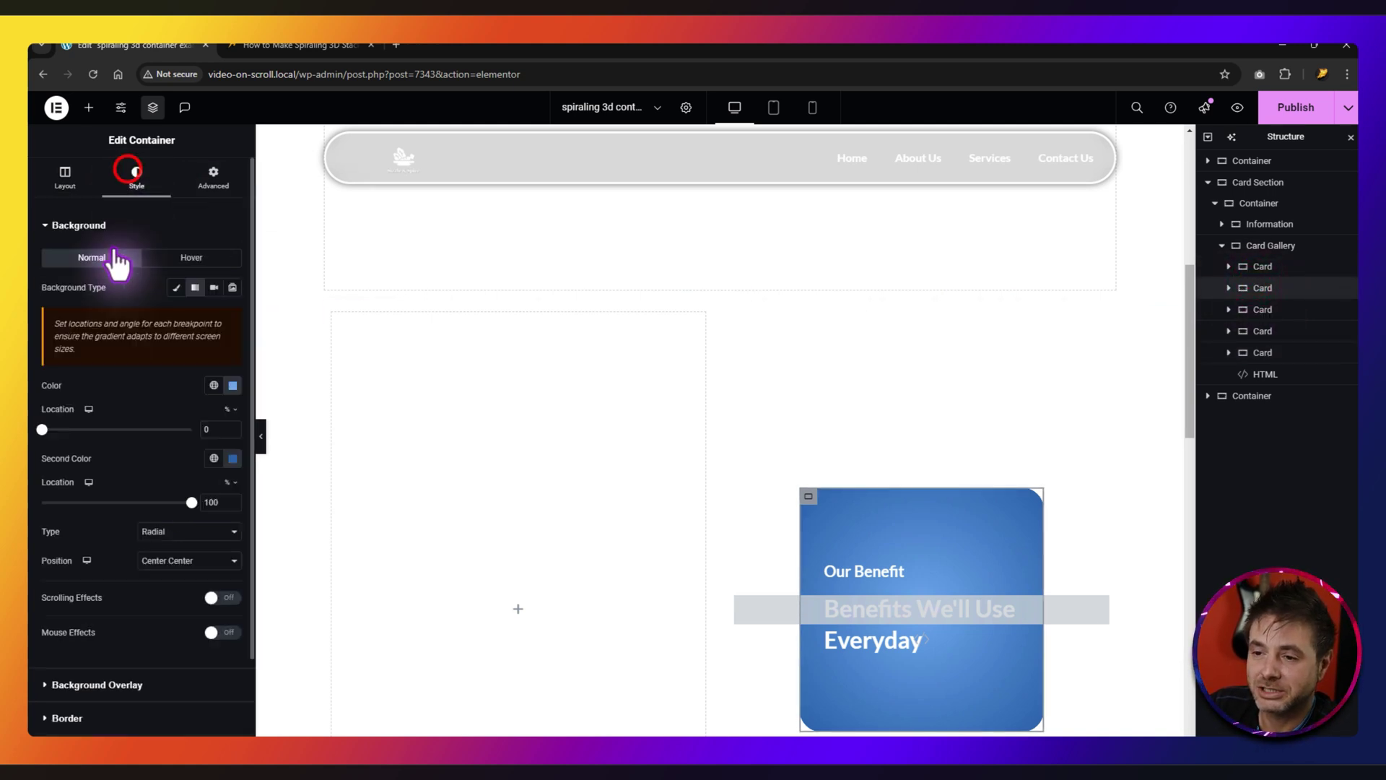
left_click(232, 385)
type("#ABFFE8")
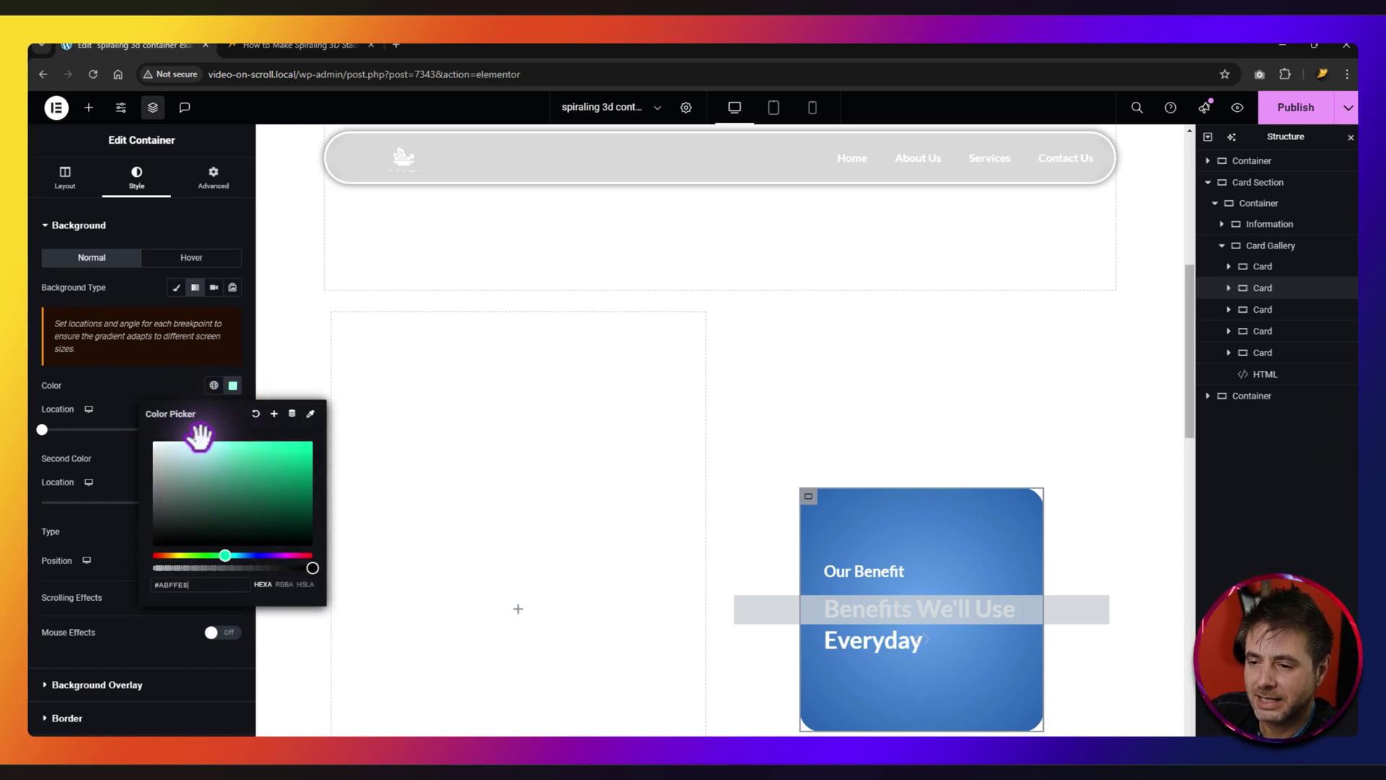
left_click(159, 378)
left_click(233, 458)
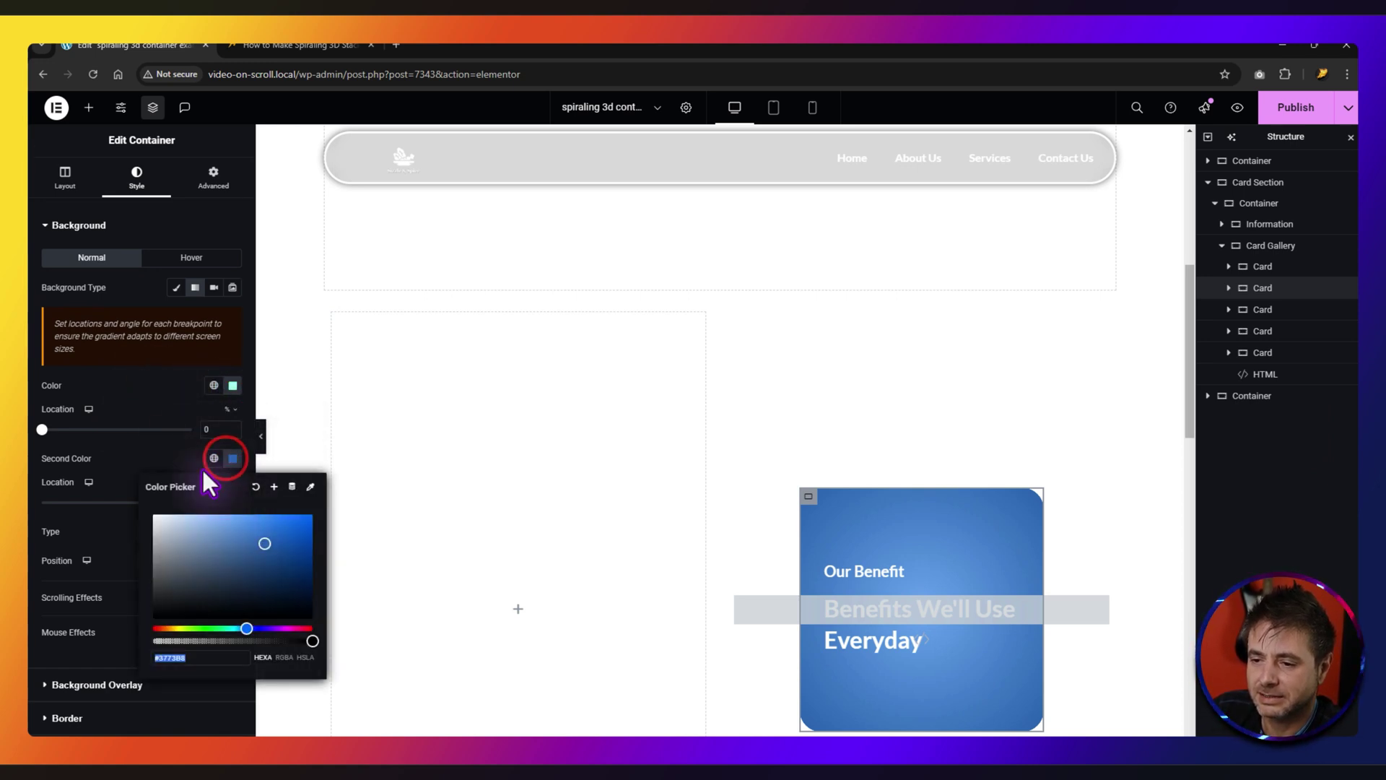
type("#1BBB8F")
left_click(204, 510)
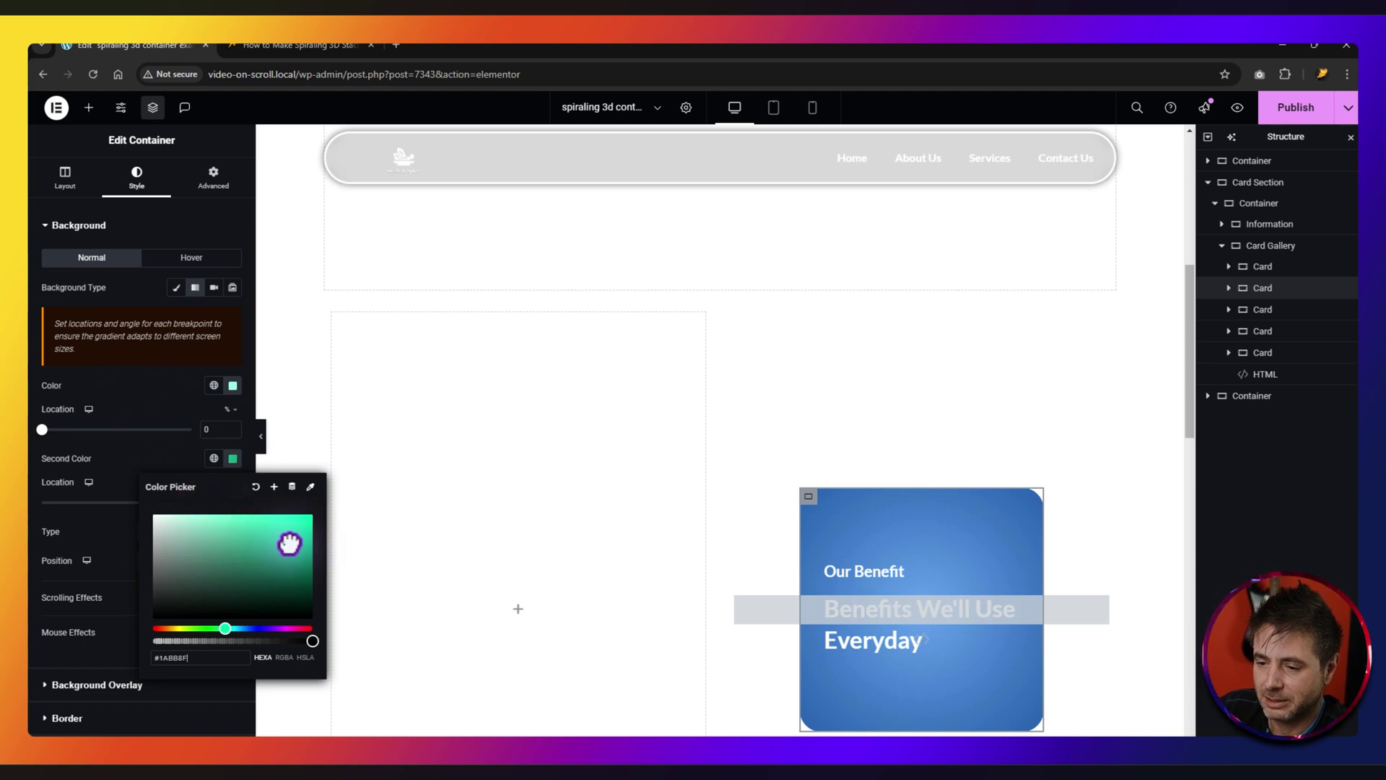
left_click(180, 455)
Step: Change the title of the second Card's lower heading to "Promote Financial Wellbeing"
left_click(1228, 287)
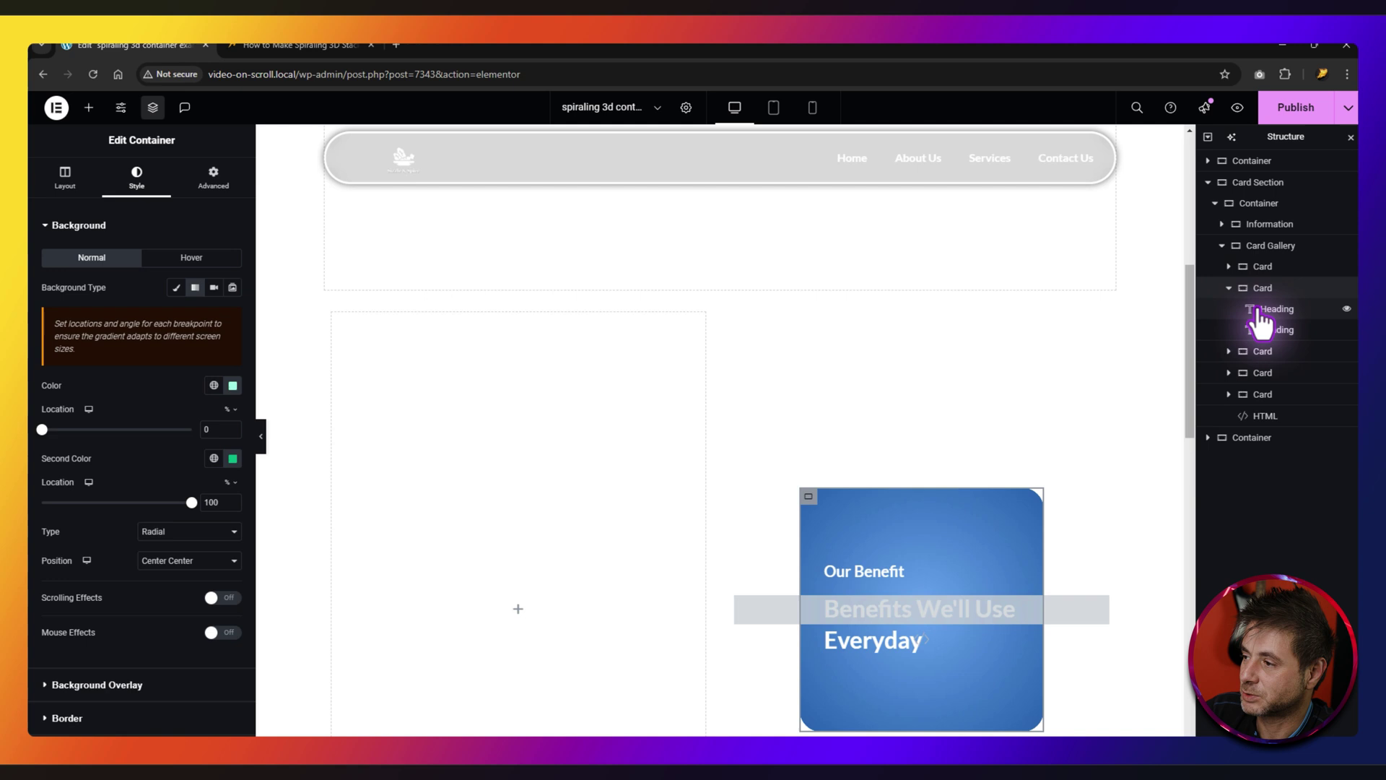
left_click(1228, 309)
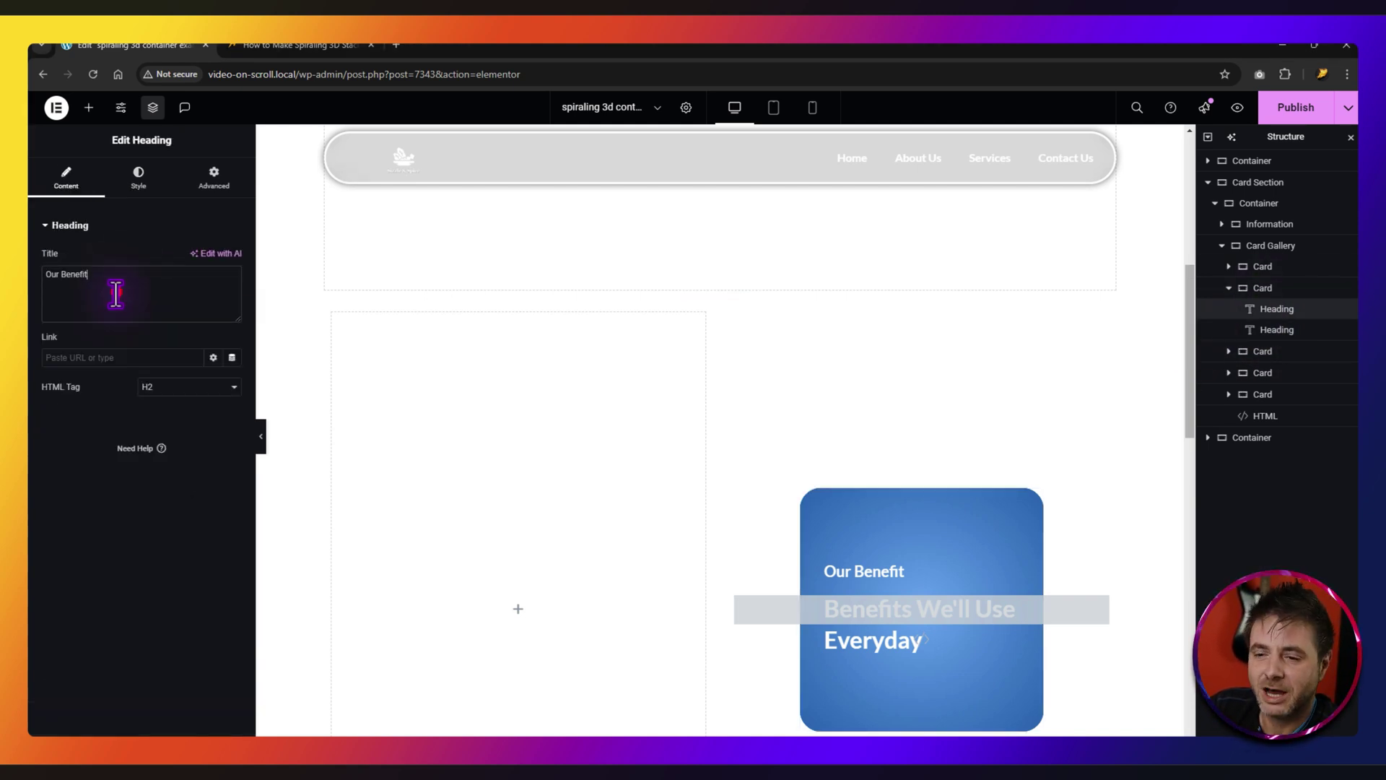
left_click(1276, 329)
left_click(187, 298)
key("ctrl+a")
type("Promote Financial Wellbeing")
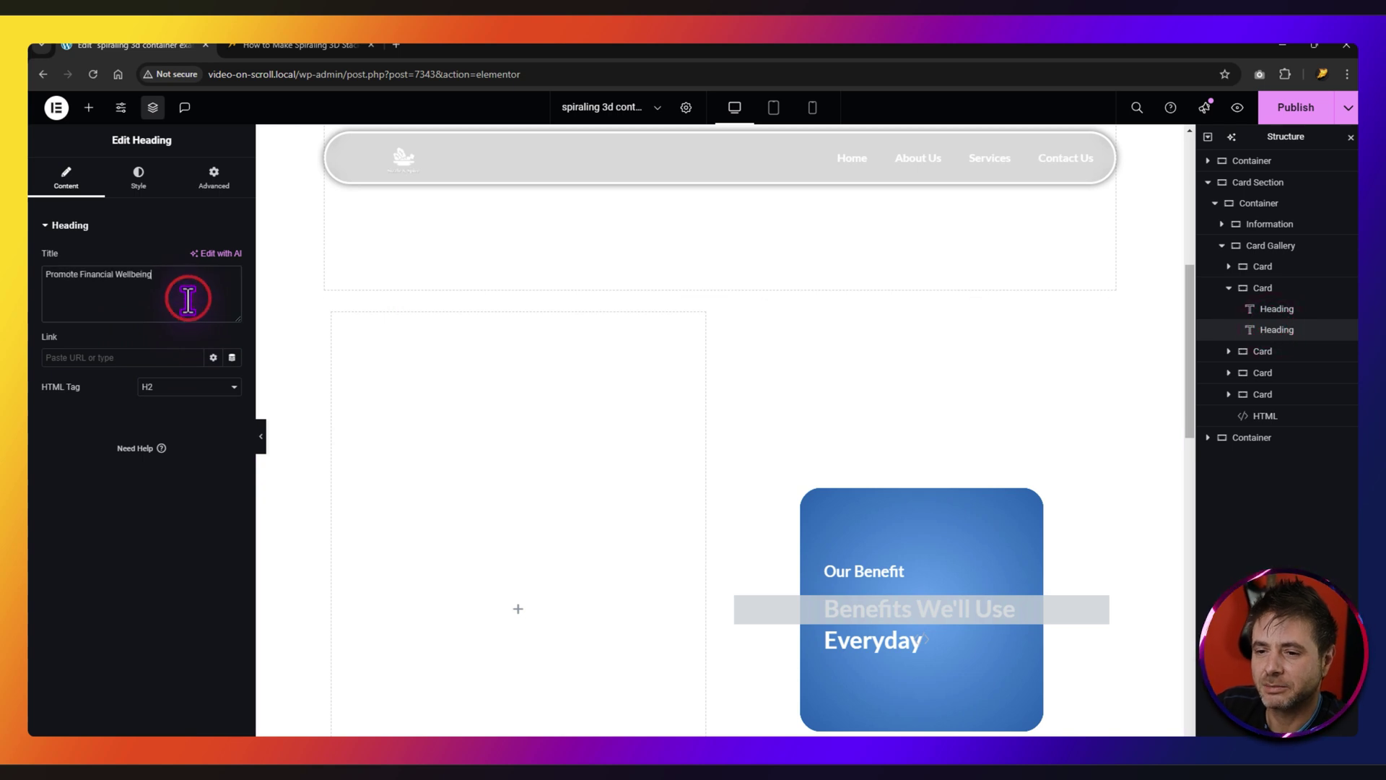
Step: Change the third Card's gradient background to light red for the first color and a darker red for the second color
left_click(1237, 351)
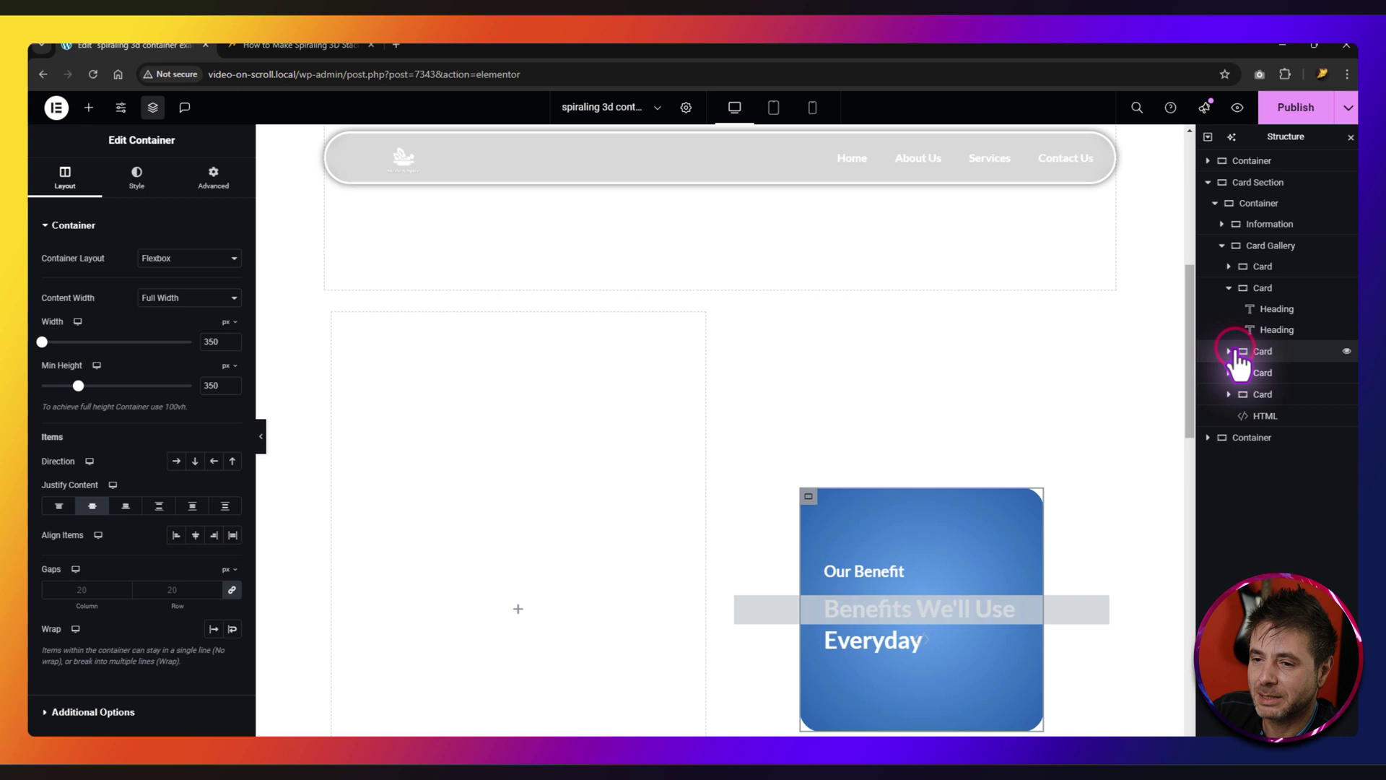
left_click(137, 173)
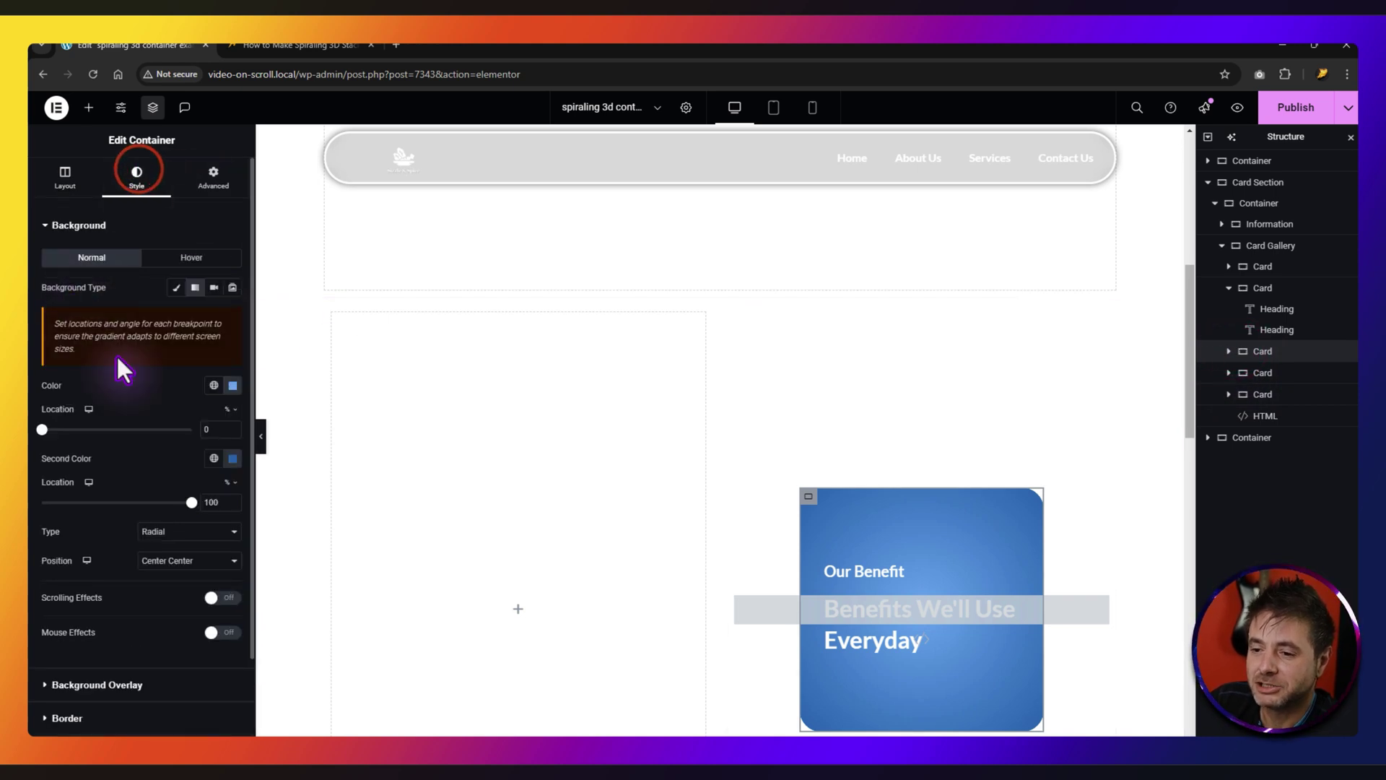
left_click(233, 385)
left_click_drag(201, 495, 229, 449)
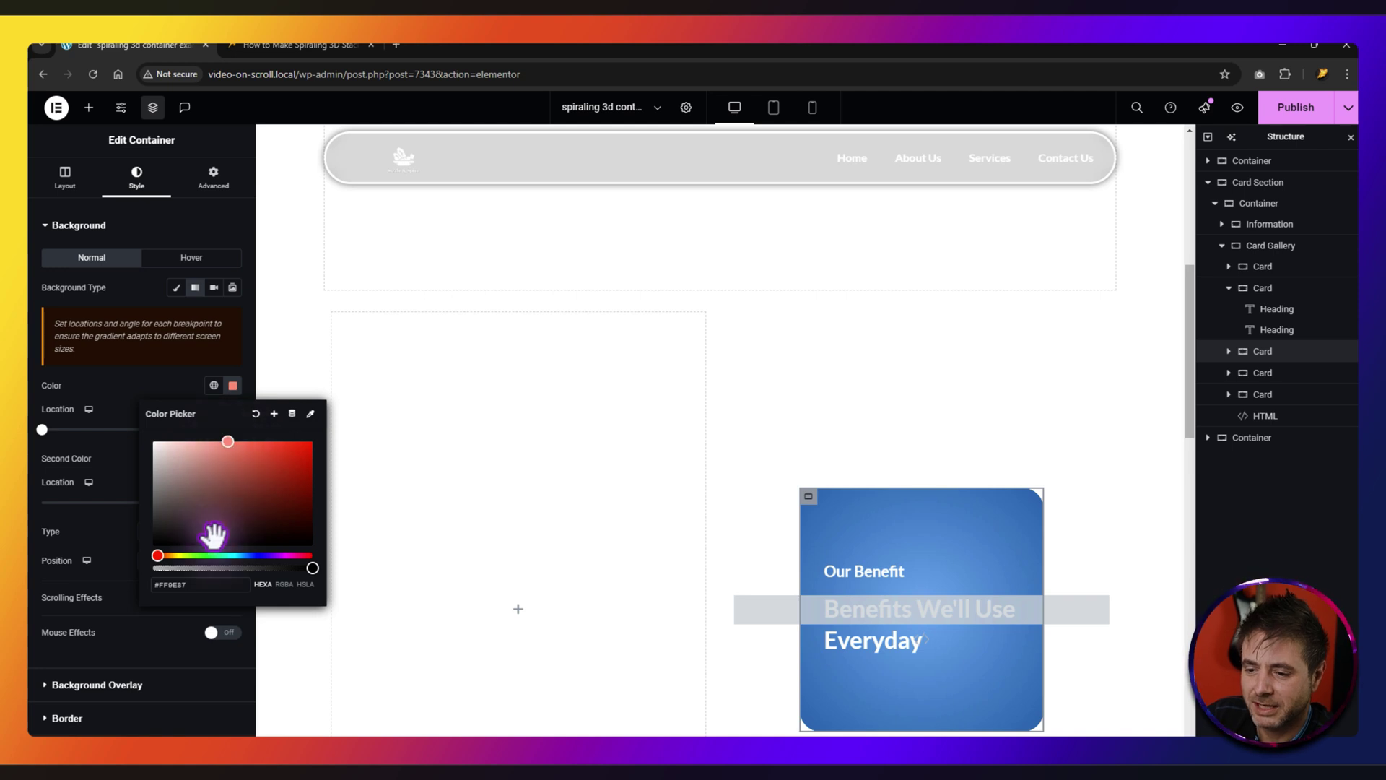
left_click(139, 383)
left_click(233, 459)
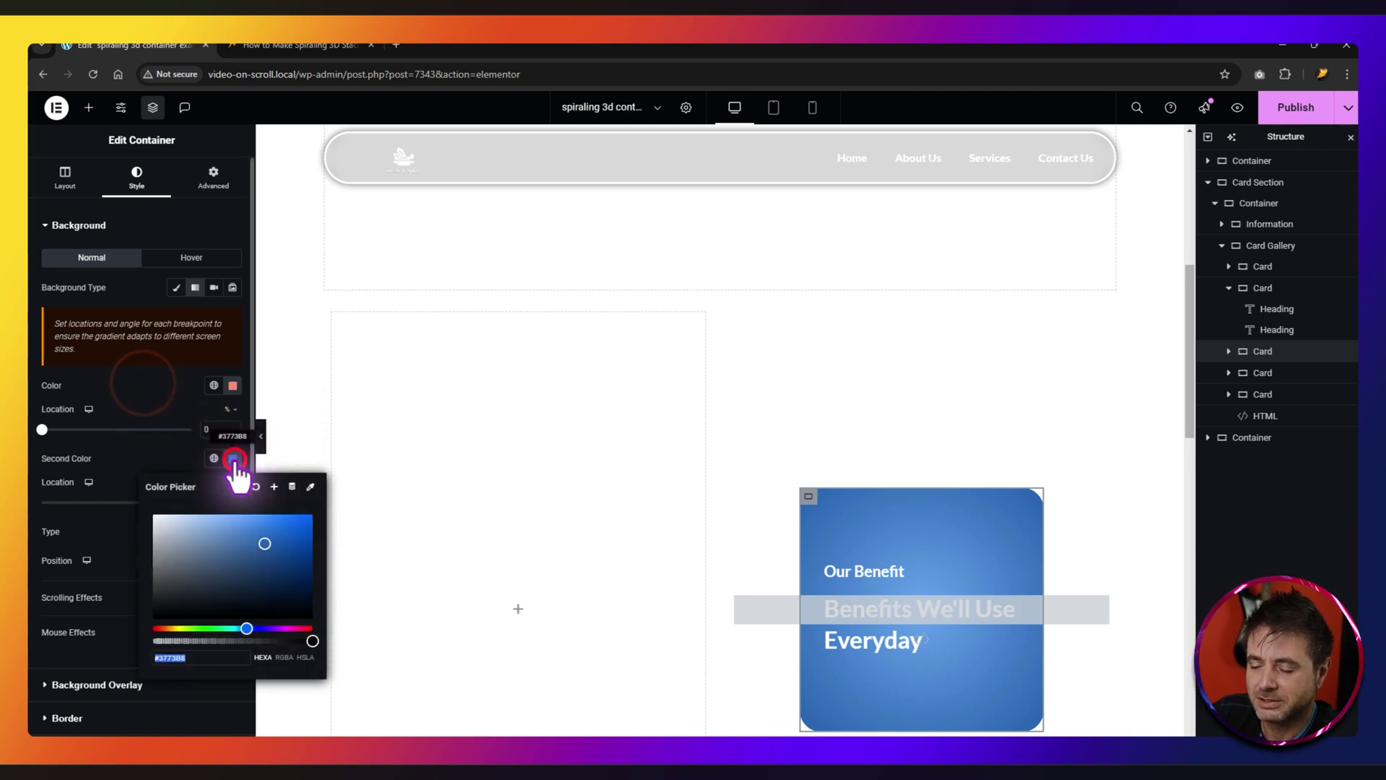
left_click_drag(228, 515, 276, 527)
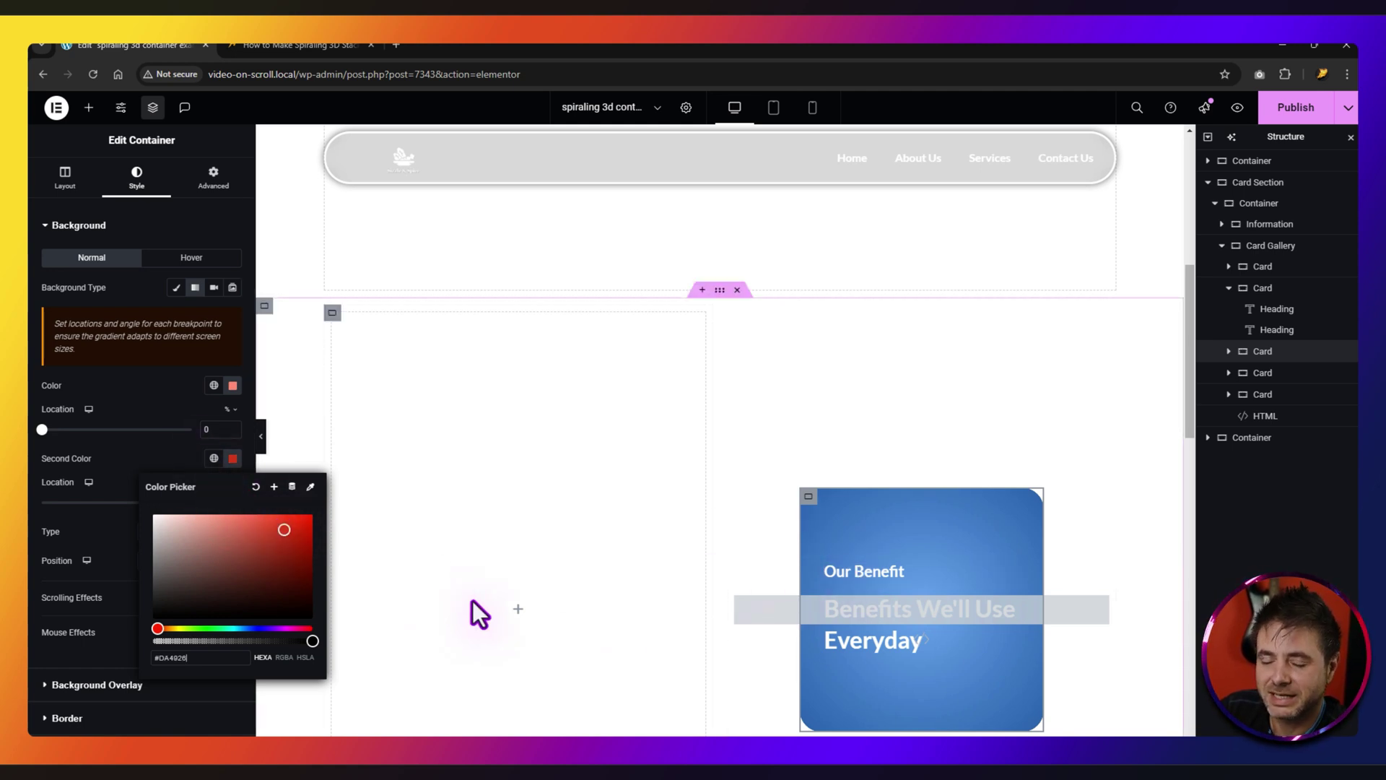
Step: Change the title of the third Card's lower heading to "Friendly Staff Ready To Help"
left_click(1229, 351)
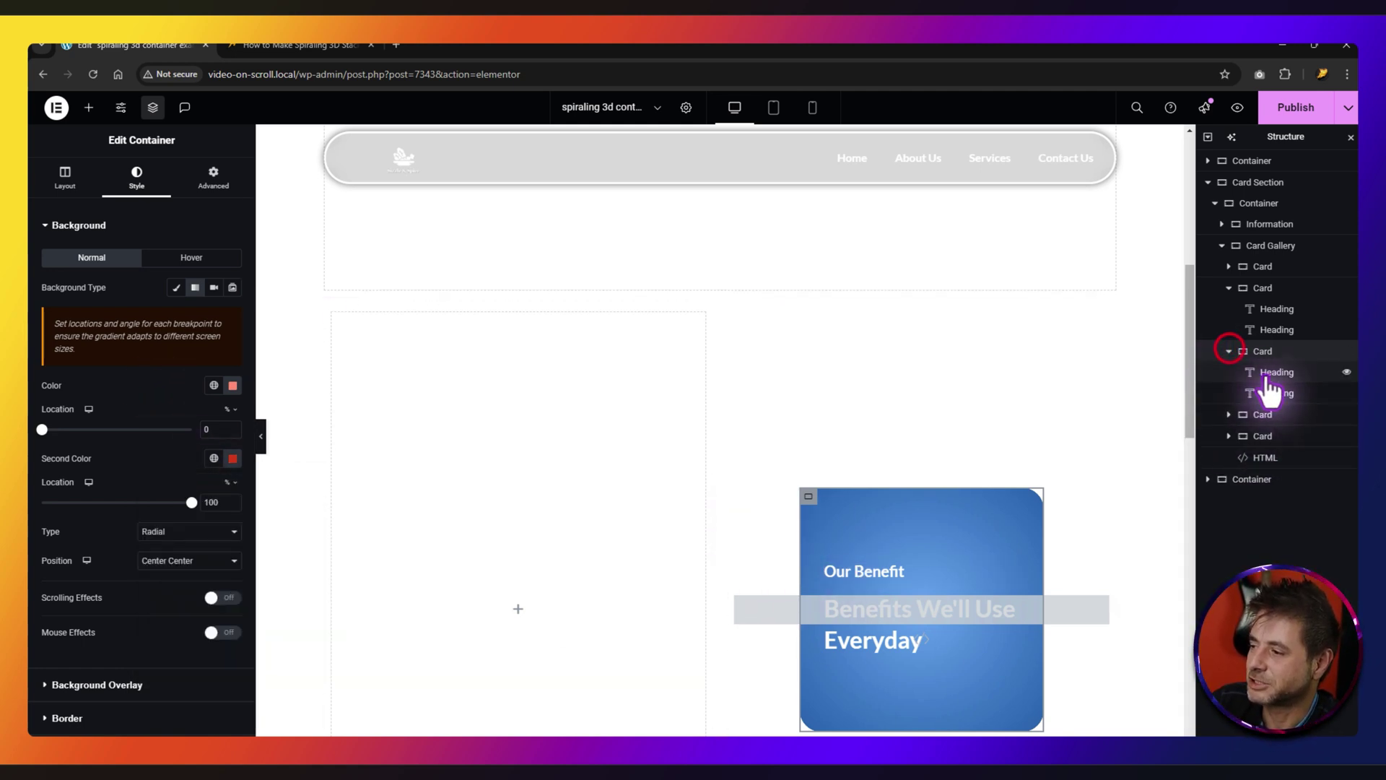
left_click(1266, 372)
left_click(126, 287)
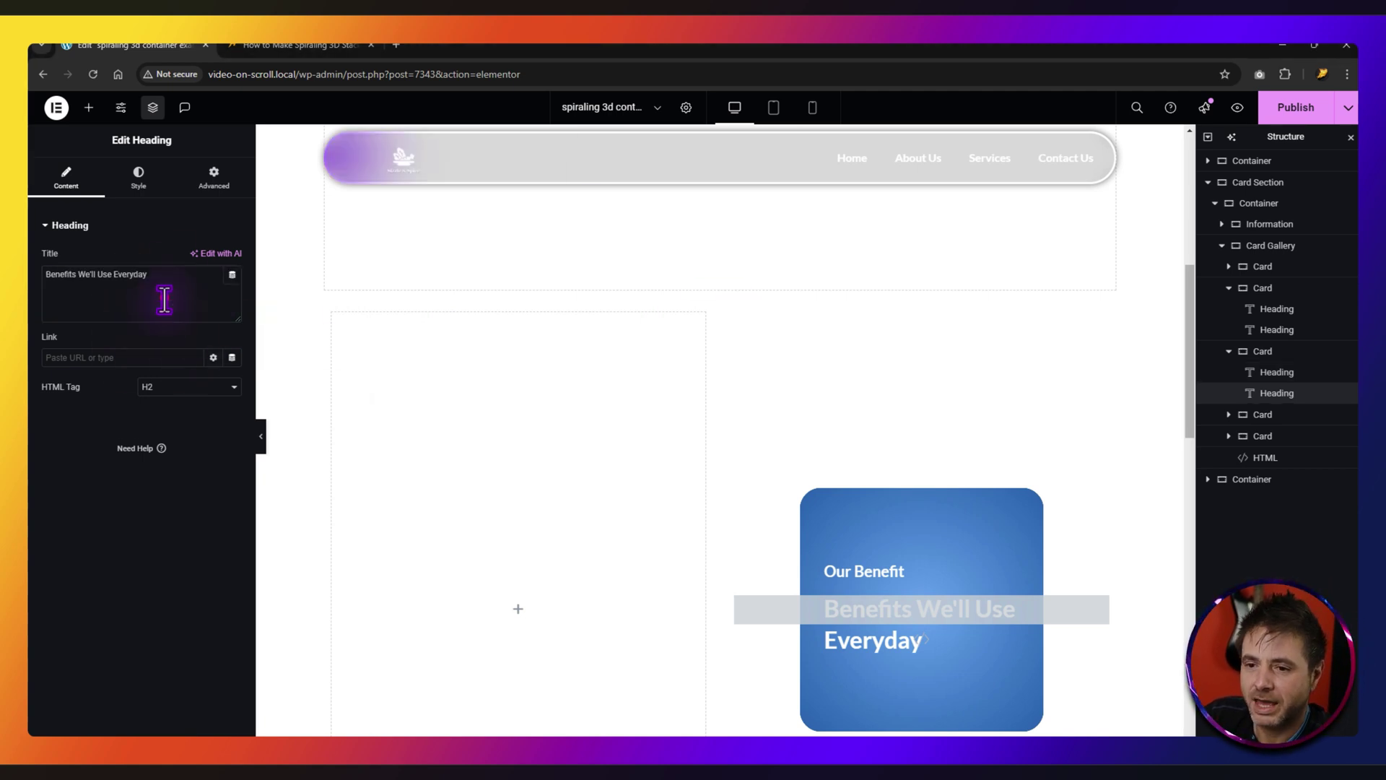
left_click(164, 297)
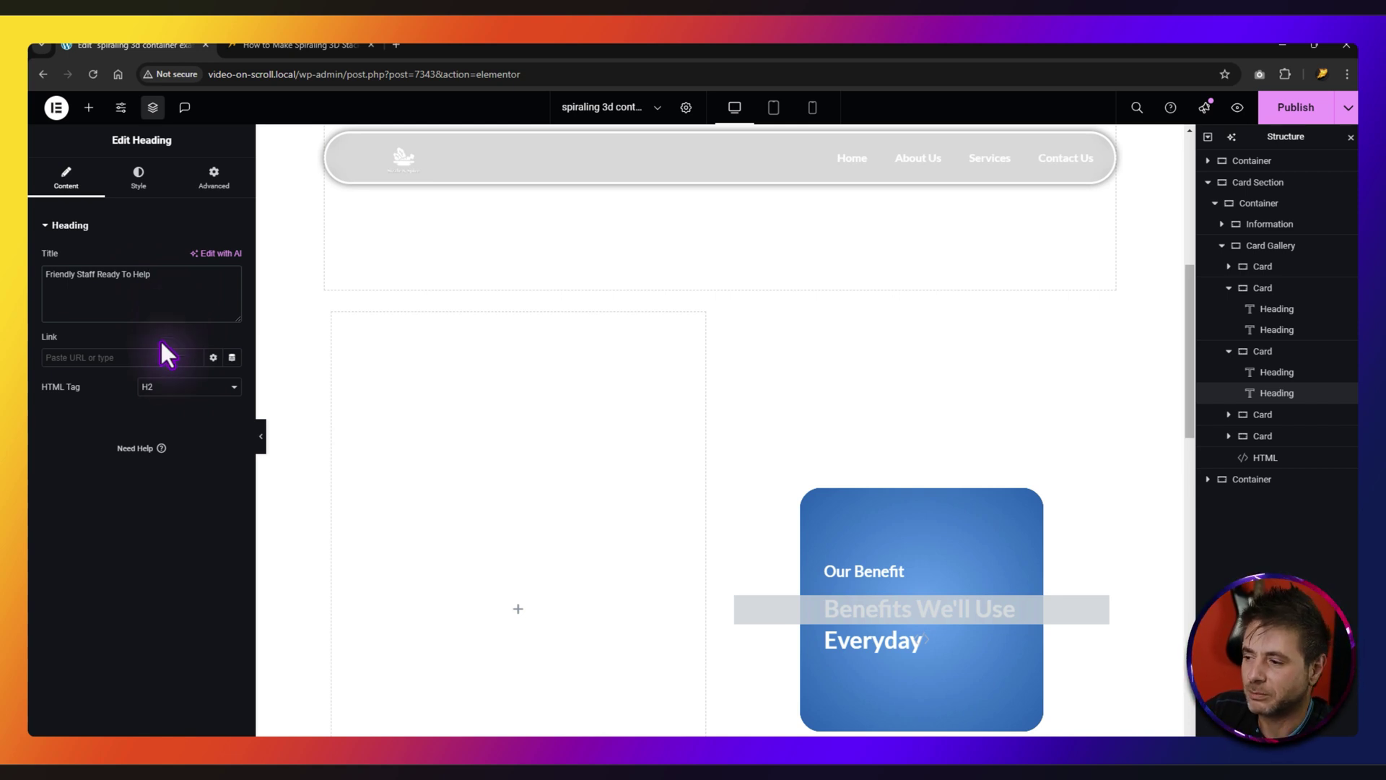
Step: Change the first color of the fourth Card's gradient background to a pale yellow
left_click(1229, 287)
left_click(1229, 309)
left_click(1229, 330)
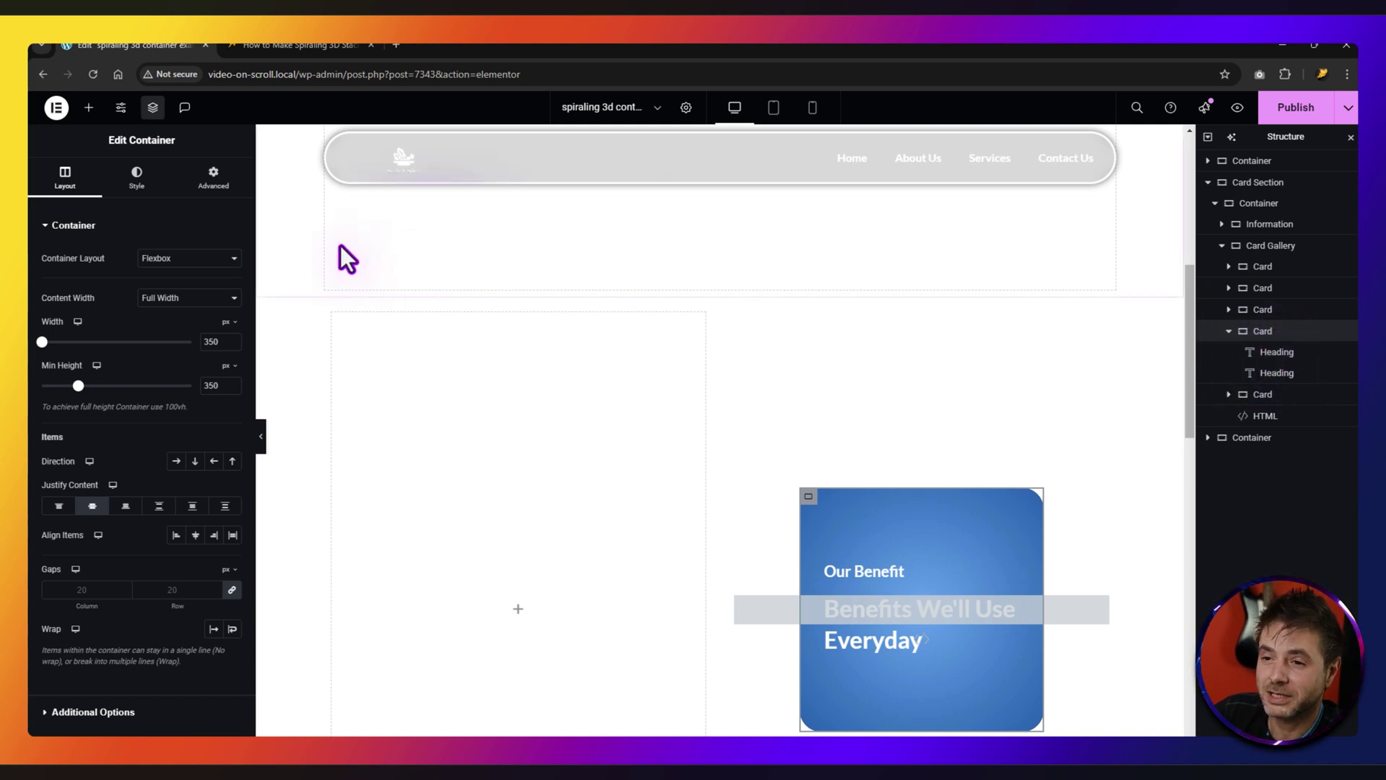
left_click(144, 179)
left_click(232, 385)
left_click(179, 555)
left_click(206, 442)
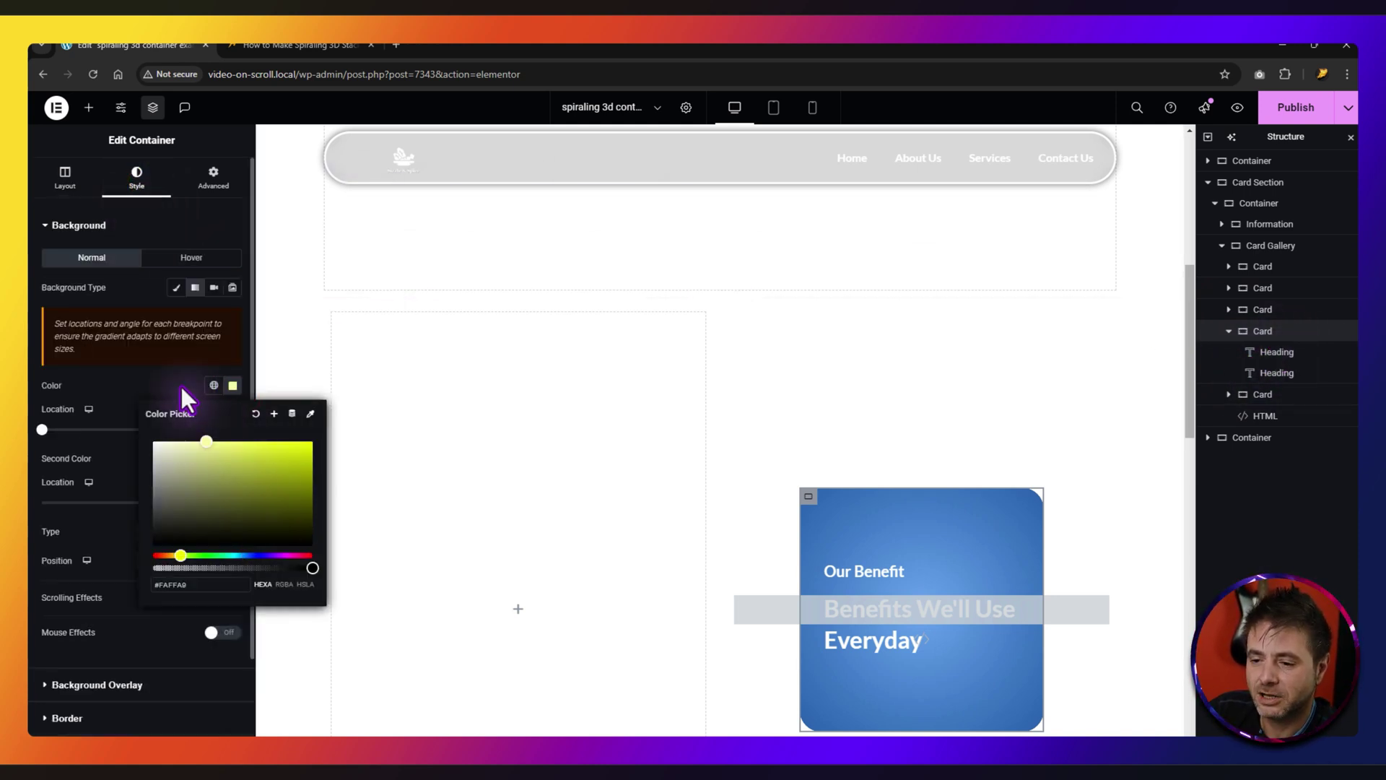
left_click(163, 356)
Step: Set the fourth Card's second gradient color to a darker yellow and make its first color slightly deeper
left_click(233, 459)
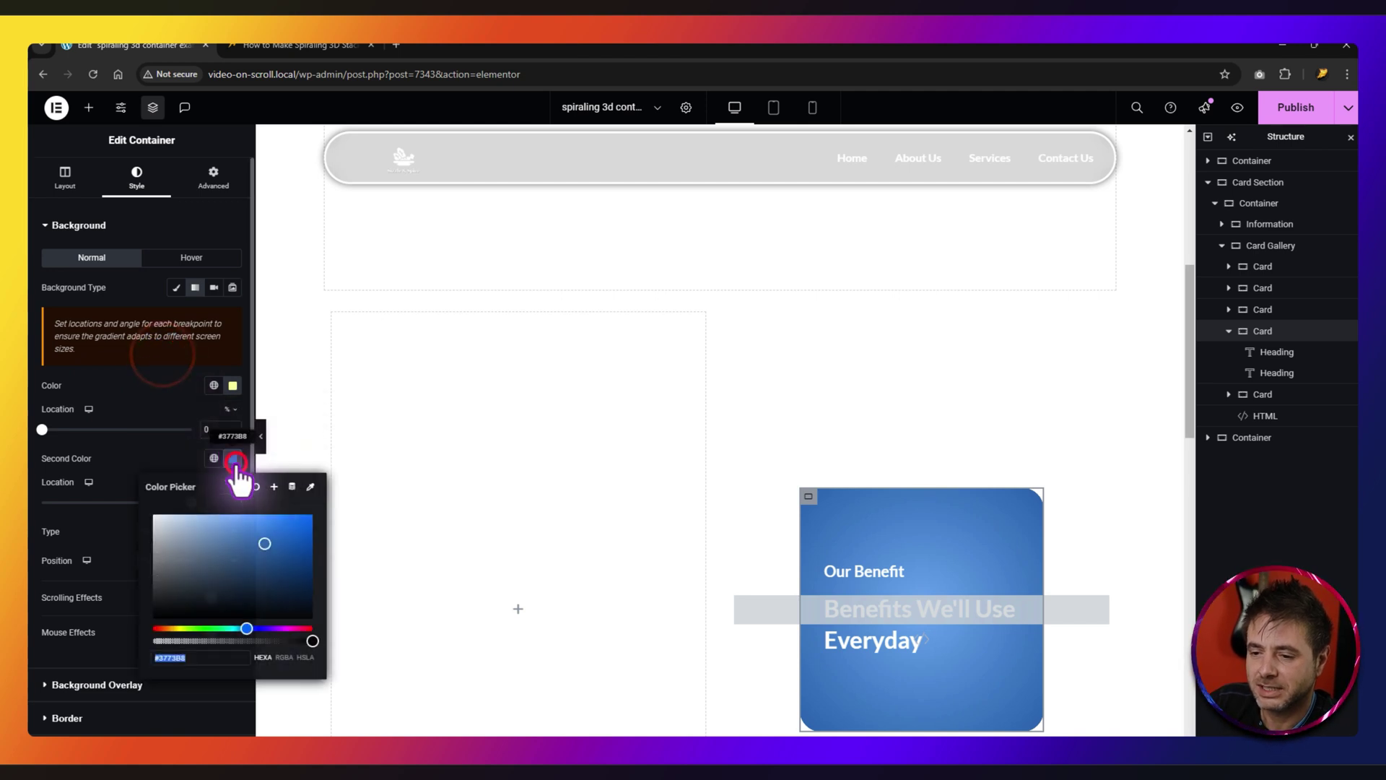
left_click_drag(206, 514, 294, 541)
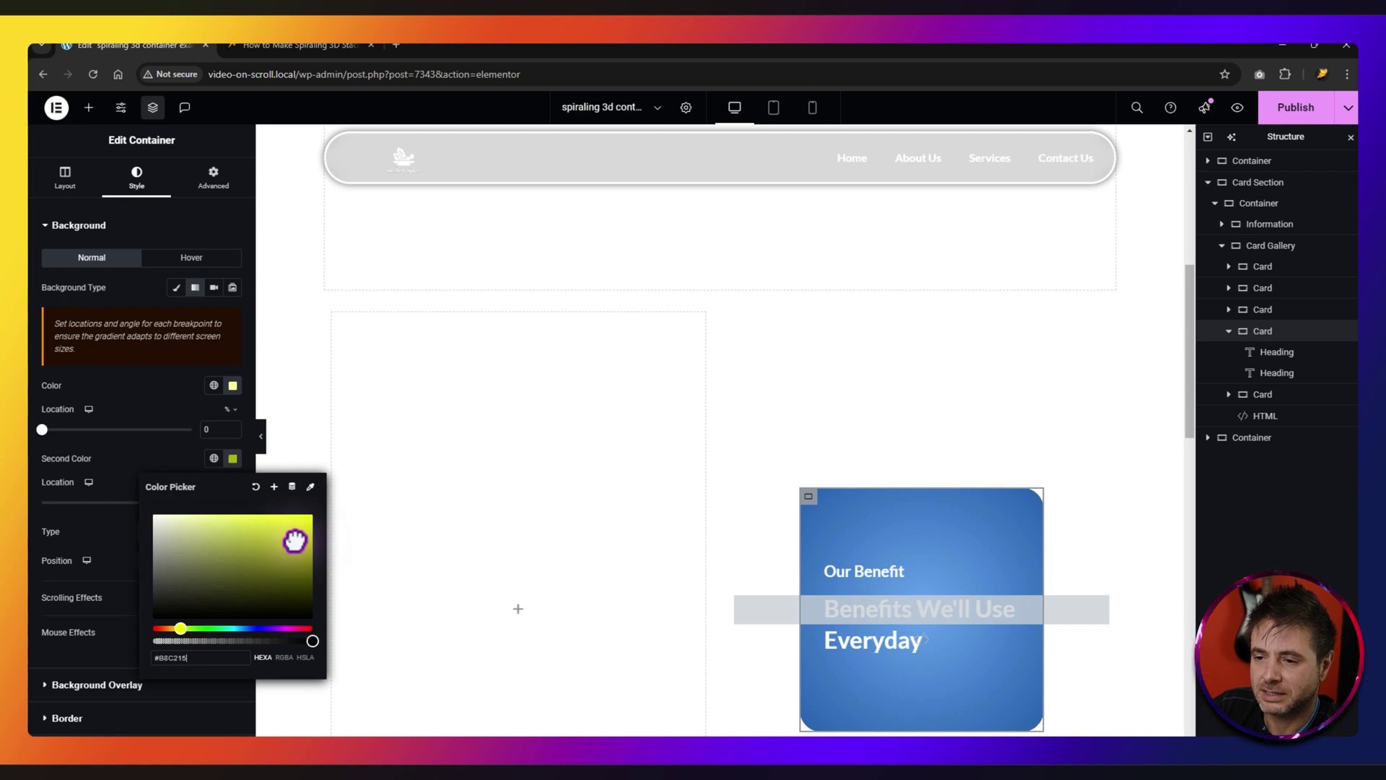
left_click(232, 385)
left_click_drag(210, 443, 220, 448)
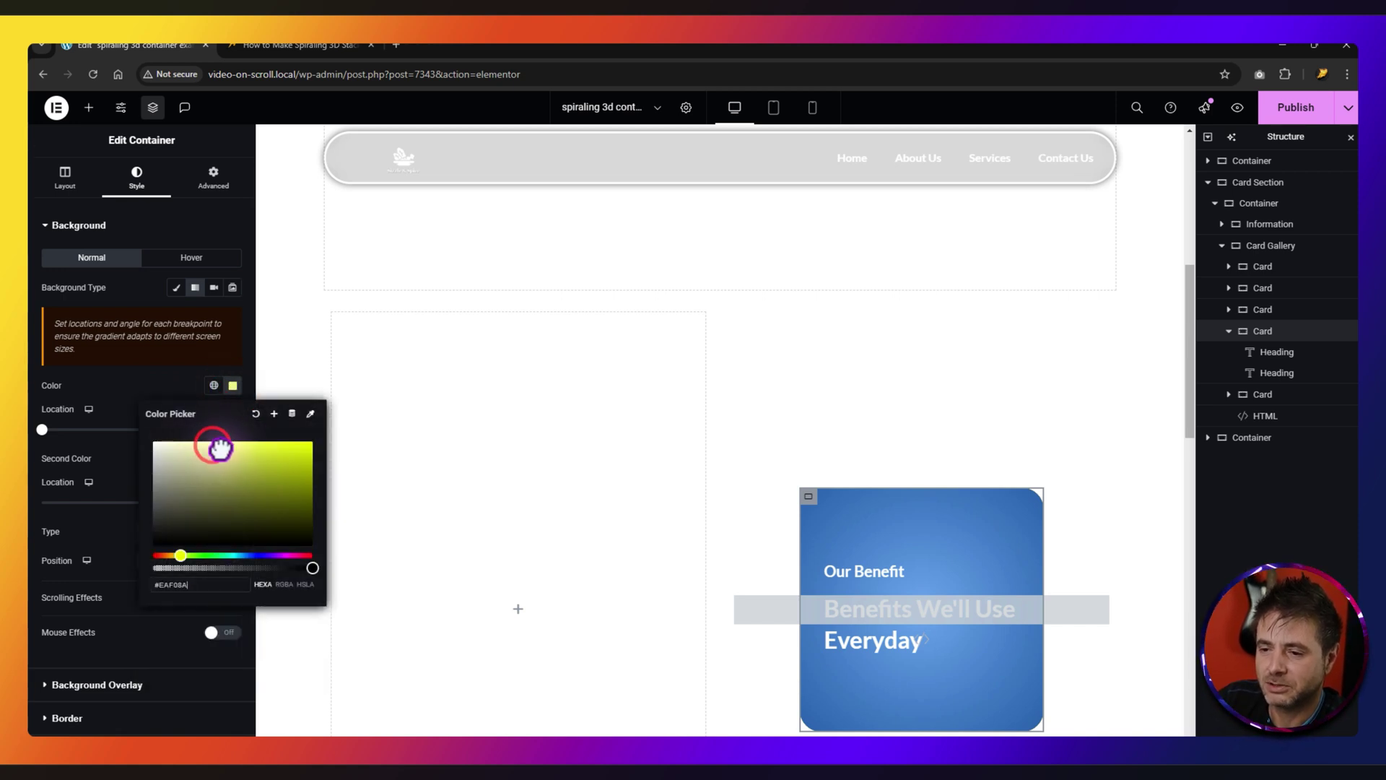
left_click(179, 365)
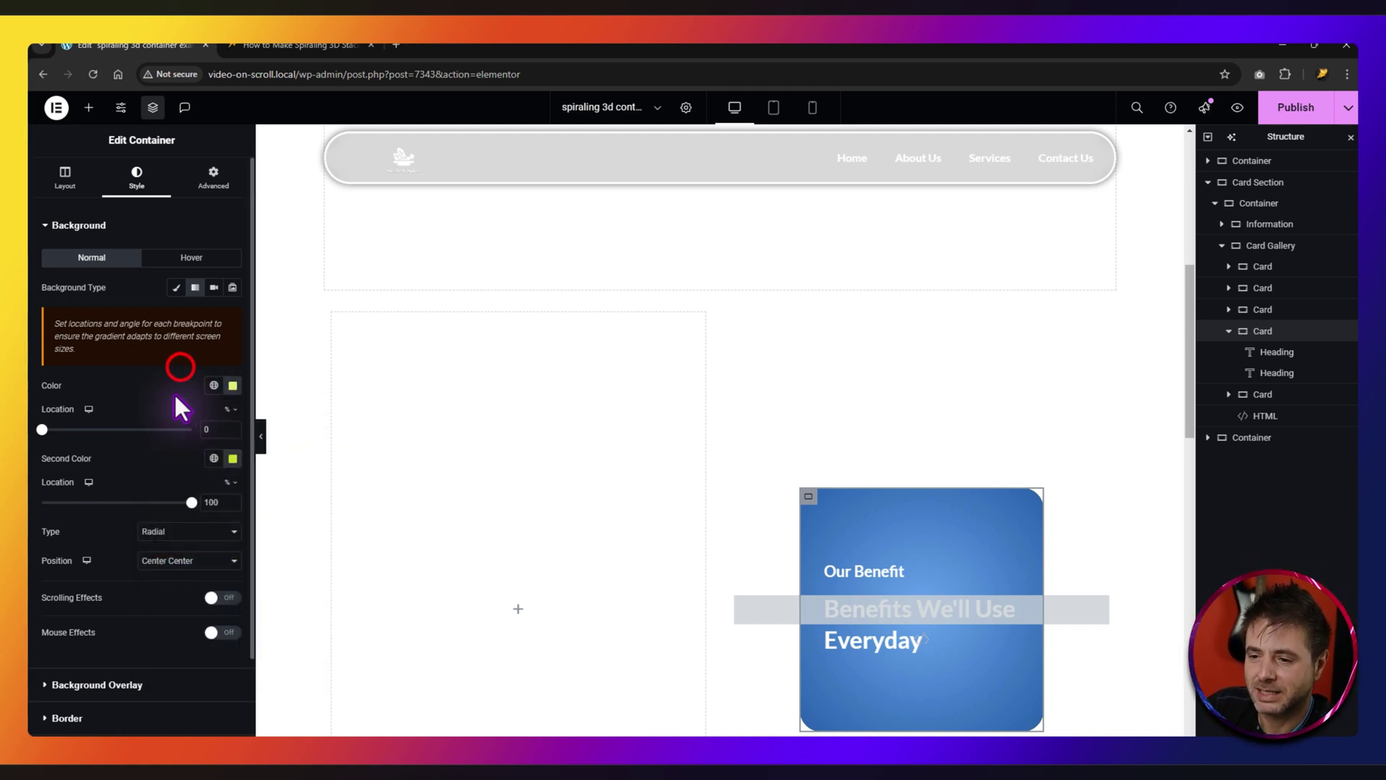
Step: Change the fourth Card's heading titles to "Our Jobs" for the upper one and "Find Great People" for the lower one
left_click(1266, 354)
left_click(162, 295)
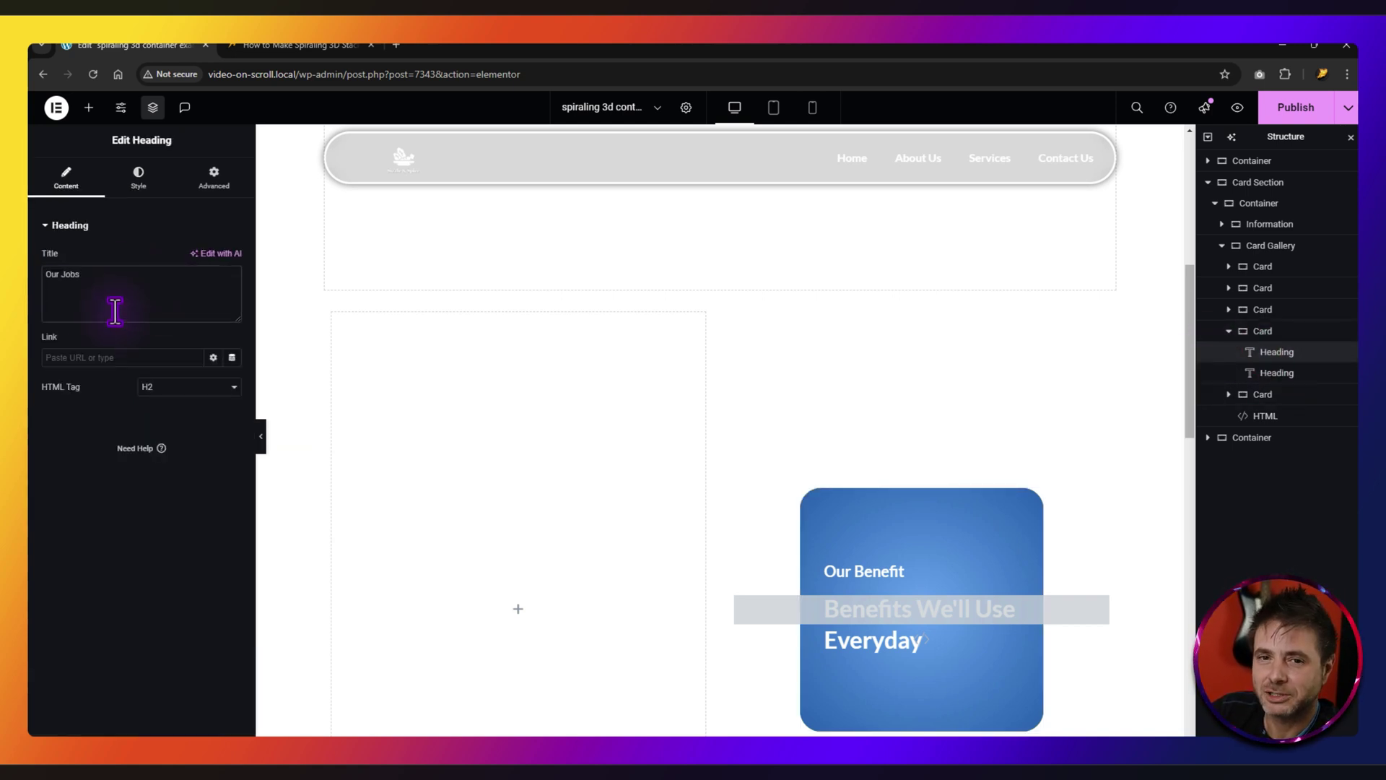
left_click(484, 390)
triple_click(142, 294)
type("Find Great People")
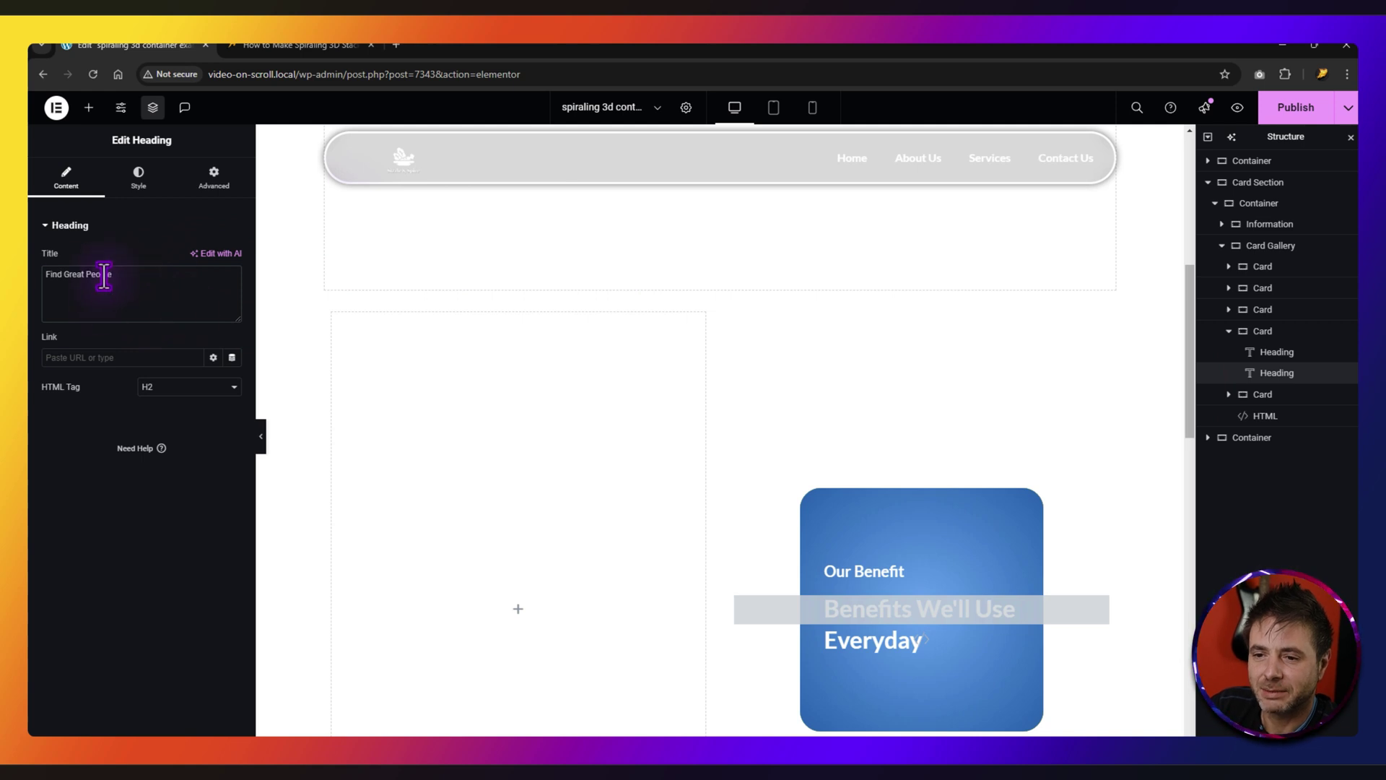
Step: Change the fifth Card's gradient background to light magenta for the first color and darker magenta for the second color
left_click(1229, 395)
left_click(1253, 396)
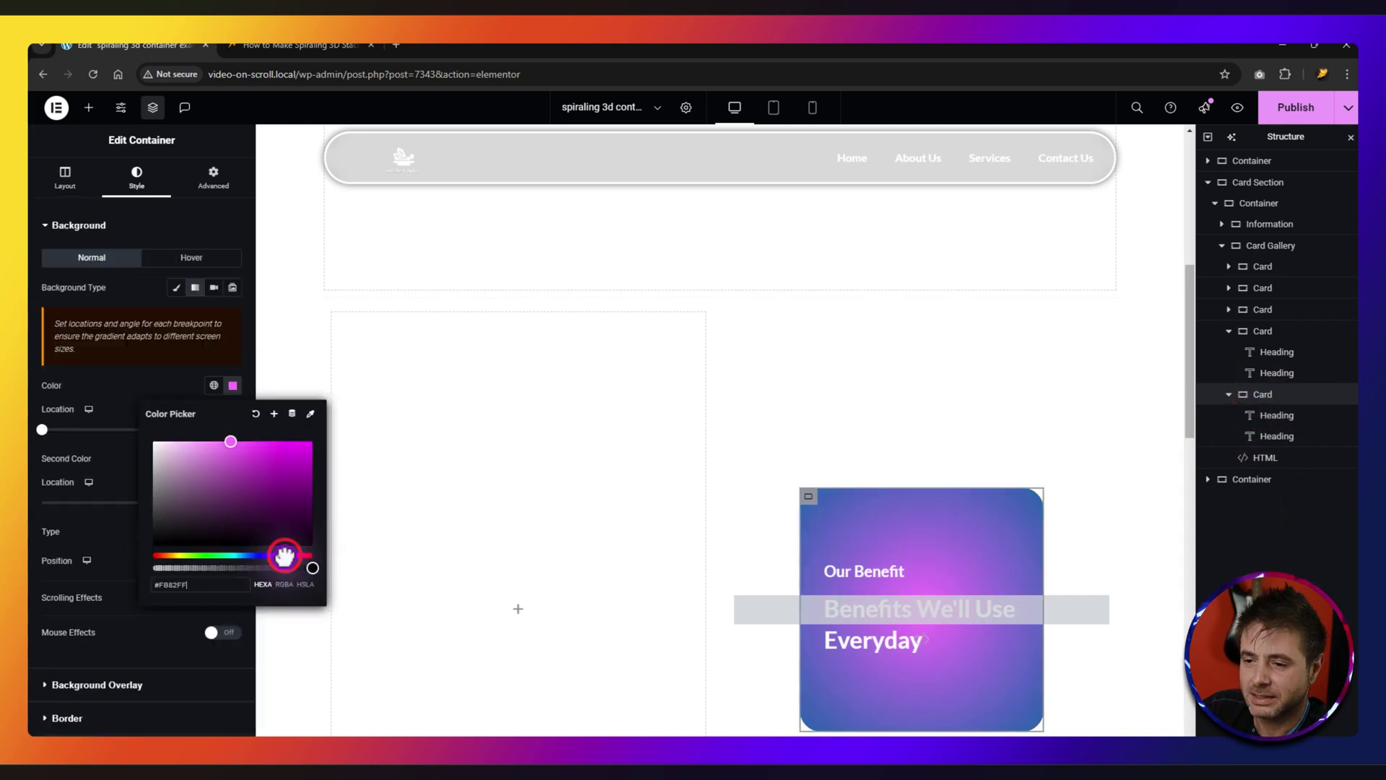
left_click_drag(231, 441, 229, 444)
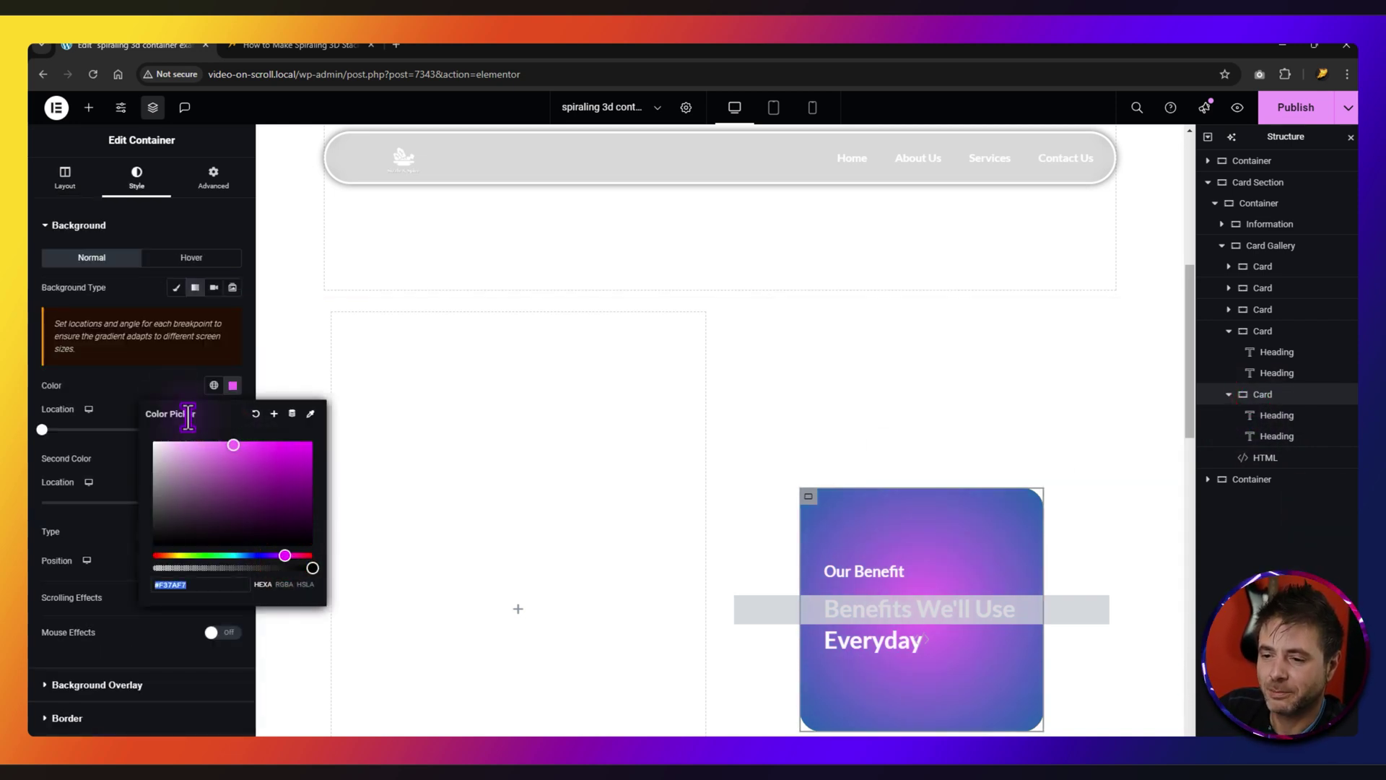
left_click(156, 373)
left_click(233, 460)
left_click_drag(233, 519, 272, 531)
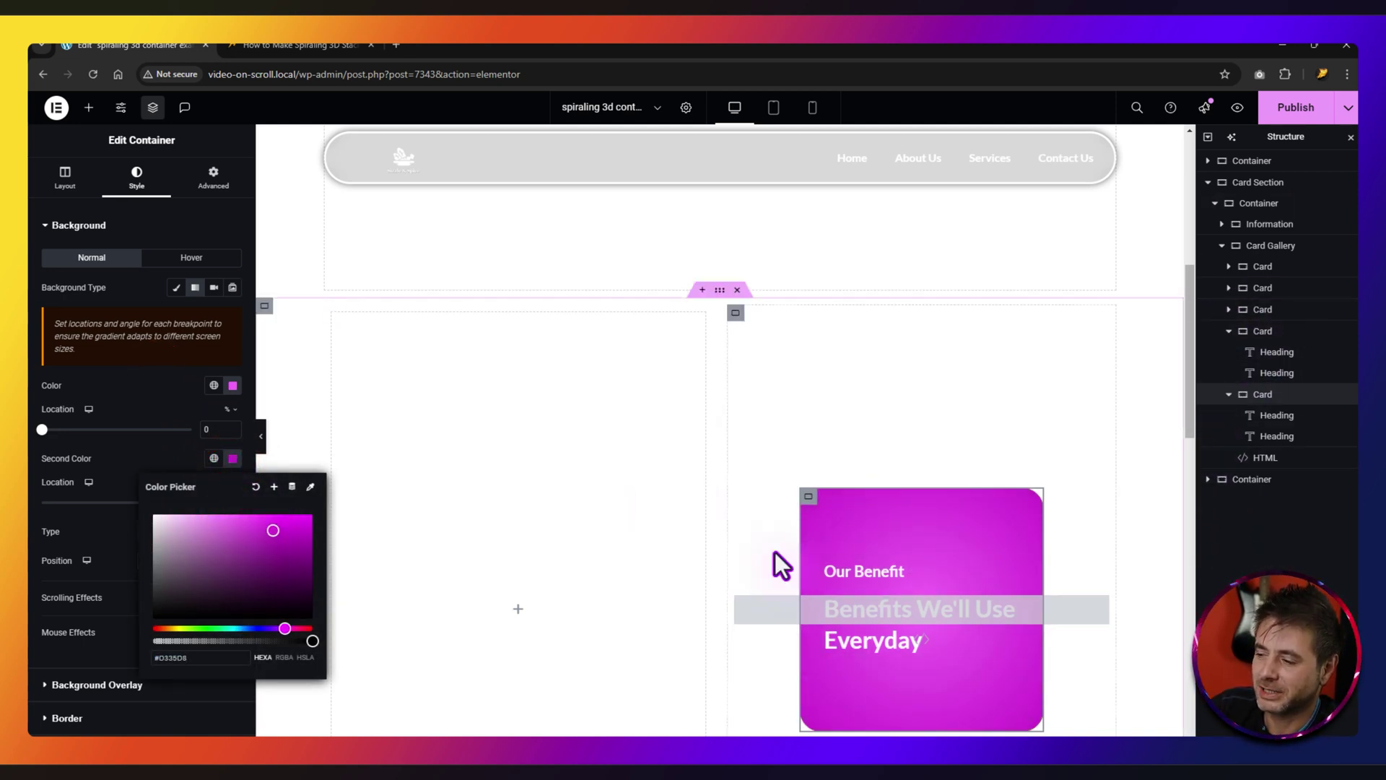
left_click(233, 386)
left_click_drag(226, 442, 217, 445)
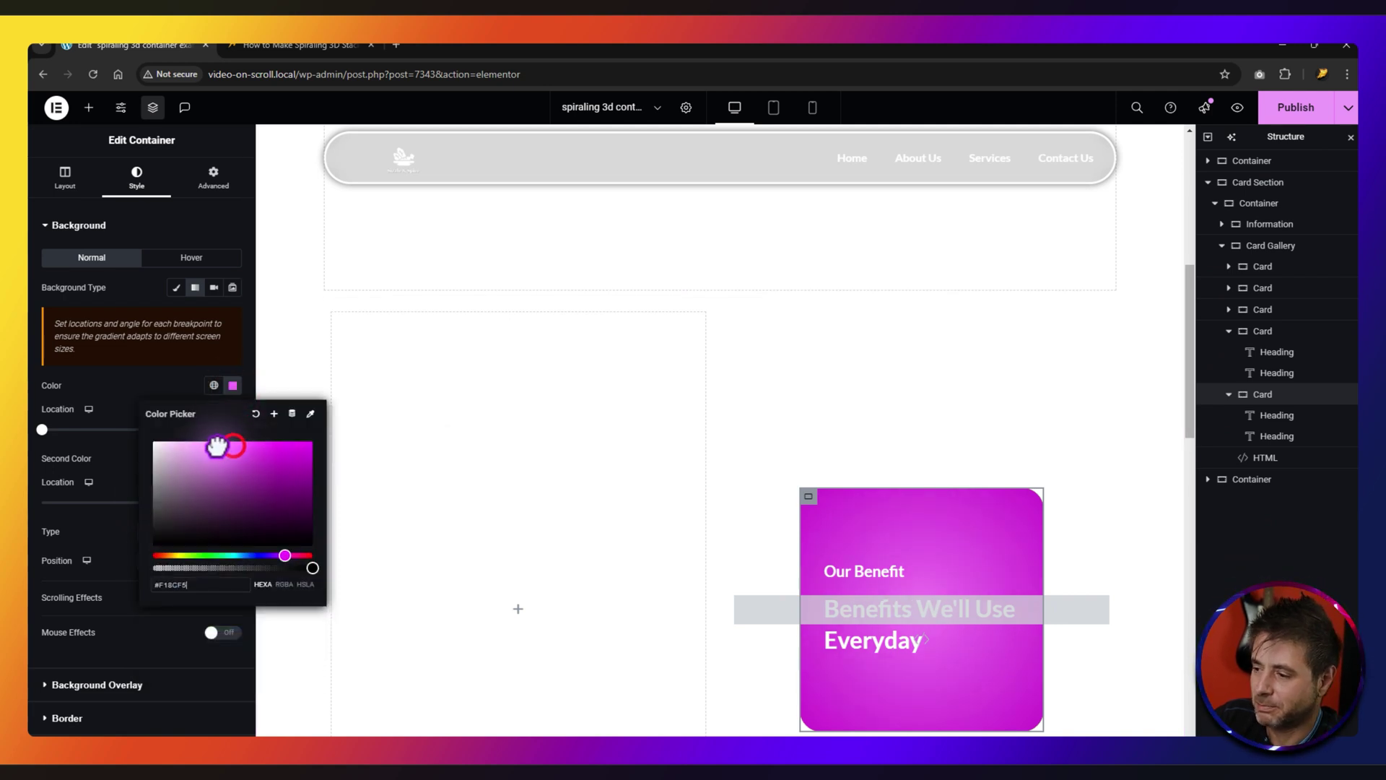
Step: Change the fifth Card's heading titles to "Our Passions" for the upper one and "Your happiness is our reward" for the lower one
left_click(1271, 416)
double_click(64, 274)
type("Passions")
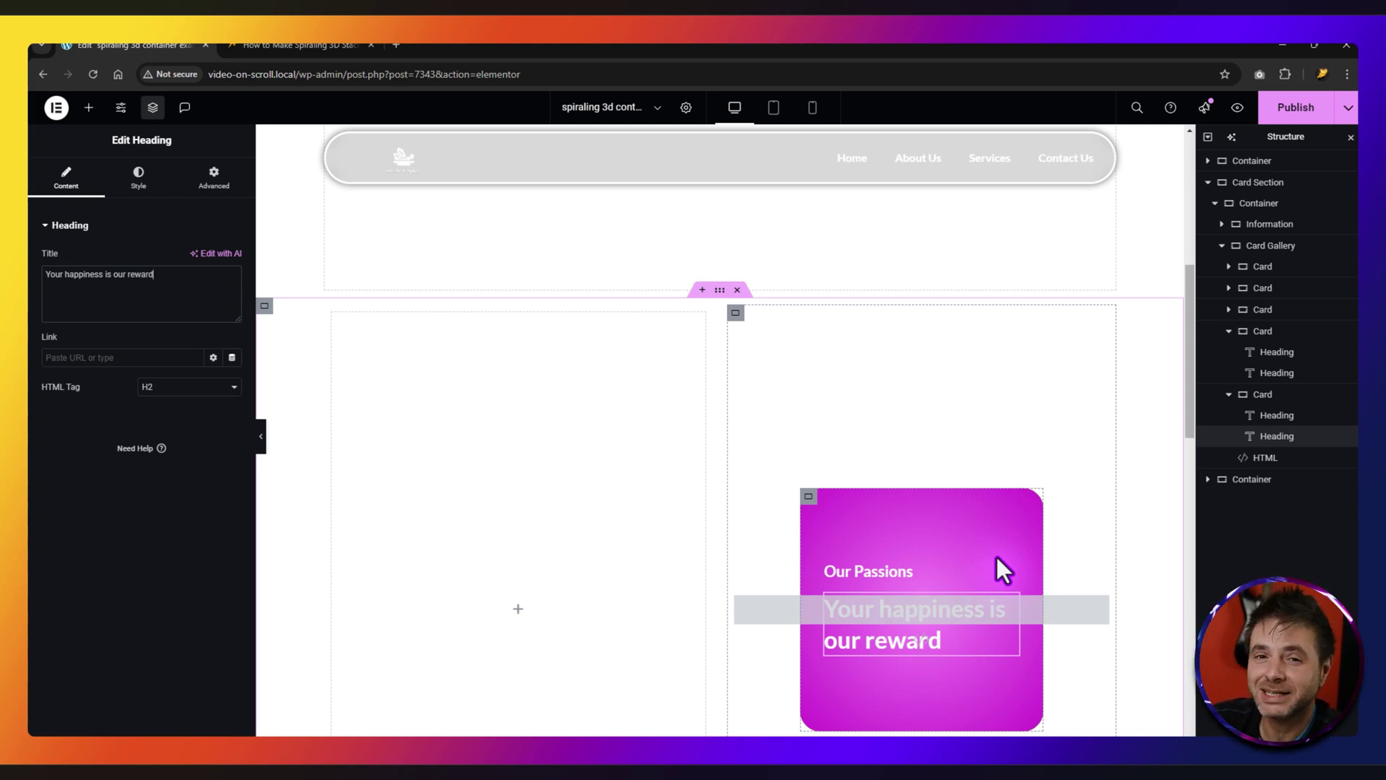
Step: Copy the Card Section container CSS from the tutorial page and paste it into the Card Section's custom CSS
left_click(300, 45)
scroll(124, 363, "down", 4)
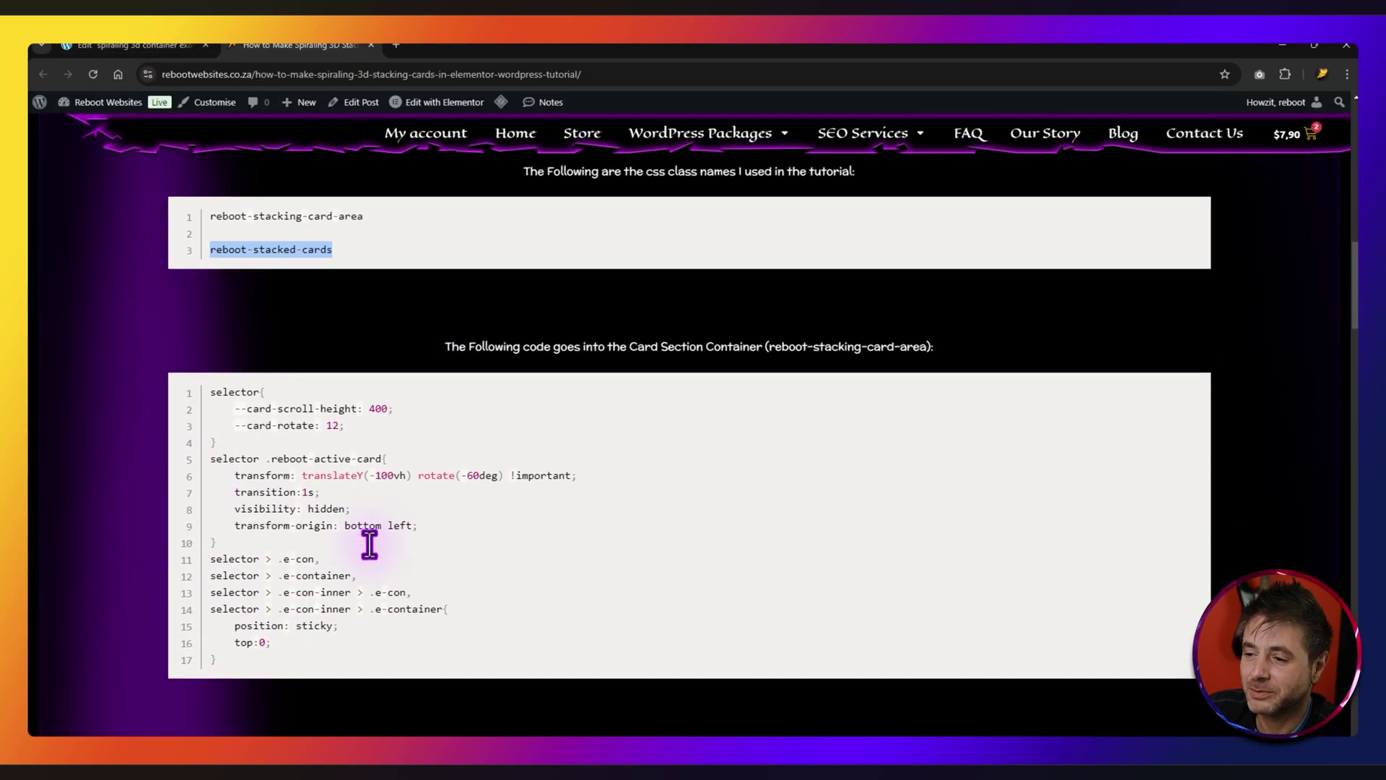
left_click(1184, 332)
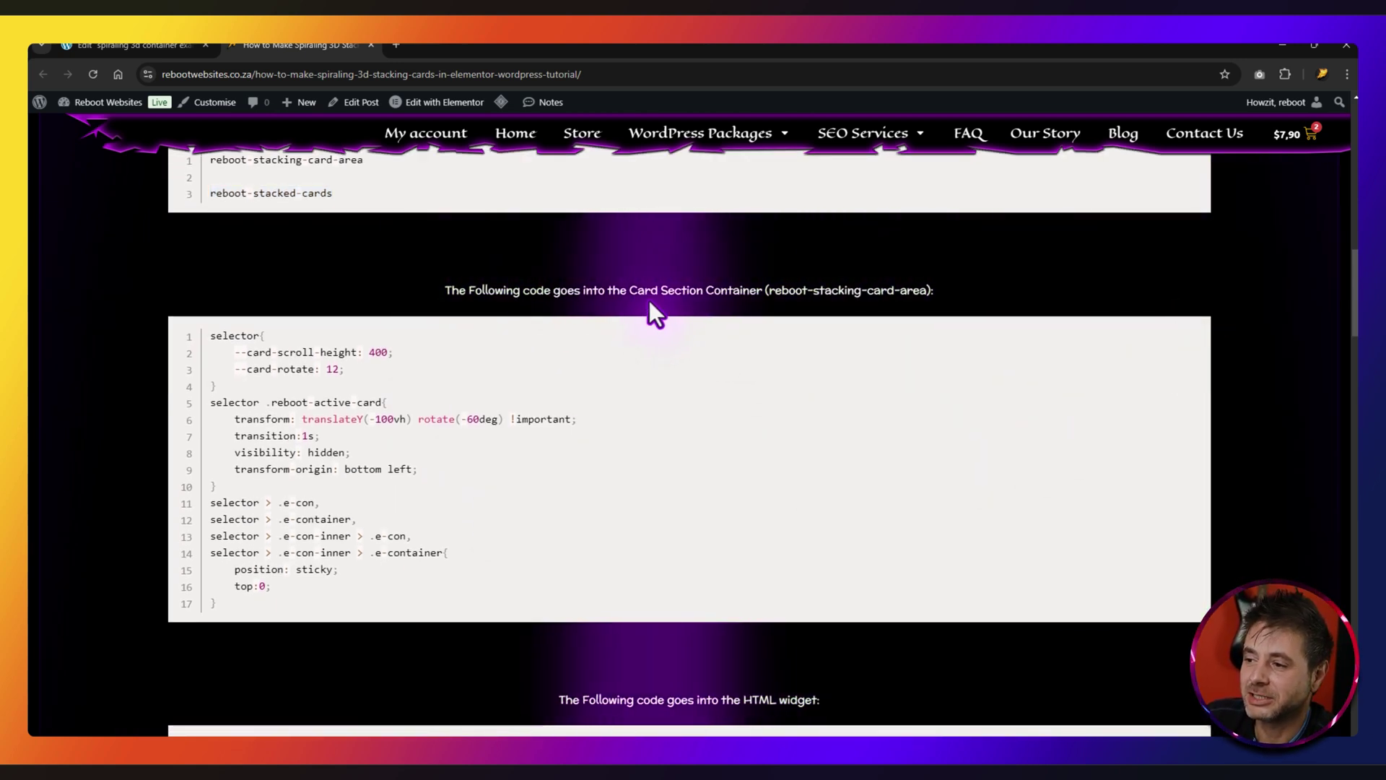
key("ctrl+Tab")
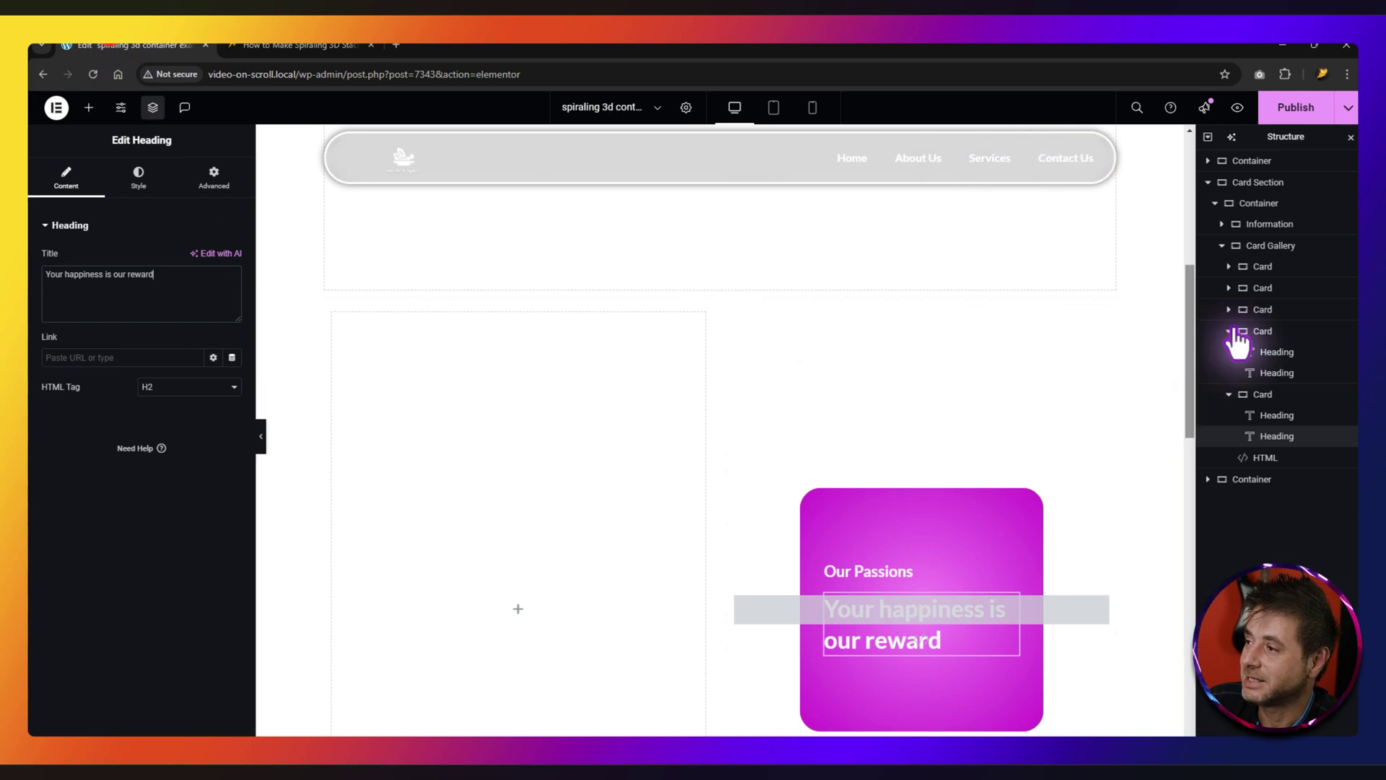
left_click(1258, 182)
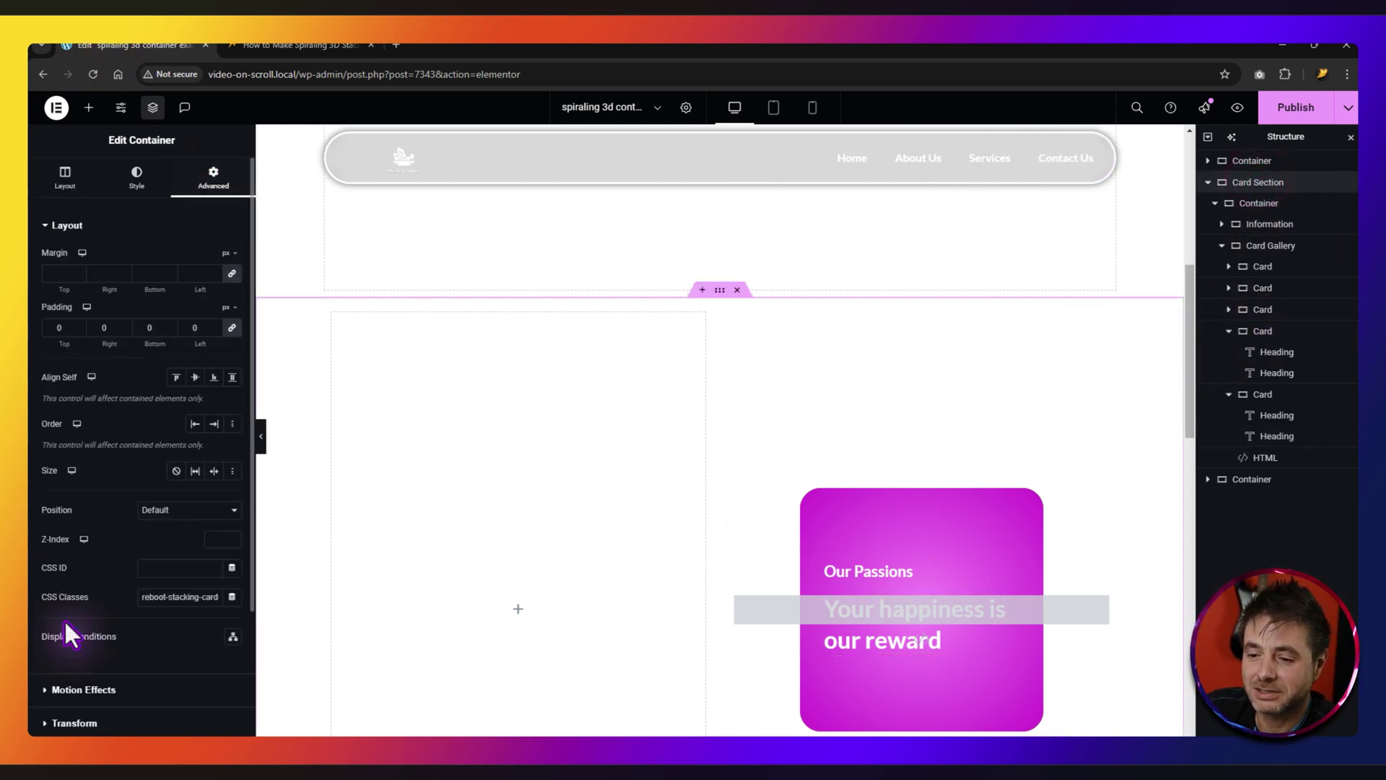
scroll(87, 636, "down", 3)
left_click(85, 650)
left_click(152, 482)
key("ctrl+v")
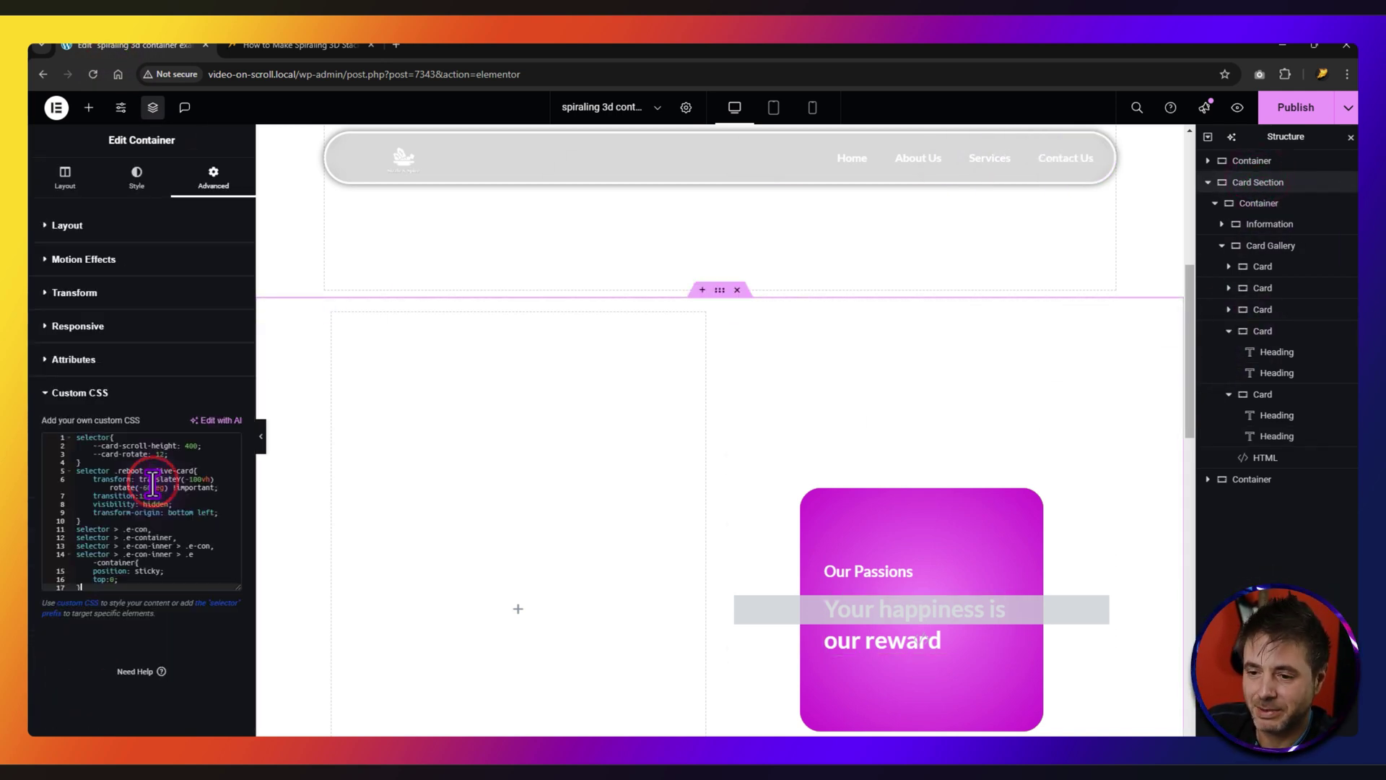
Step: Copy the HTML widget code from the tutorial page and paste it into the Card Gallery's HTML widget
key("ctrl+Tab")
scroll(556, 434, "down", 5)
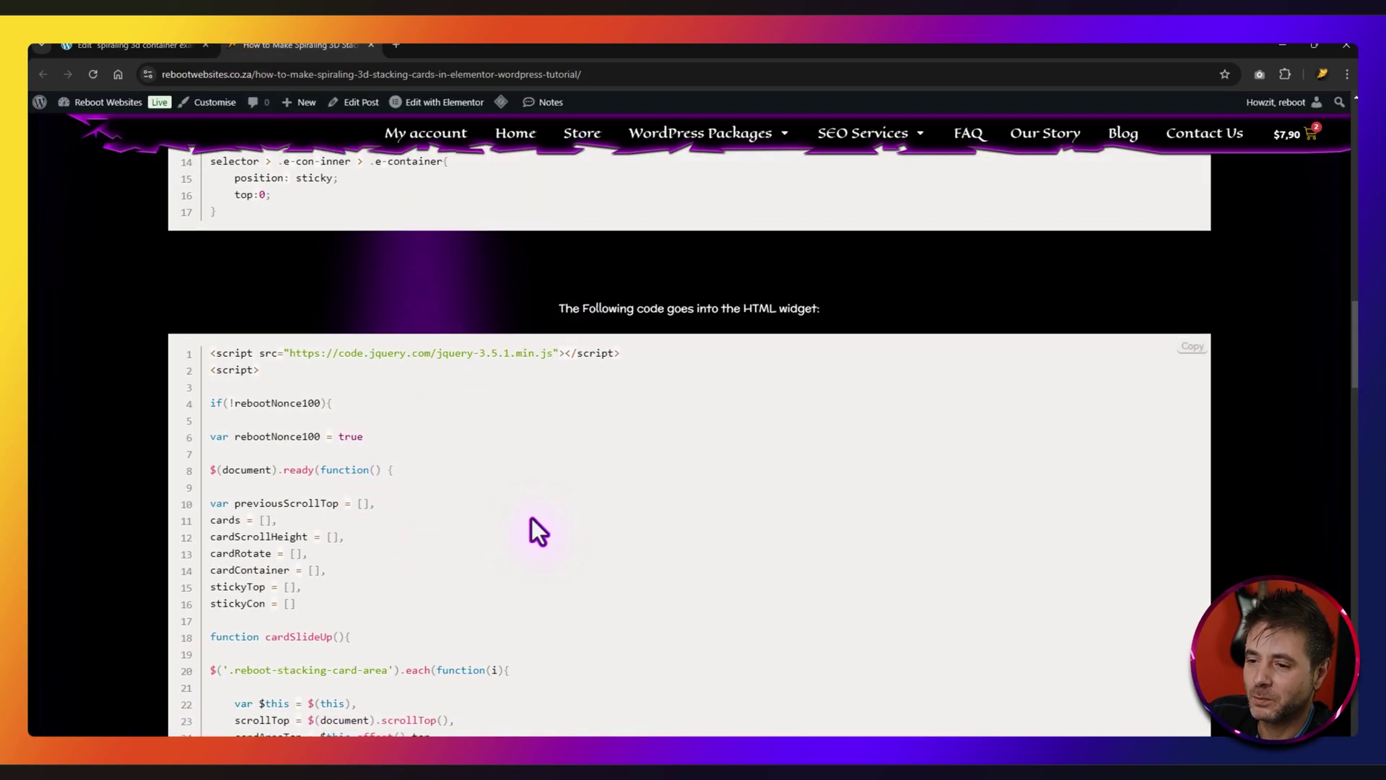
left_click(1193, 335)
key("ctrl+Tab")
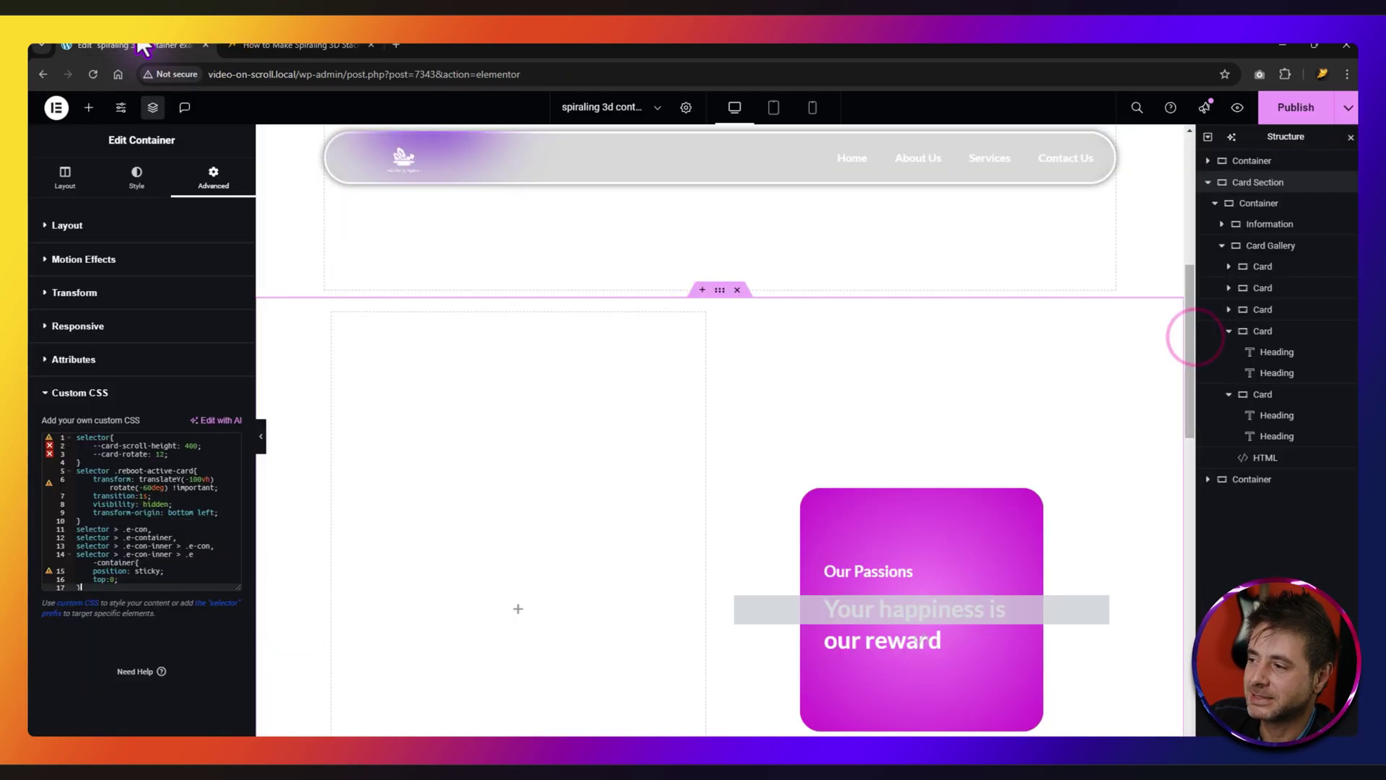
left_click(1279, 455)
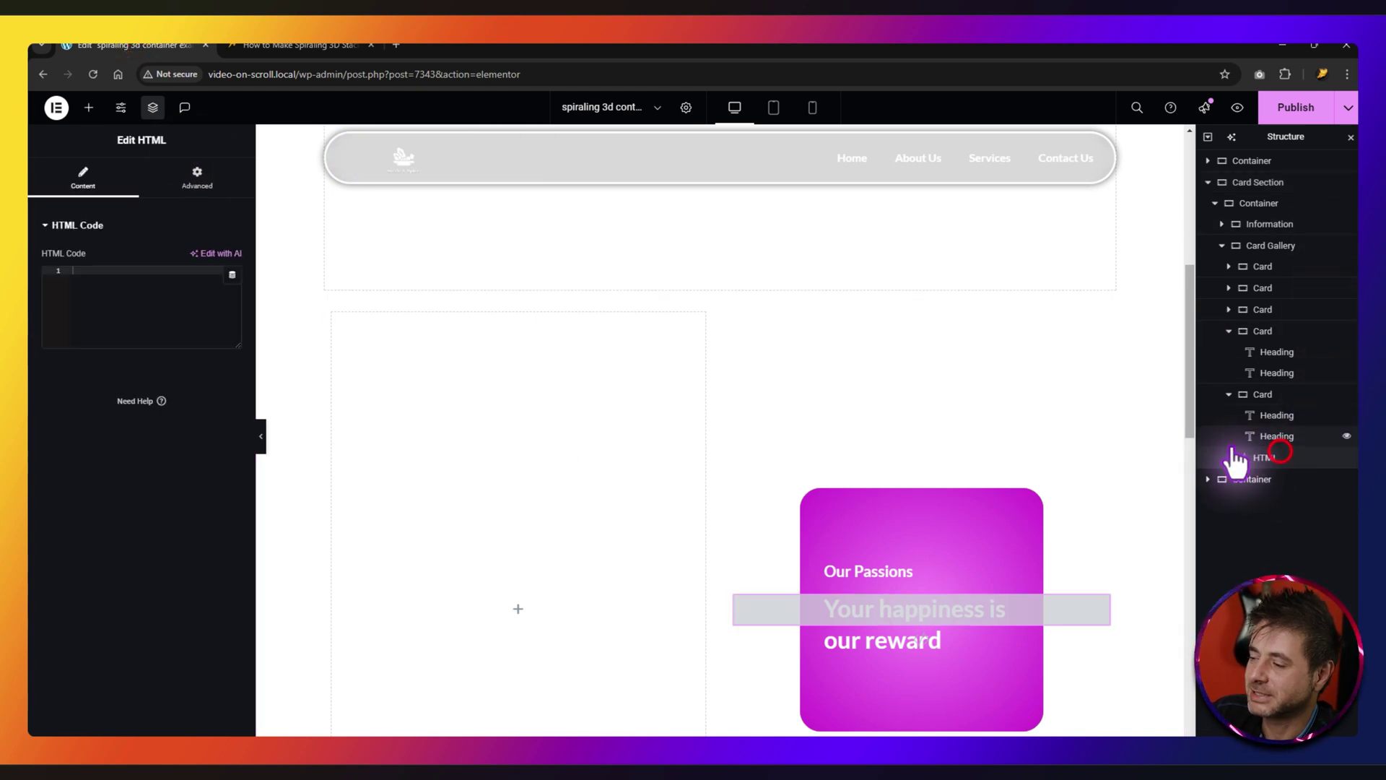
left_click(154, 309)
key("ctrl+v")
Step: Publish the page and preview it, checking the stacking card effect while moving through the card section
left_click(1294, 120)
left_click(1238, 110)
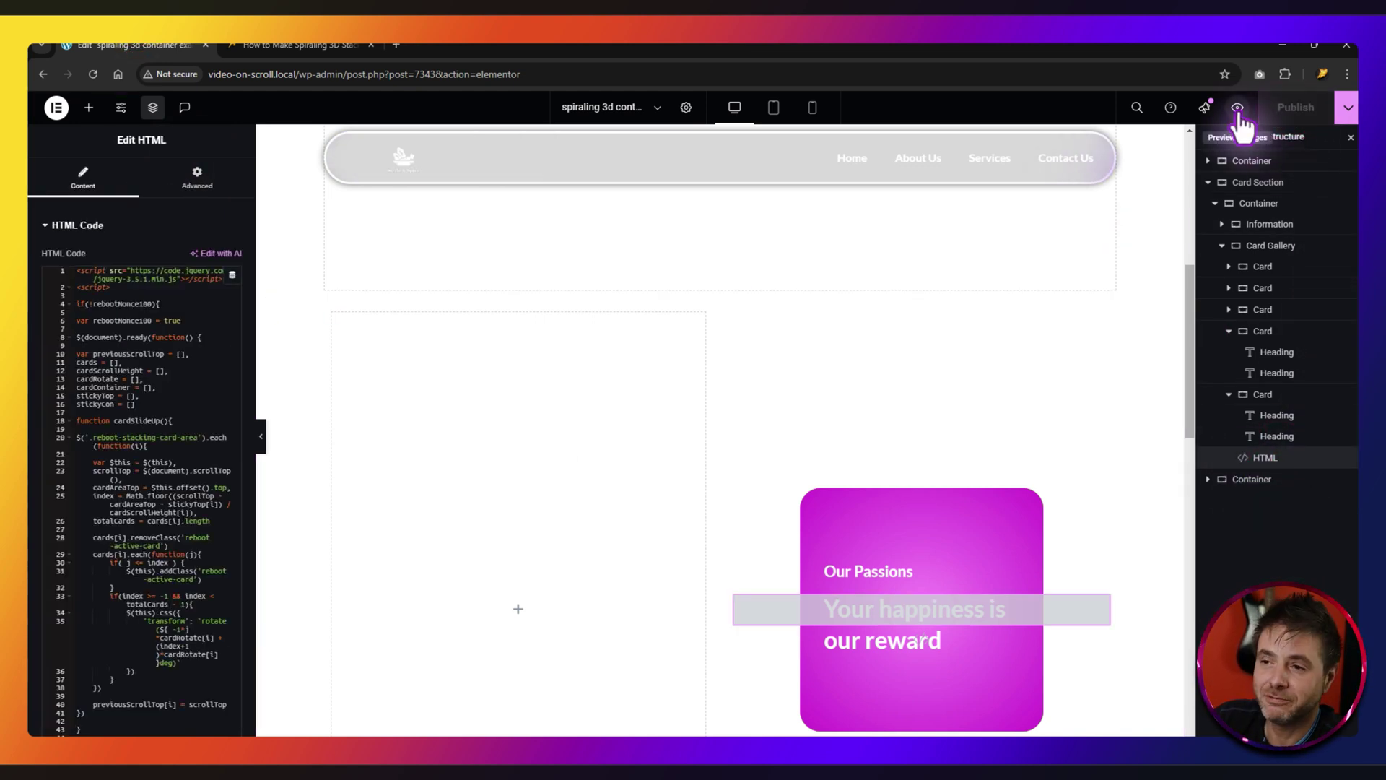
scroll(294, 335, "down", 3)
scroll(294, 335, "down", 3)
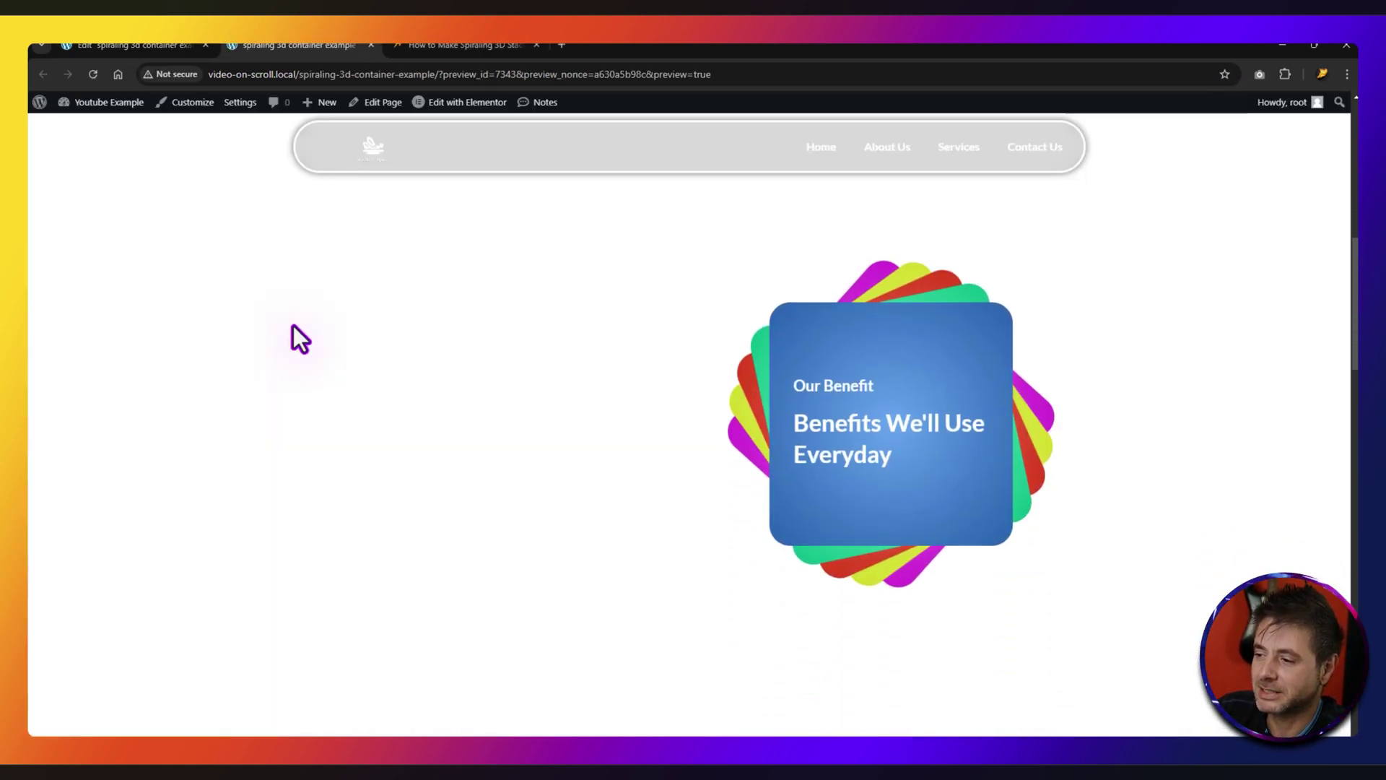
scroll(294, 335, "down", 3)
scroll(294, 334, "up", 5)
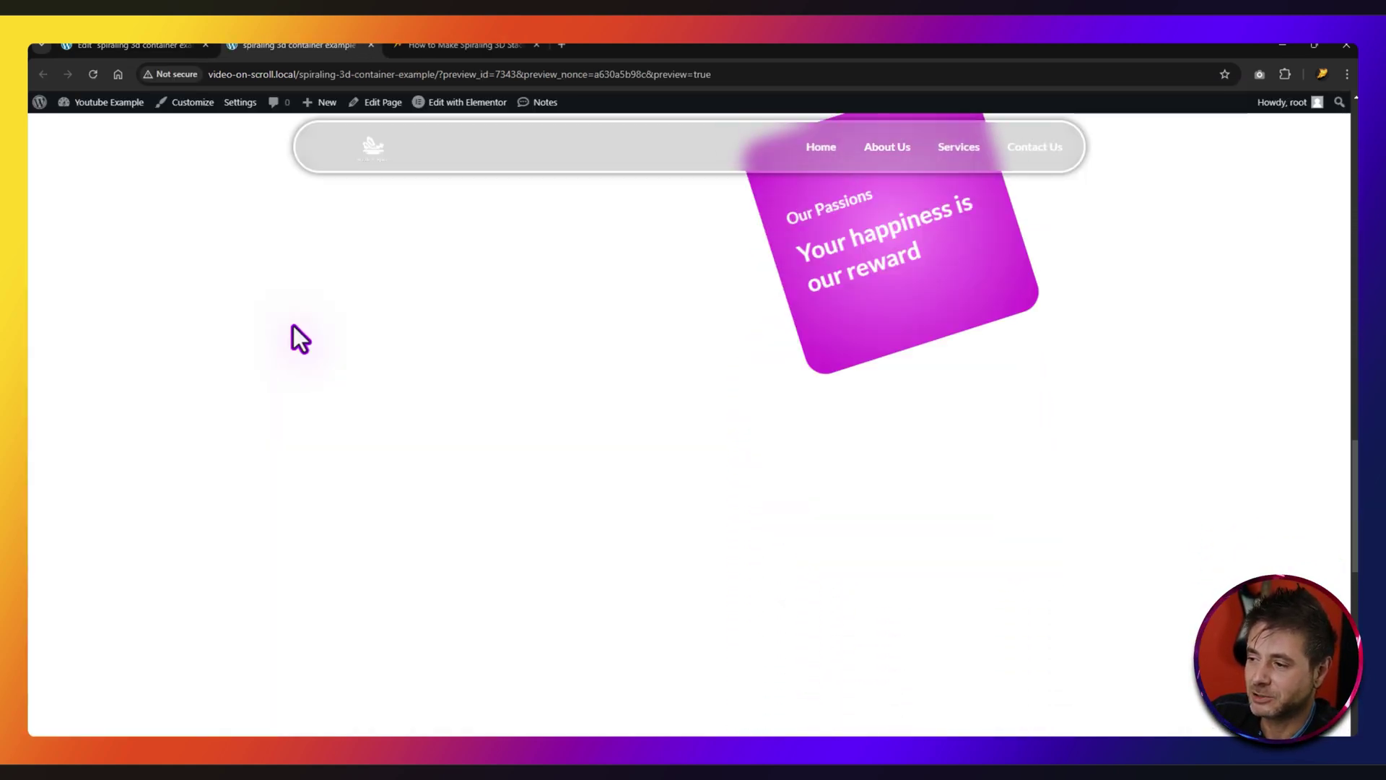
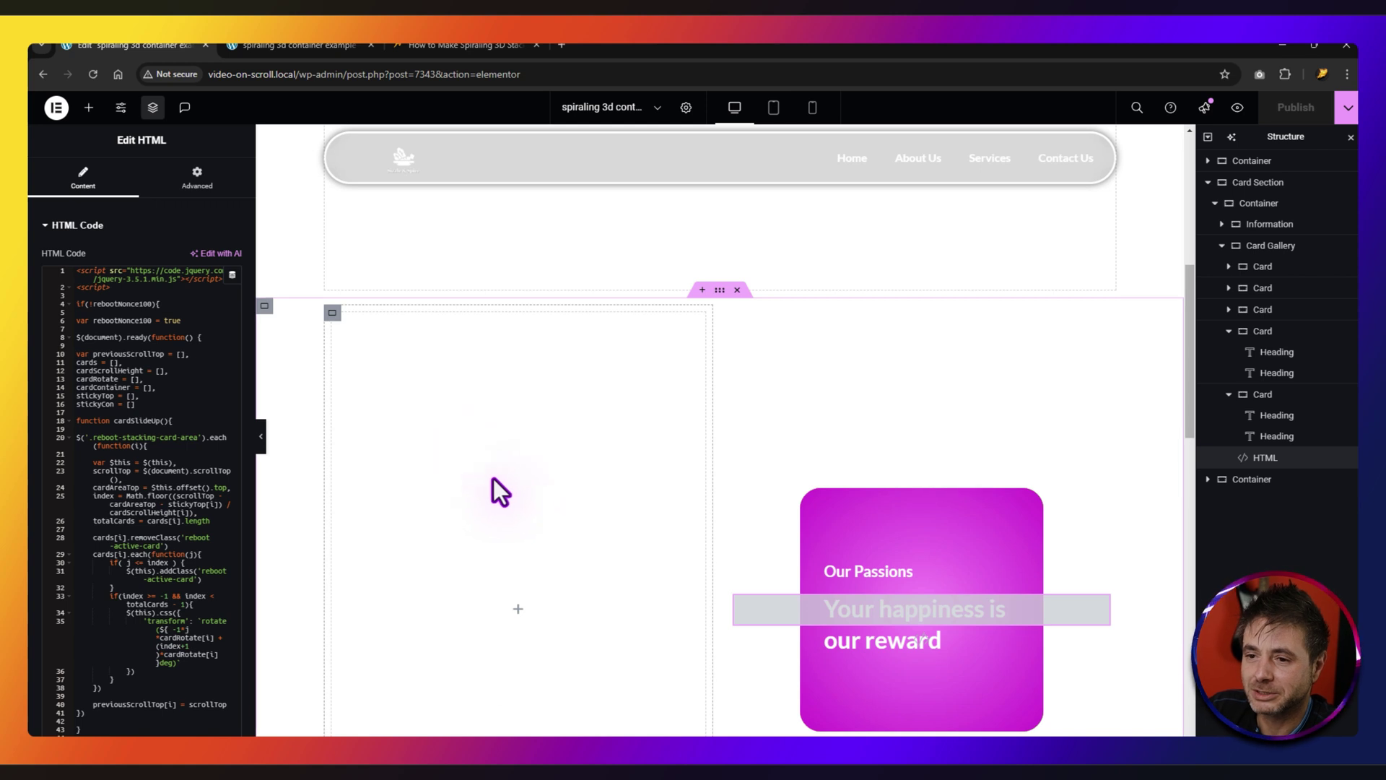
Step: Add a Heading, a Text Editor and a Button widget to the Information container
left_click(89, 107)
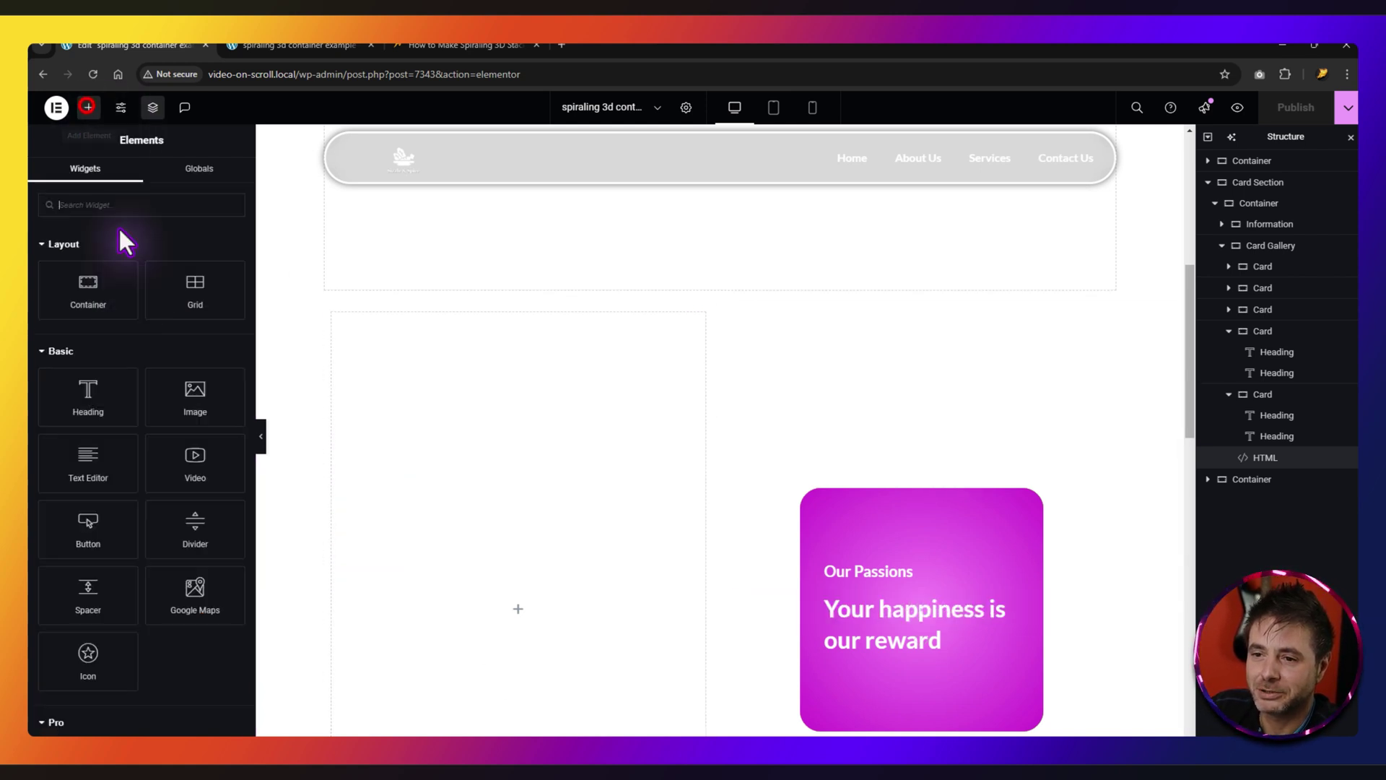
left_click_drag(87, 390, 505, 600)
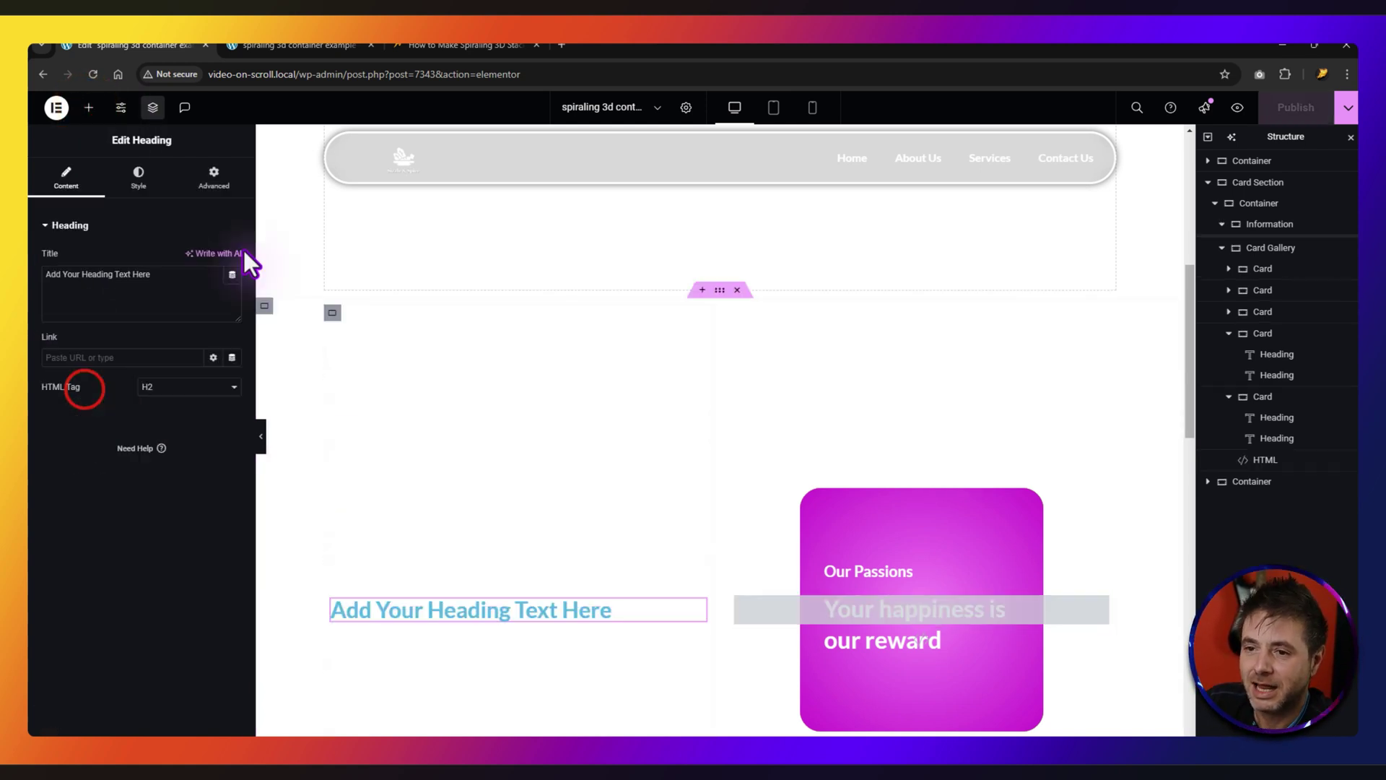
left_click(89, 107)
left_click(106, 482)
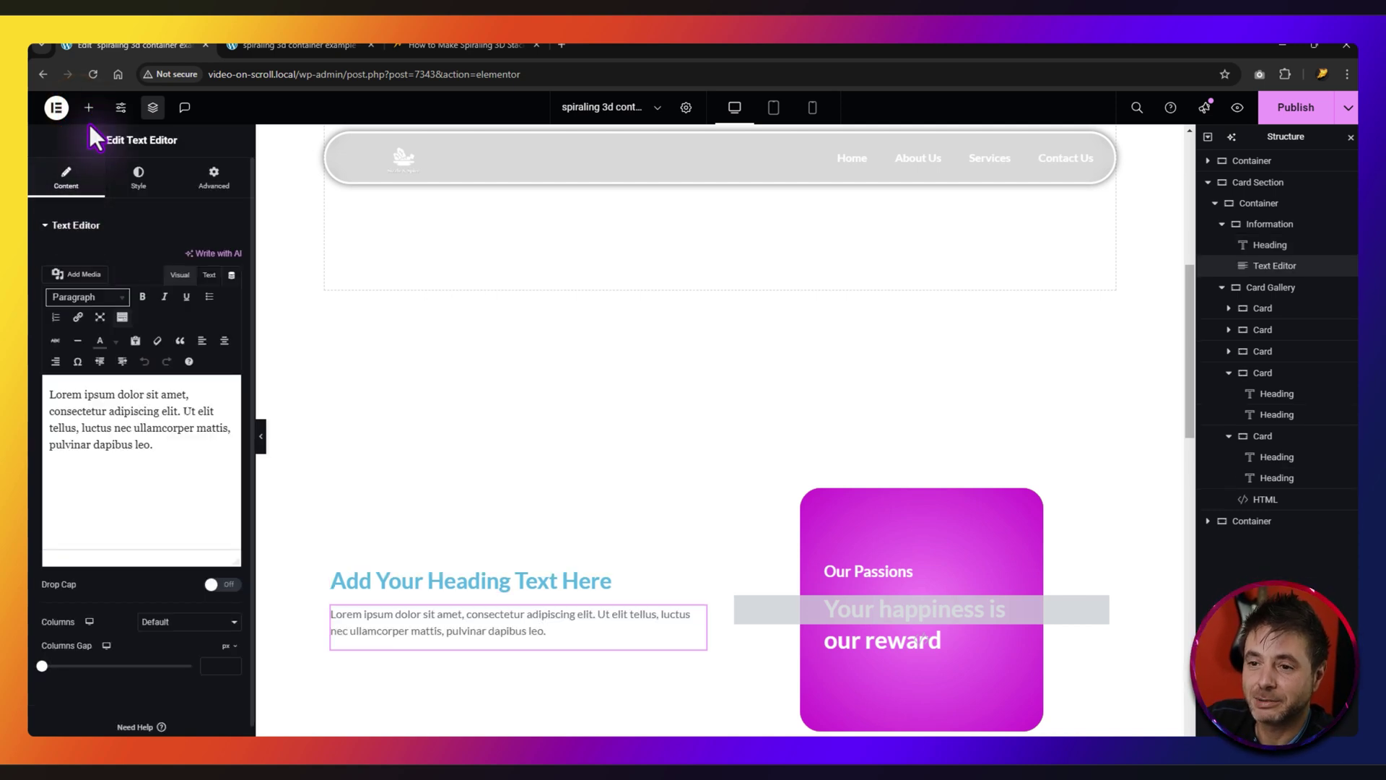
Step: Change the Information heading's title to "Our Features" and its text color to #000000
left_click(461, 561)
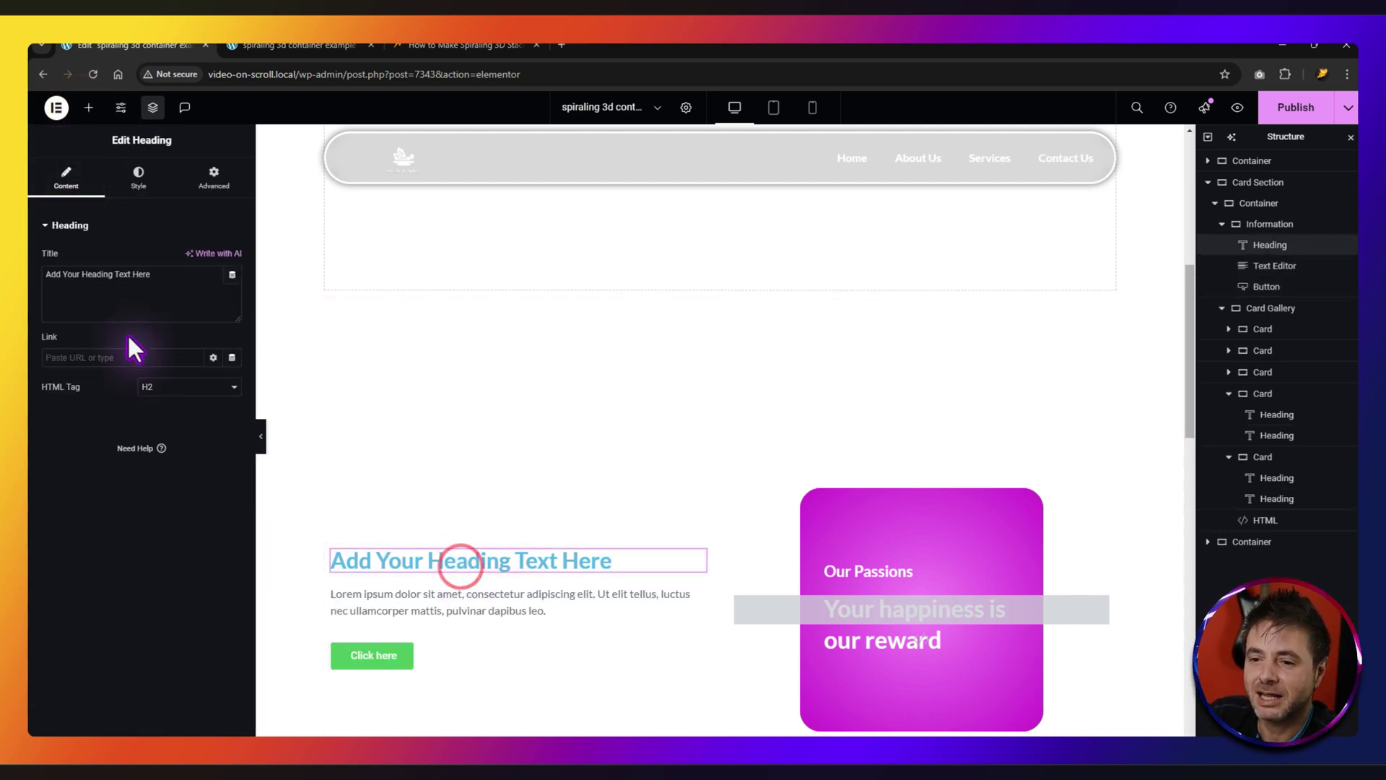
triple_click(165, 300)
type("Our Features")
left_click(138, 177)
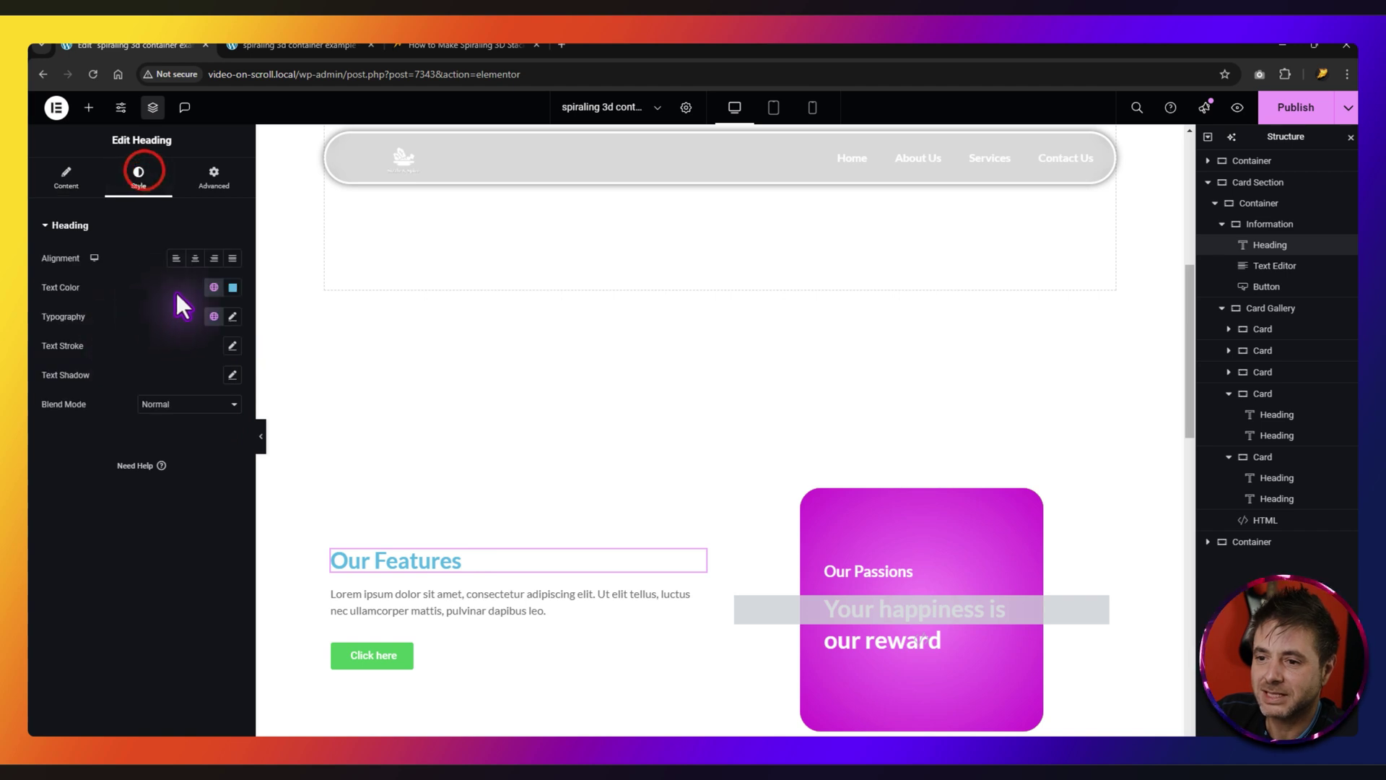
left_click(232, 287)
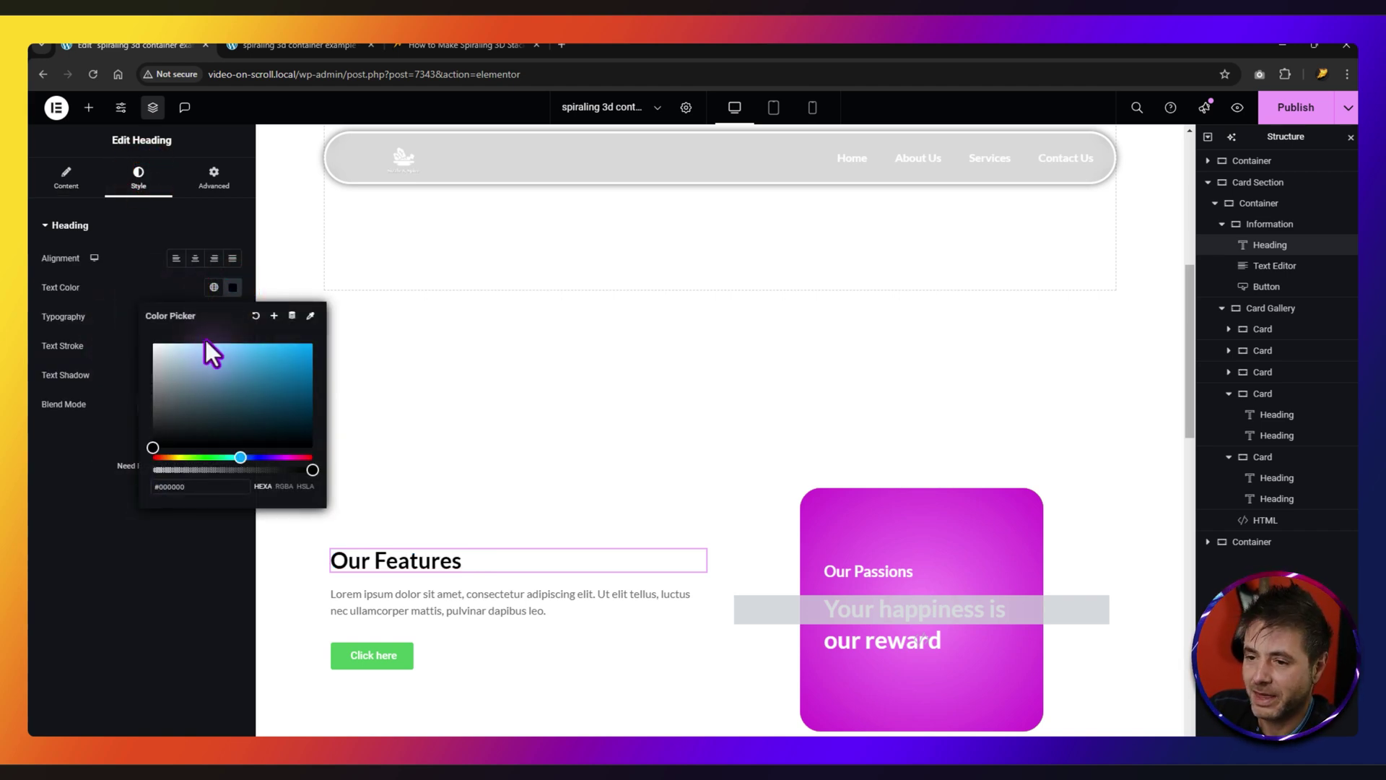
left_click(148, 261)
Step: Set the "Our Features" heading's desktop font size to 110 px and its weight to 700 (Bold)
left_click(232, 316)
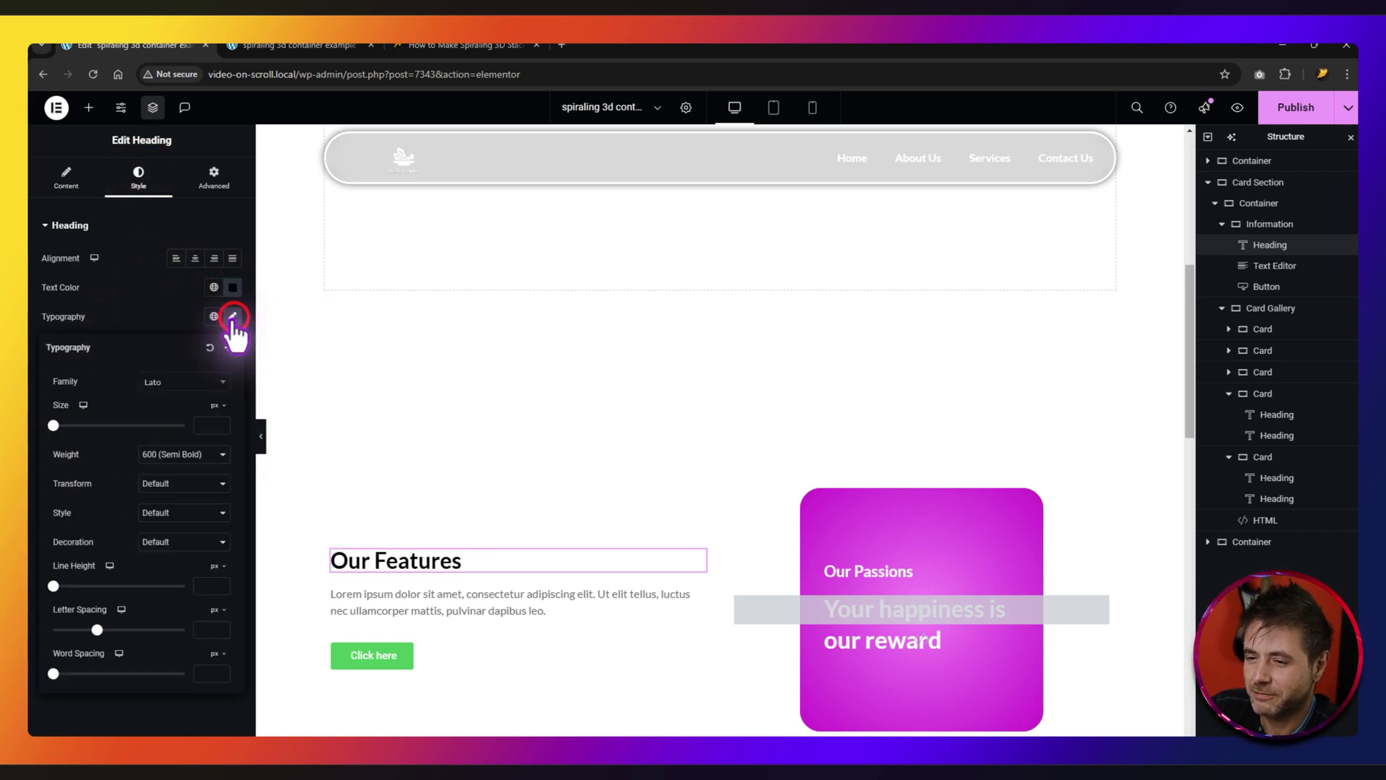
left_click(206, 426)
type("110")
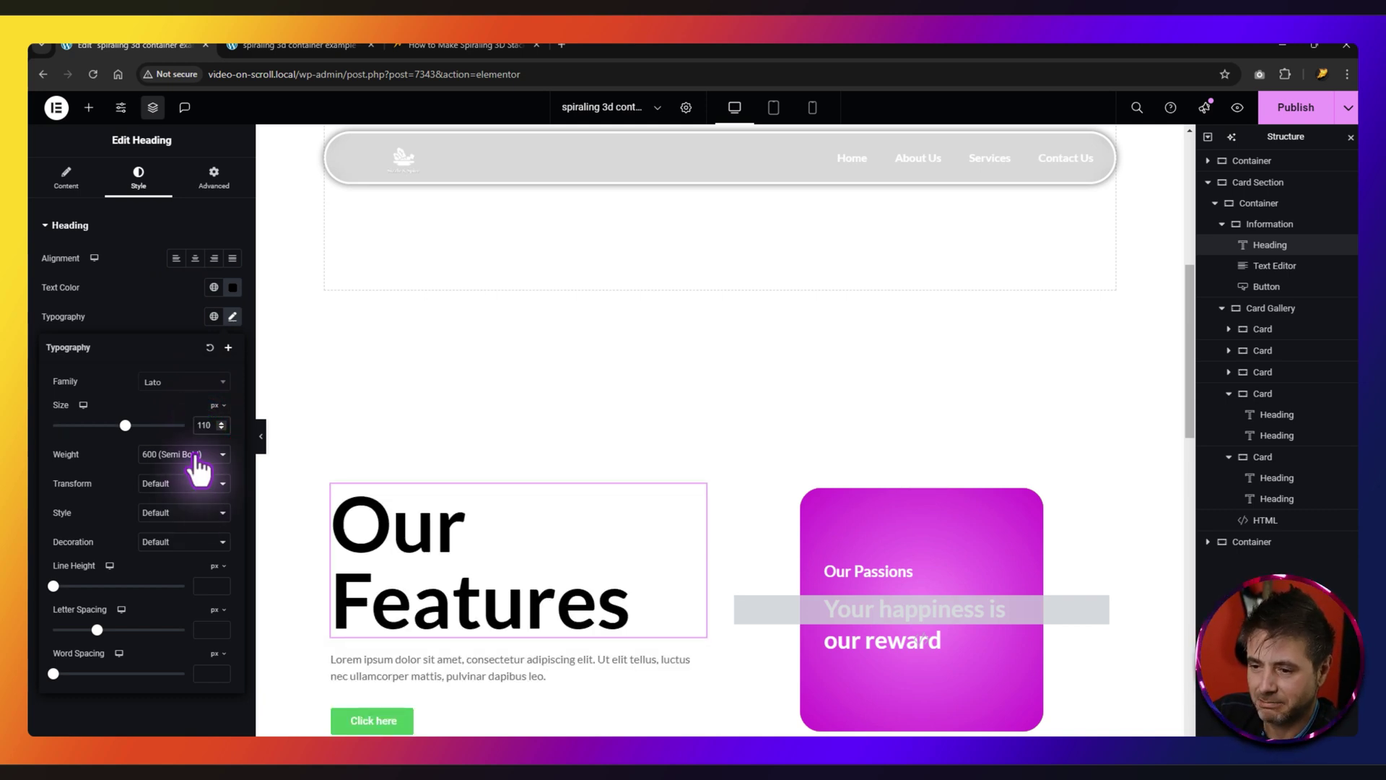
left_click(163, 572)
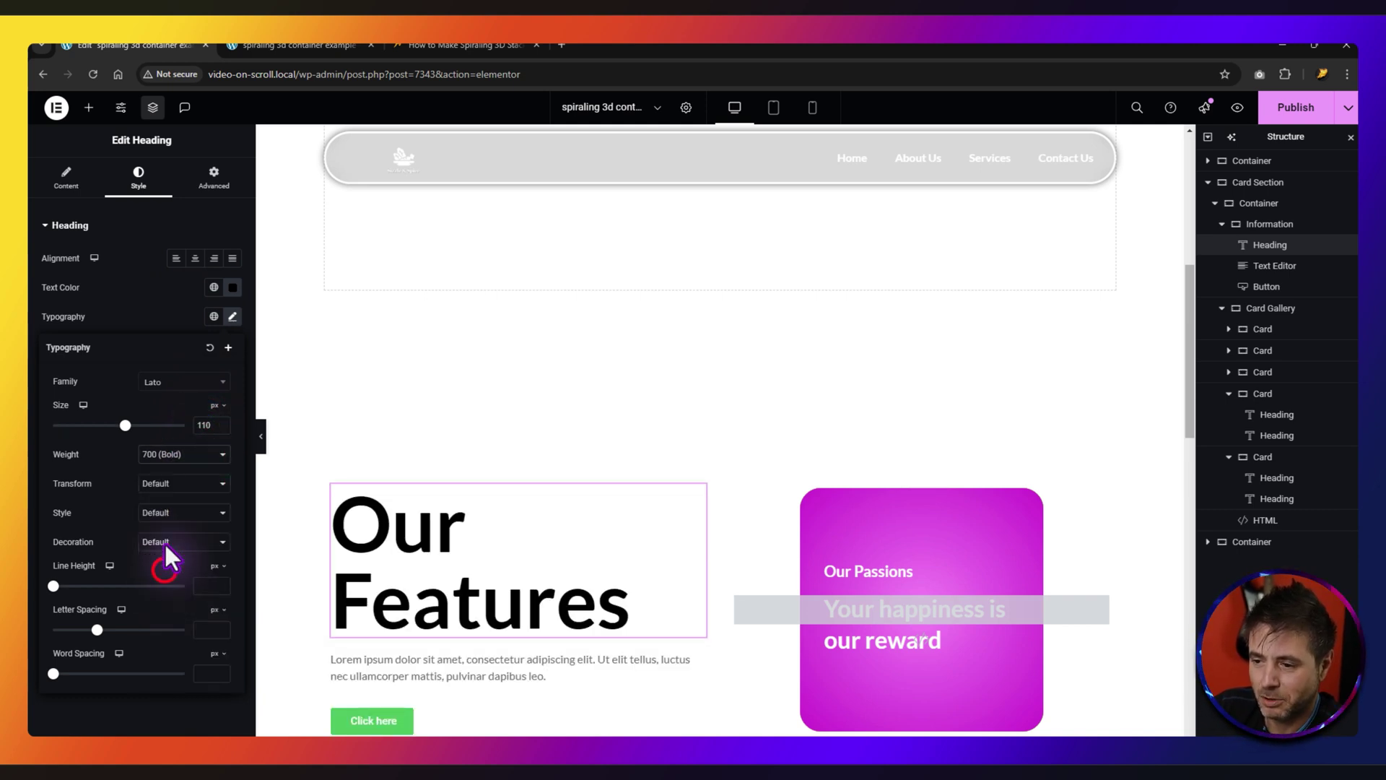
Step: Set the heading's font size to 70 px for tablet and 40 px for mobile, then return to the desktop view
left_click(84, 405)
left_click(88, 425)
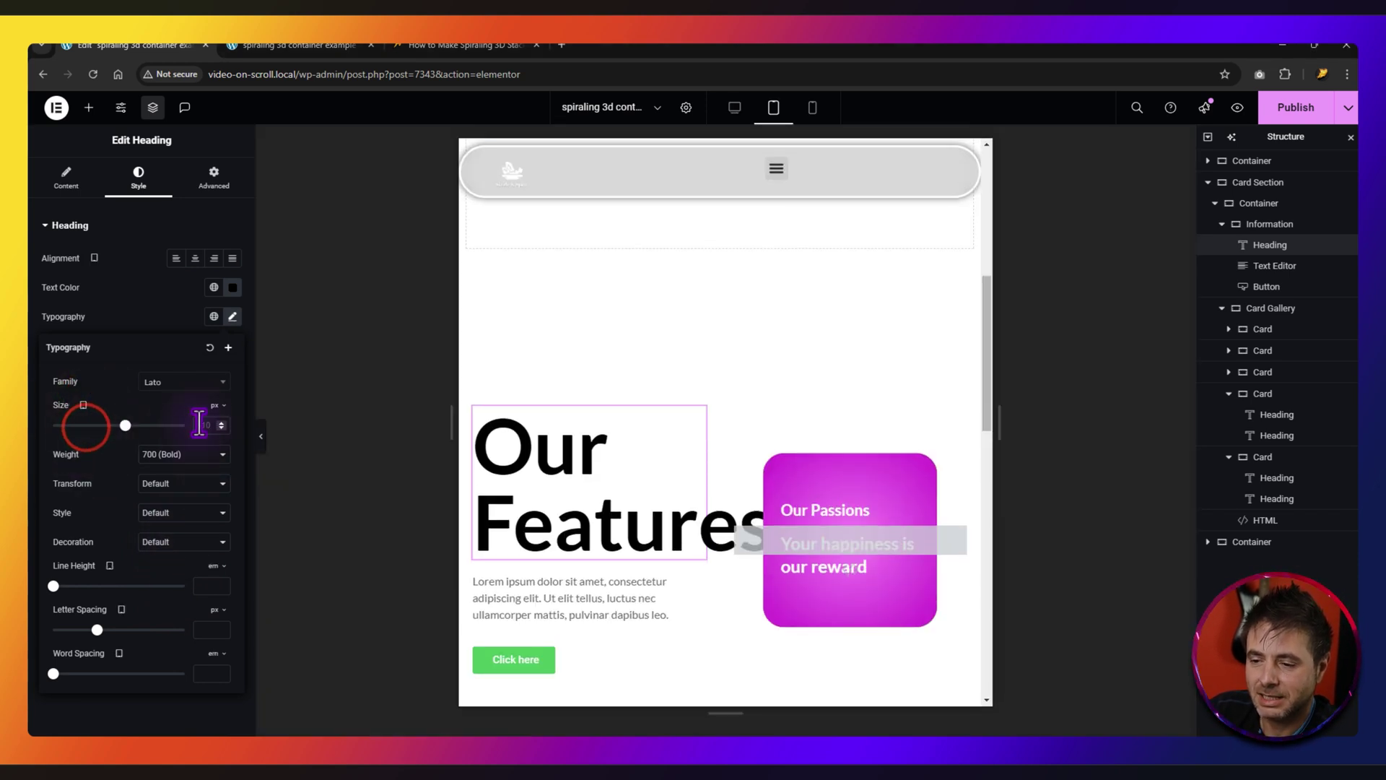
type("70")
left_click(83, 405)
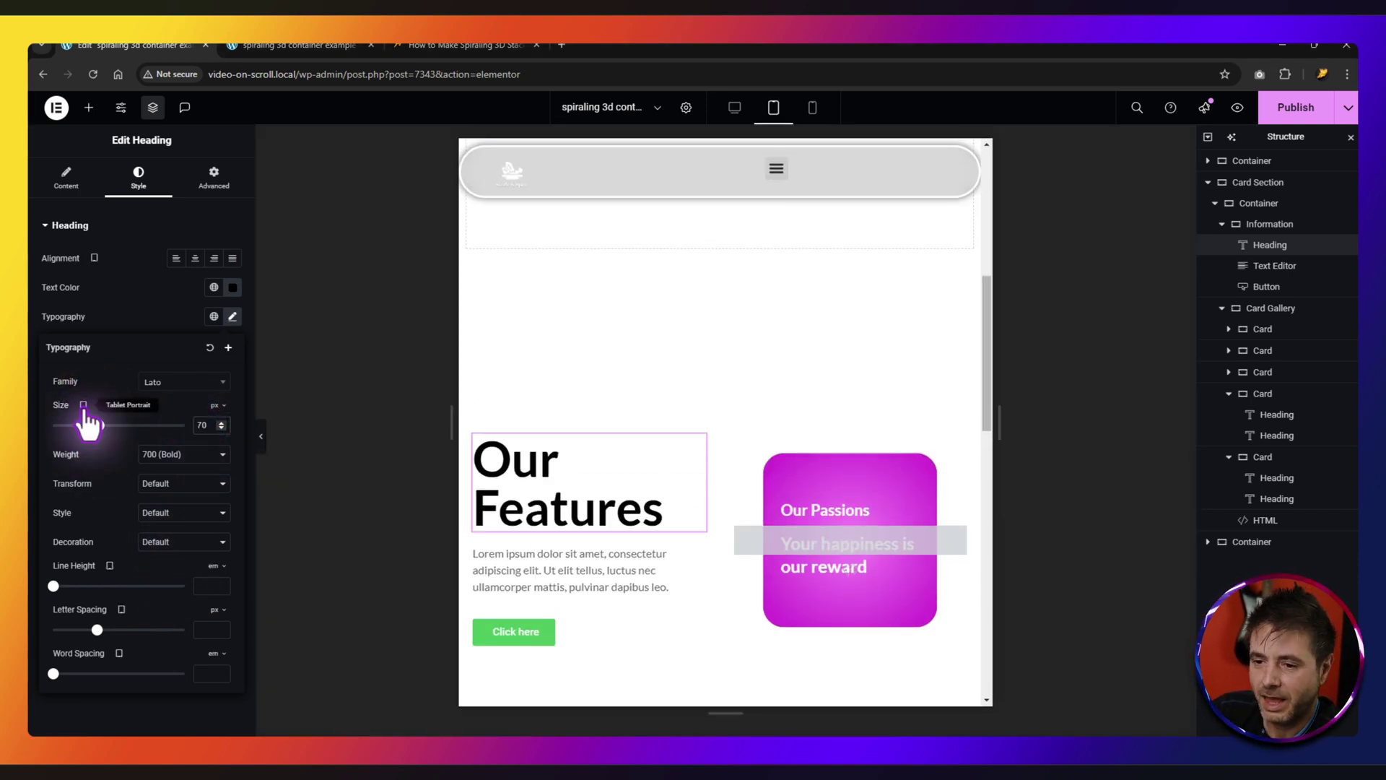
left_click(87, 444)
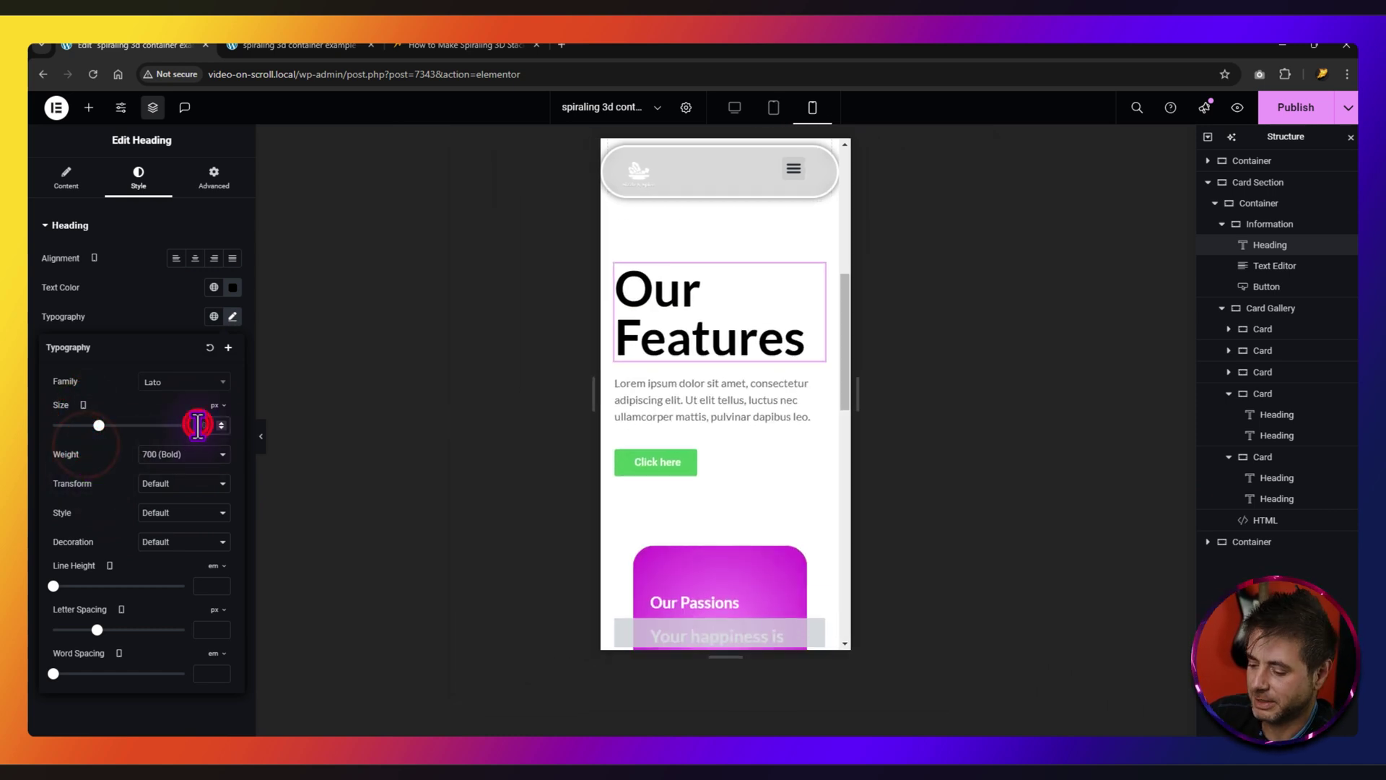
type("40")
left_click(735, 107)
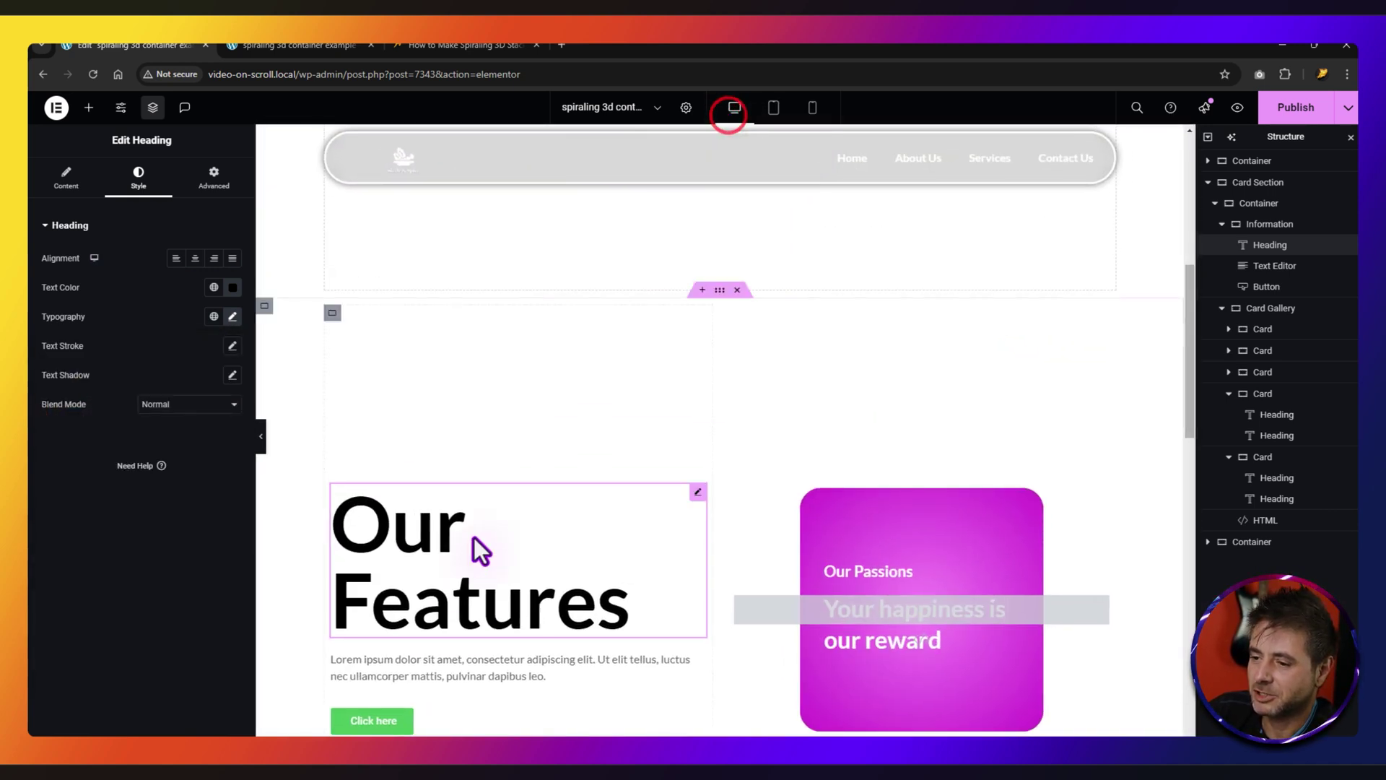
Step: Change the text color of the Information container's Text Editor paragraph to black
left_click(453, 664)
left_click(139, 176)
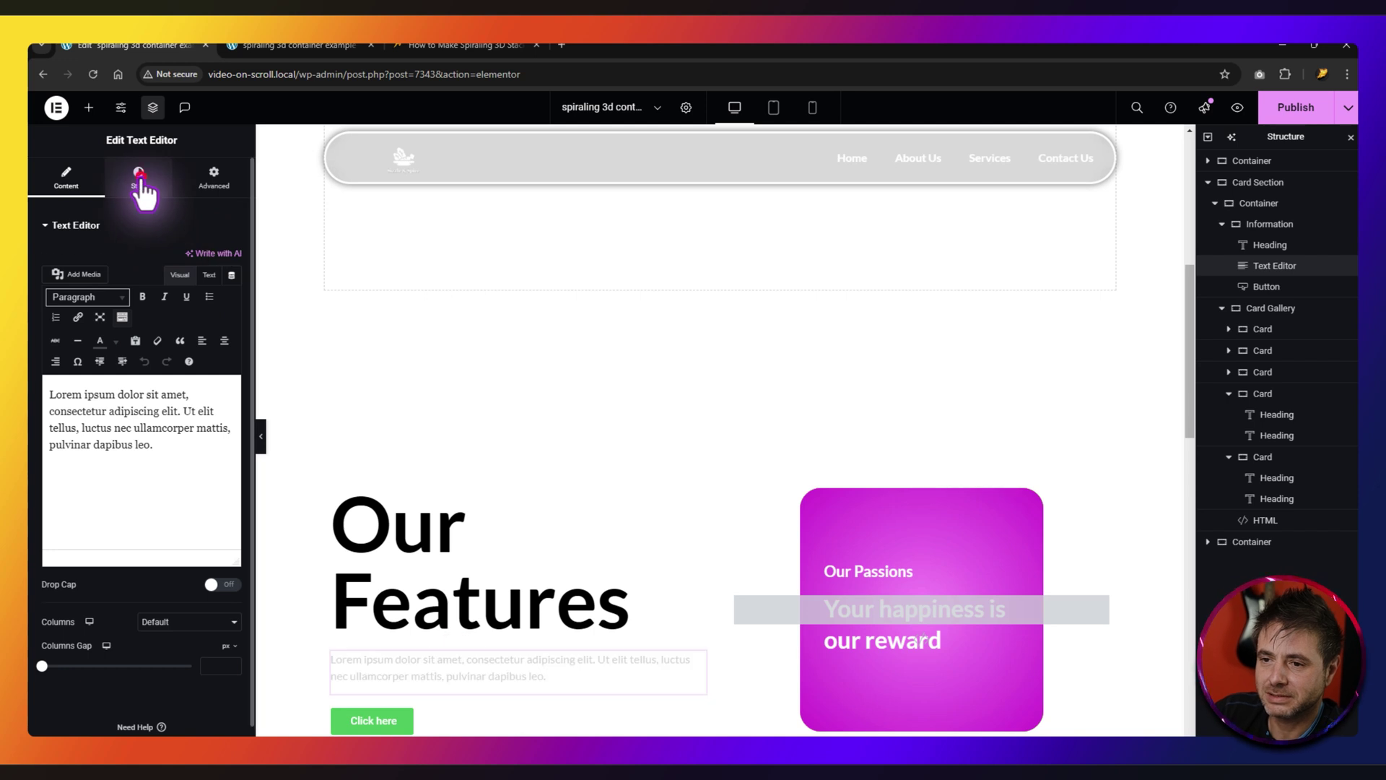
left_click(233, 287)
left_click(216, 356)
left_click(112, 408)
Step: Change the Information button's text to "See More Details"
scroll(528, 539, "down", 1)
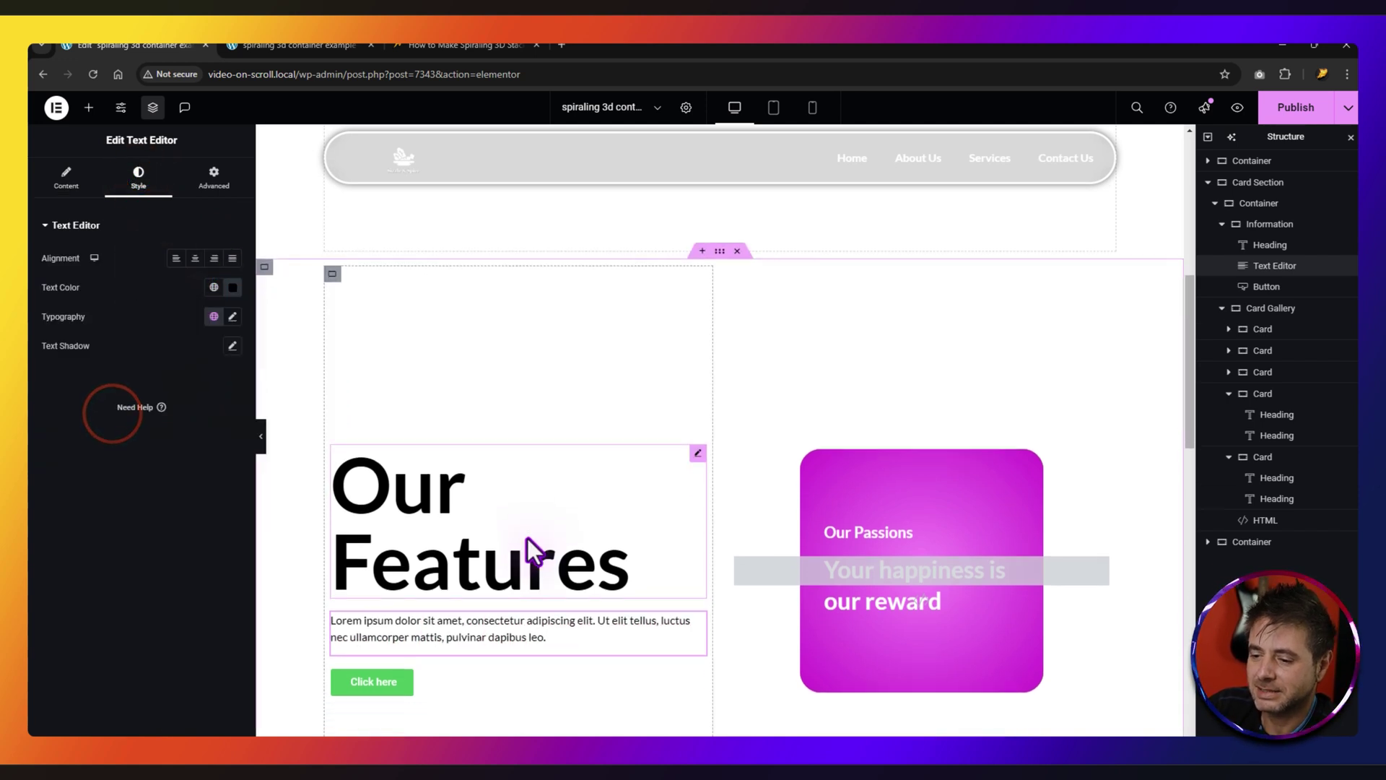
scroll(498, 516, "down", 3)
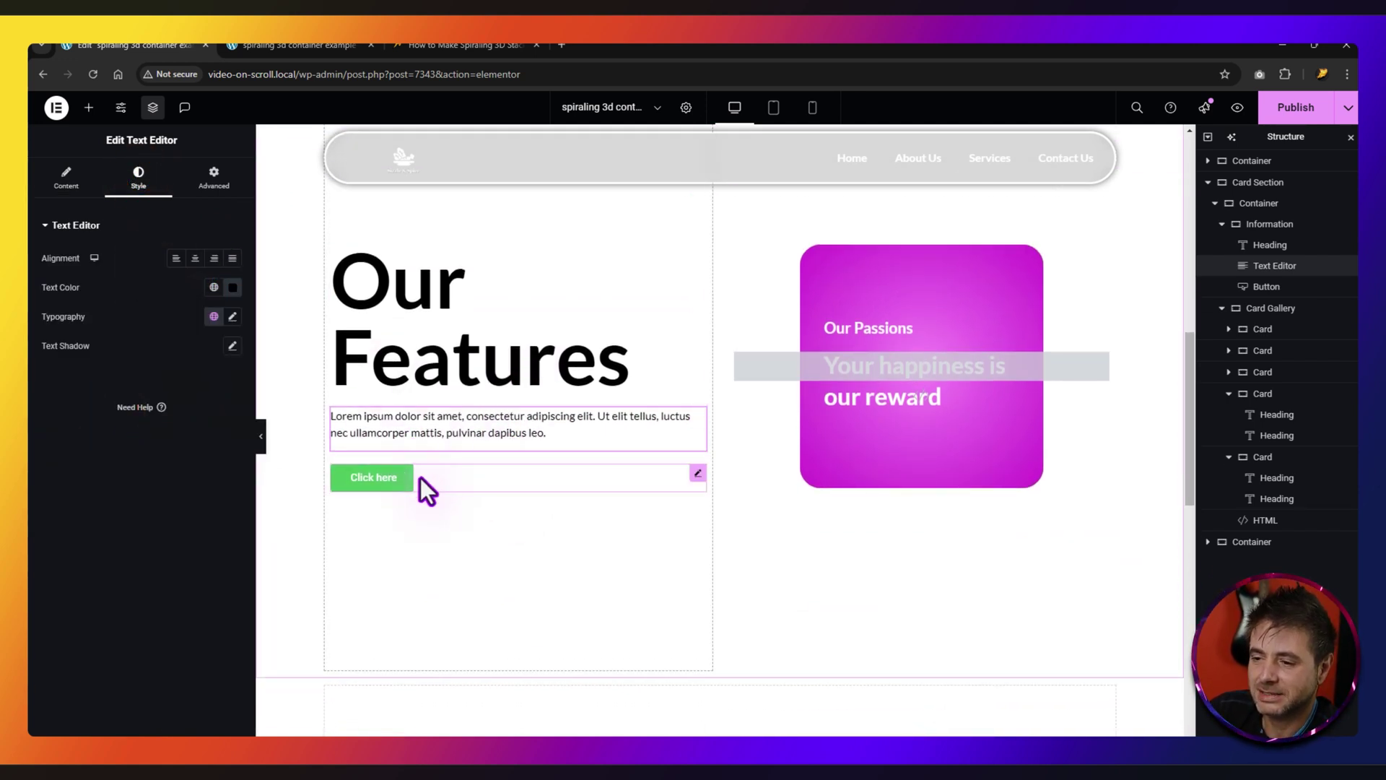
left_click(420, 478)
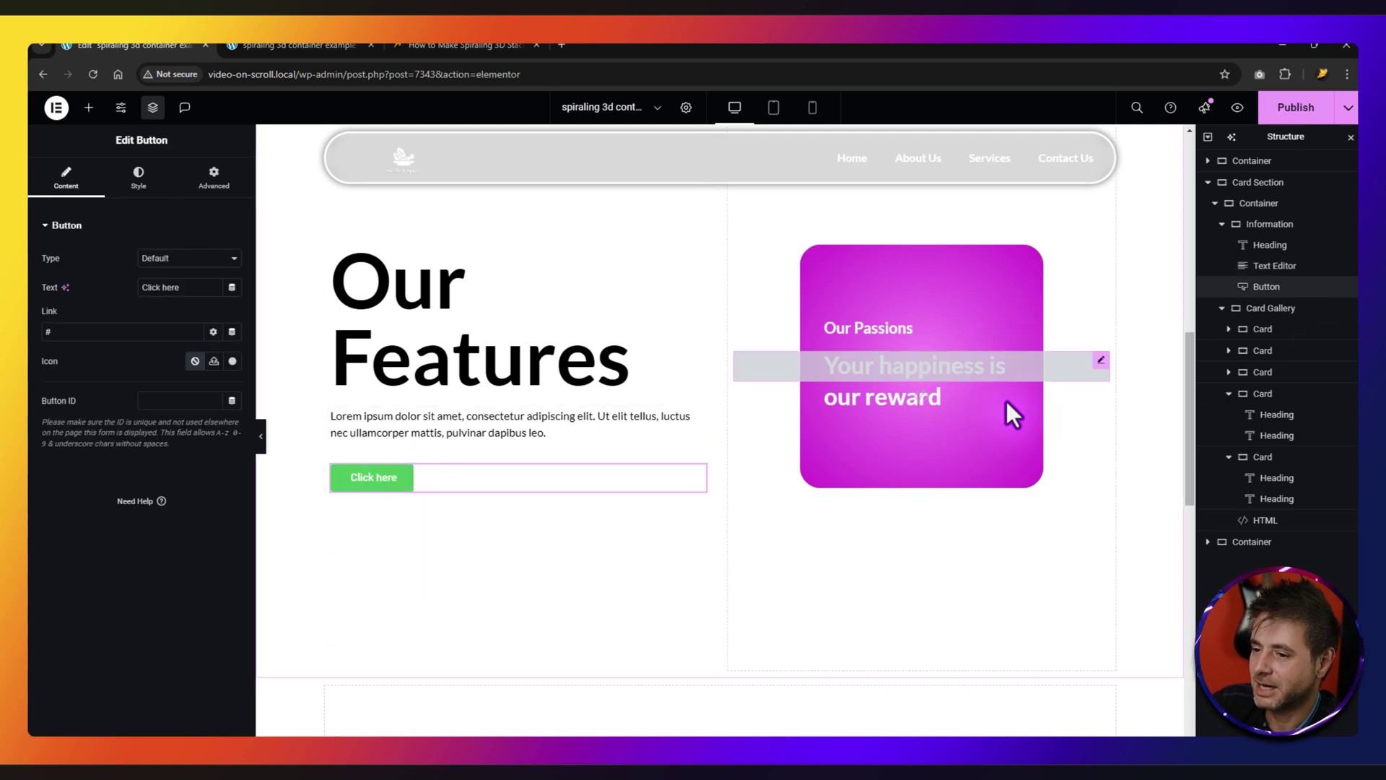
triple_click(199, 287)
type("See More Details")
Step: Give the button's normal state white text and a black background
left_click(139, 174)
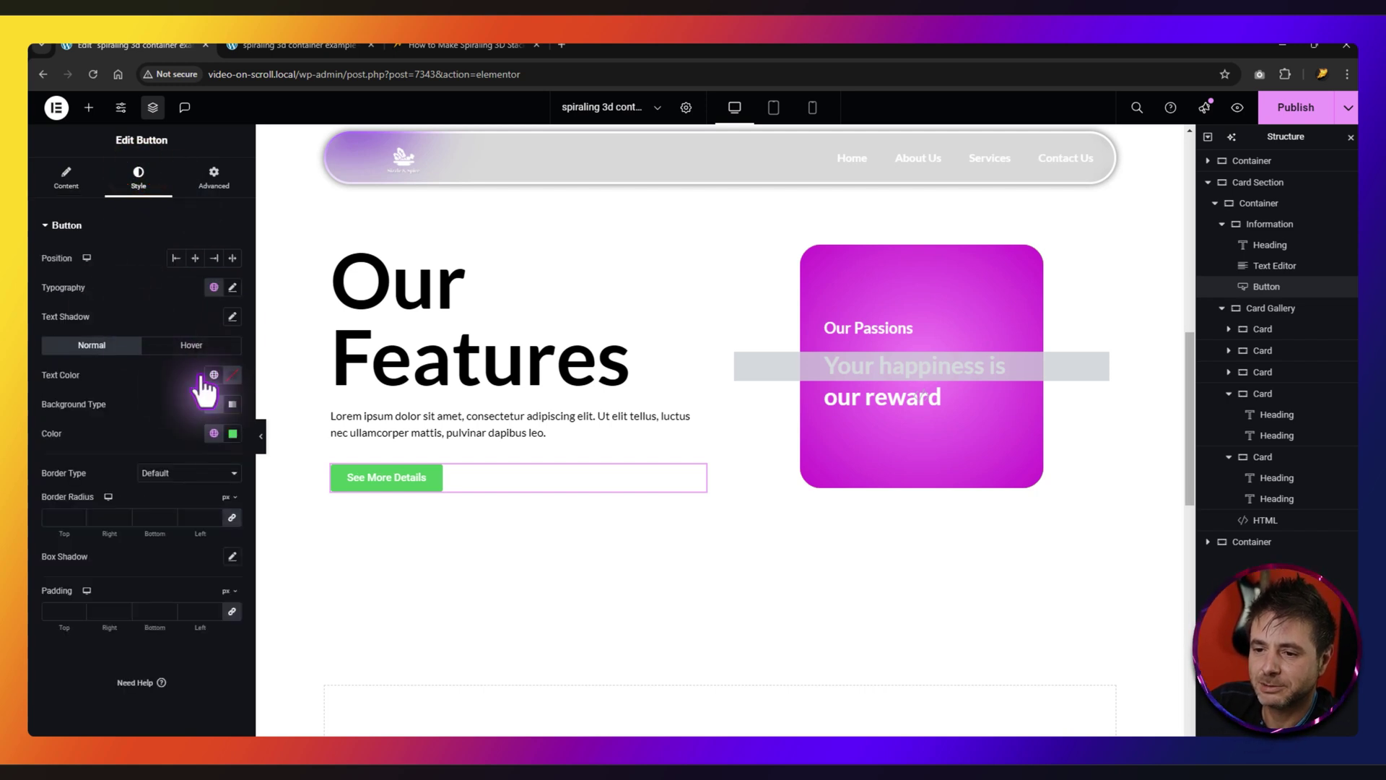
left_click(233, 375)
left_click(149, 424)
left_click(100, 379)
left_click(233, 434)
left_click(213, 521)
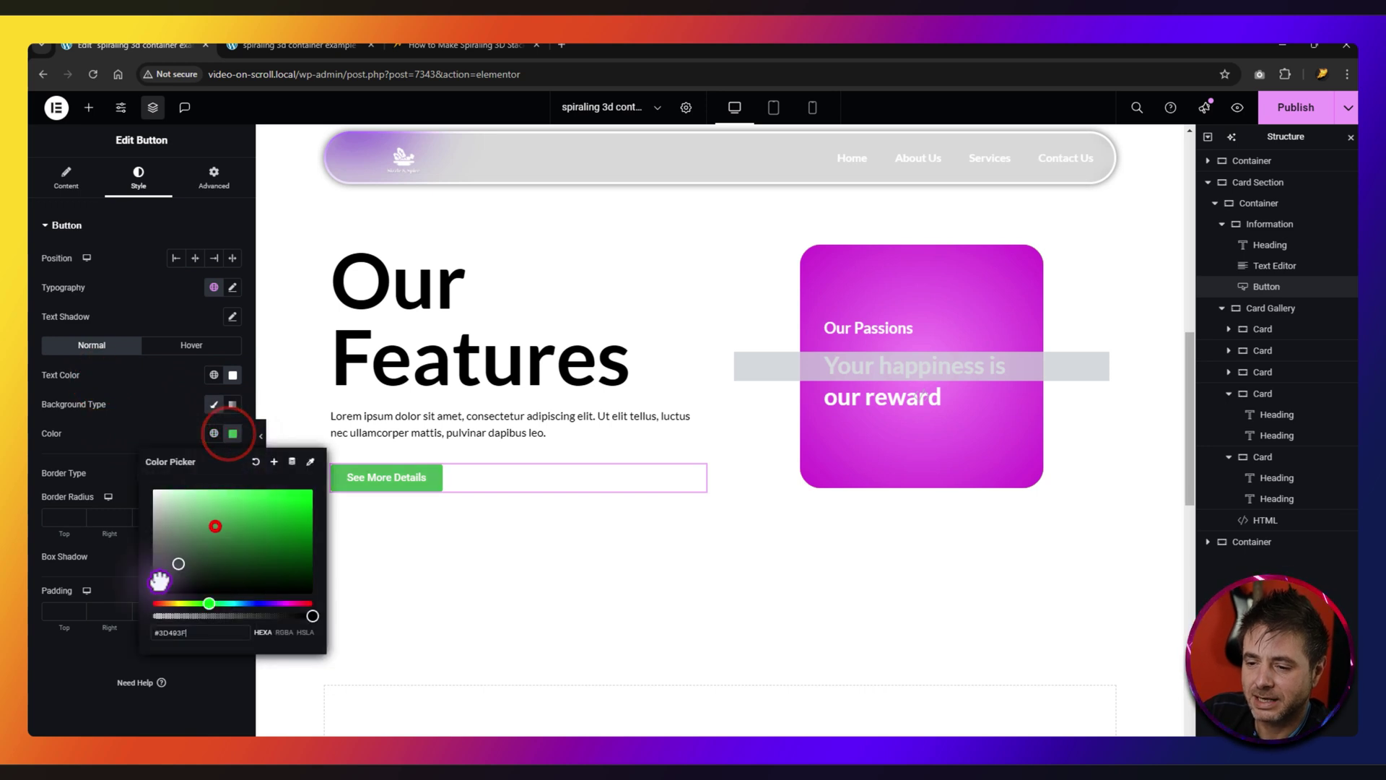
Step: Give the button's hover state black text and a white background
left_click(192, 347)
left_click(233, 375)
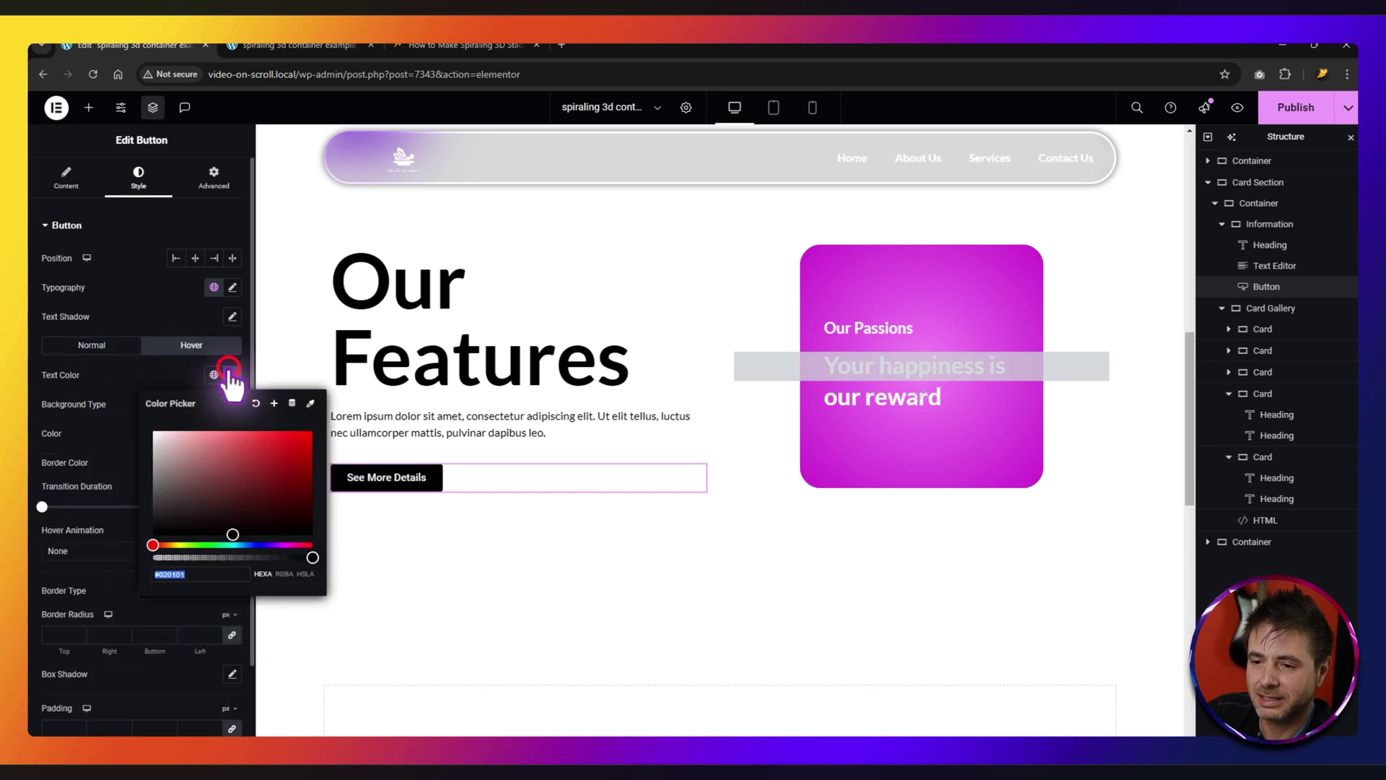
left_click(226, 497)
left_click(127, 370)
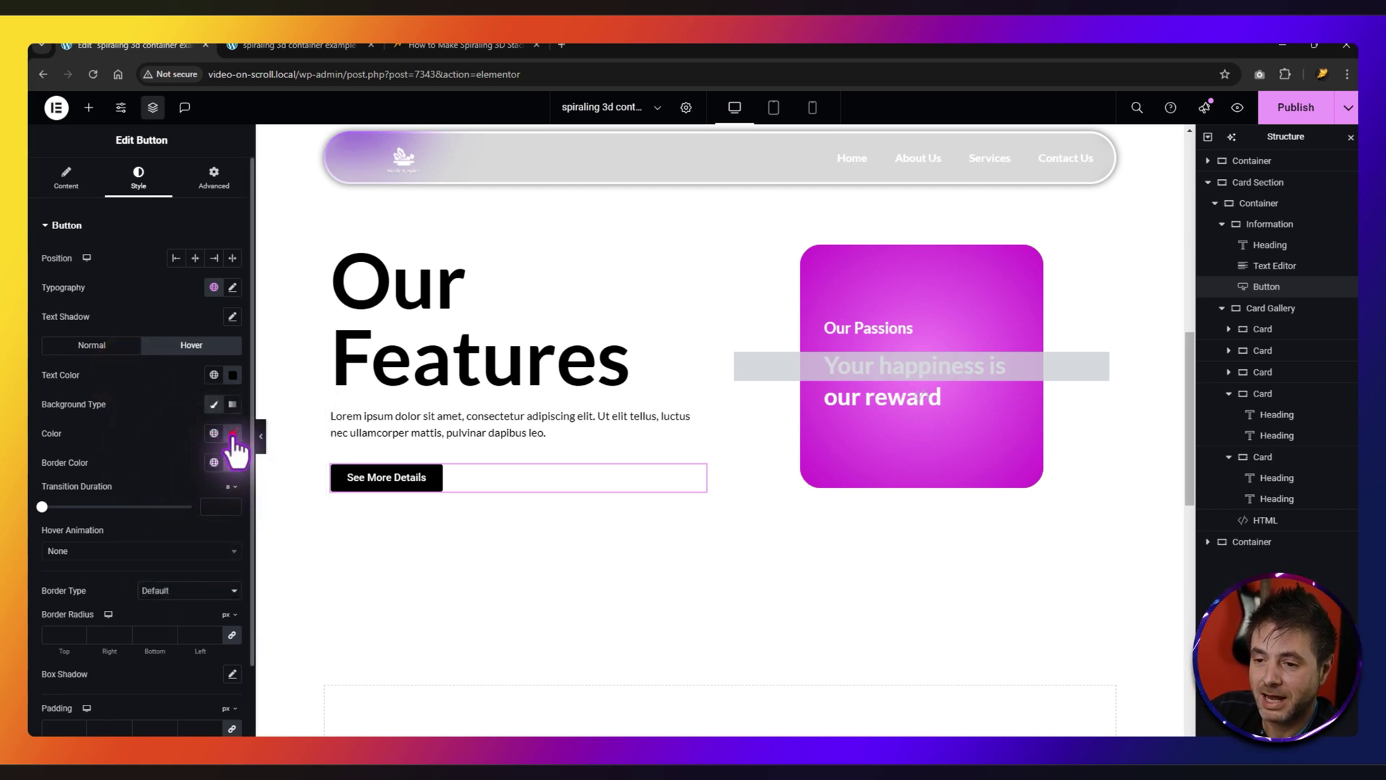
left_click(233, 434)
left_click(195, 542)
Step: Set the button's hover transition duration to 0.5 s and its border radius to 50 px on all corners
left_click(145, 410)
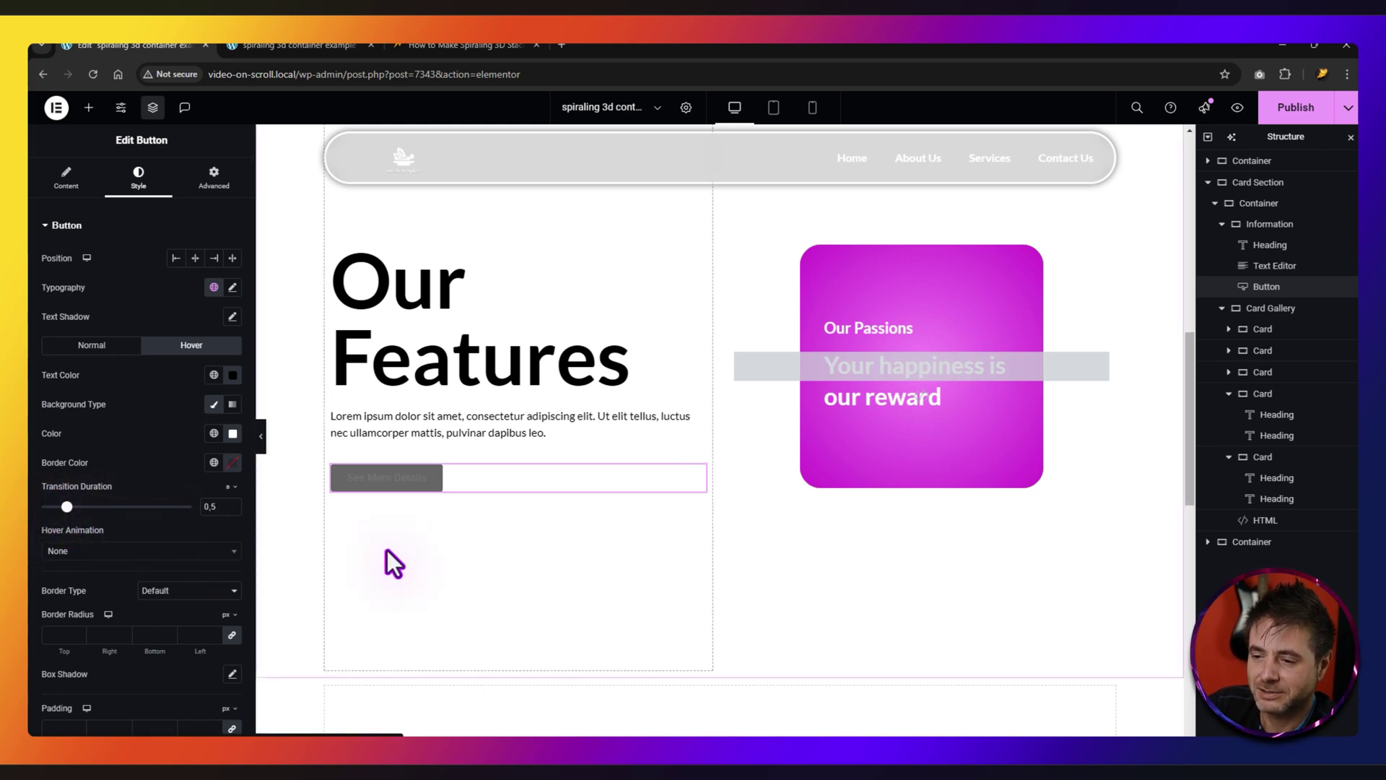
left_click(64, 634)
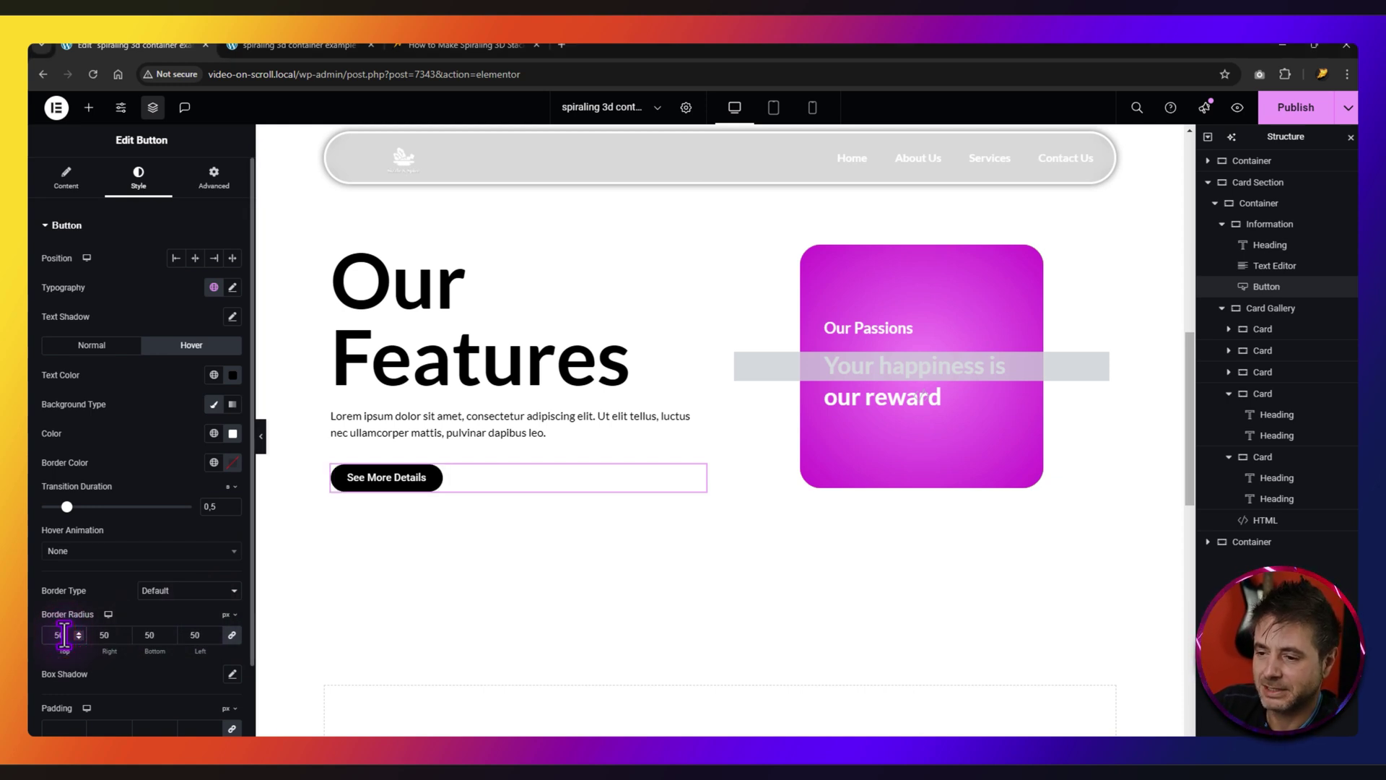
Step: Publish the page and preview the information column beside the stacking cards throughout the scroll section
left_click(1298, 108)
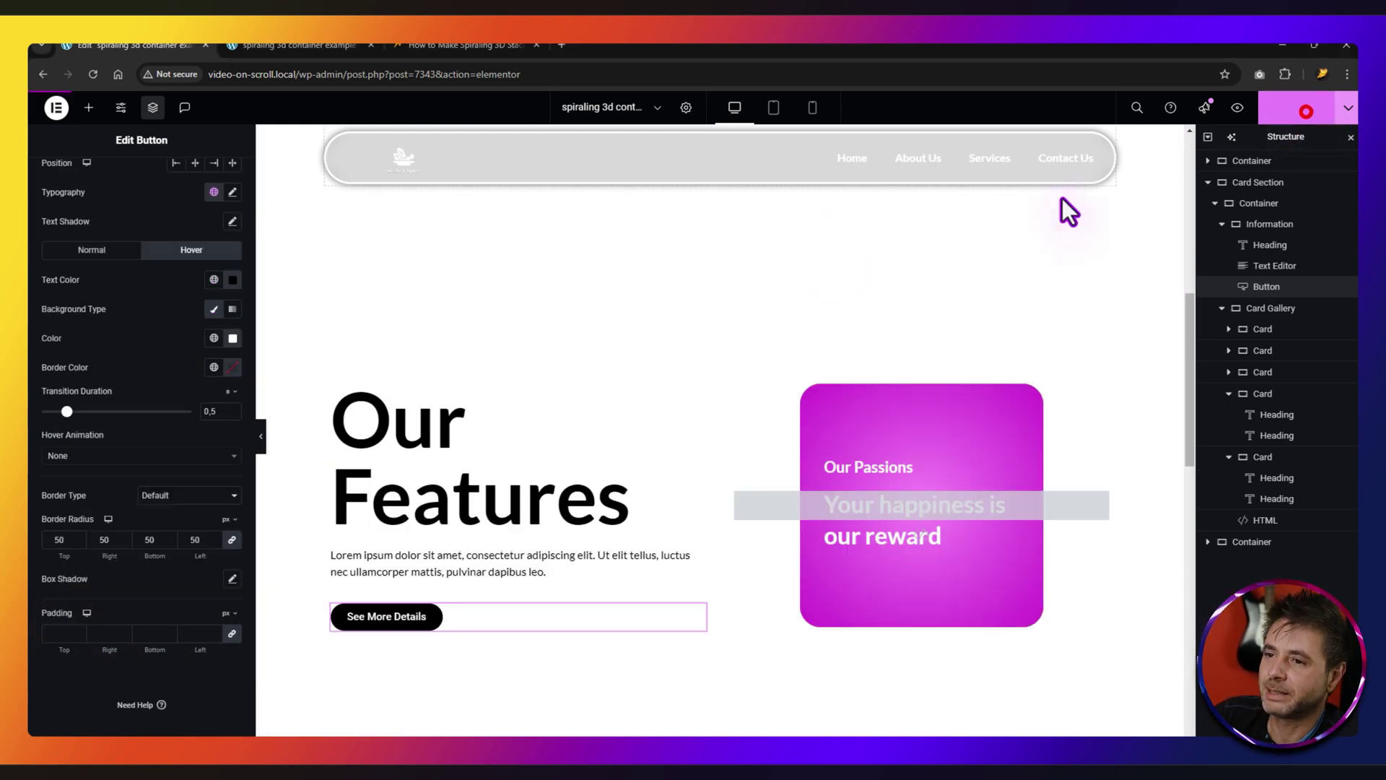
left_click(252, 48)
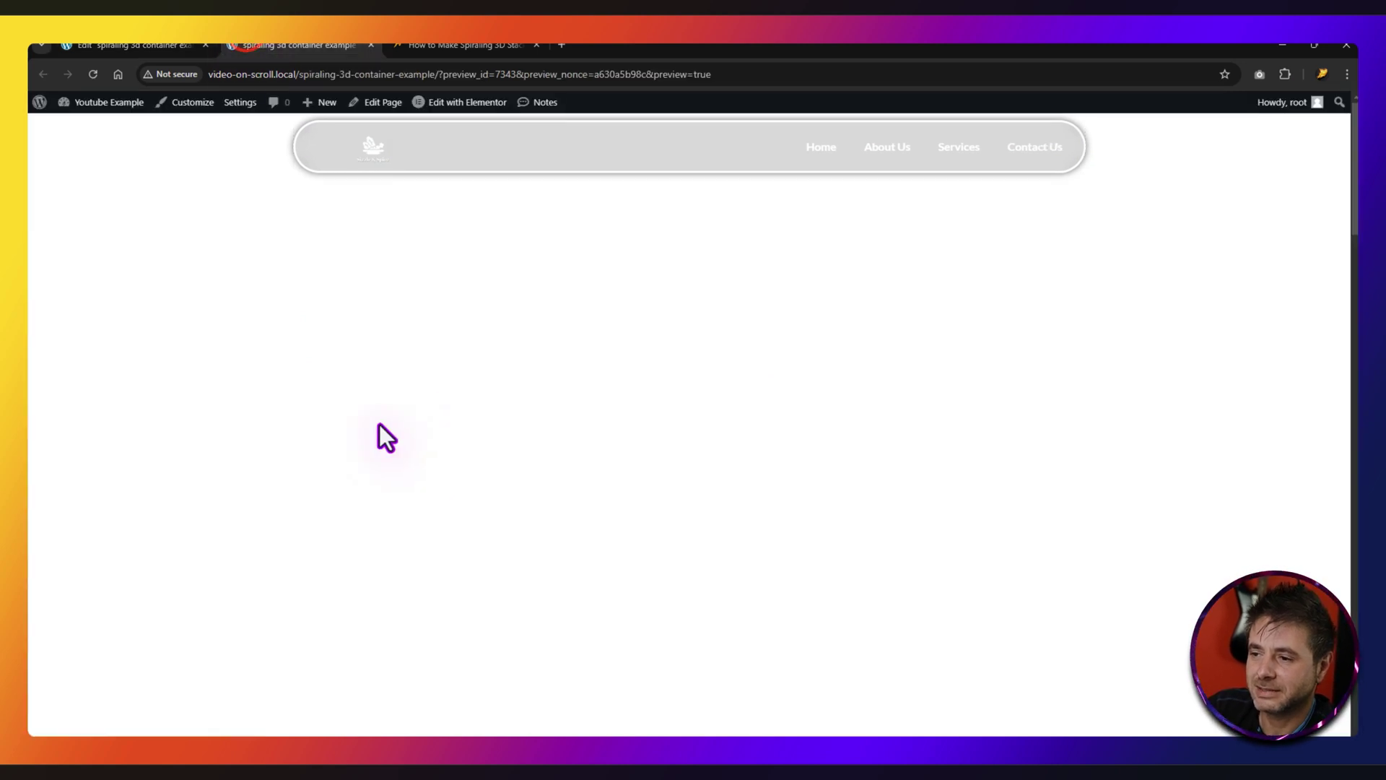
scroll(440, 423, "down", 5)
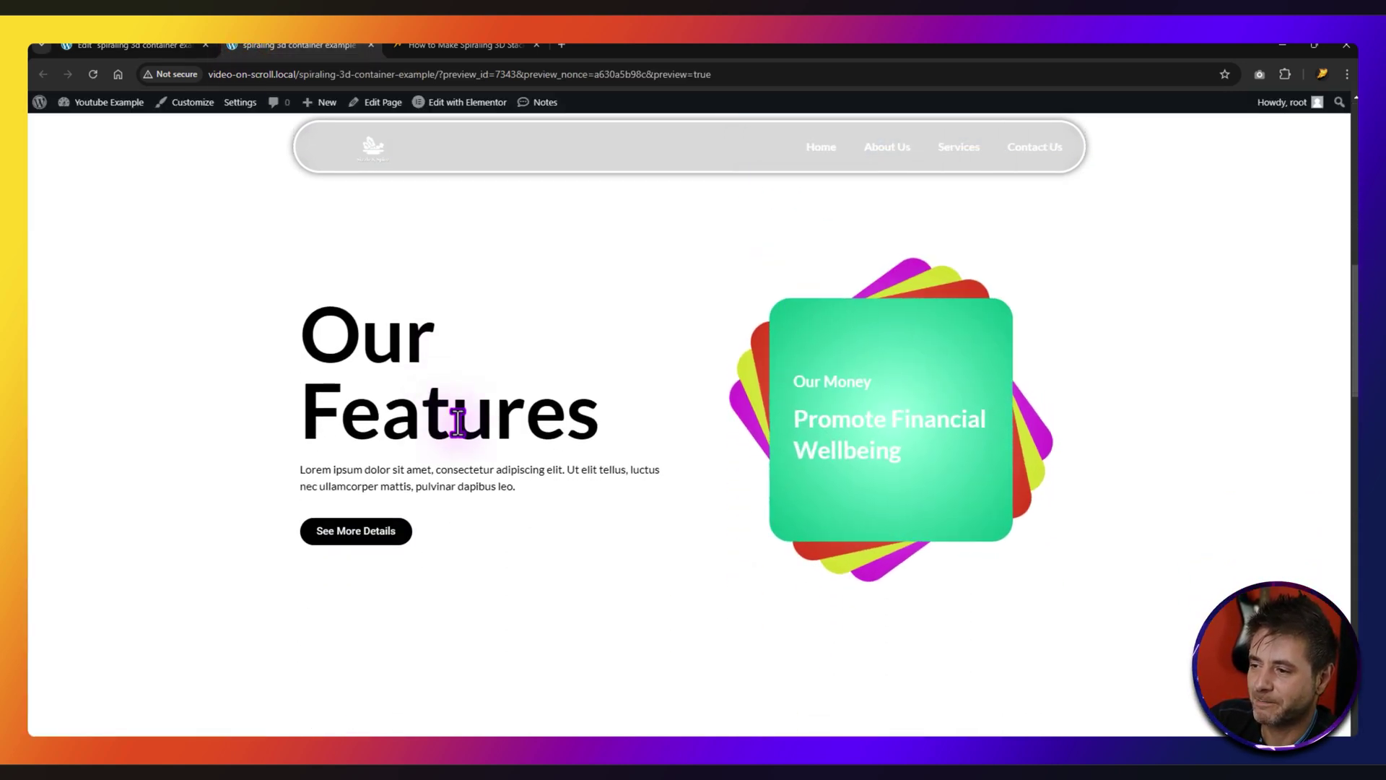
scroll(581, 500, "down", 5)
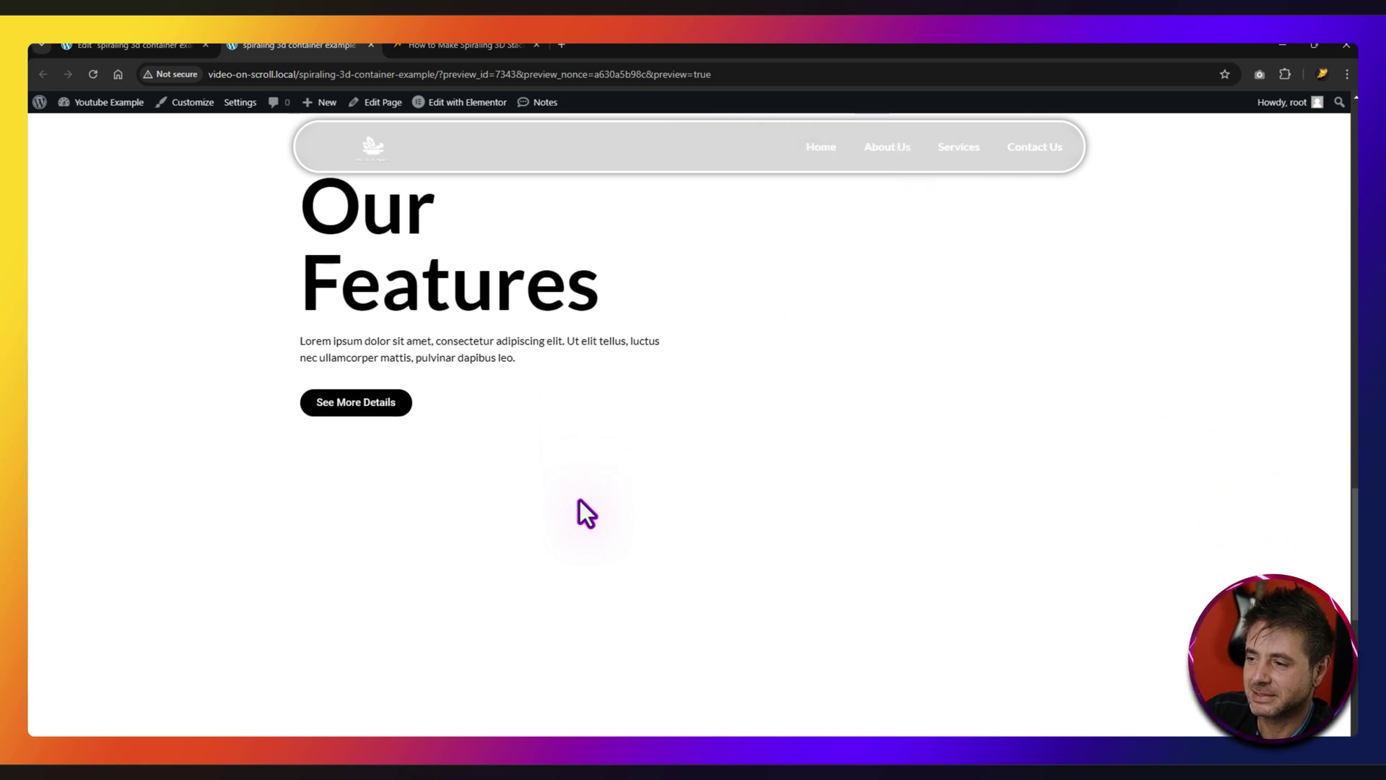
scroll(579, 500, "up", 3)
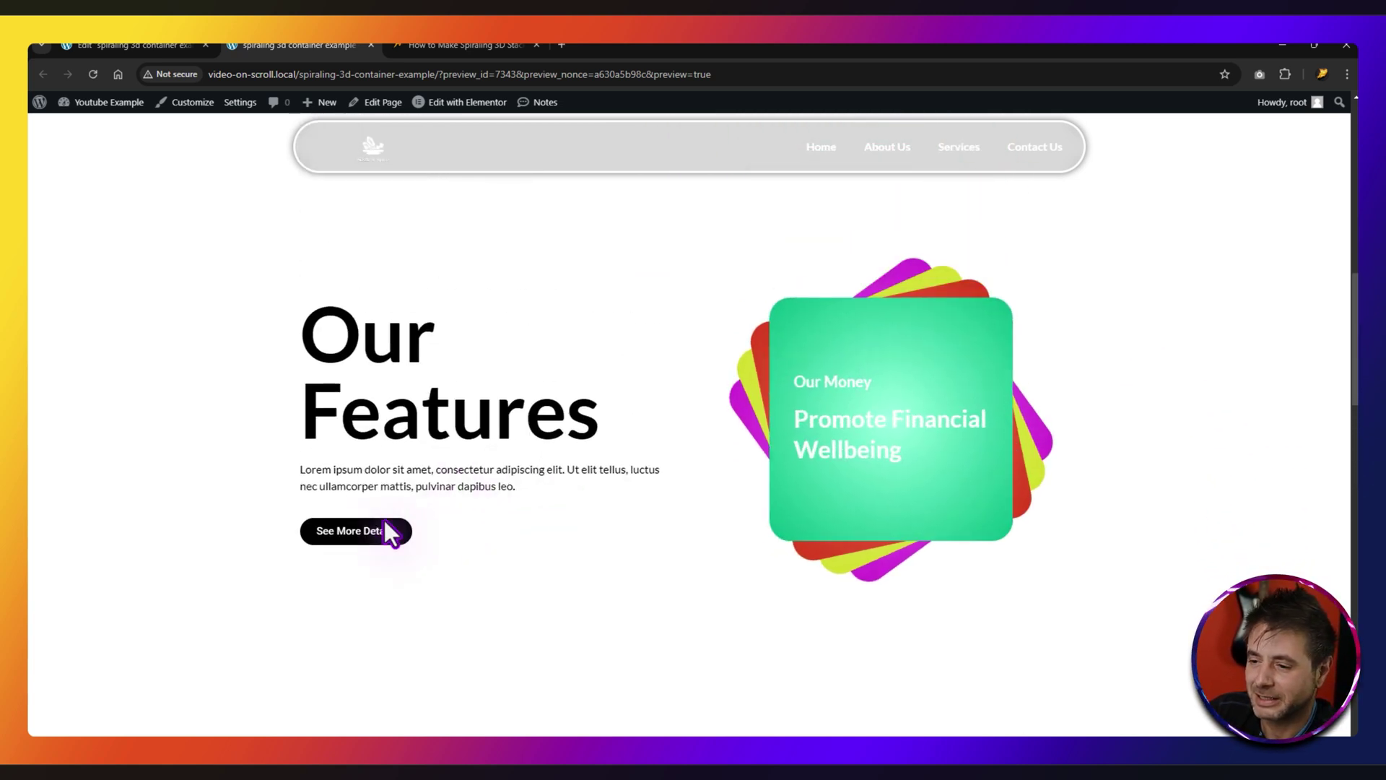
scroll(695, 570, "up", 4)
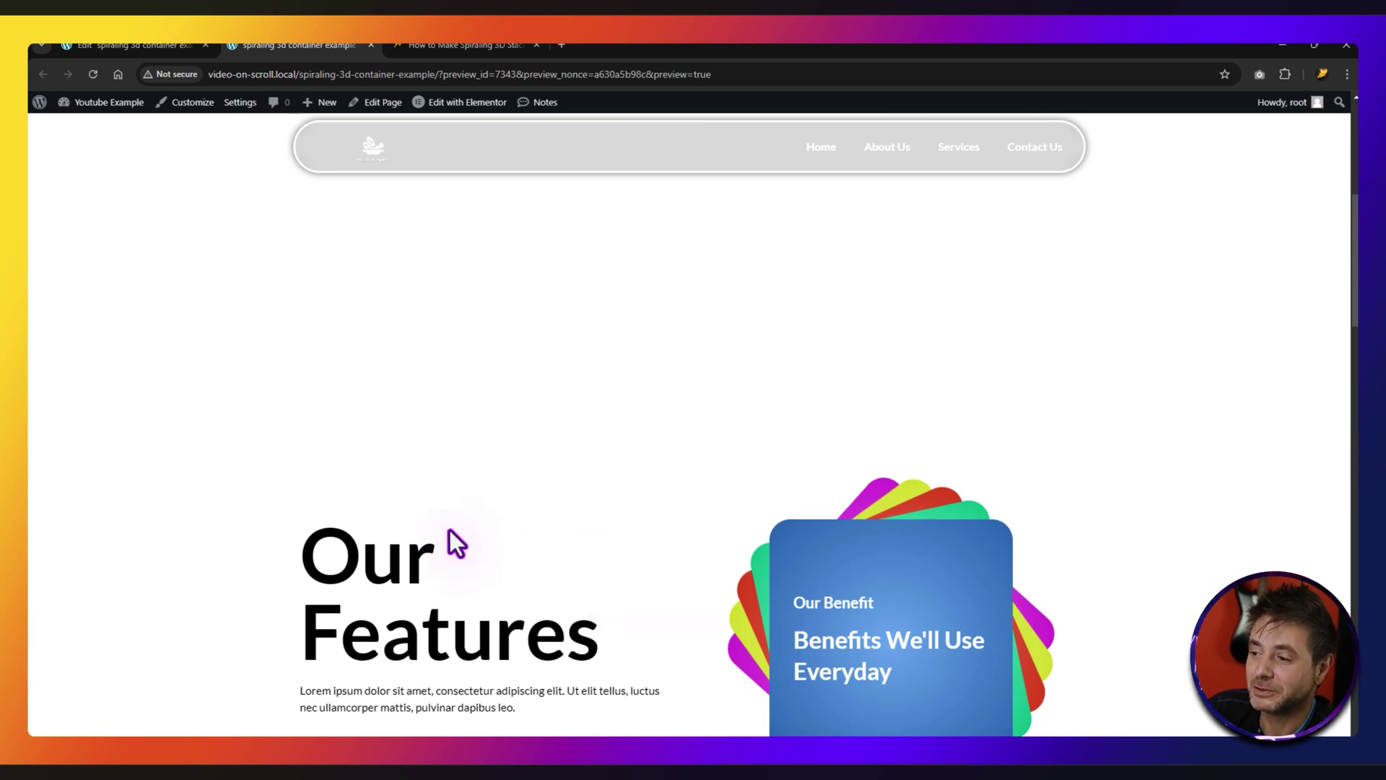
scroll(837, 435, "down", 3)
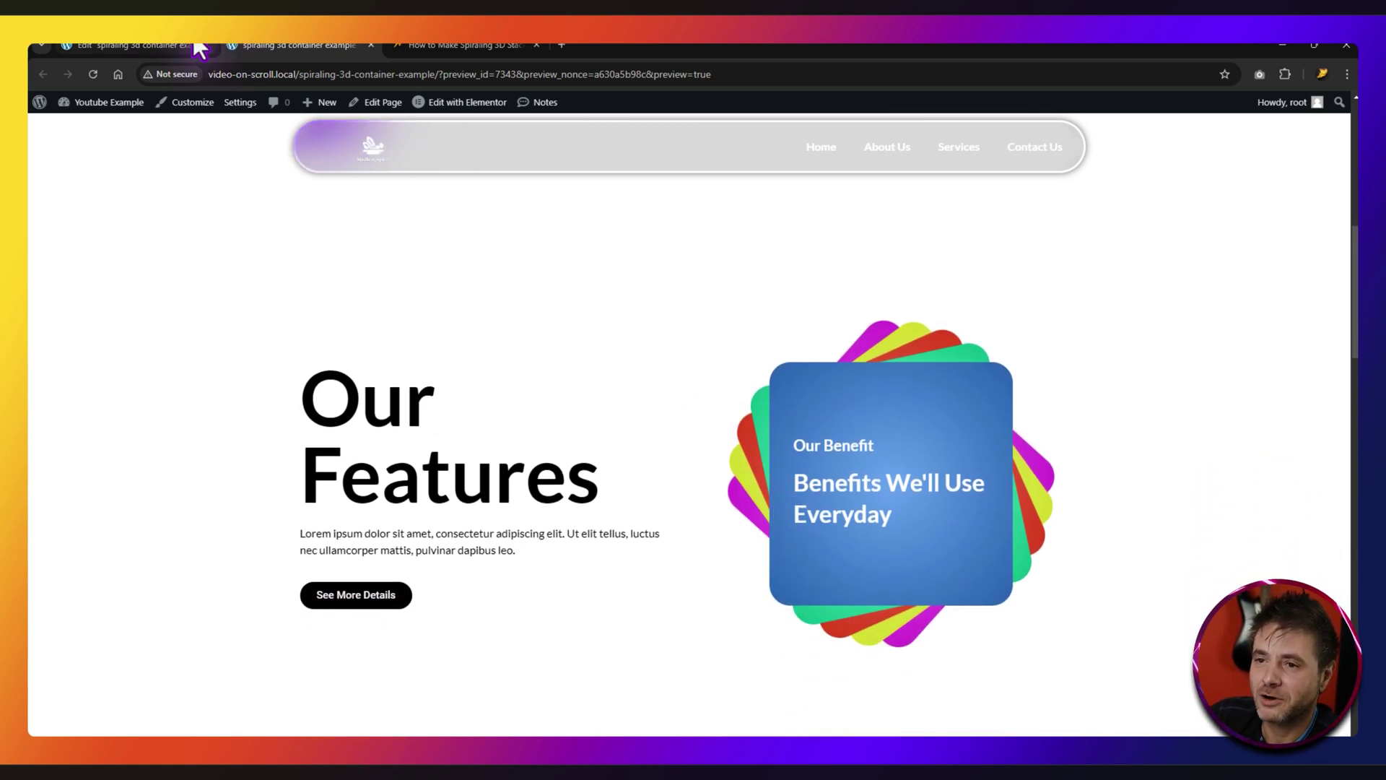
Step: Return to the editor and duplicate the blue "Our Benefit" and green "Our Money" cards in the Card Gallery
left_click(133, 45)
left_click(1229, 393)
left_click(1229, 415)
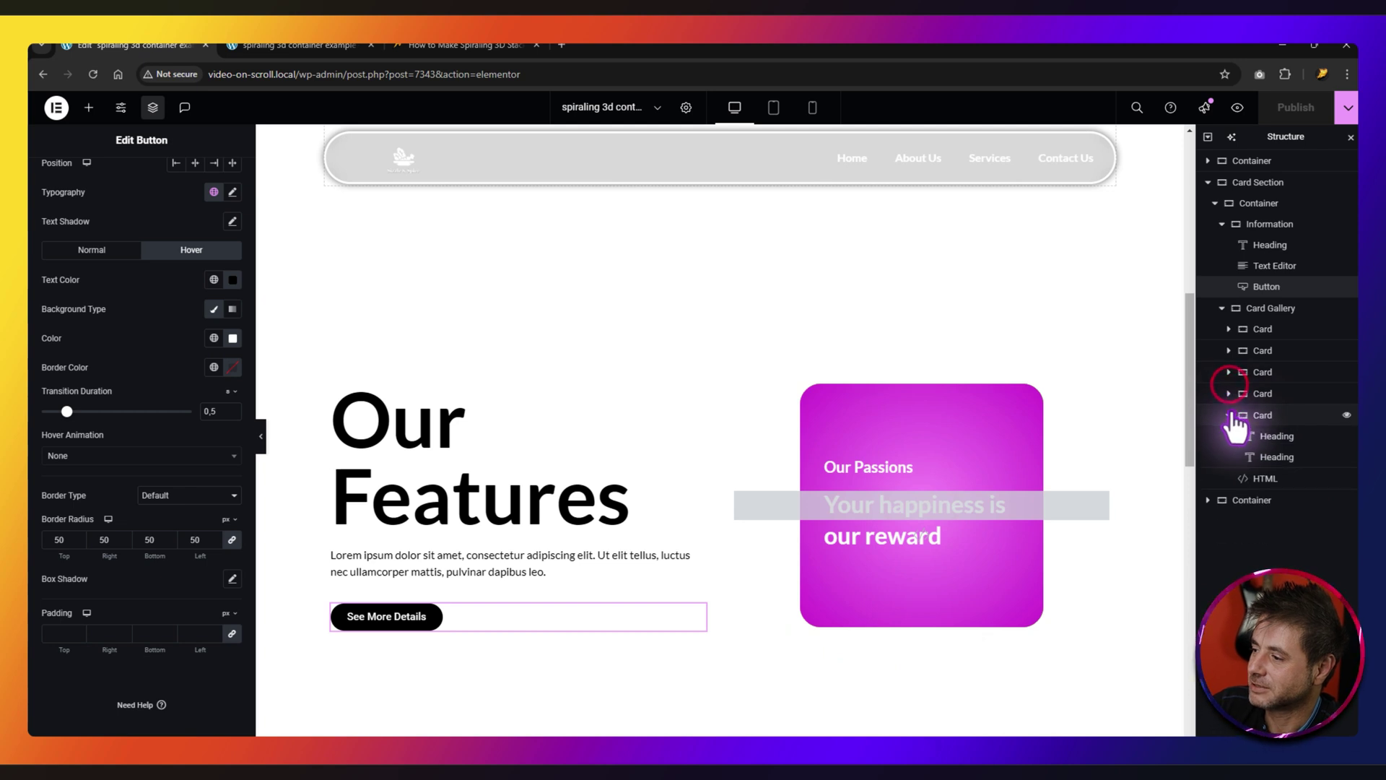
right_click(1260, 334)
left_click(1236, 382)
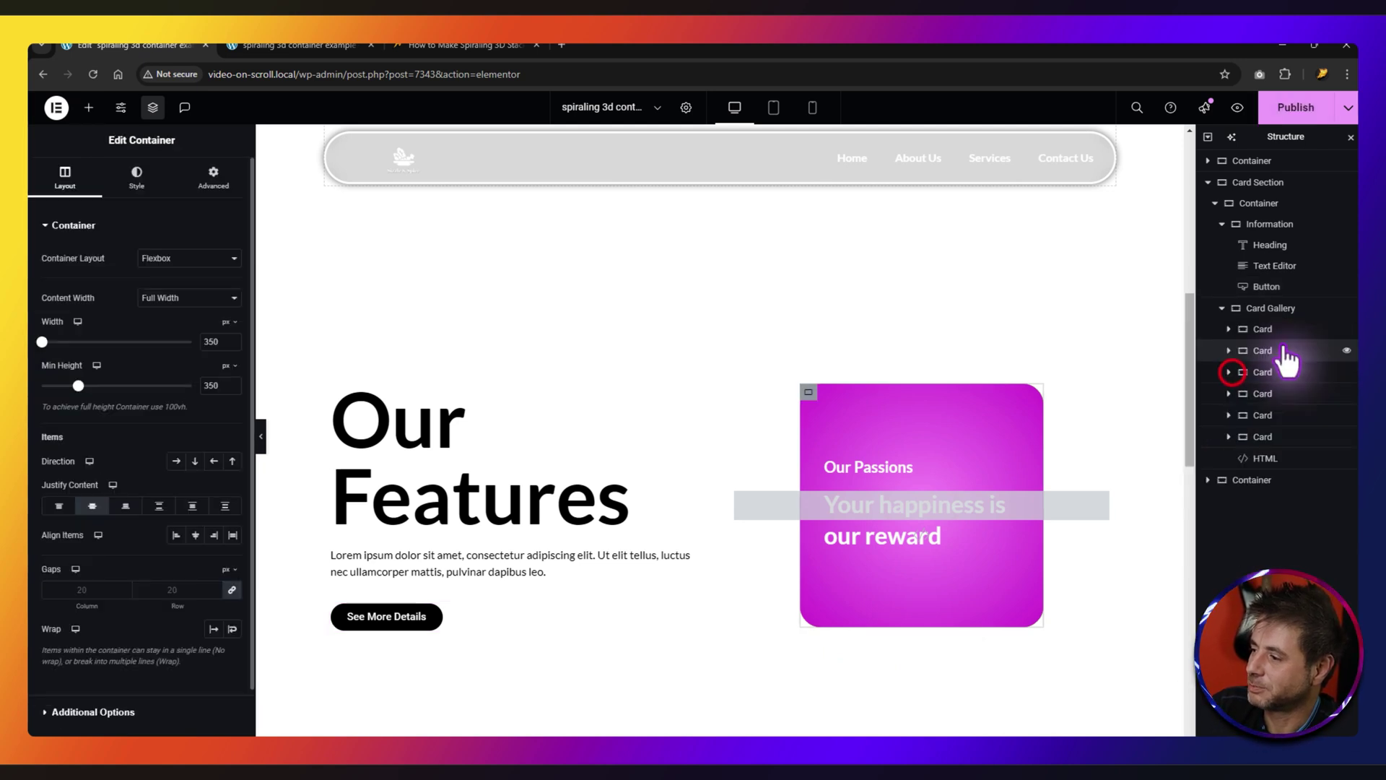
right_click(1258, 372)
left_click(1237, 415)
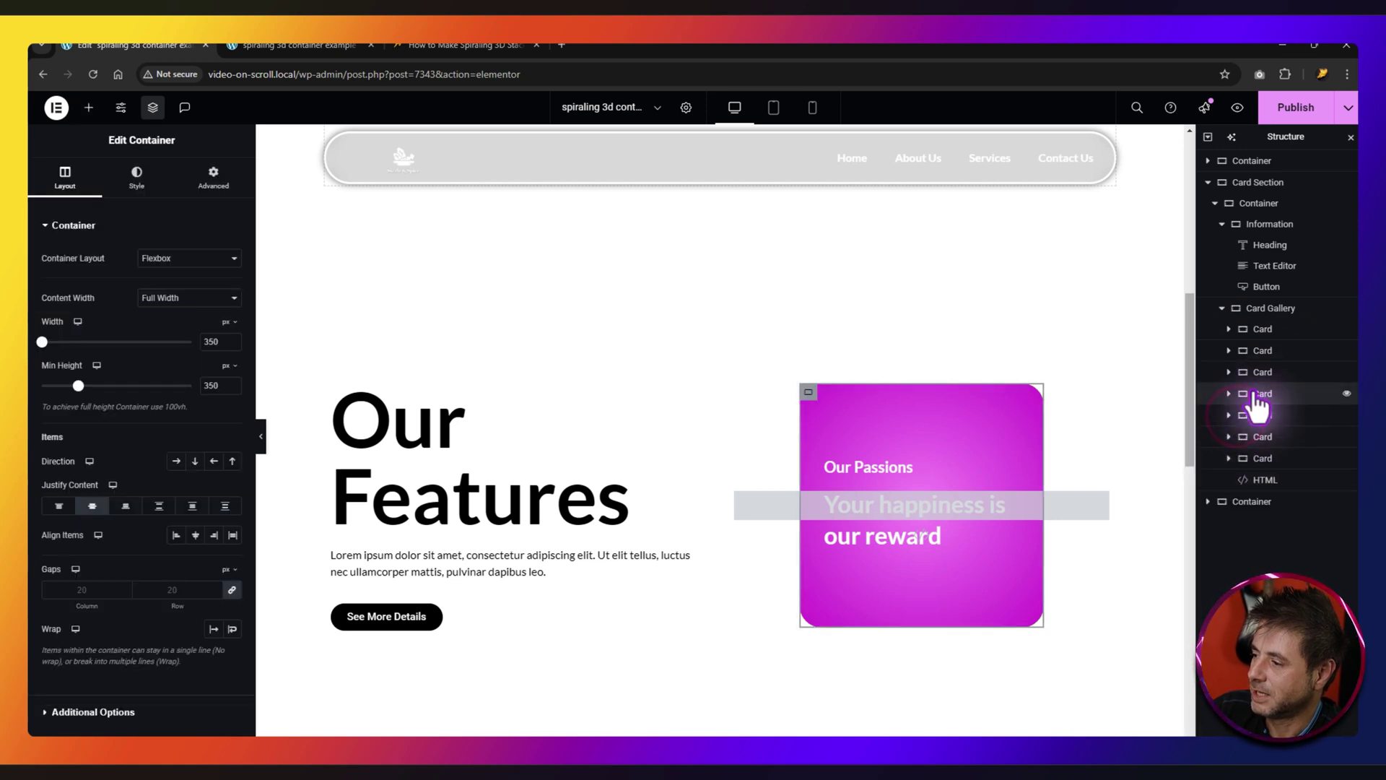
Step: Move the duplicated blue and green cards after the other cards in the Card Gallery, then publish and preview the page
left_click(1258, 393)
mouse_move(1259, 463)
left_mouse_down()
mouse_move(1269, 362)
mouse_move(1255, 437)
left_mouse_up()
left_click(1300, 109)
left_click(297, 45)
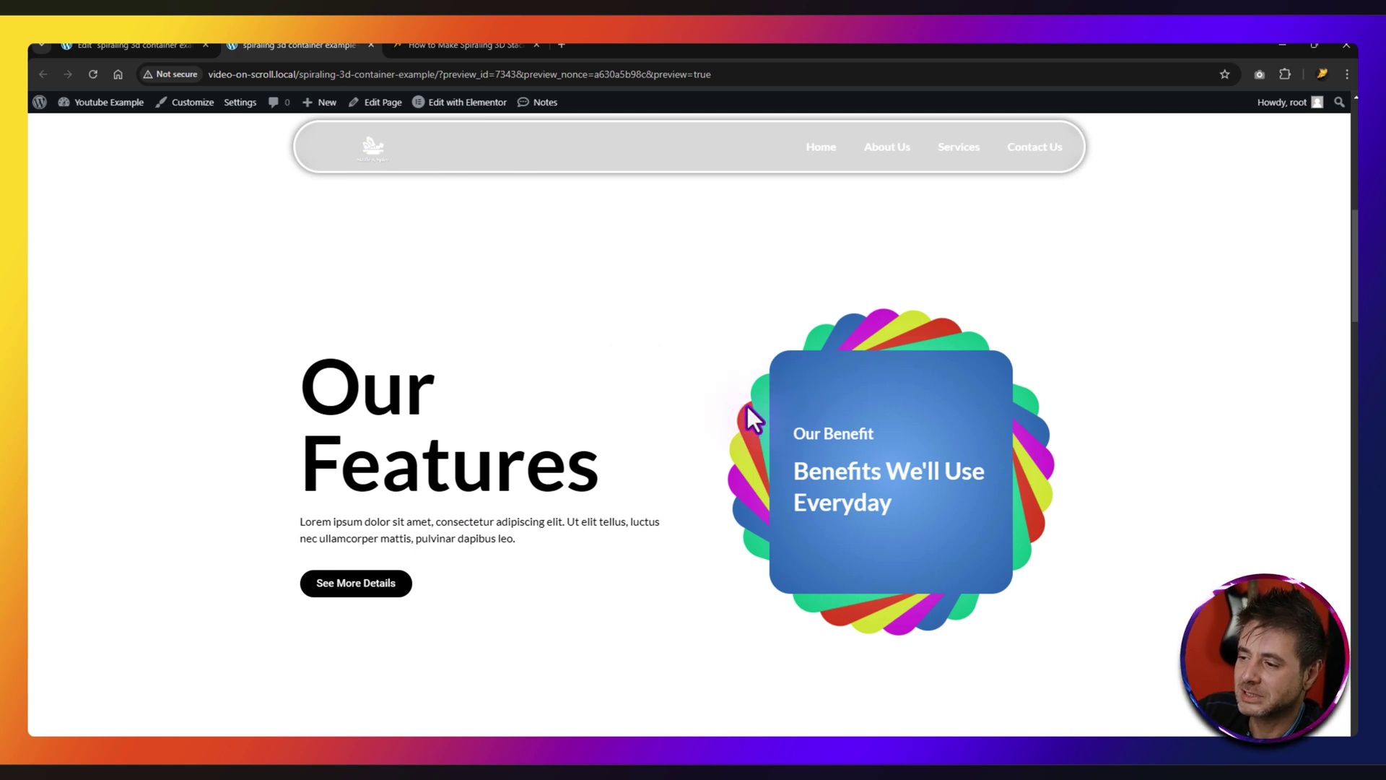
Step: Examine the Card Section's custom CSS variables for card scroll height and rotation, comparing them with the previewed card stack
left_click(130, 45)
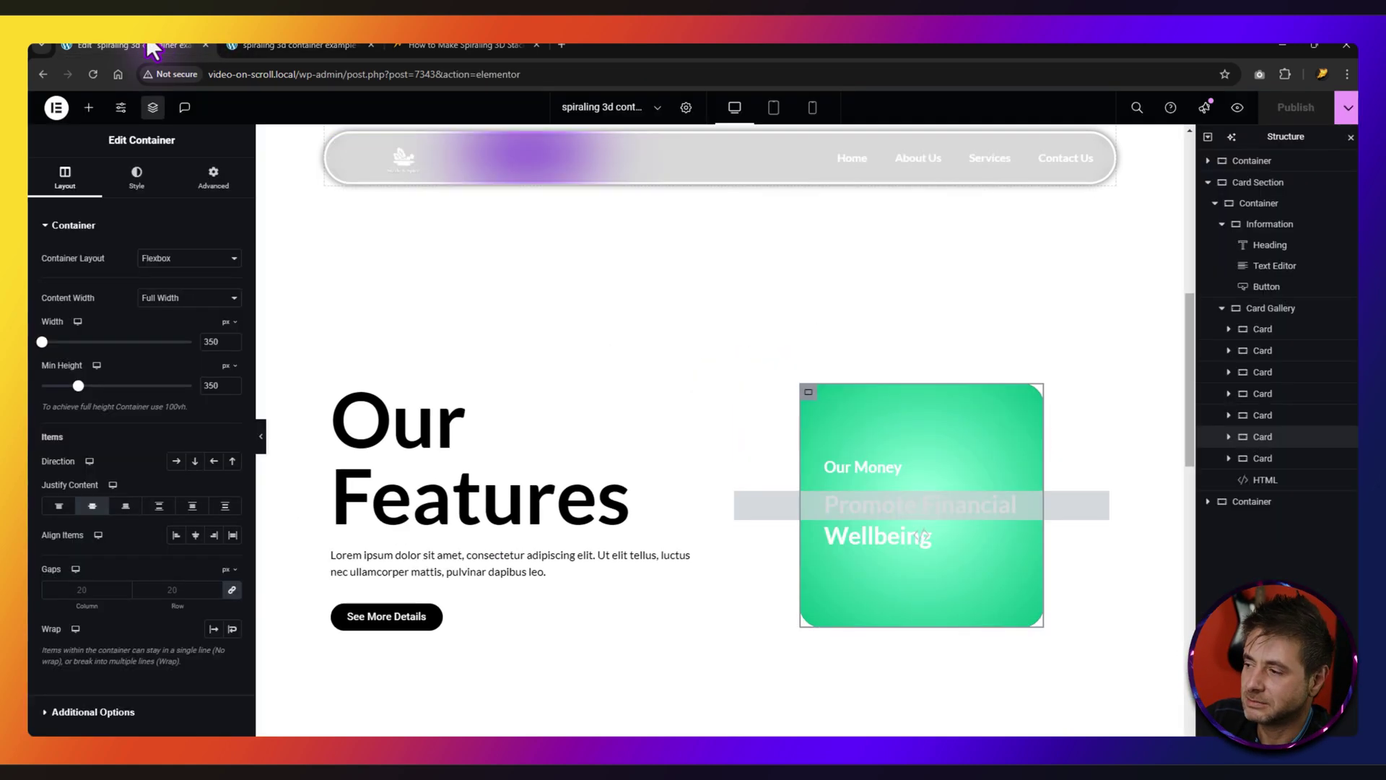
left_click(1260, 182)
scroll(195, 535, "down", 3)
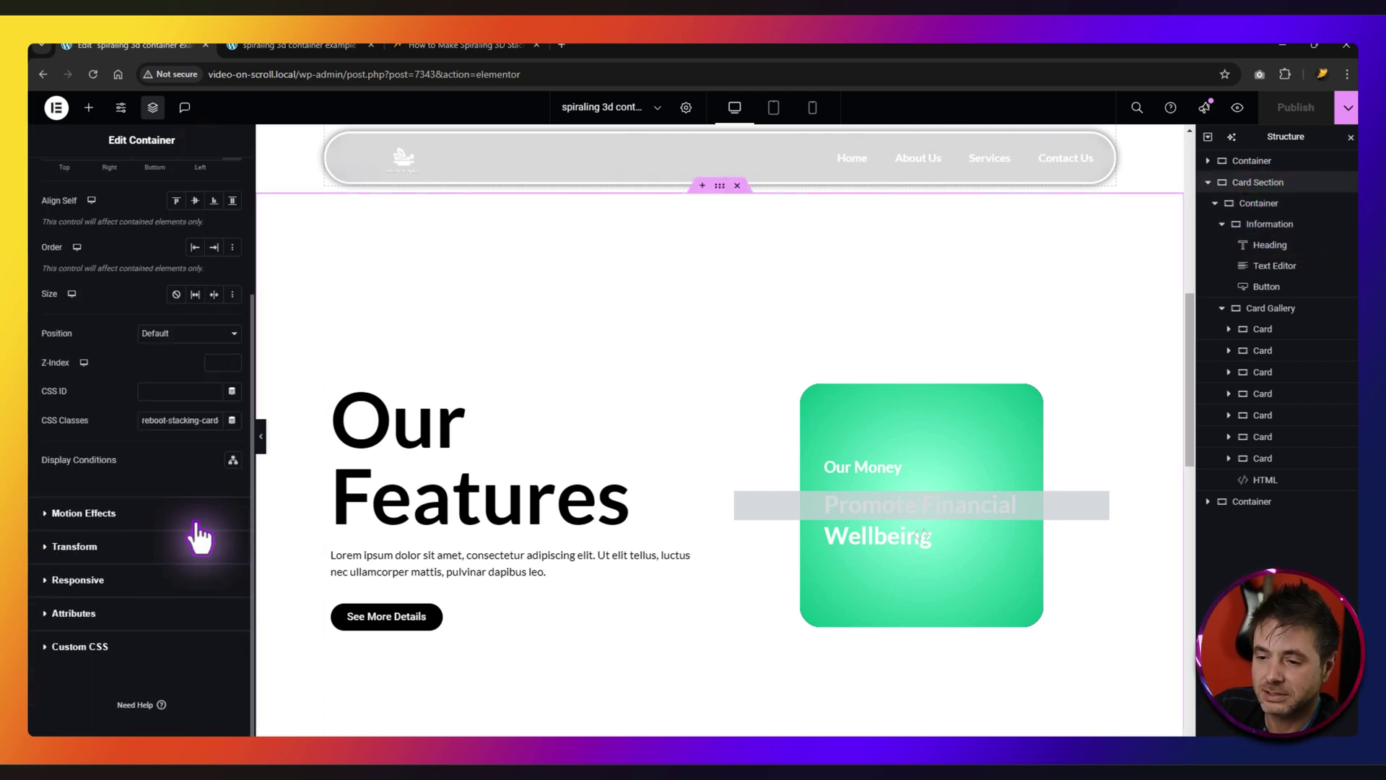
left_click(104, 644)
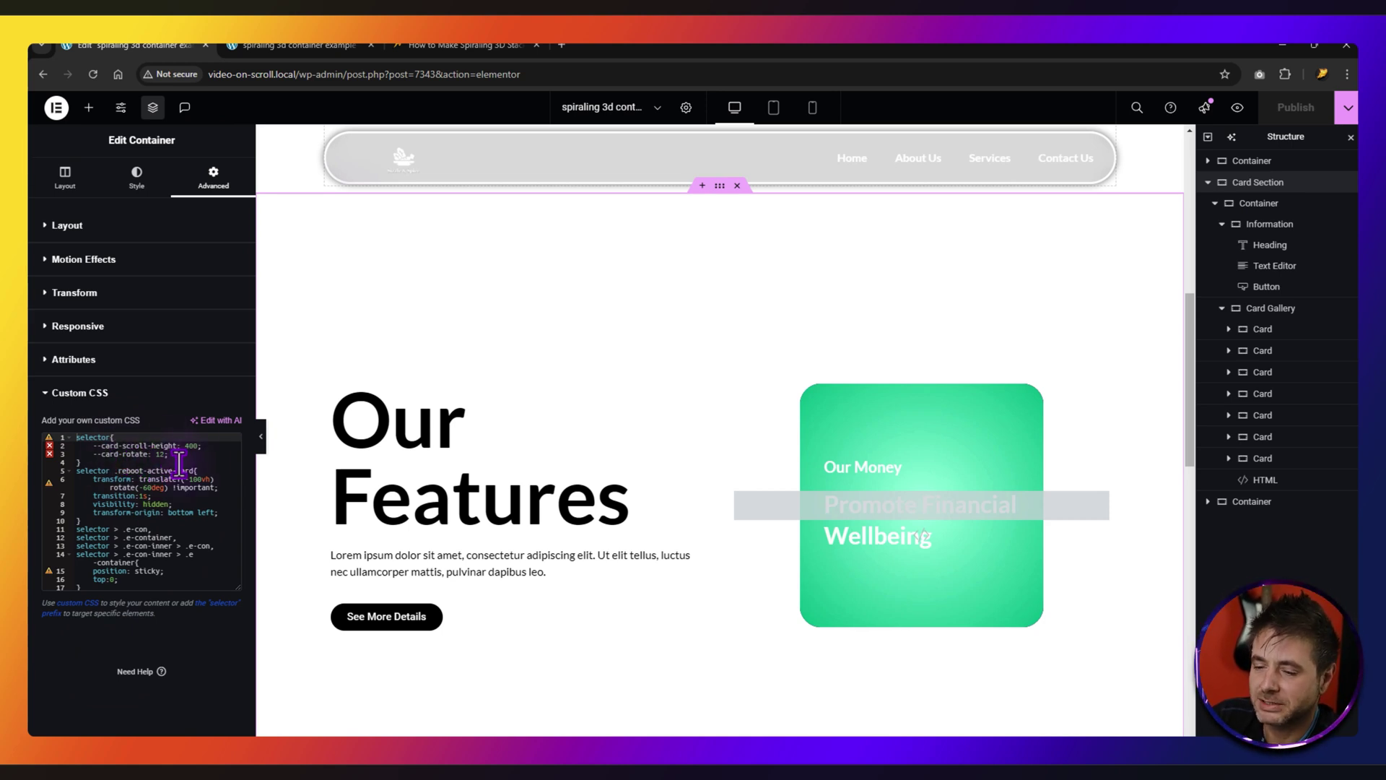
left_click(254, 48)
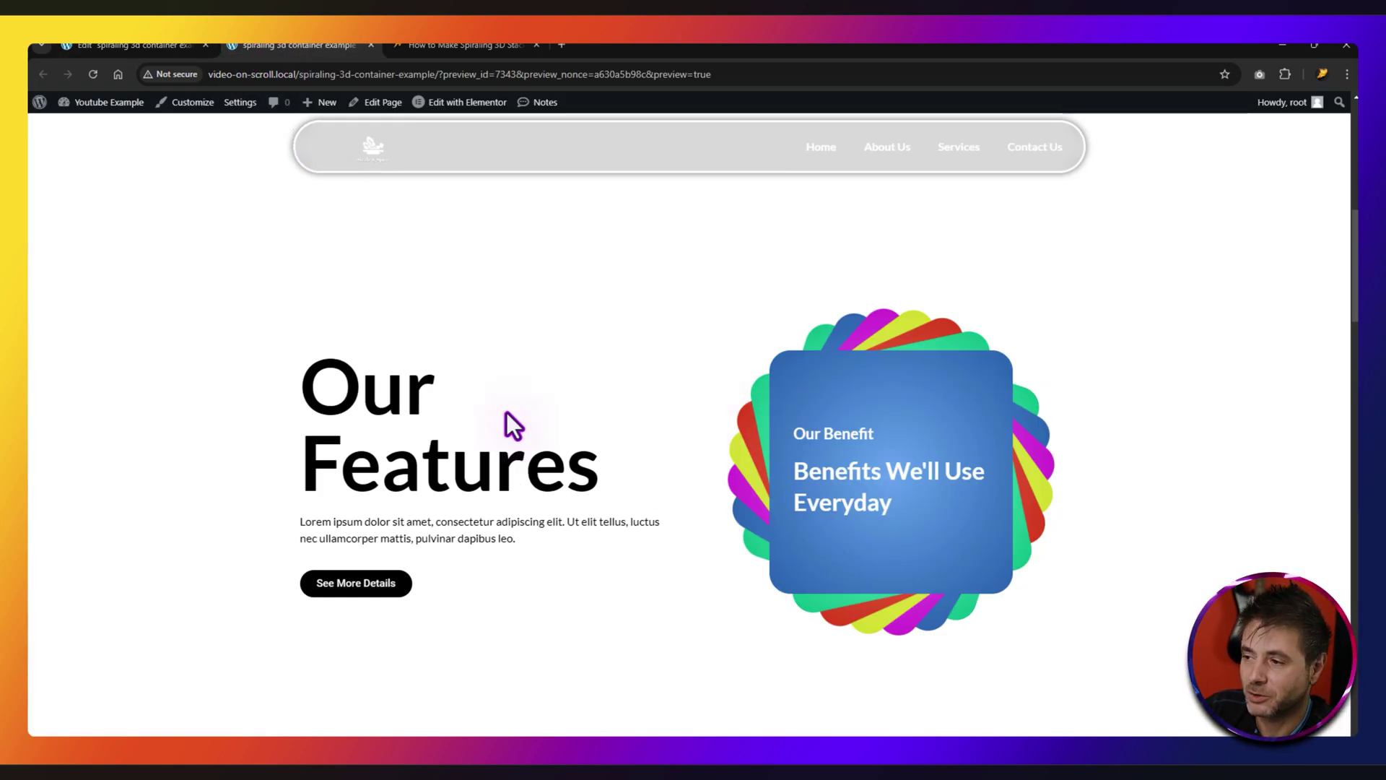
left_click(123, 46)
left_click(278, 47)
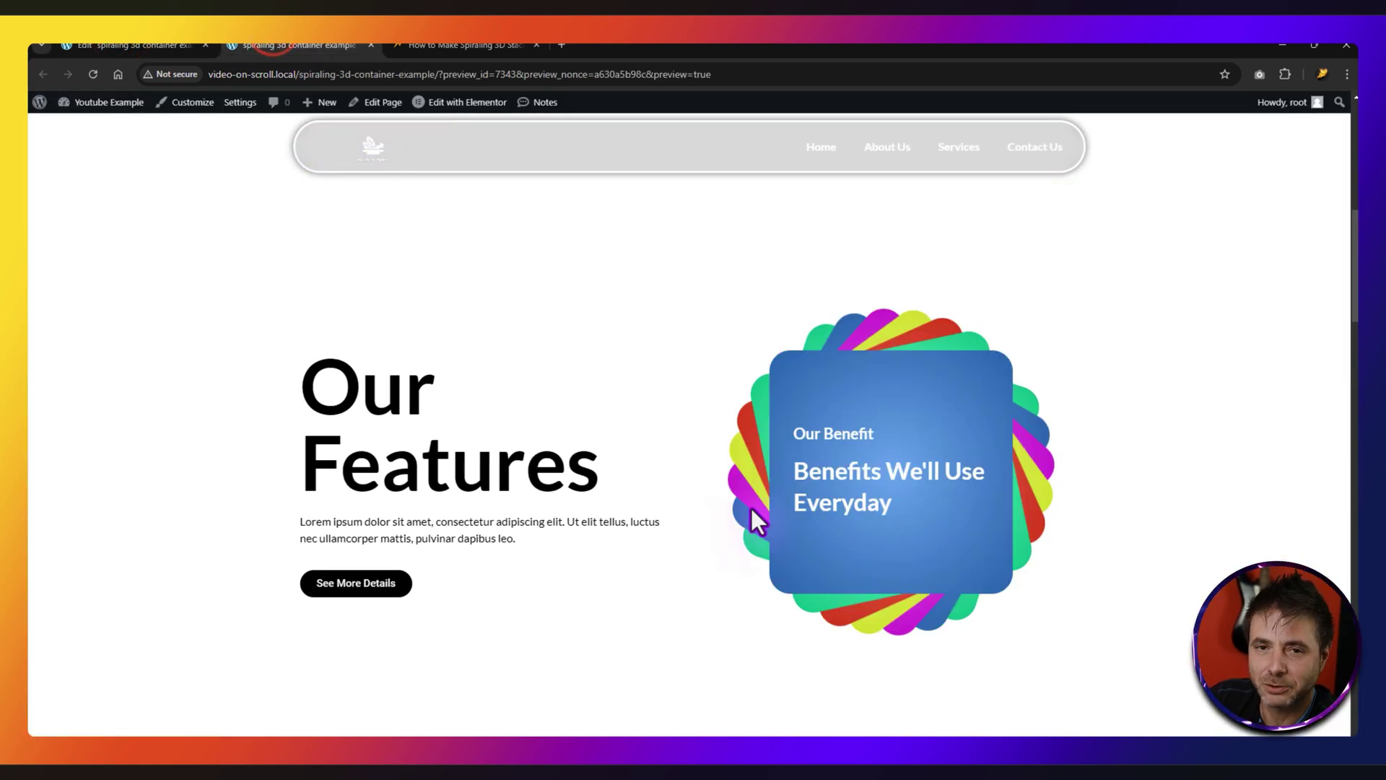